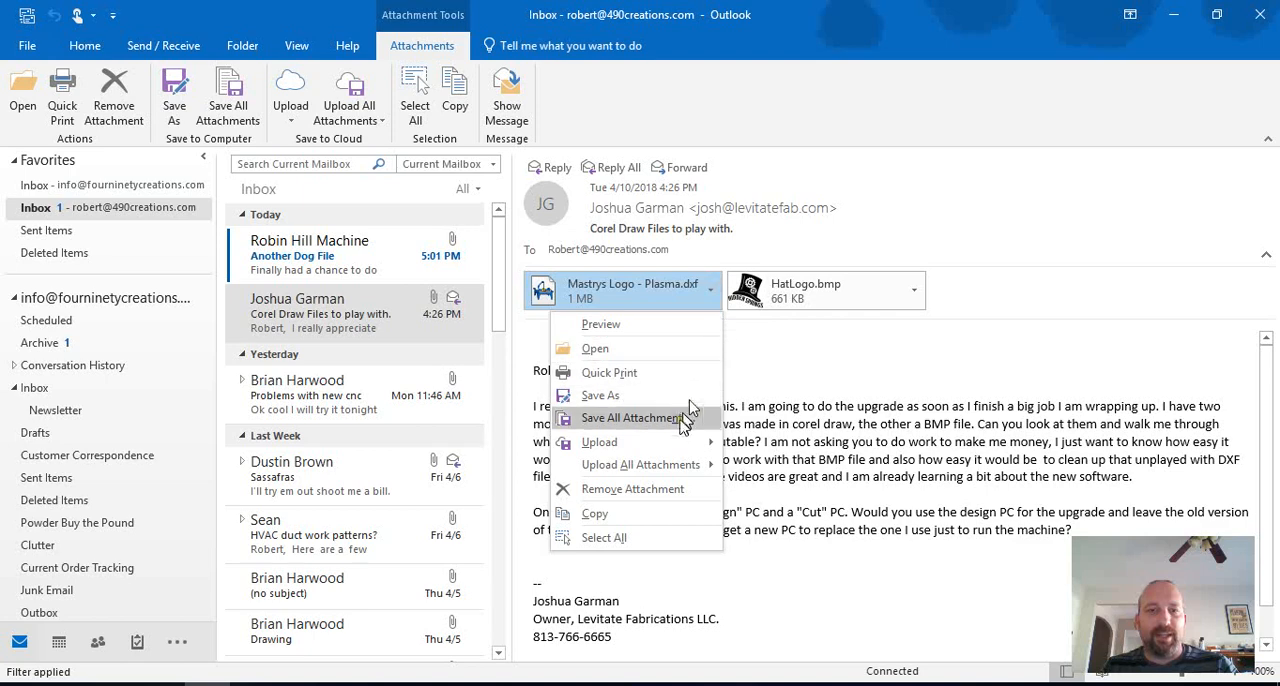
Step: Save all attachments of the open e-mail into the folder "New folder" inside Downloads
click(665, 417)
click(737, 281)
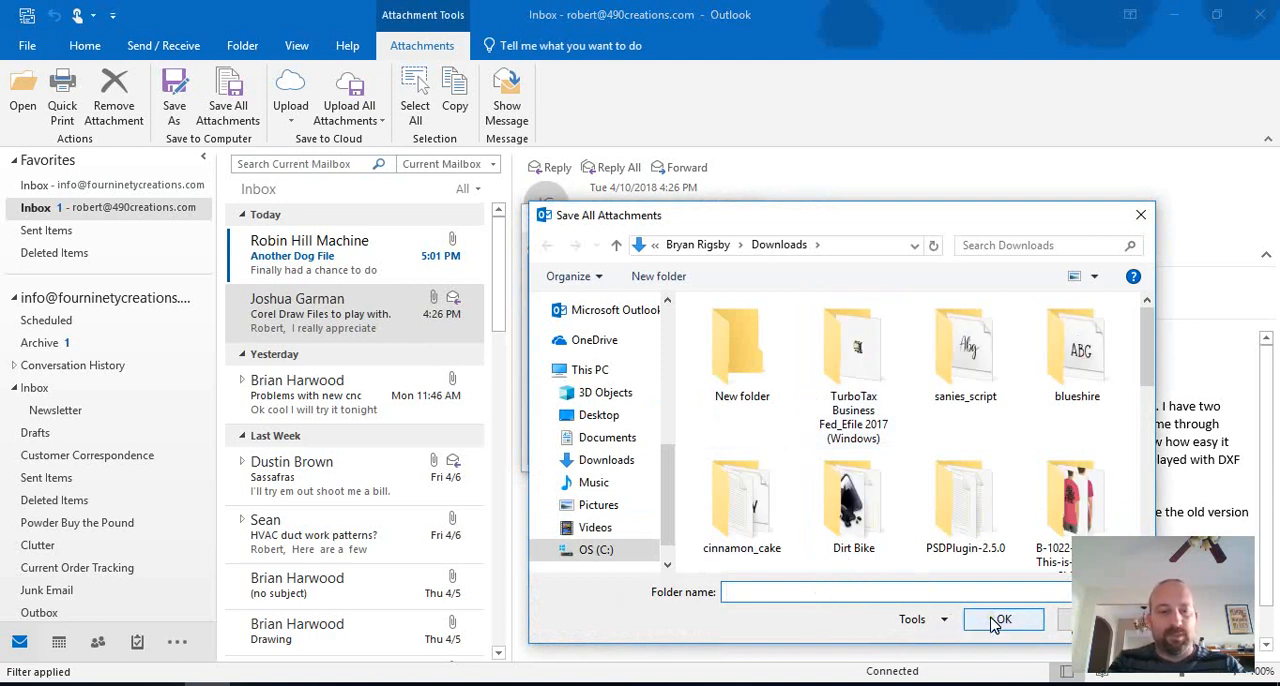
text(Joshua)
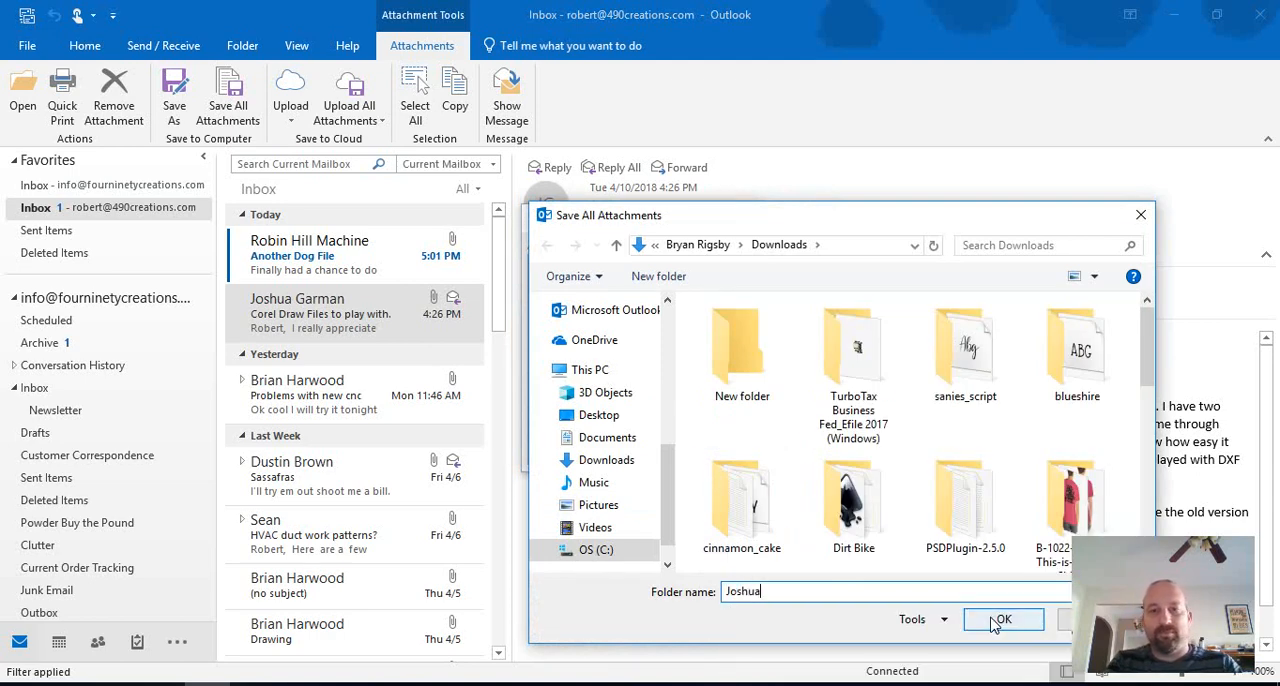
click(1001, 620)
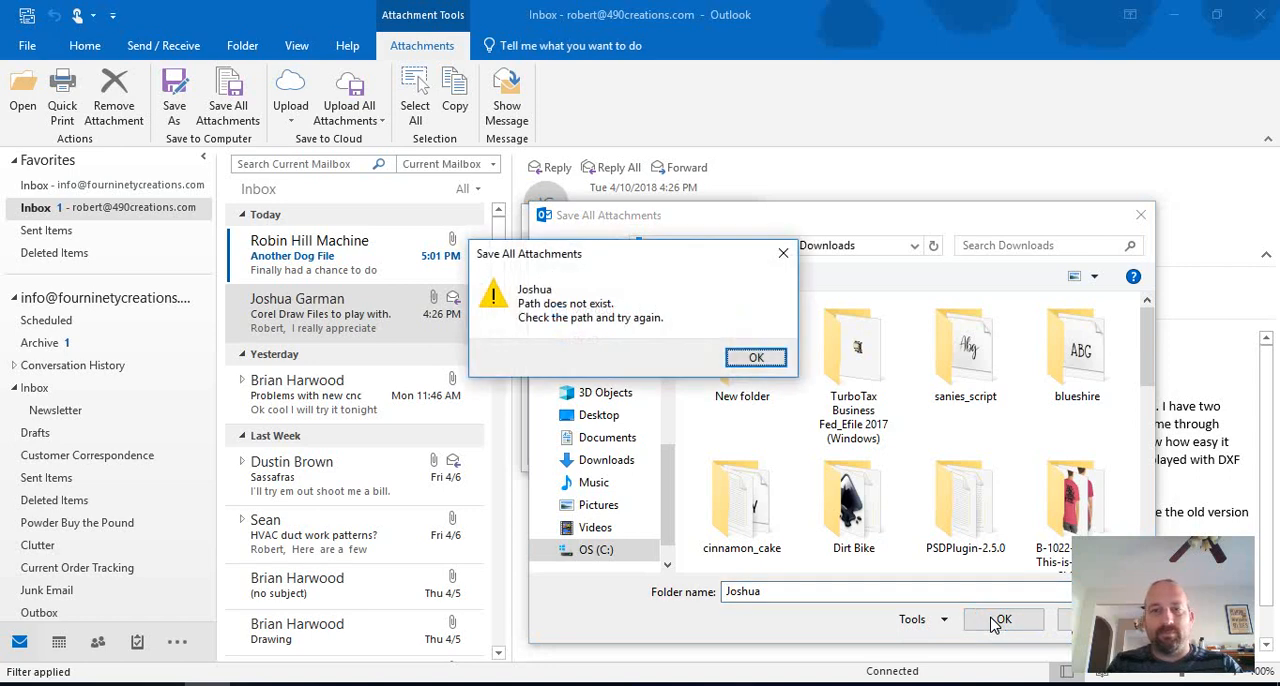
click(757, 357)
double_click(742, 355)
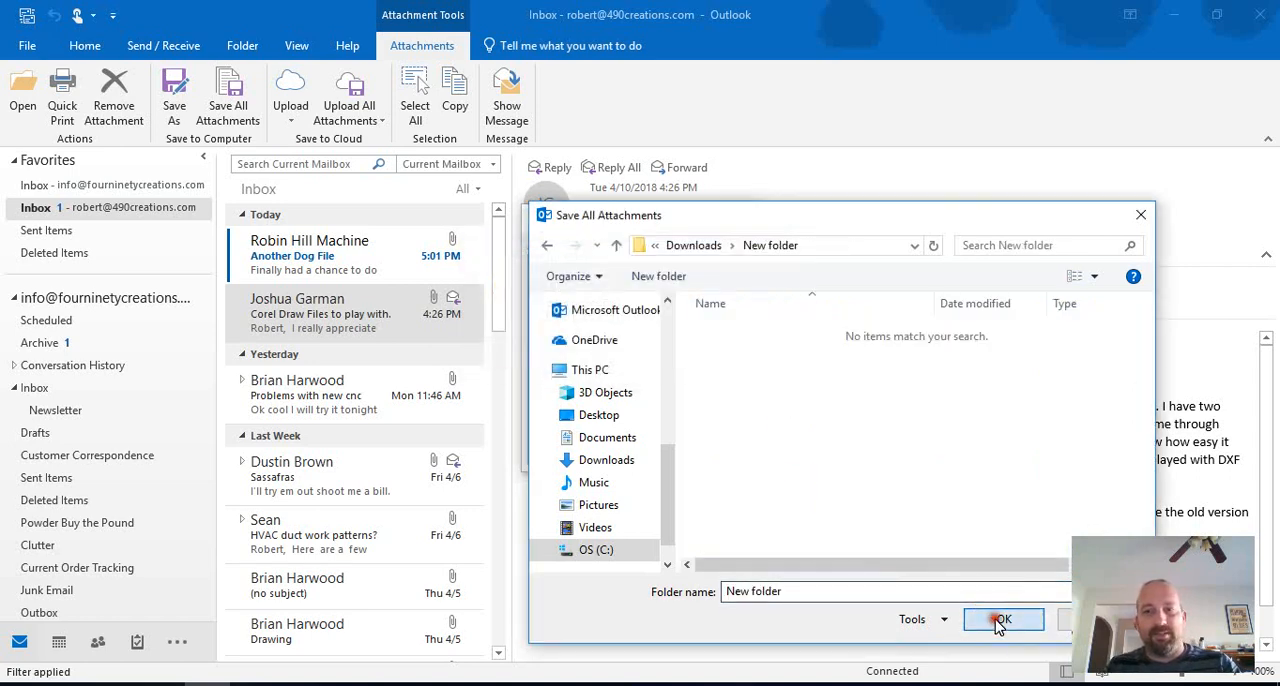
click(1001, 619)
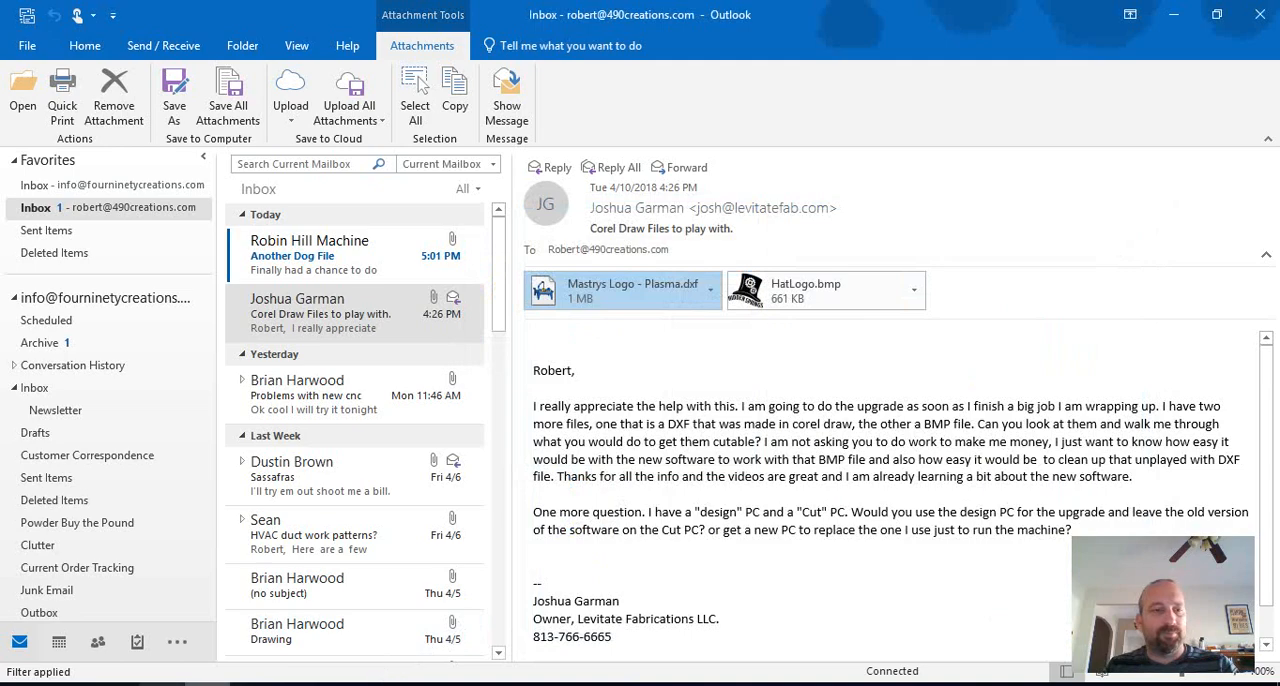
Step: Switch to File Explorer, search Downloads for "new" and open the folder "New folder"
click(162, 684)
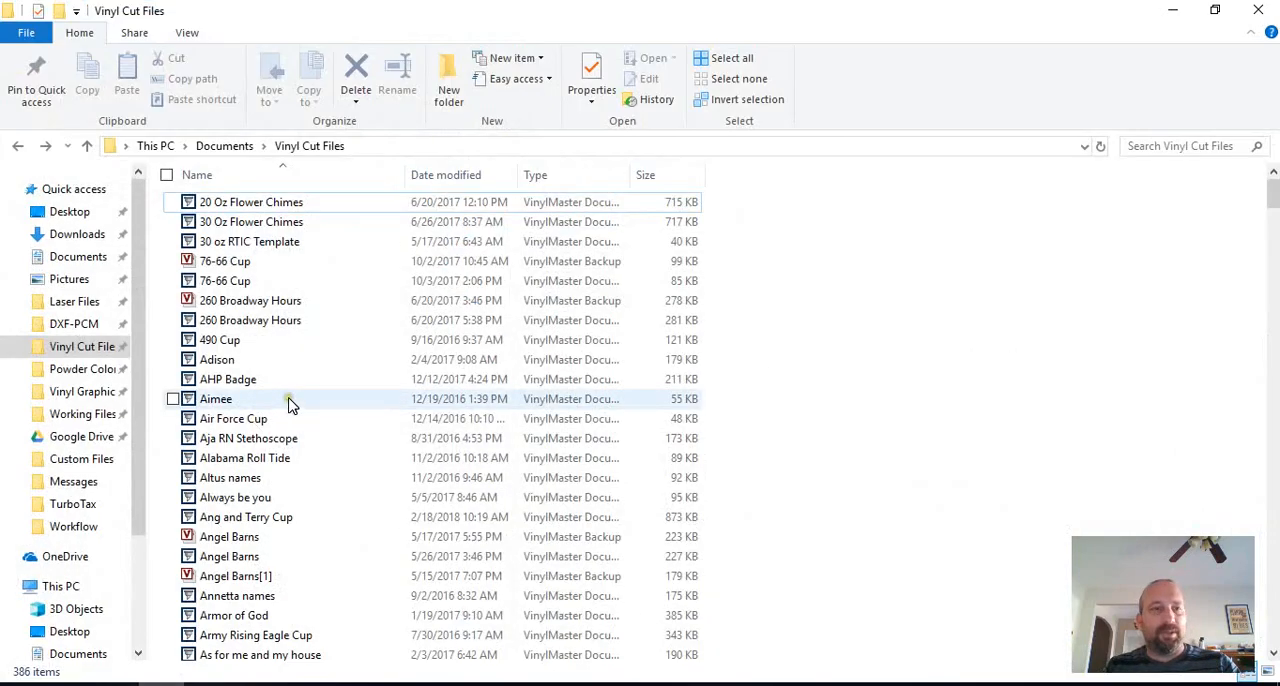
click(80, 234)
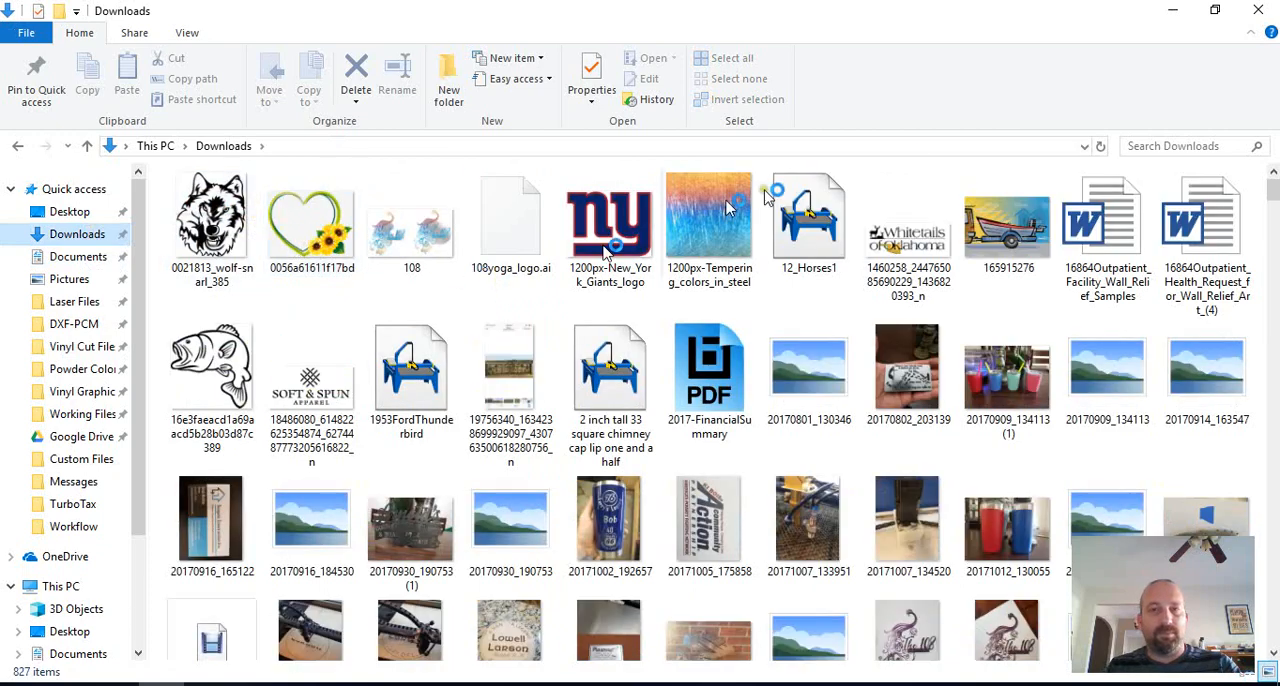
click(1140, 148)
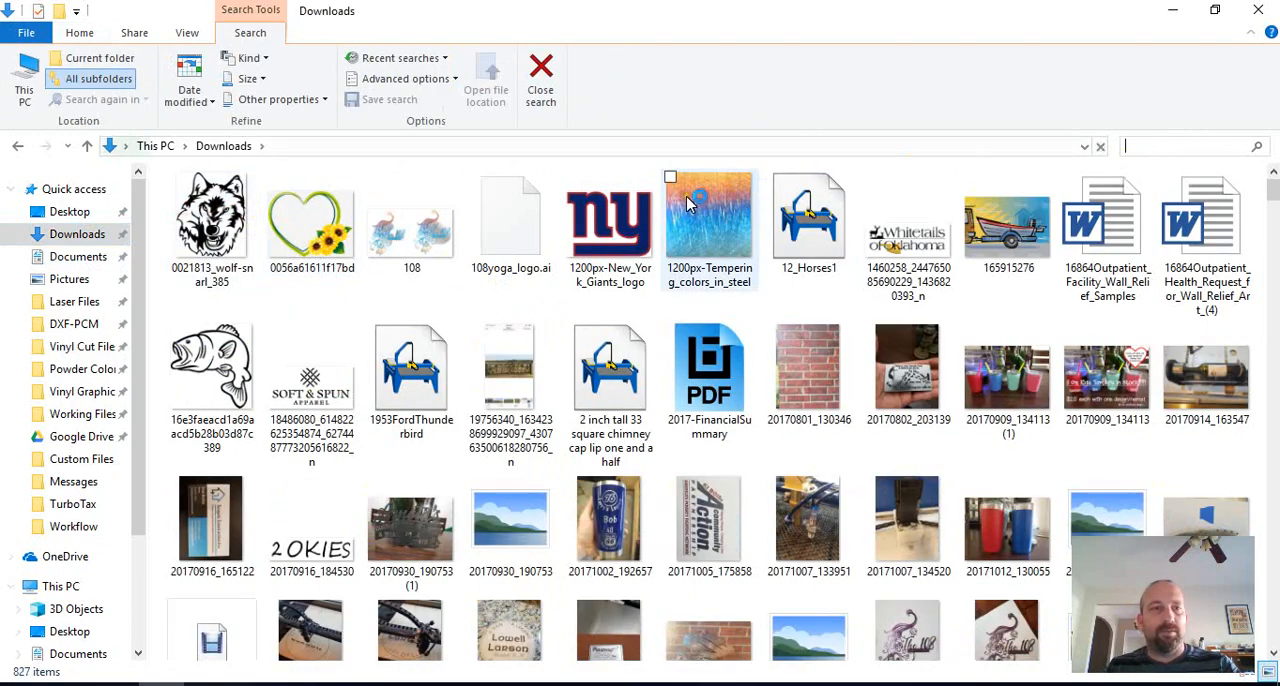
text(new)
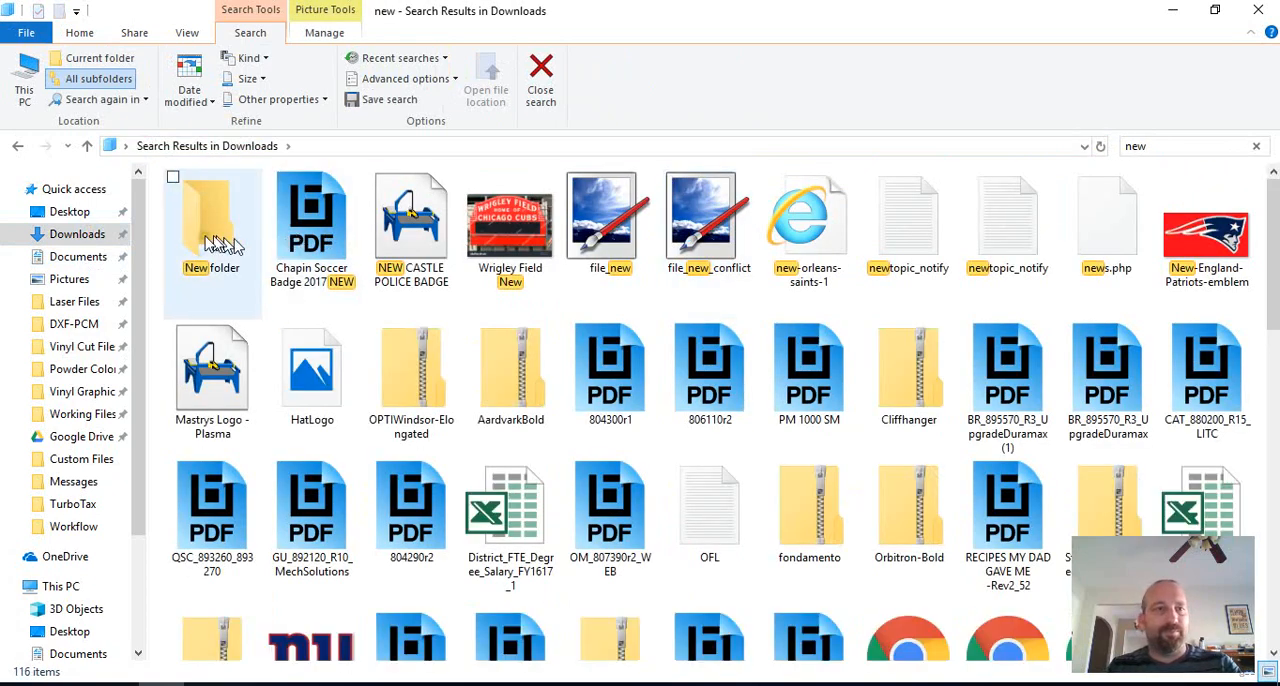
click(205, 243)
double_click(205, 243)
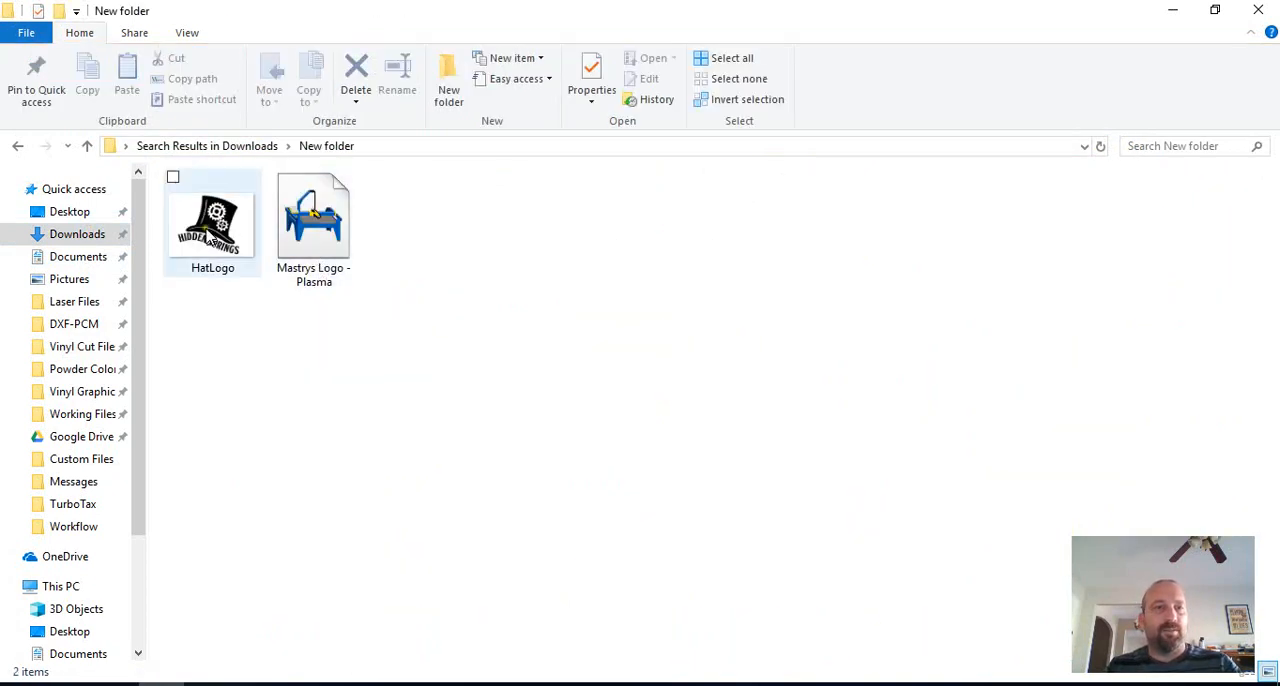
Step: Open the HatLogo image in paint.net to inspect it, then minimize that program
click(215, 228)
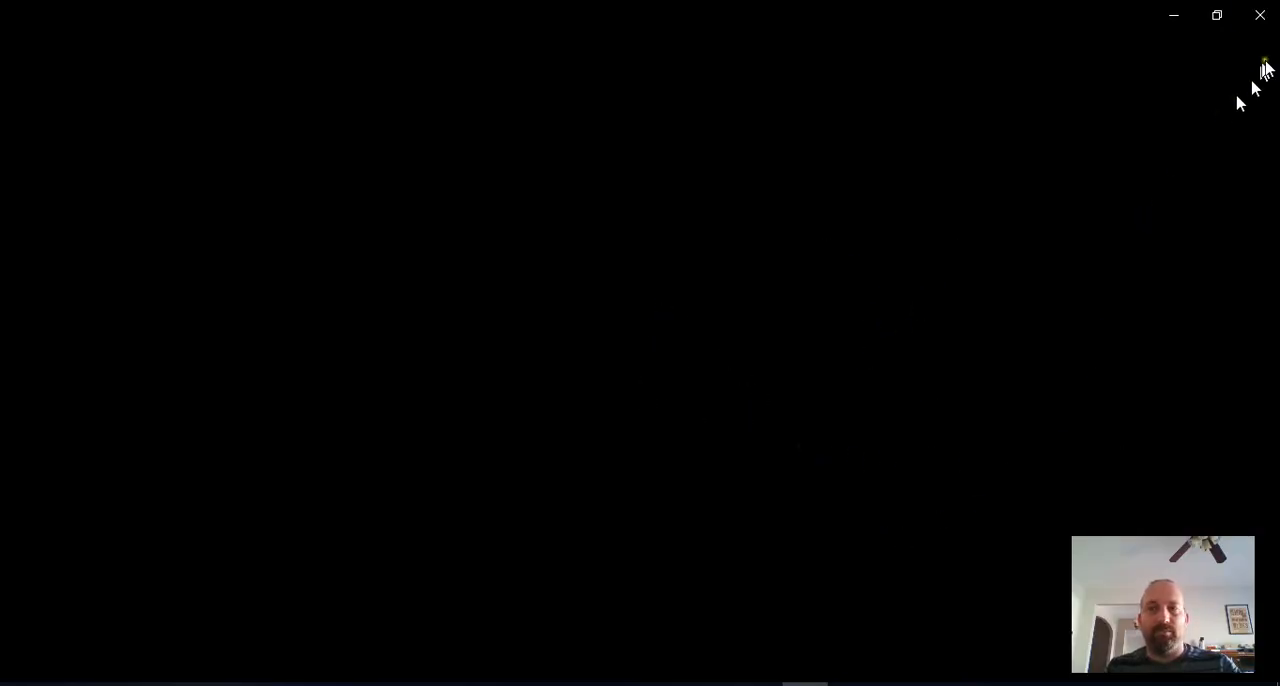
click(1260, 15)
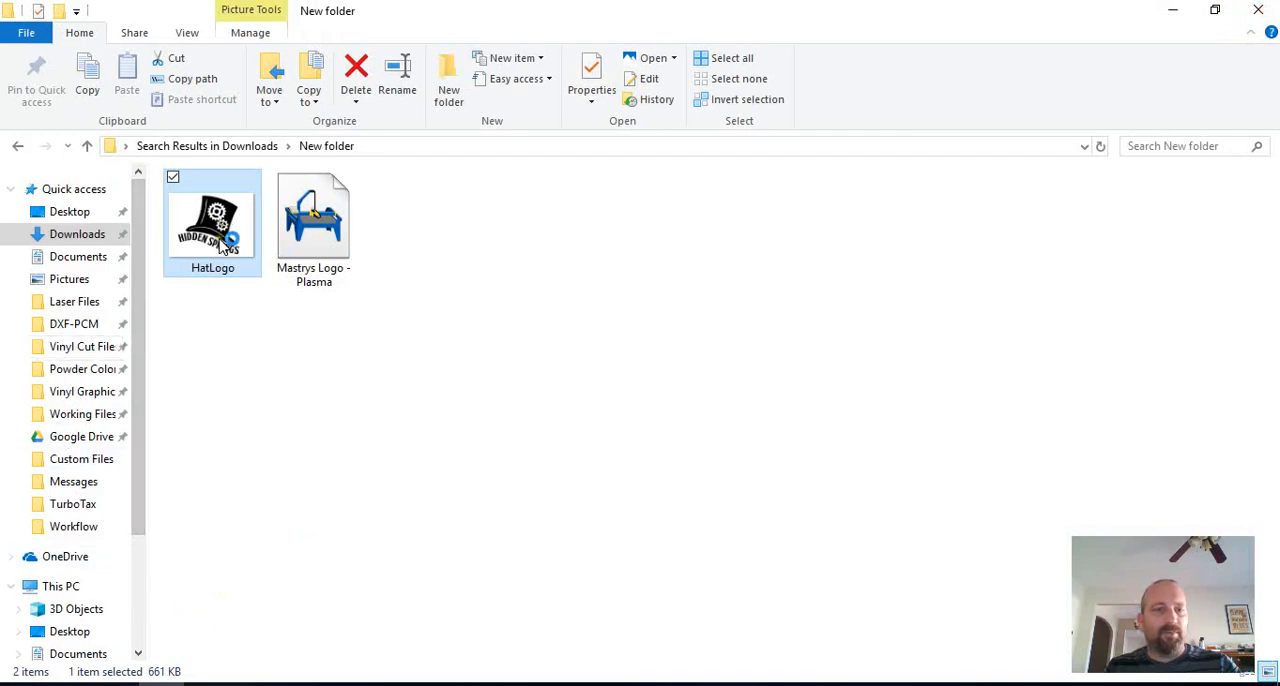
mouse_move(224, 246)
mouse_down()
mouse_move(291, 651)
mouse_move(260, 682)
mouse_move(914, 320)
mouse_move(869, 211)
mouse_up()
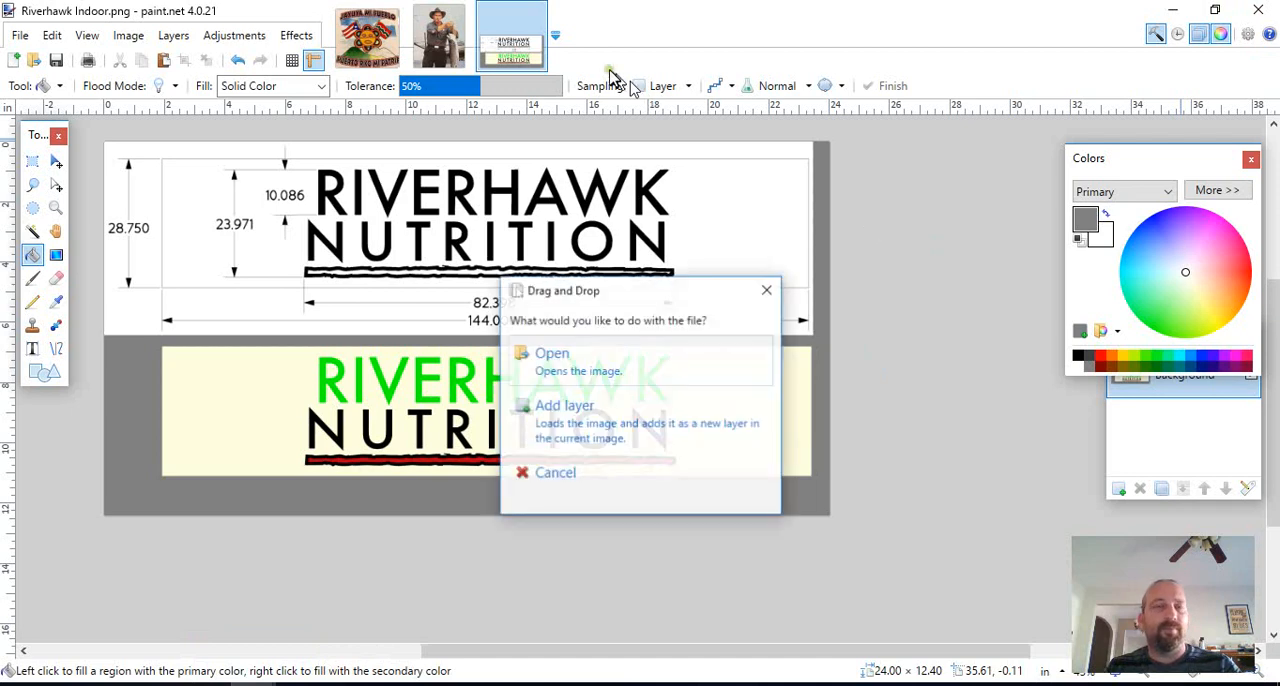
click(640, 362)
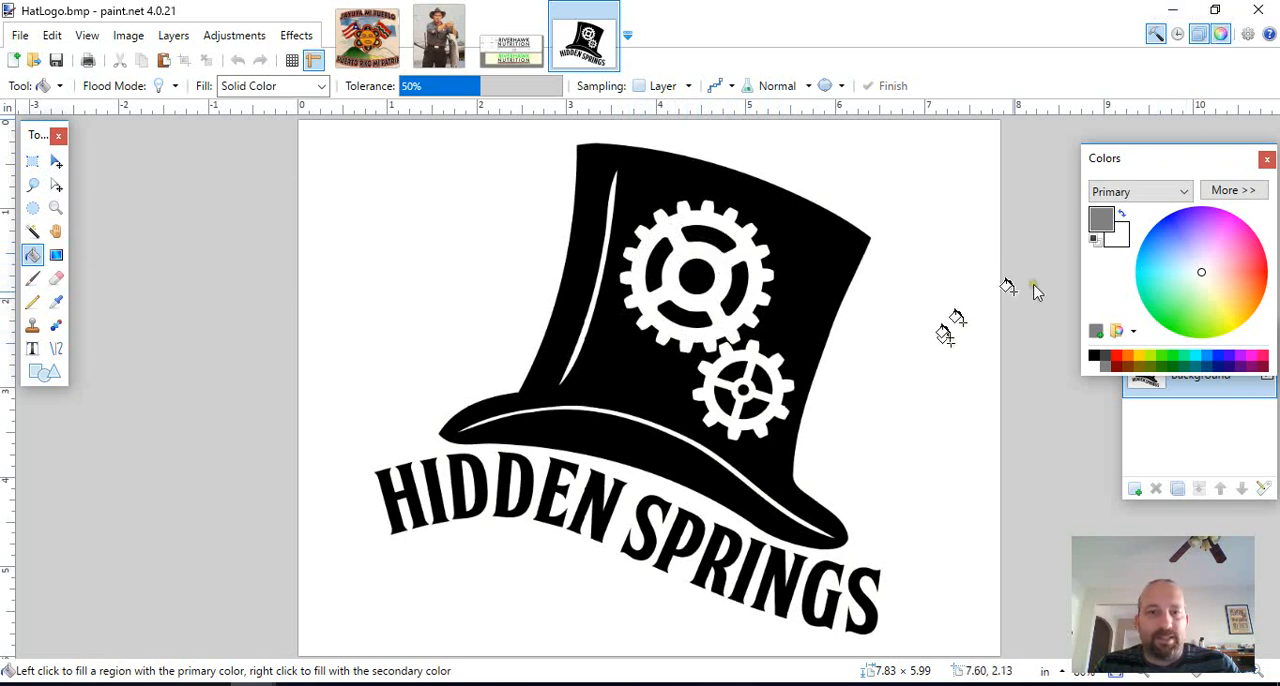
click(1172, 9)
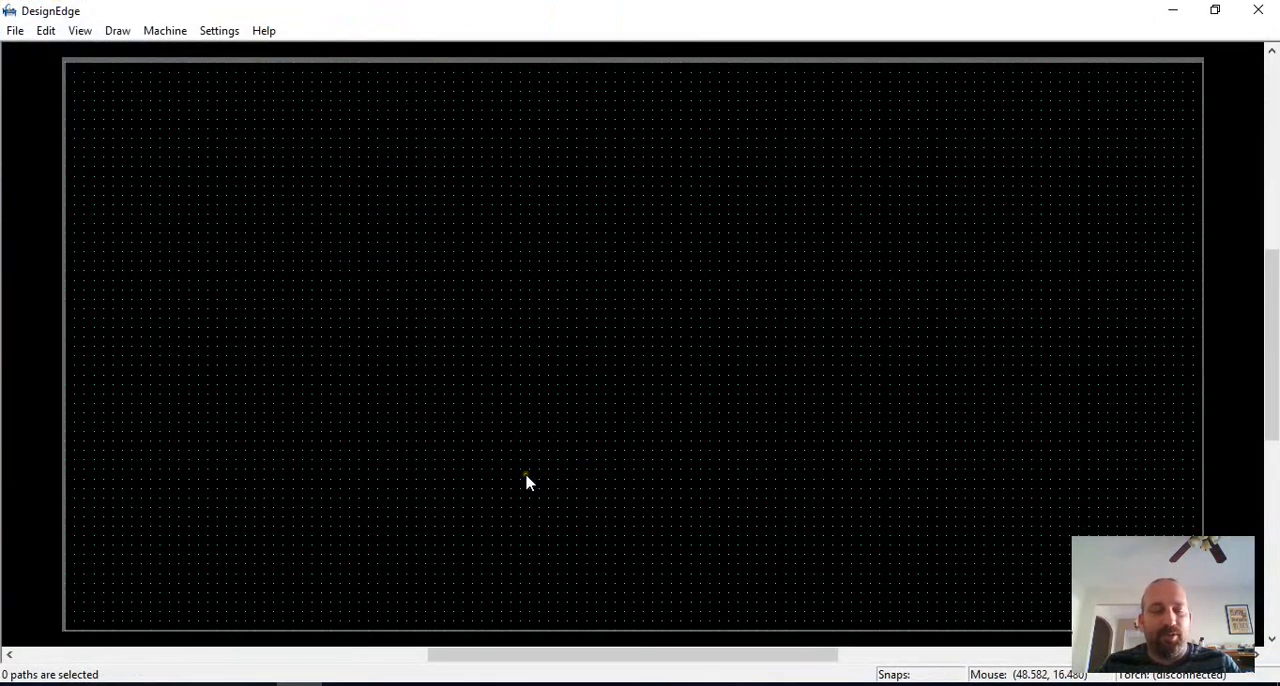
Step: Switch to DesignEdge, start a file import and browse to "New folder" inside Downloads
key(ctrl+i)
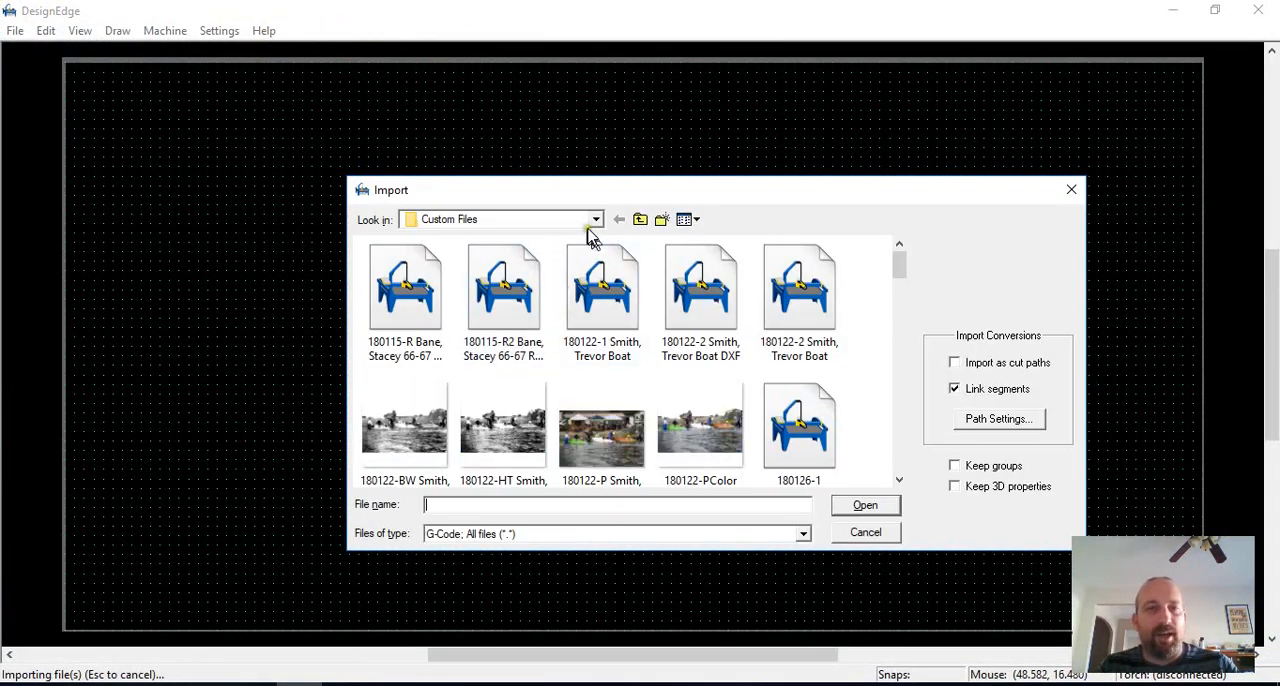
click(590, 222)
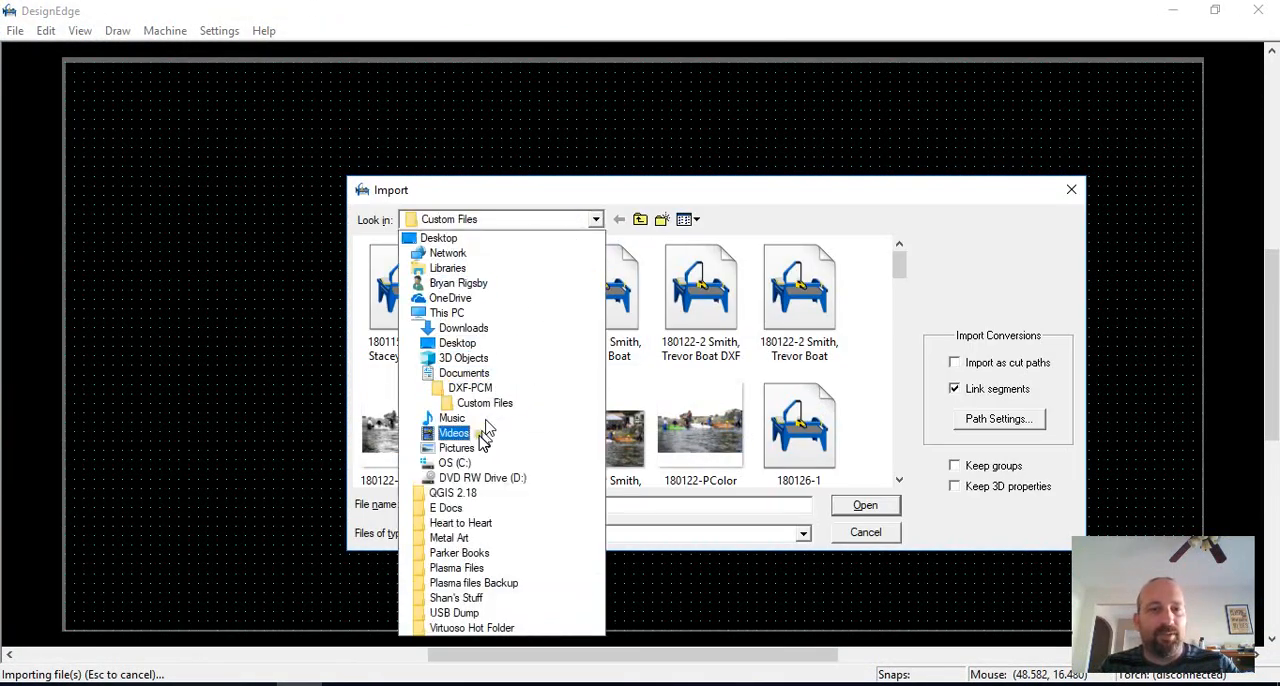
click(478, 314)
click(490, 222)
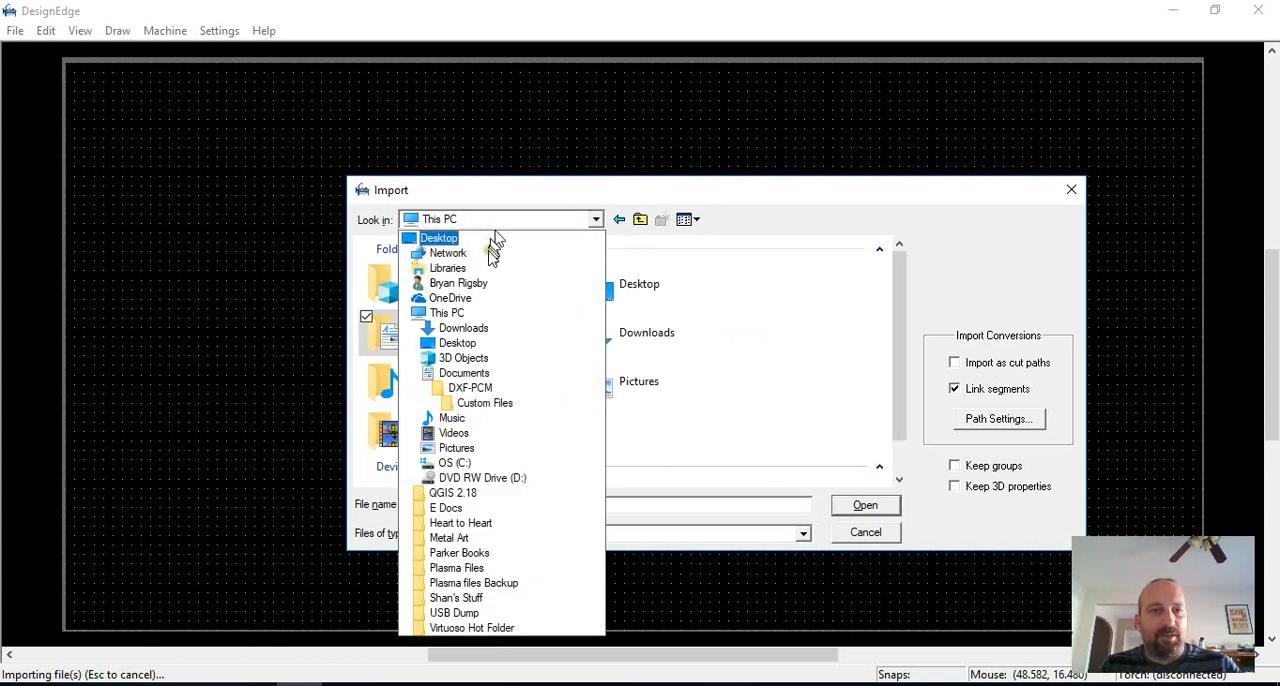
click(462, 328)
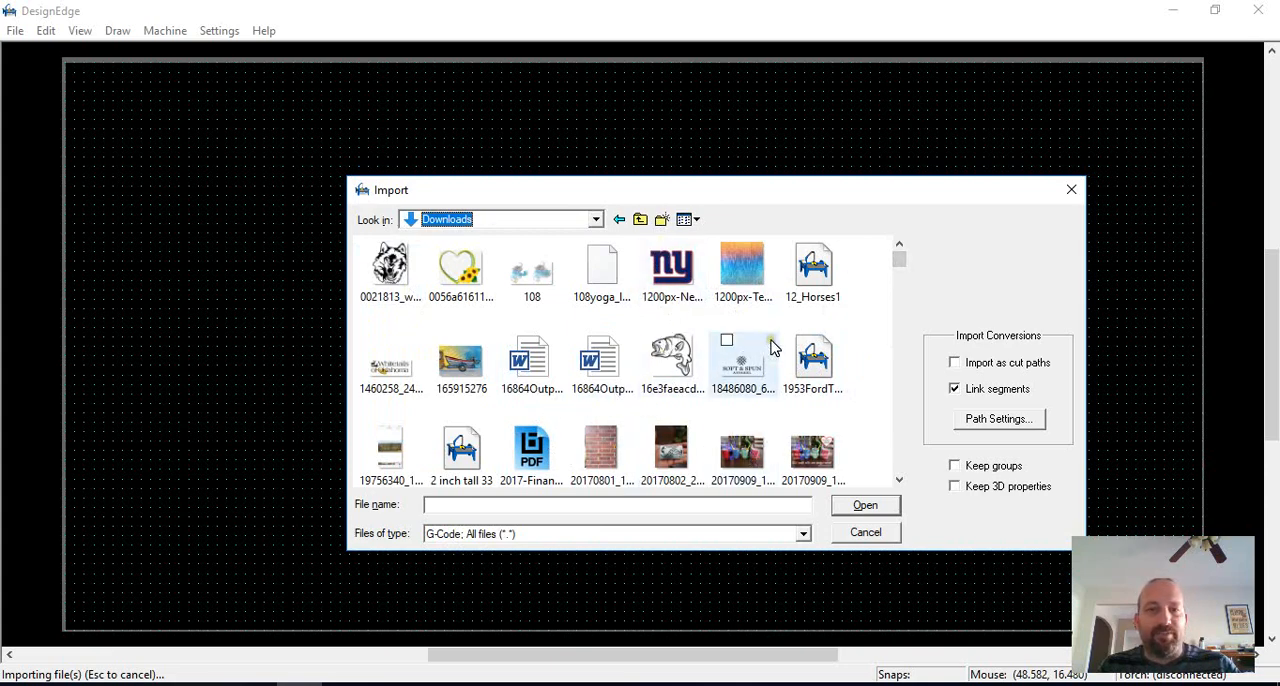
click(610, 511)
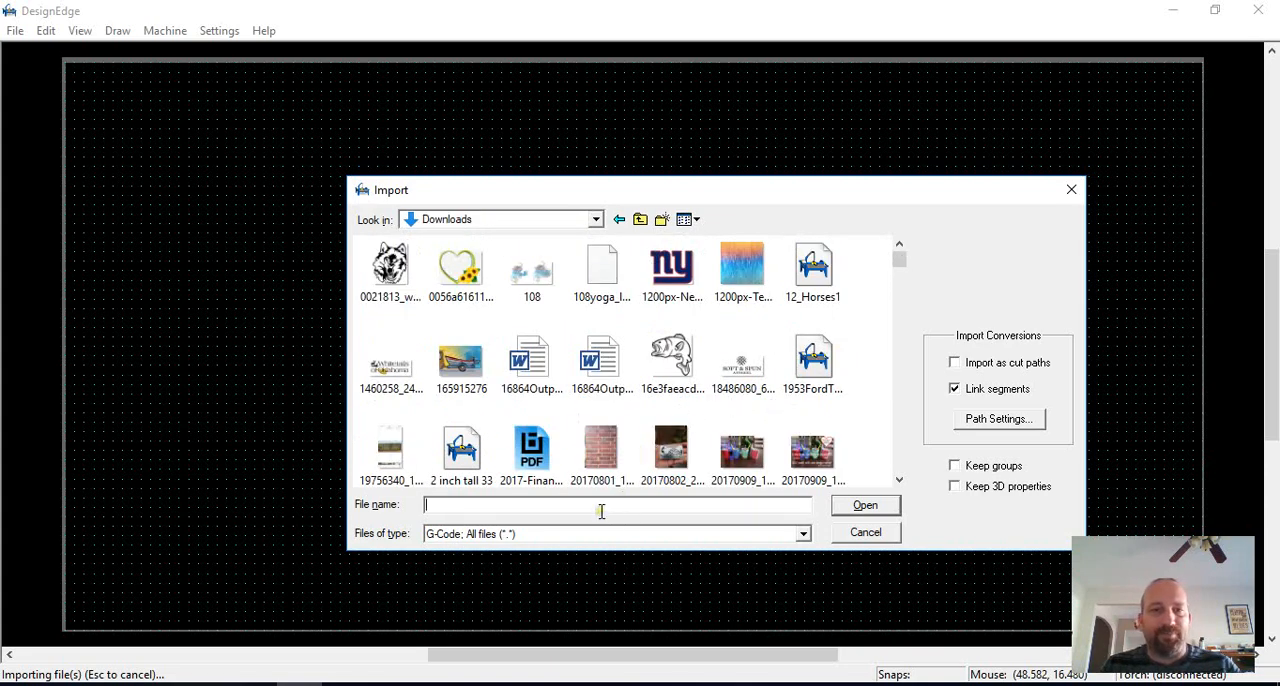
text(new)
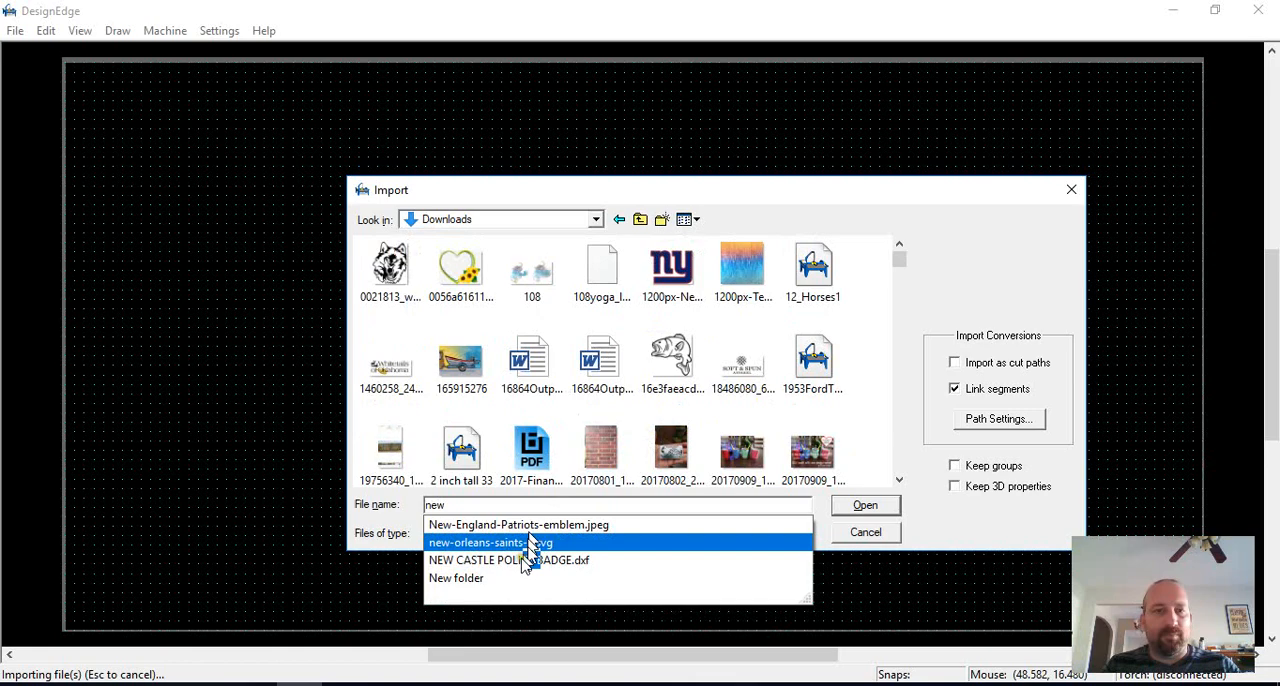
click(480, 578)
click(864, 506)
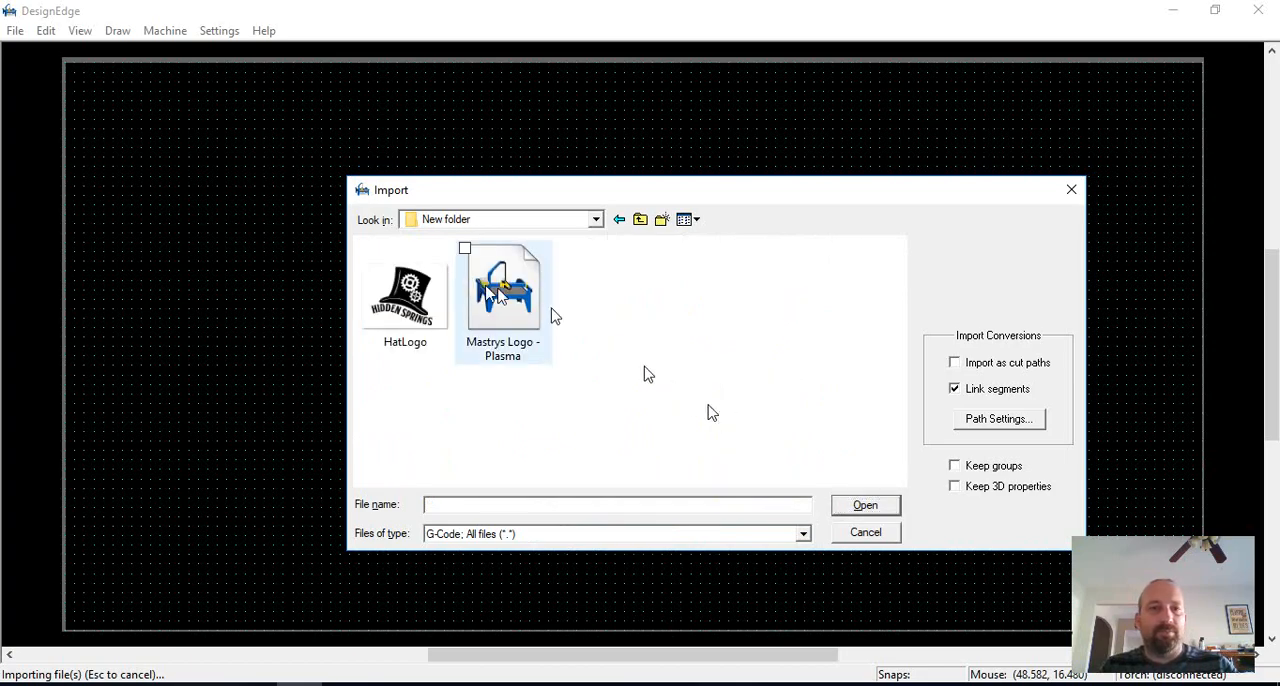
Step: Load HatLogo for import, converting it to vectors without showing the image in the drawing, at a width of 24 inches
click(440, 300)
click(879, 512)
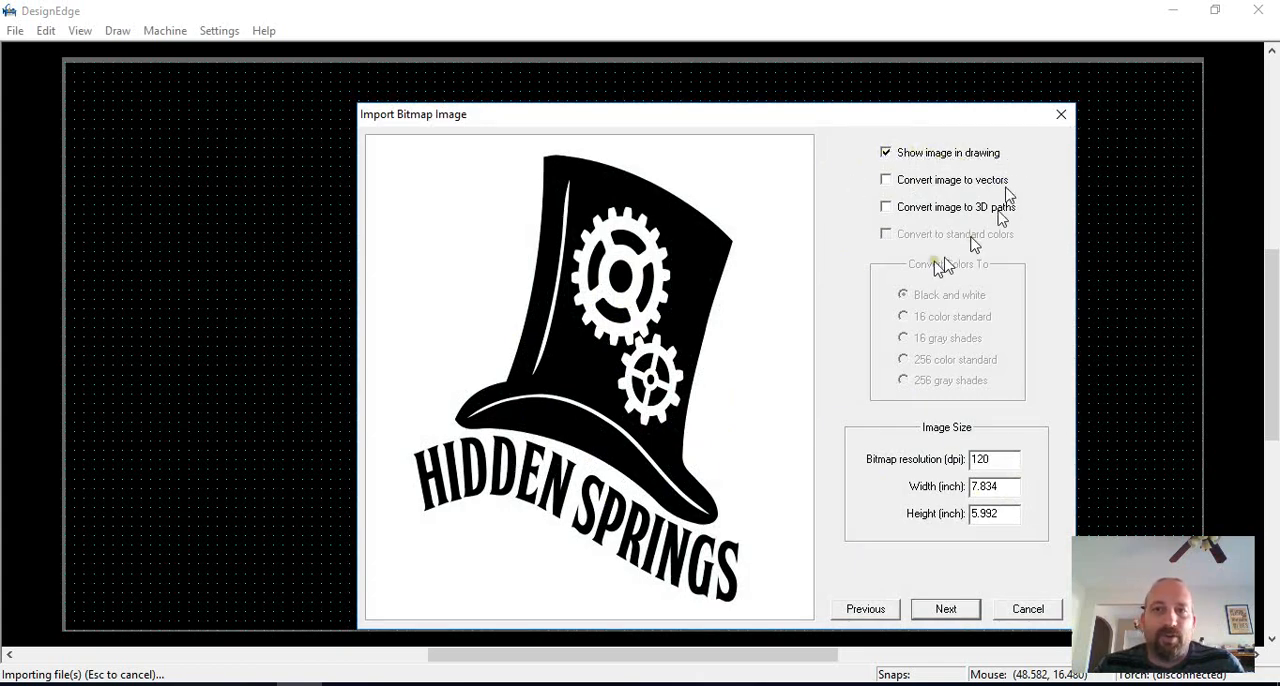
click(886, 153)
click(886, 180)
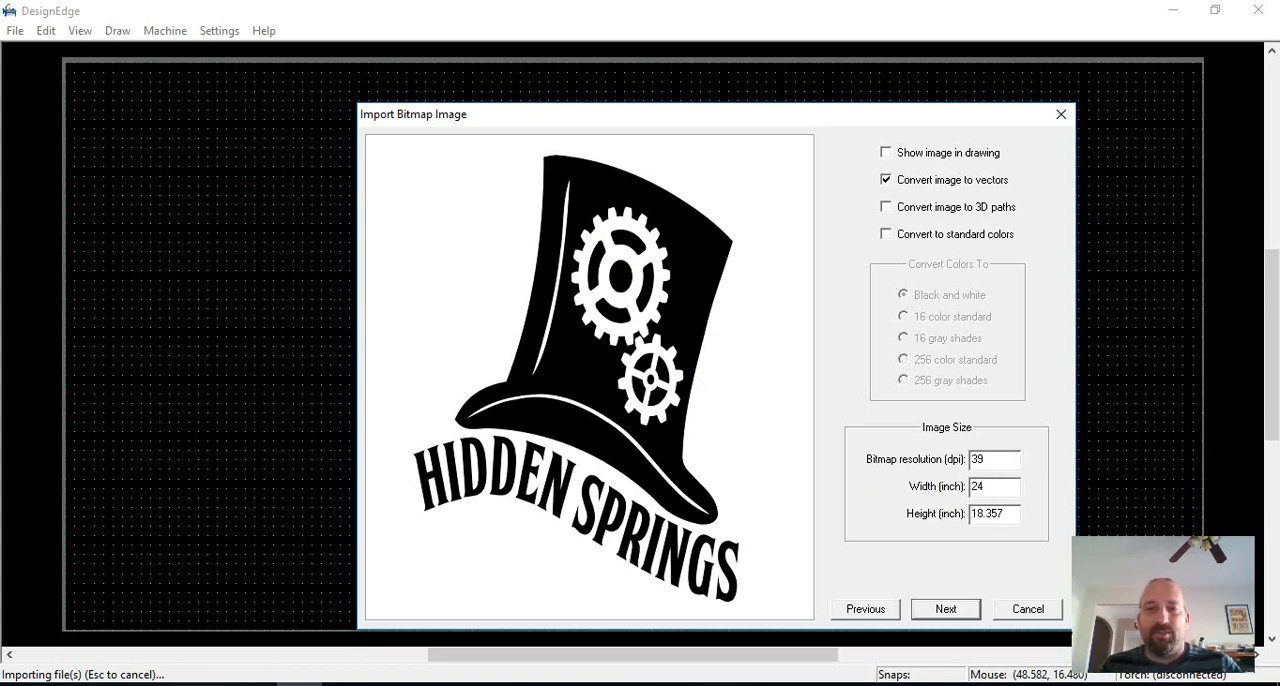
click(758, 684)
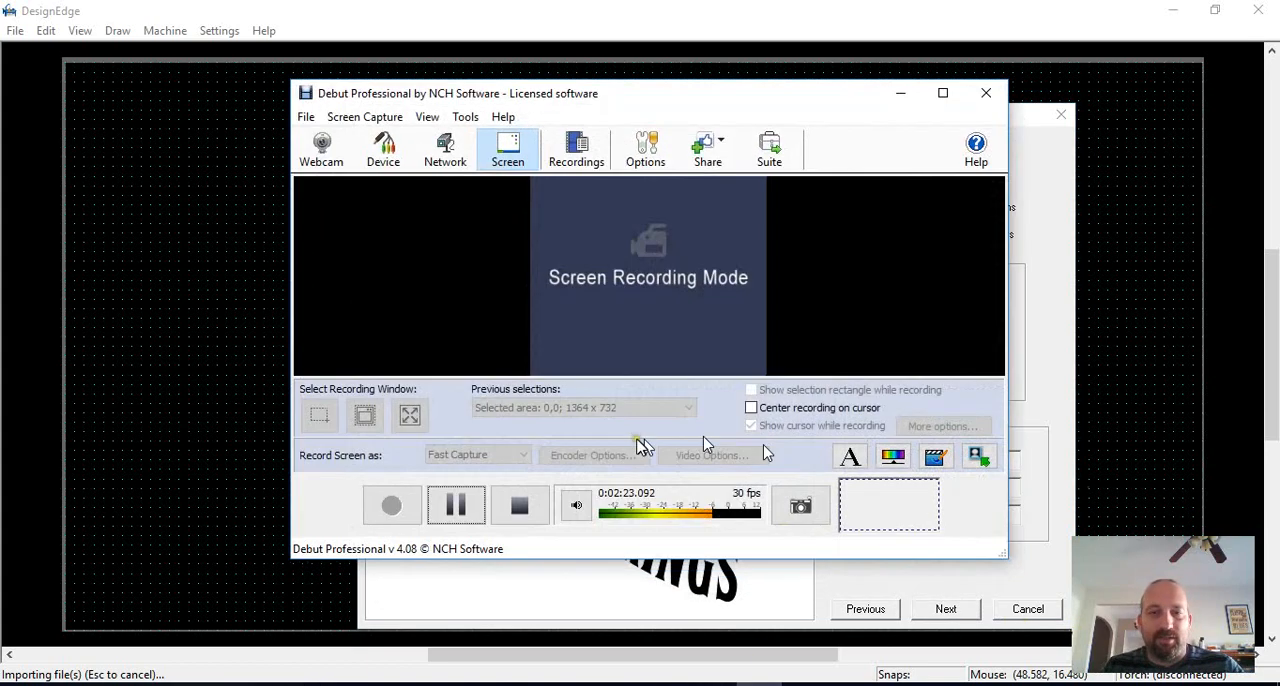
click(457, 506)
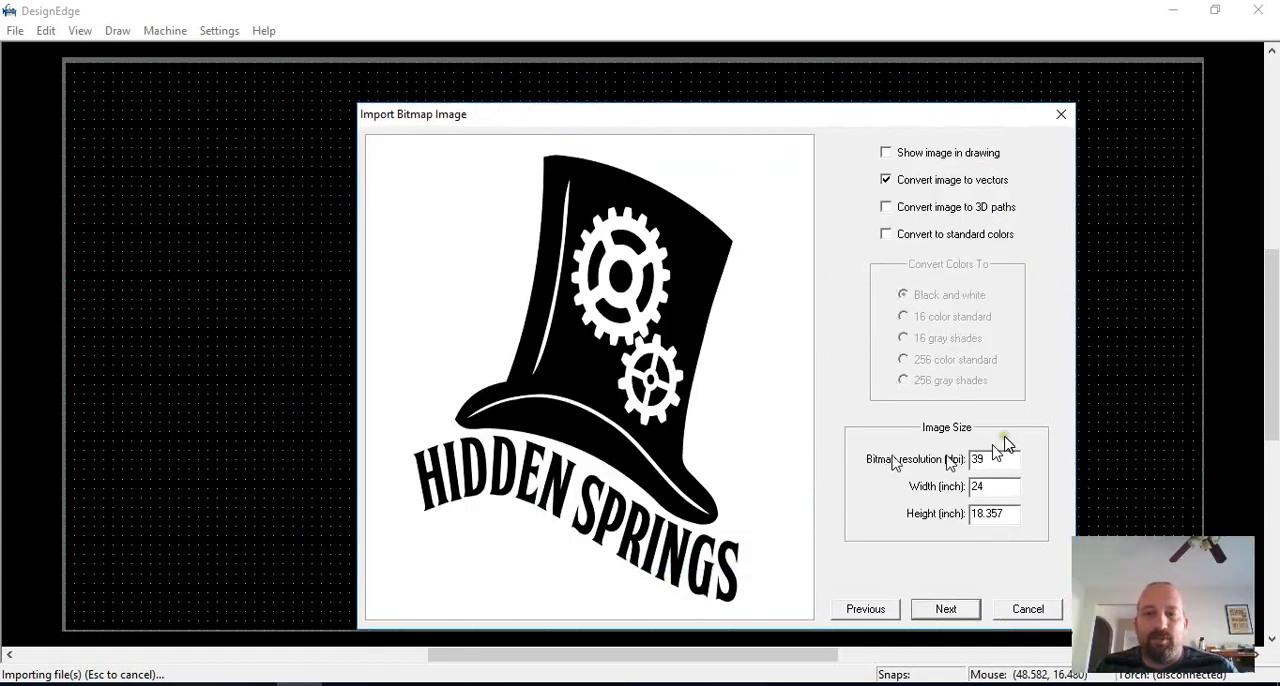
Step: Examine the background colors offered for the image without color conversion, and return to the import options
click(946, 609)
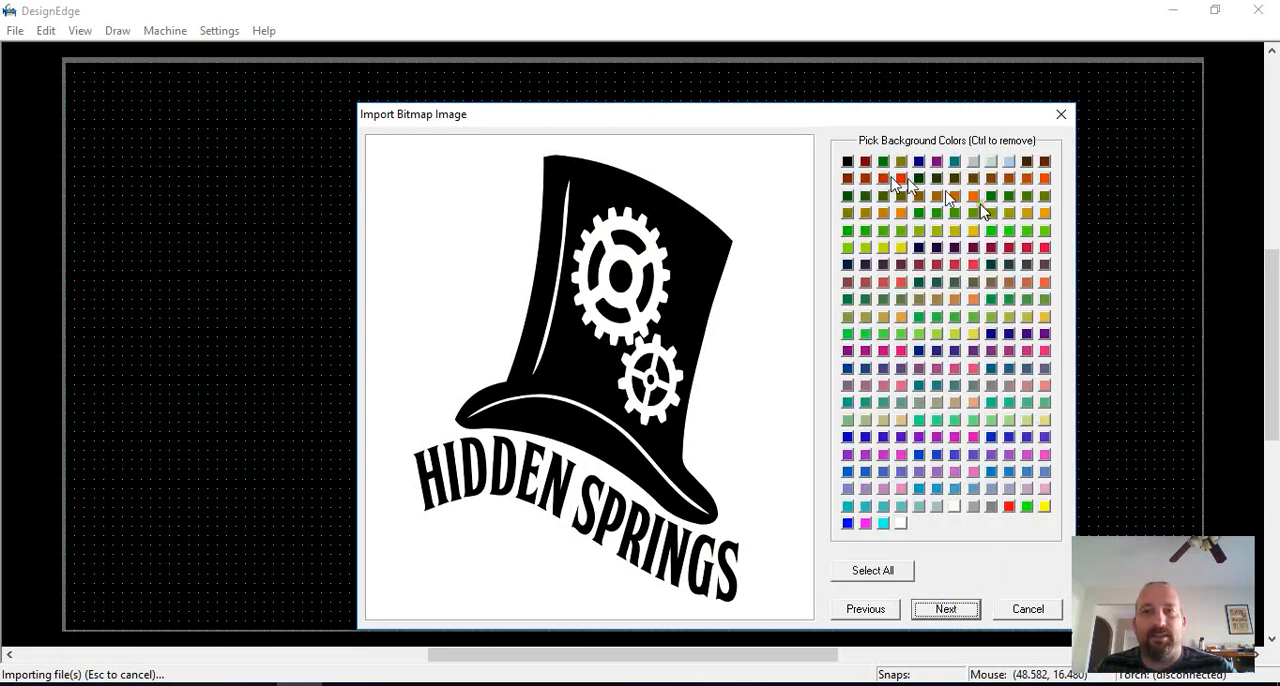
click(866, 609)
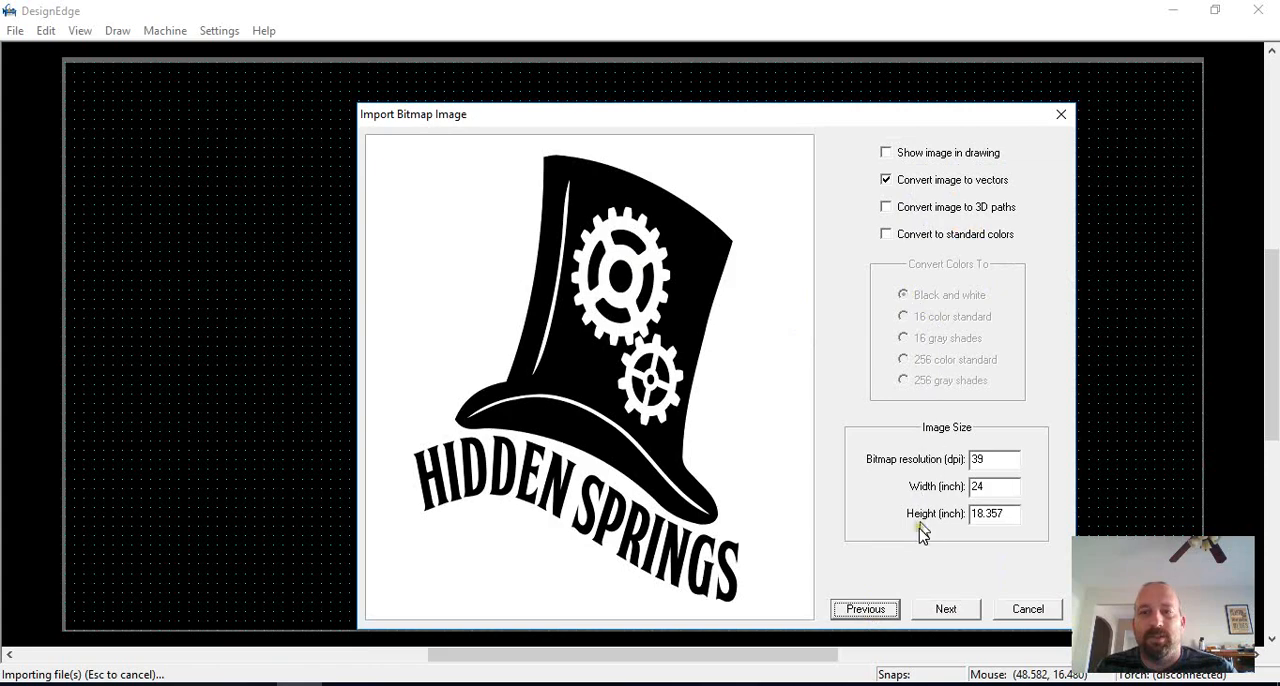
click(946, 609)
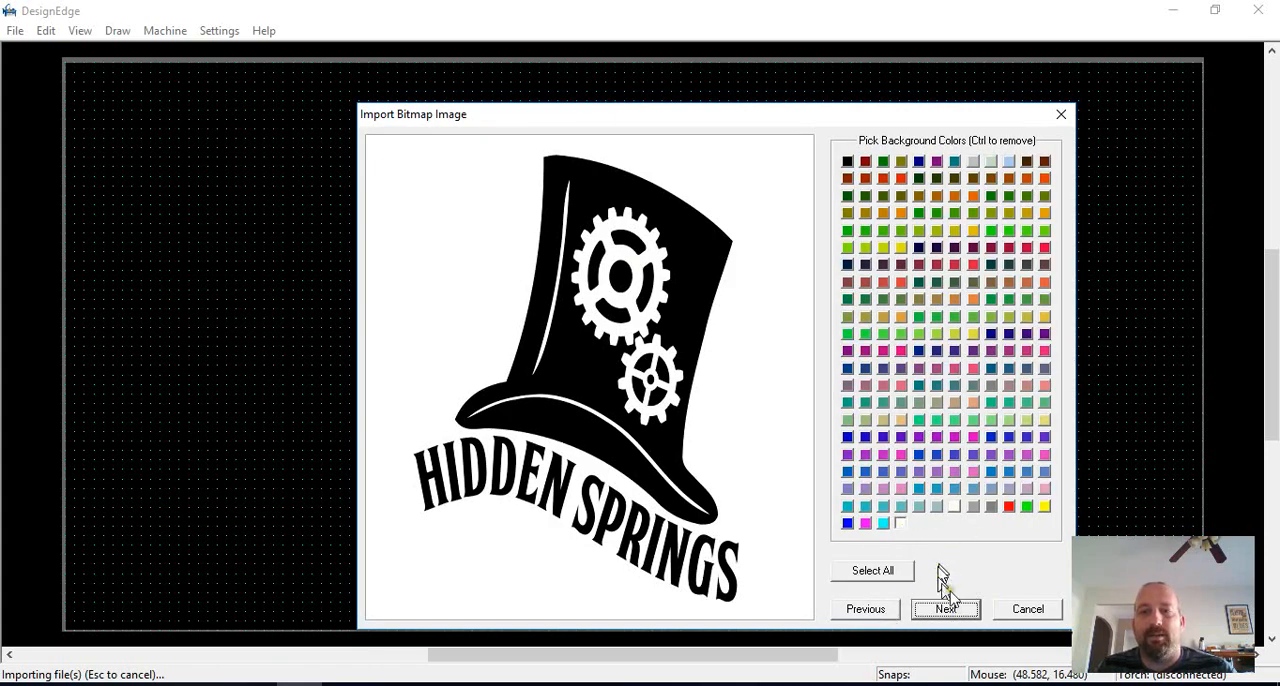
click(890, 609)
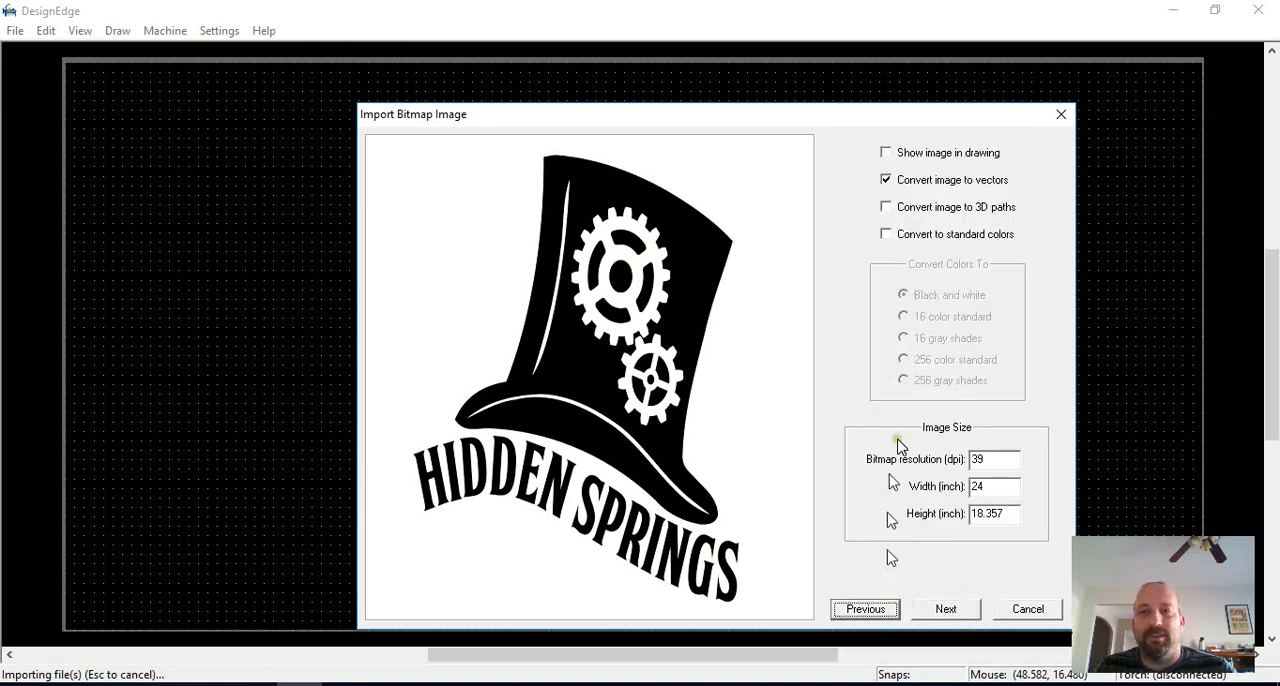
Step: Enable conversion to standard colors with the Black and white option and proceed to the background color selection
click(903, 235)
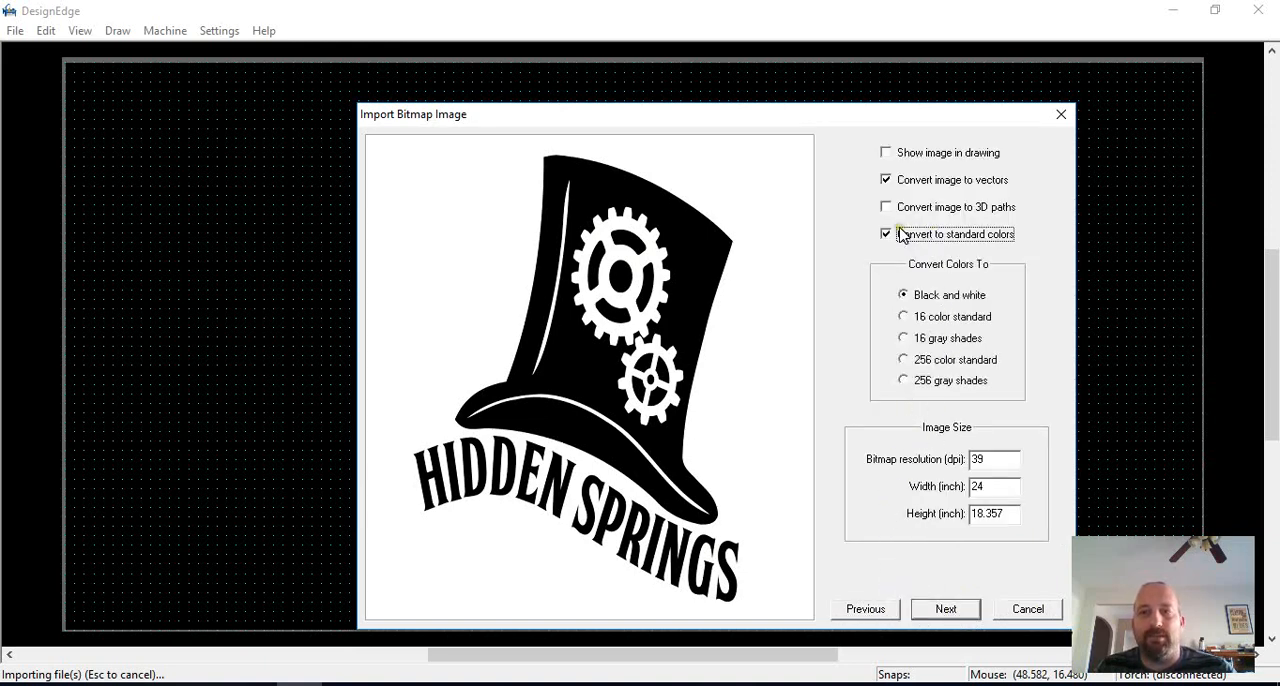
click(922, 296)
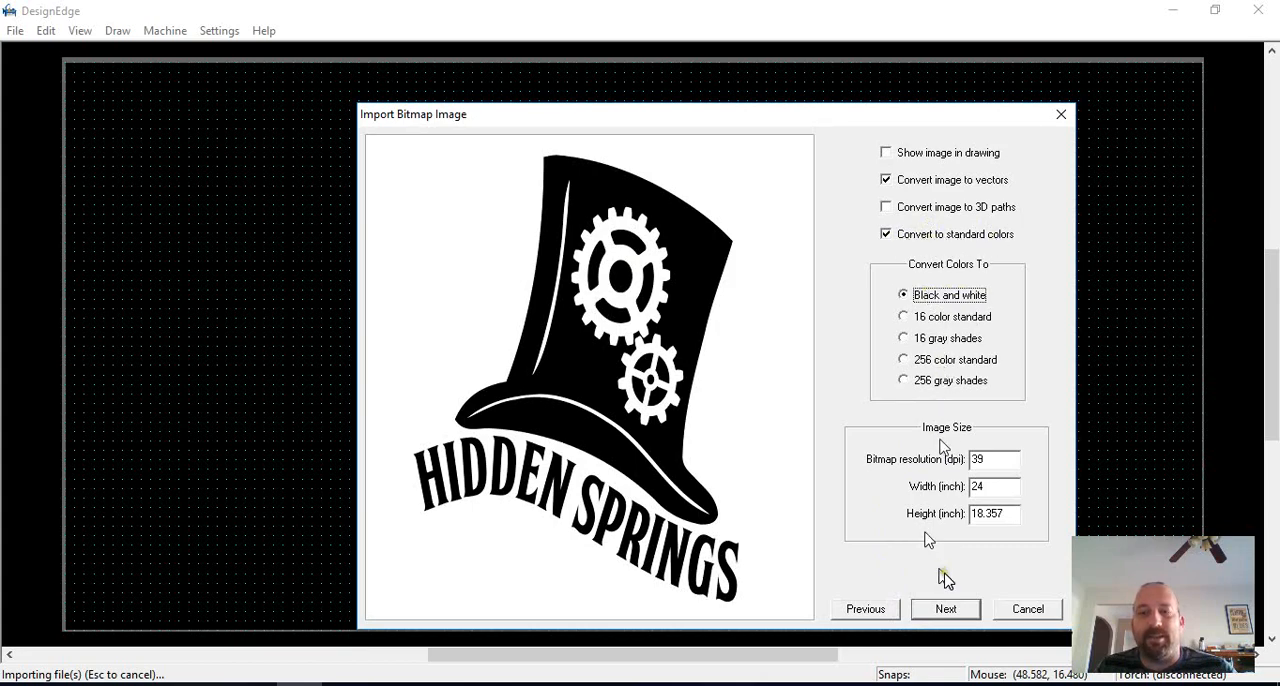
click(944, 607)
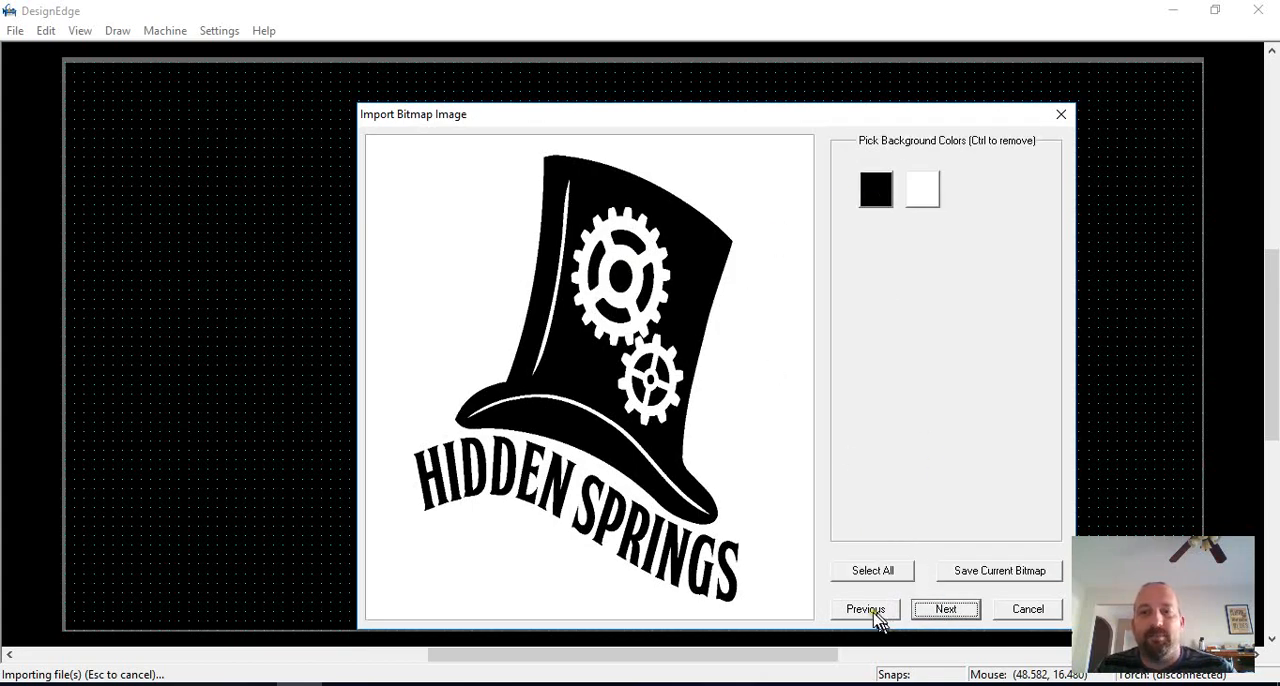
Step: Change the color conversion to 16 color standard, check its background color choices and return to the import options
click(874, 612)
click(946, 609)
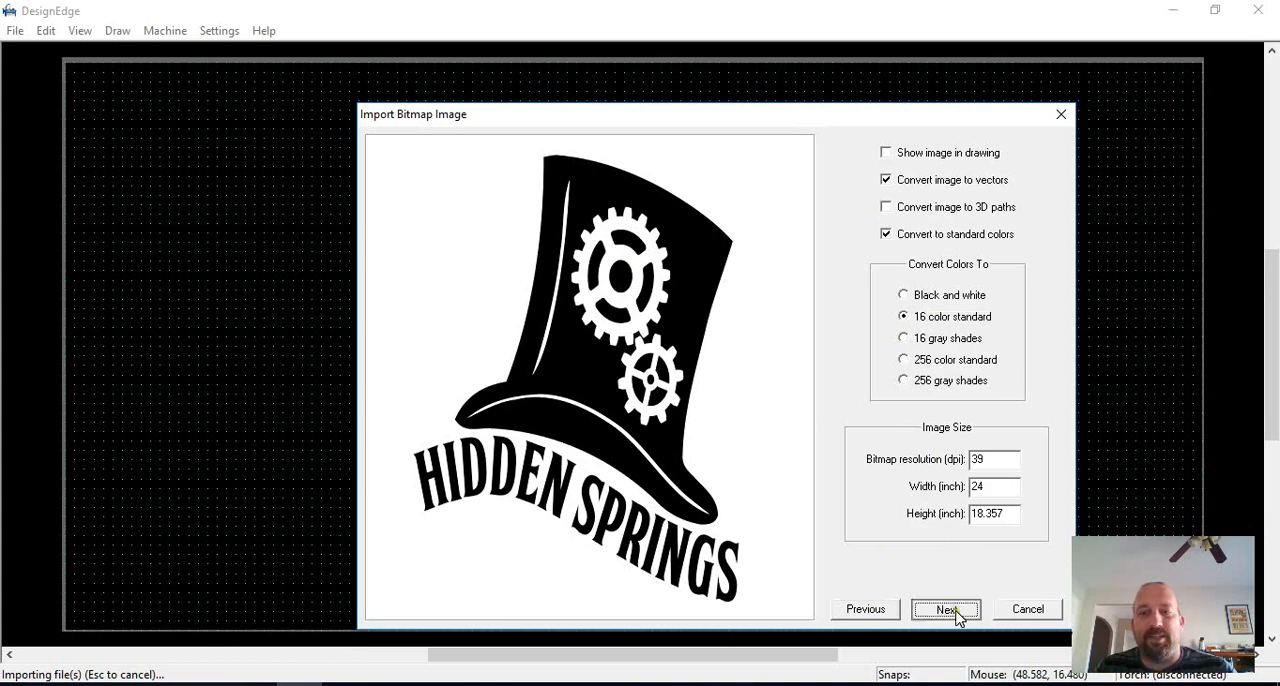
click(873, 612)
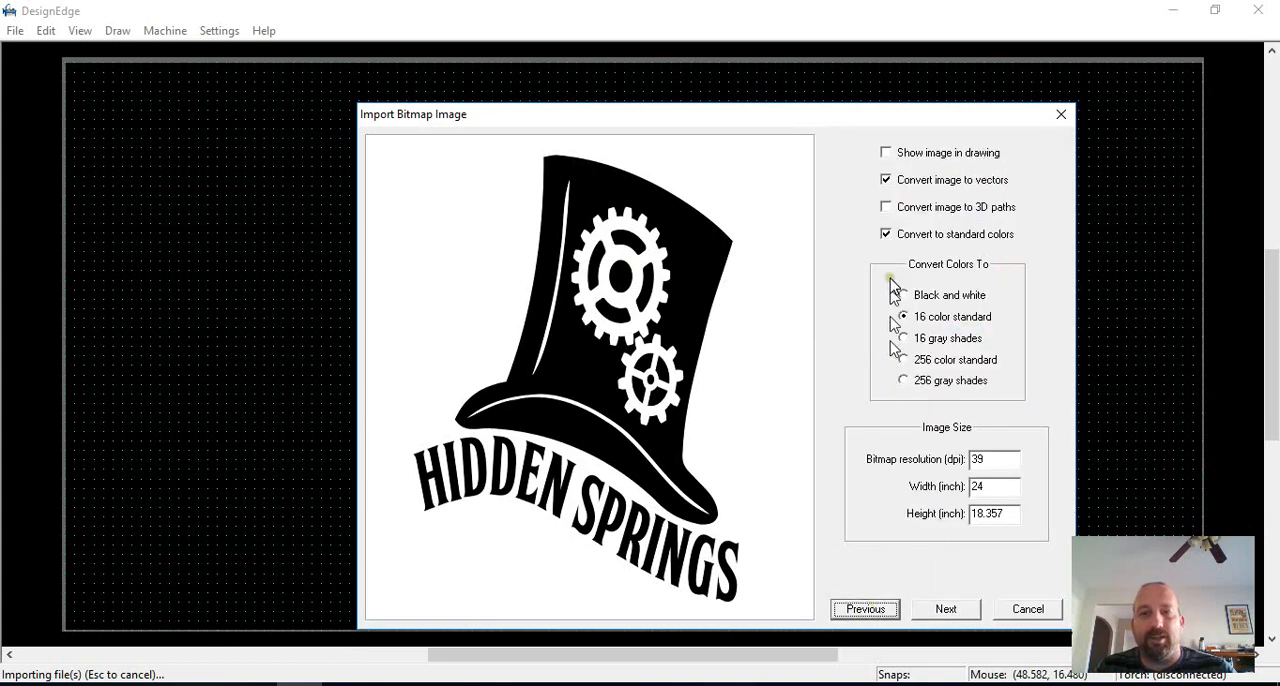
Step: Finish importing the bitmap with Black and white color conversion, keeping the default background colors, Solid image type and defect and rounding settings
click(905, 296)
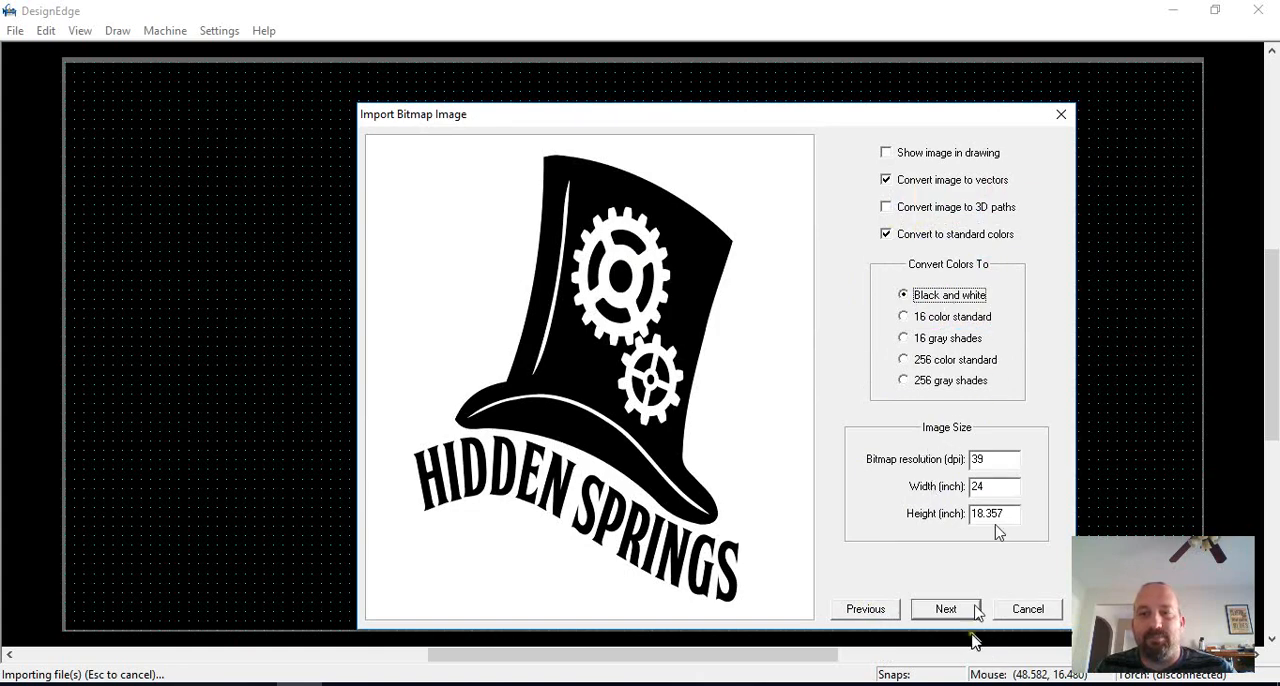
click(948, 608)
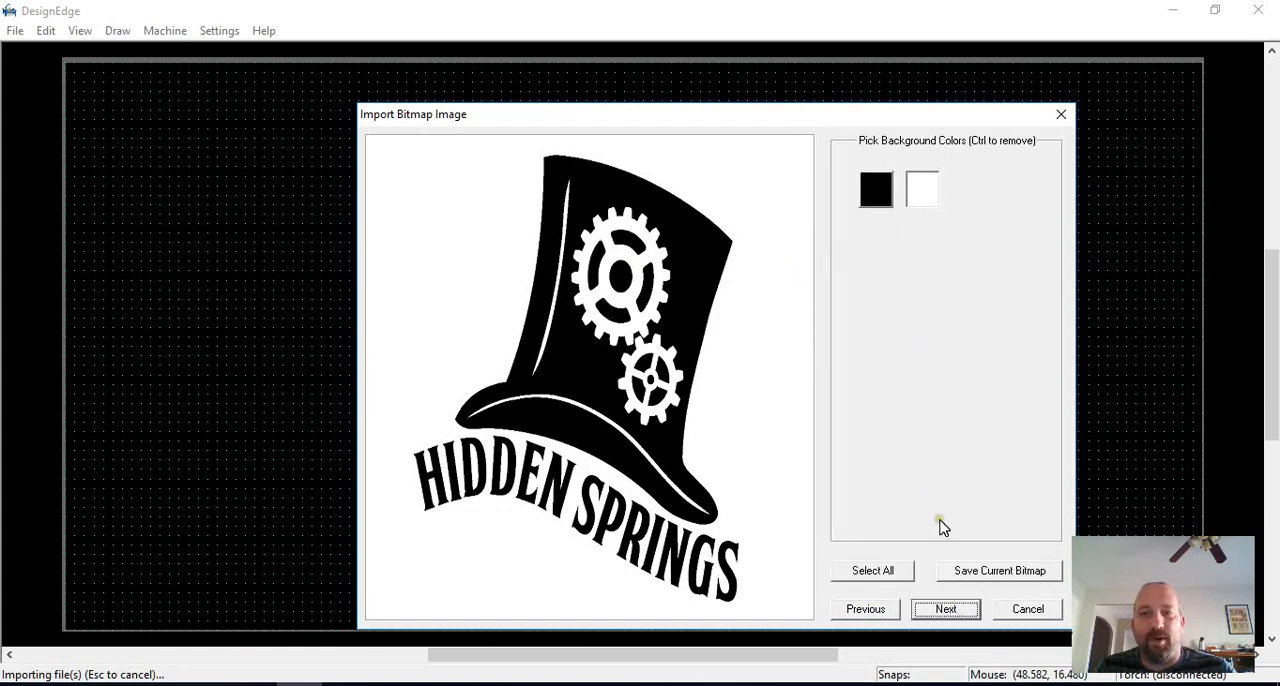
click(961, 612)
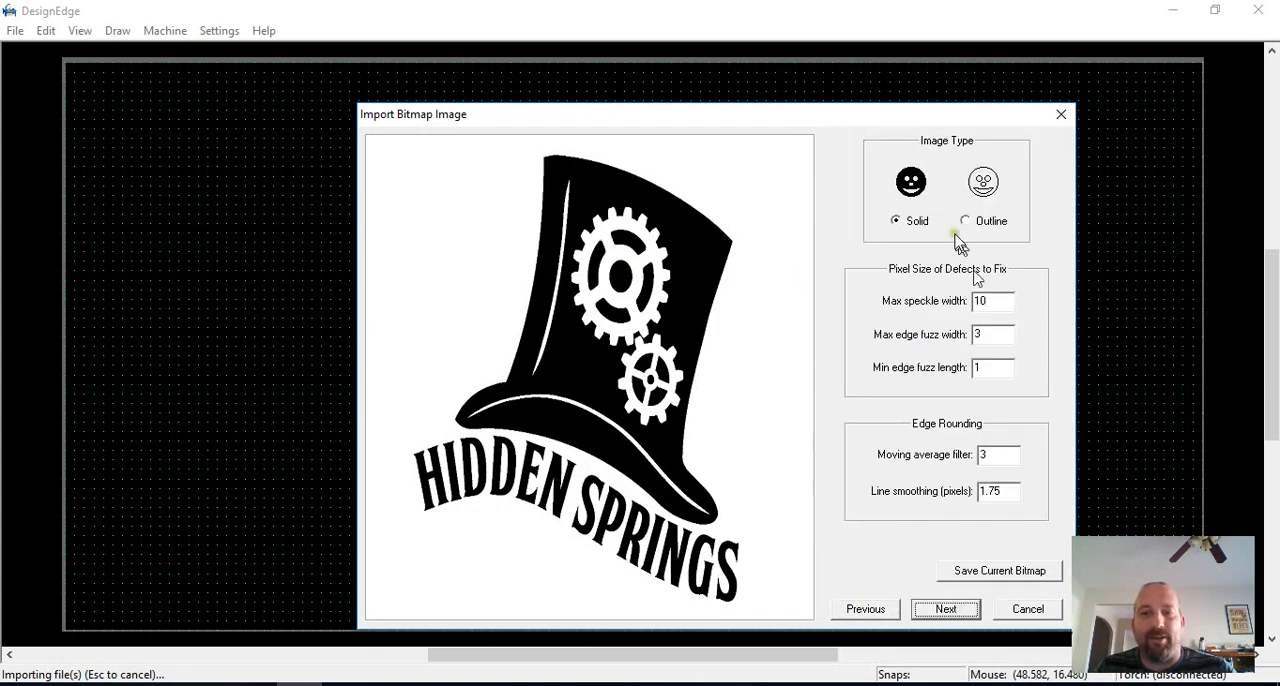
click(958, 610)
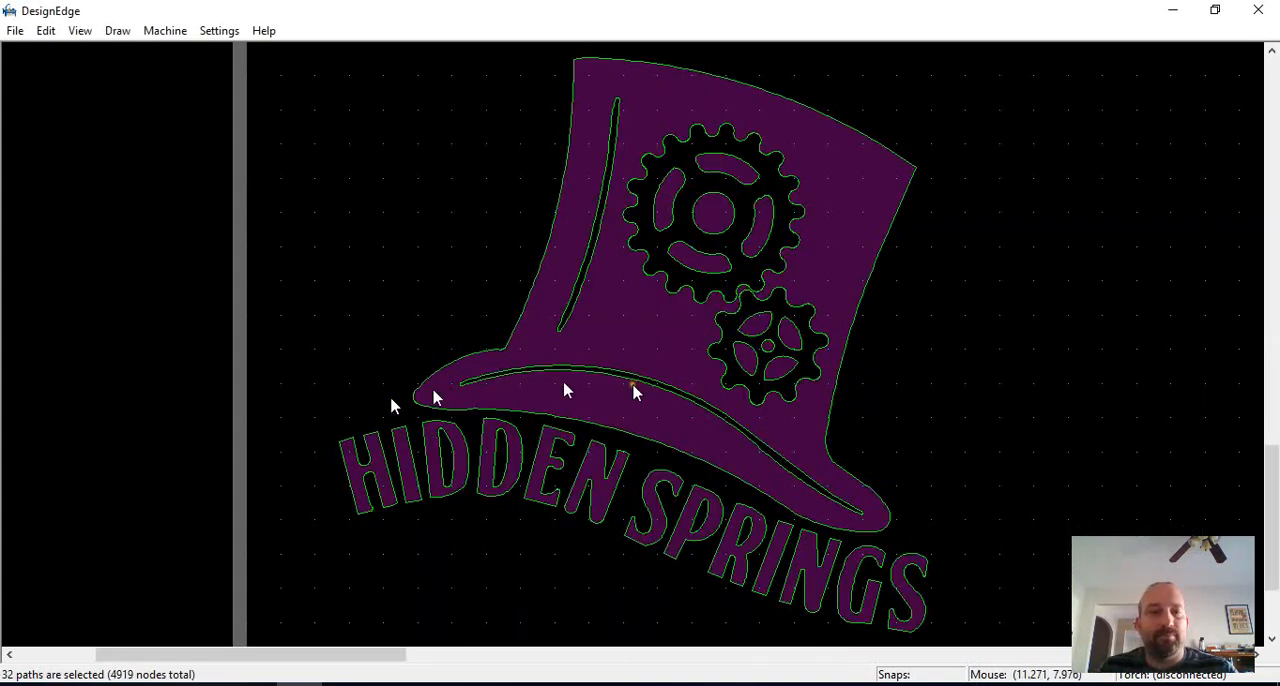
Step: Deselect the imported hat vectors and examine the overall drawing and the large gear up close
click(963, 408)
scroll(773, 432, down, 1)
scroll(651, 334, up, 1)
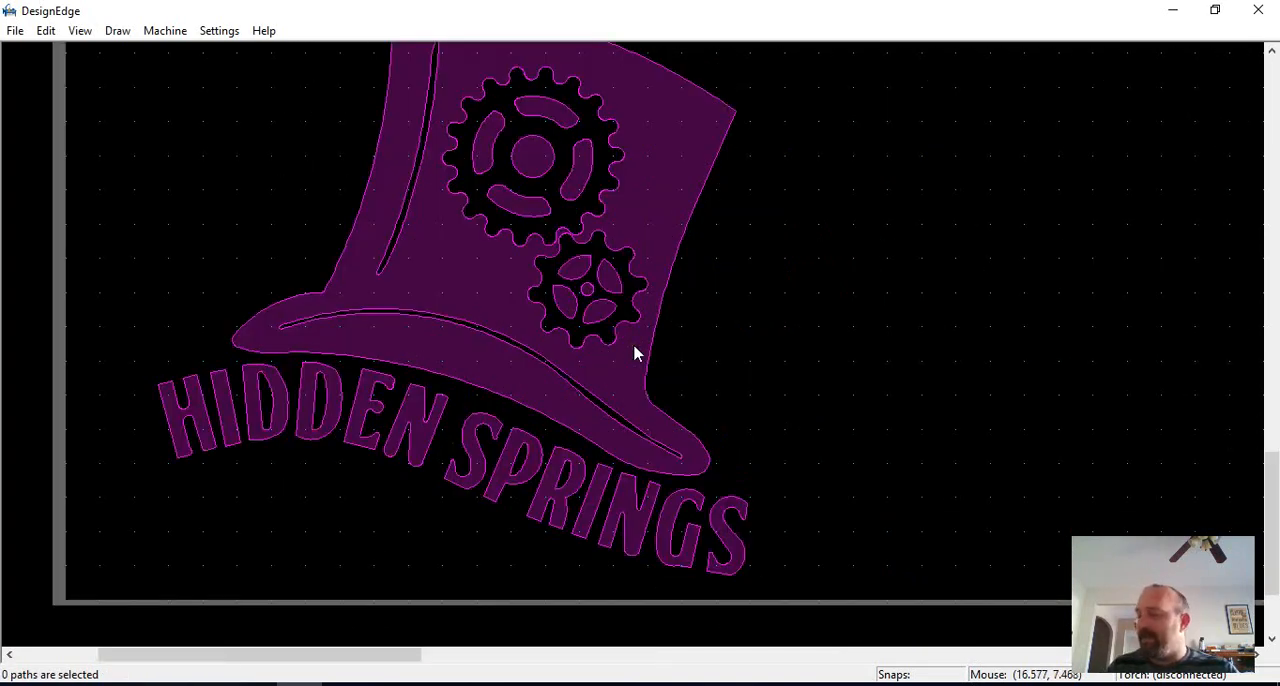
scroll(634, 352, down, 1)
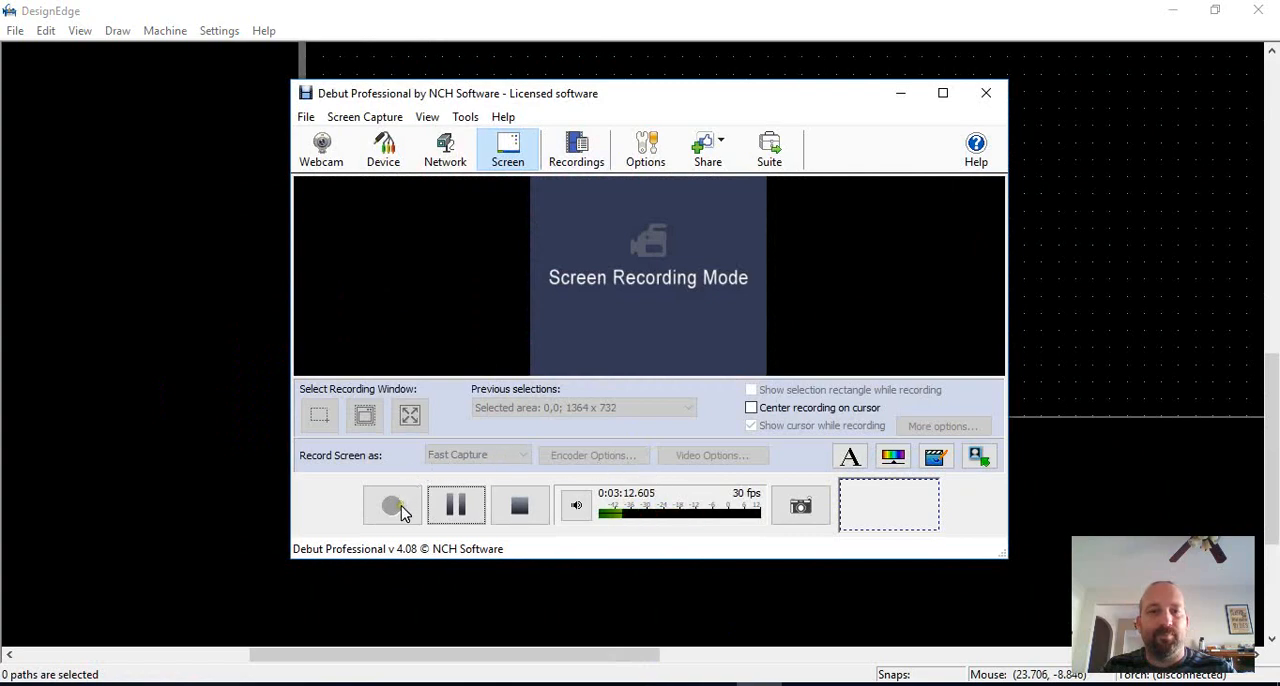
click(395, 507)
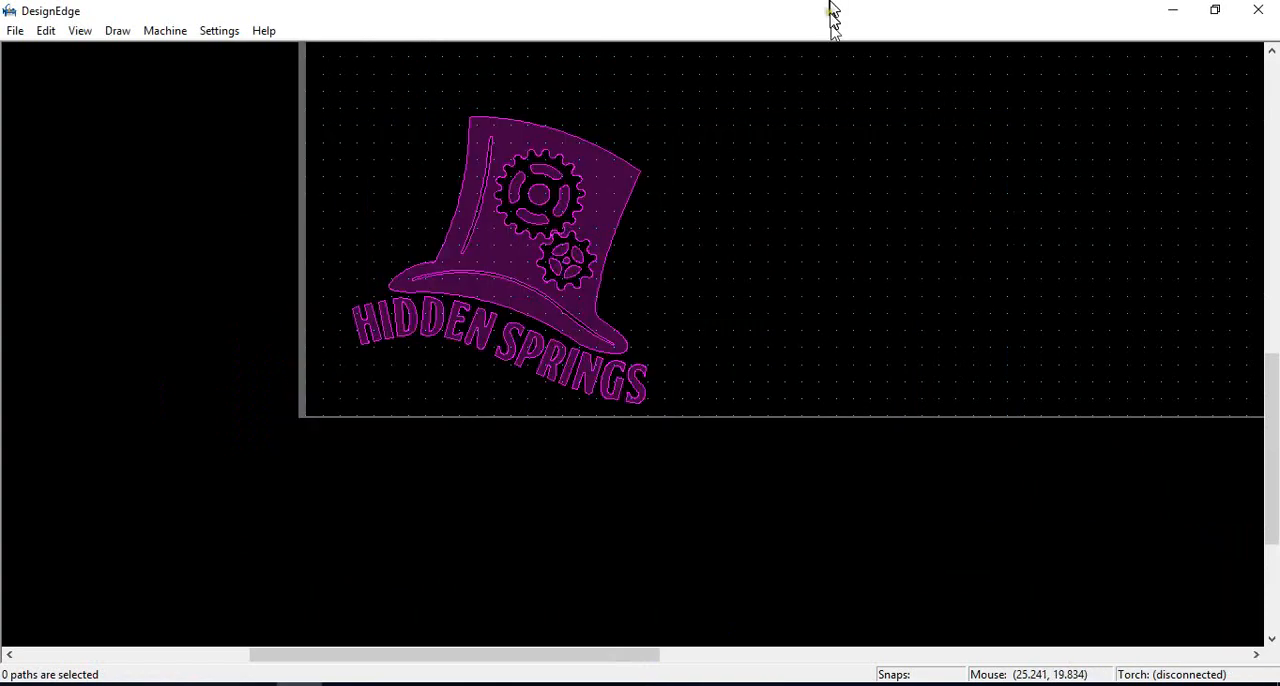
scroll(526, 224, up, 1)
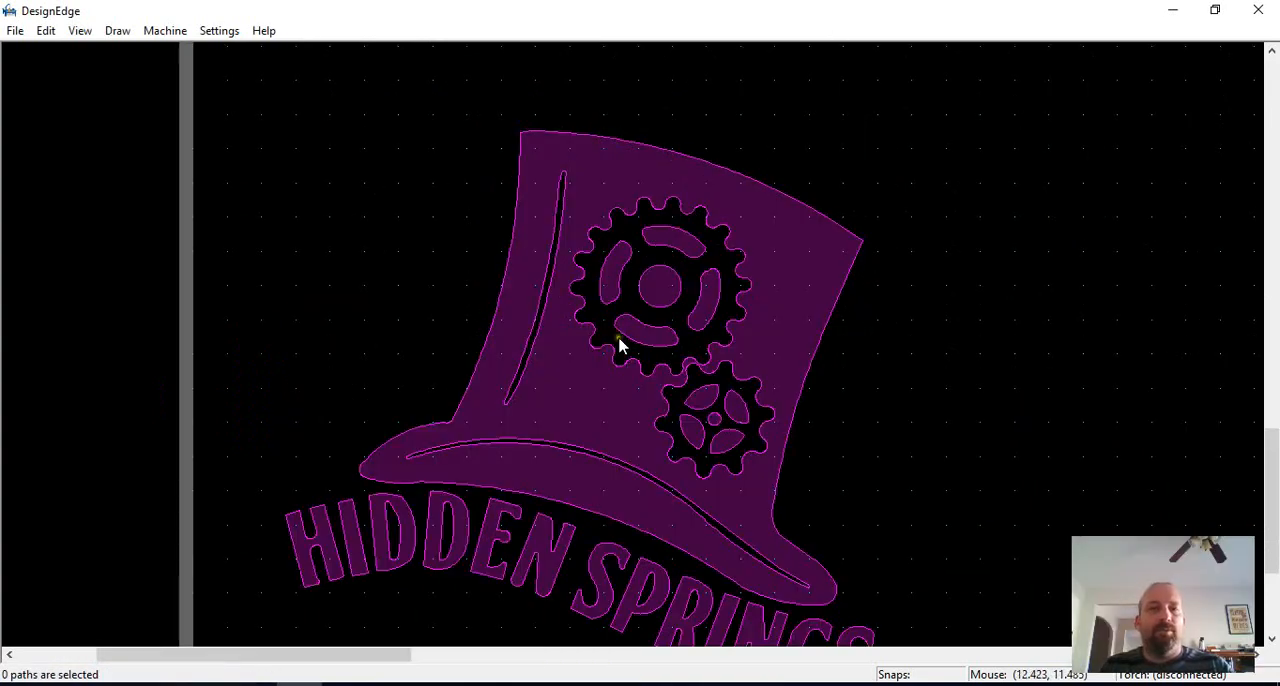
scroll(684, 438, down, 1)
scroll(625, 367, up, 1)
middle_click(659, 152)
scroll(632, 338, up, 2)
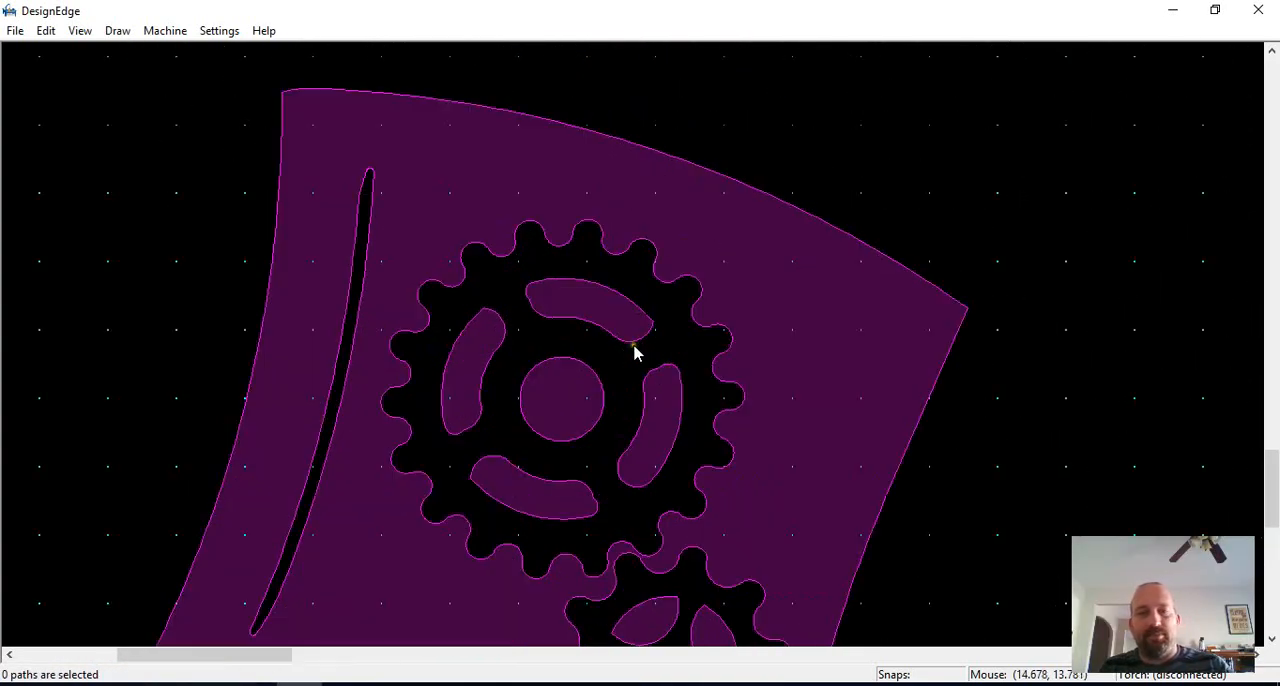
key(l)
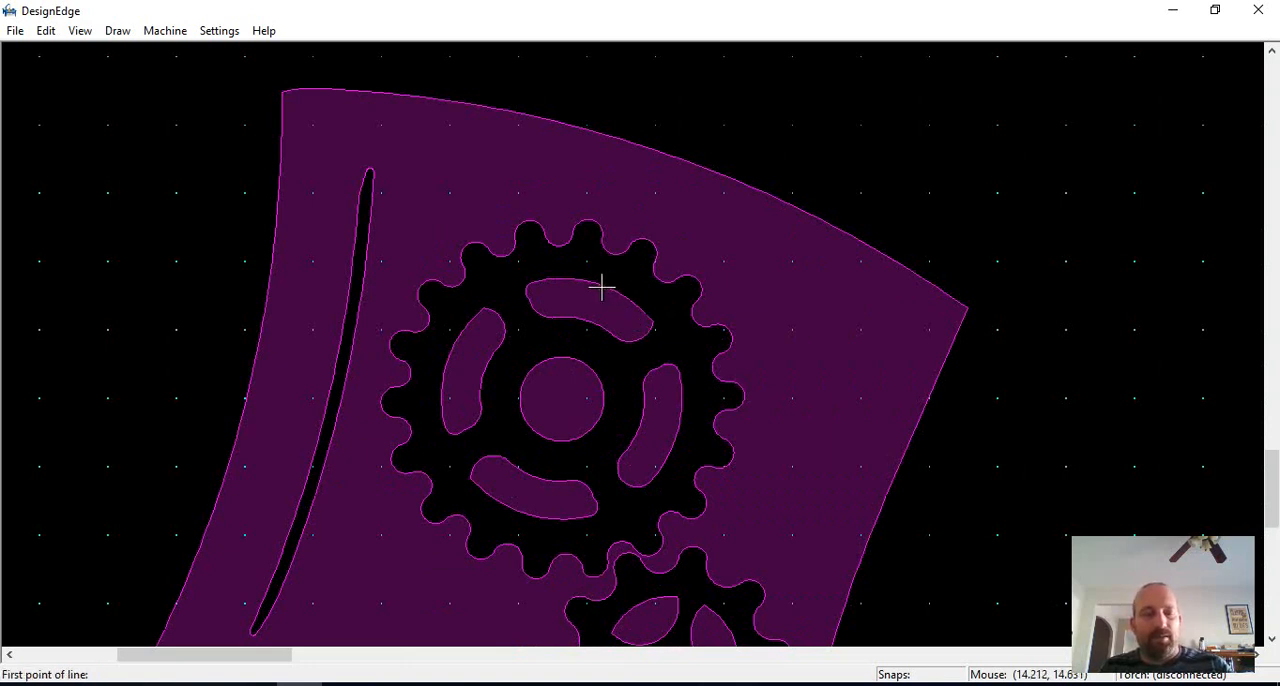
click(601, 287)
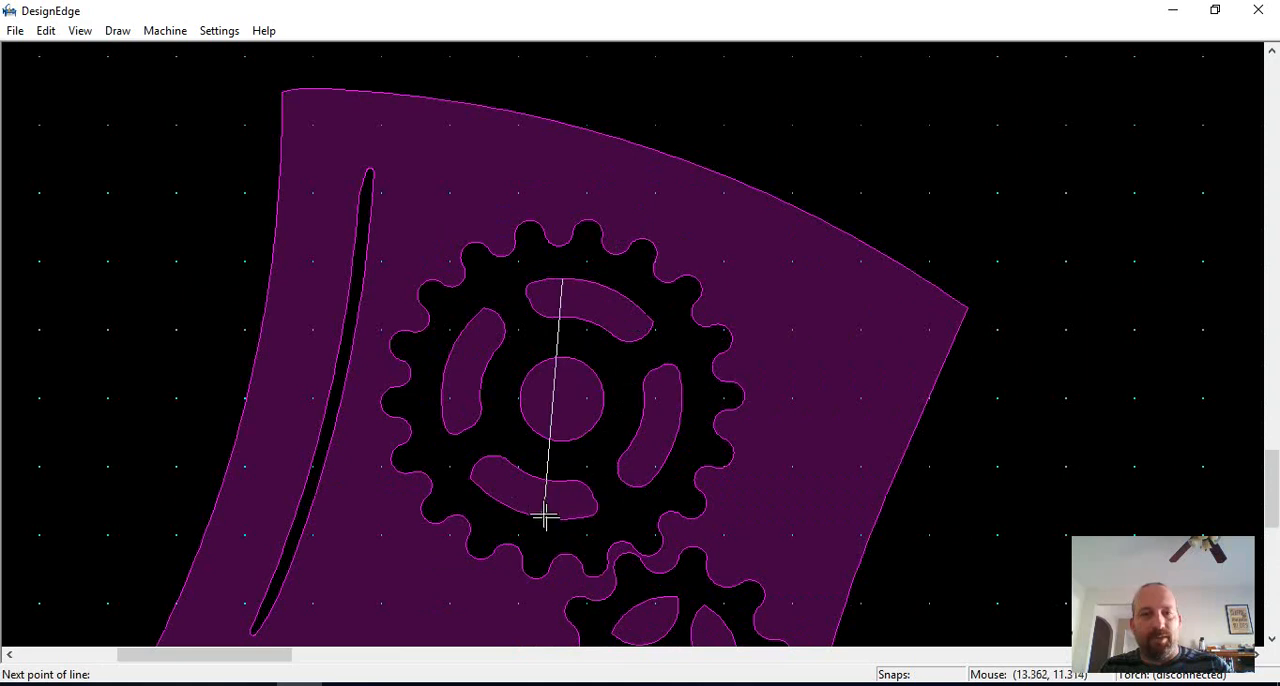
key(Escape)
key(l)
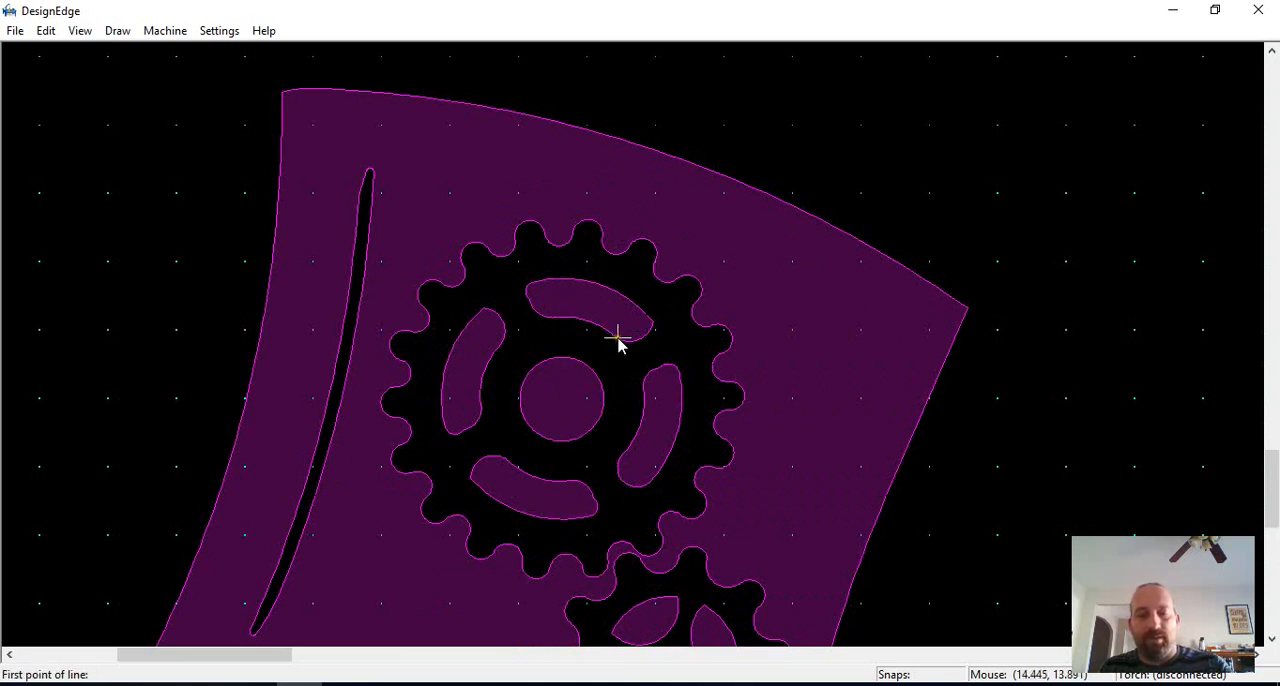
click(620, 231)
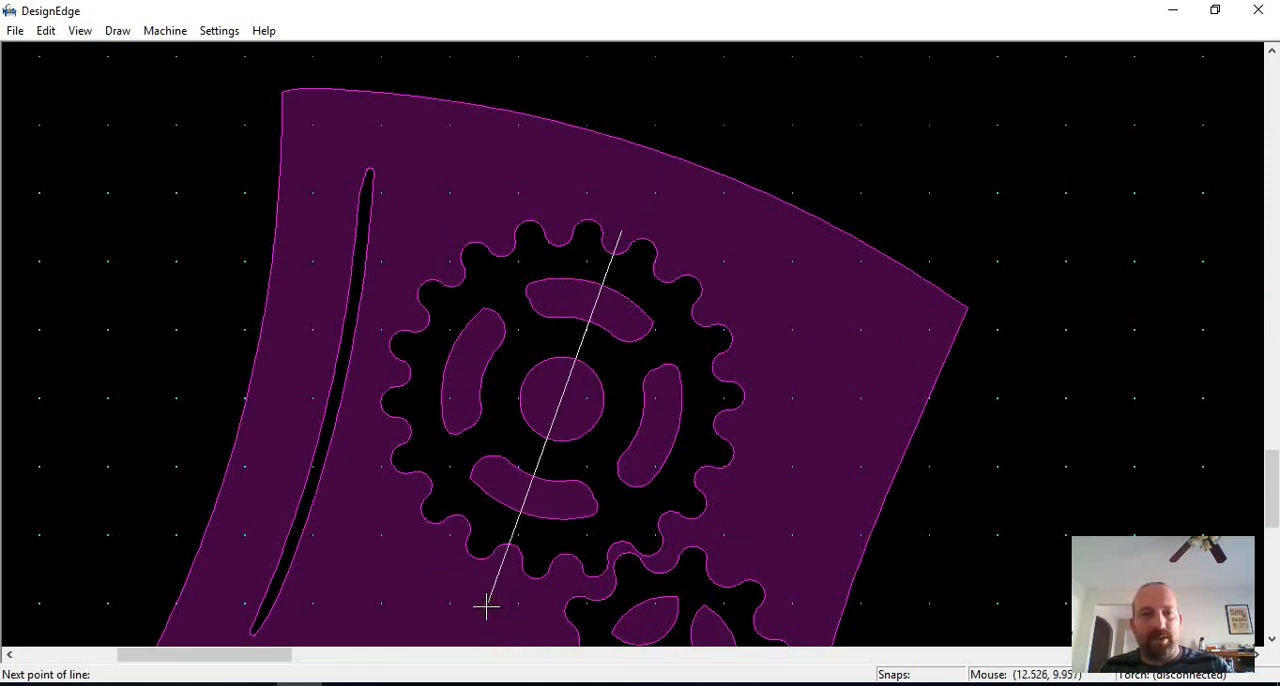
key(Escape)
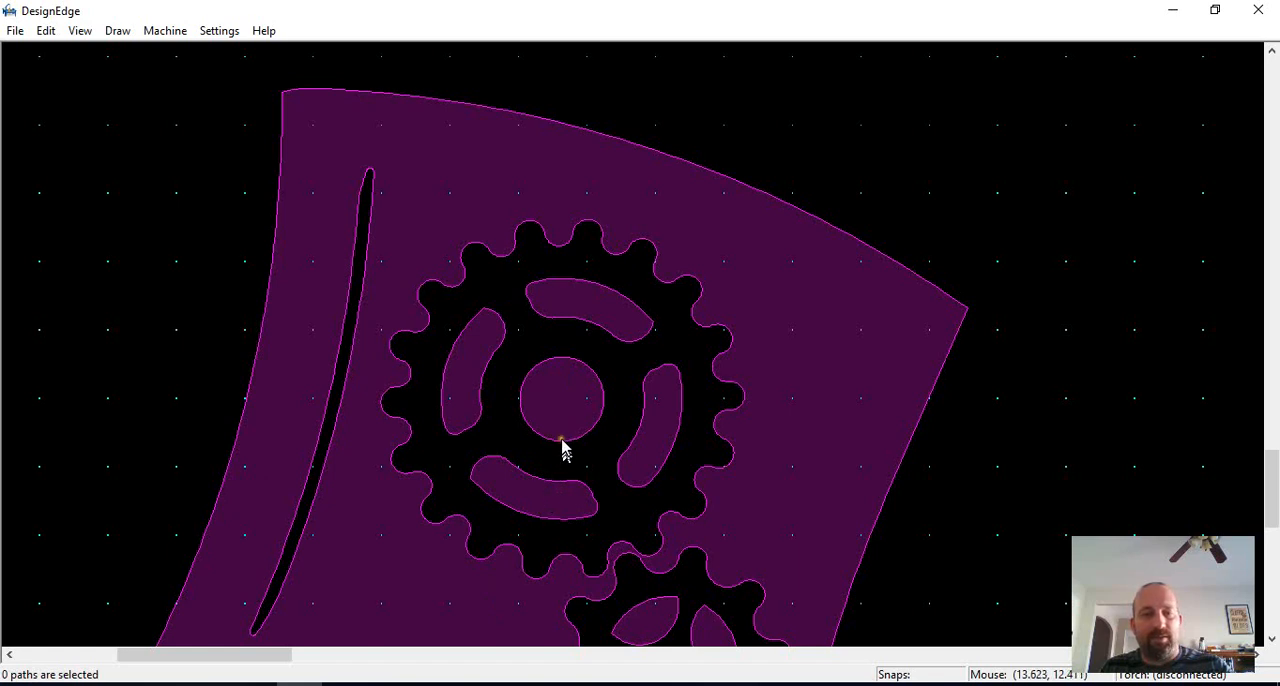
Step: Draw a slanted line across the large gear through its hub, and rotate it slightly to align with opposite gaps between the teeth
key(l)
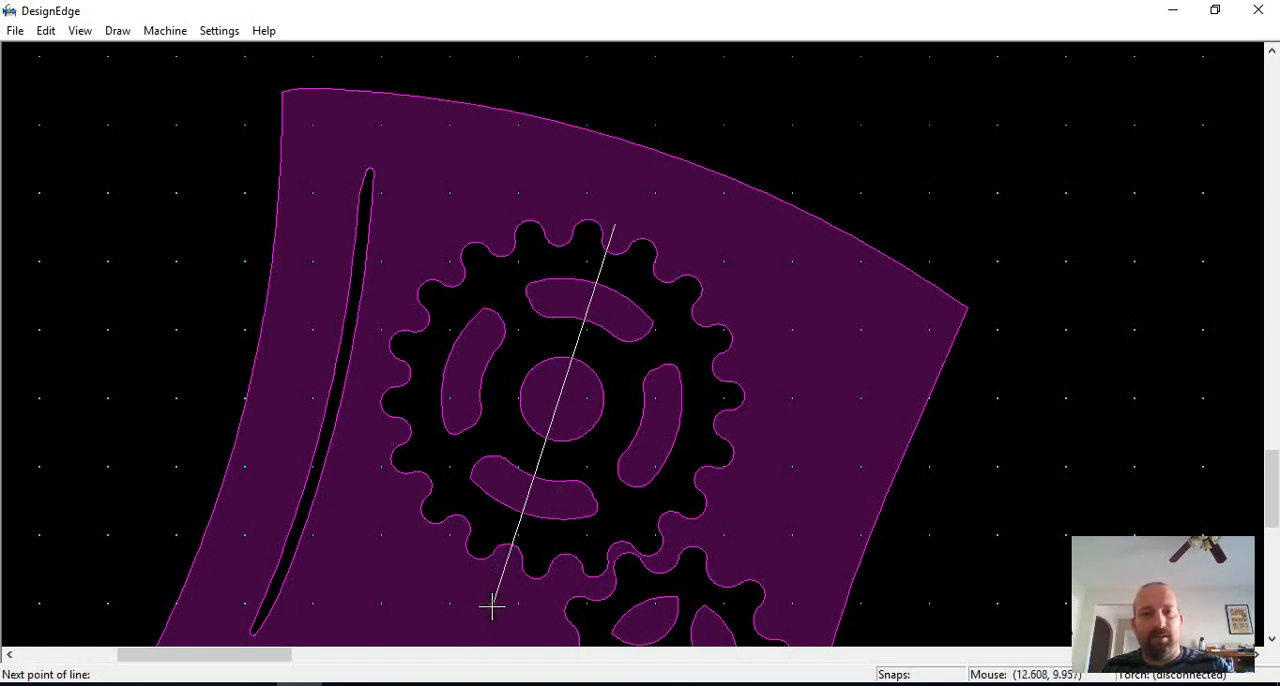
click(492, 605)
key(Escape)
key(r)
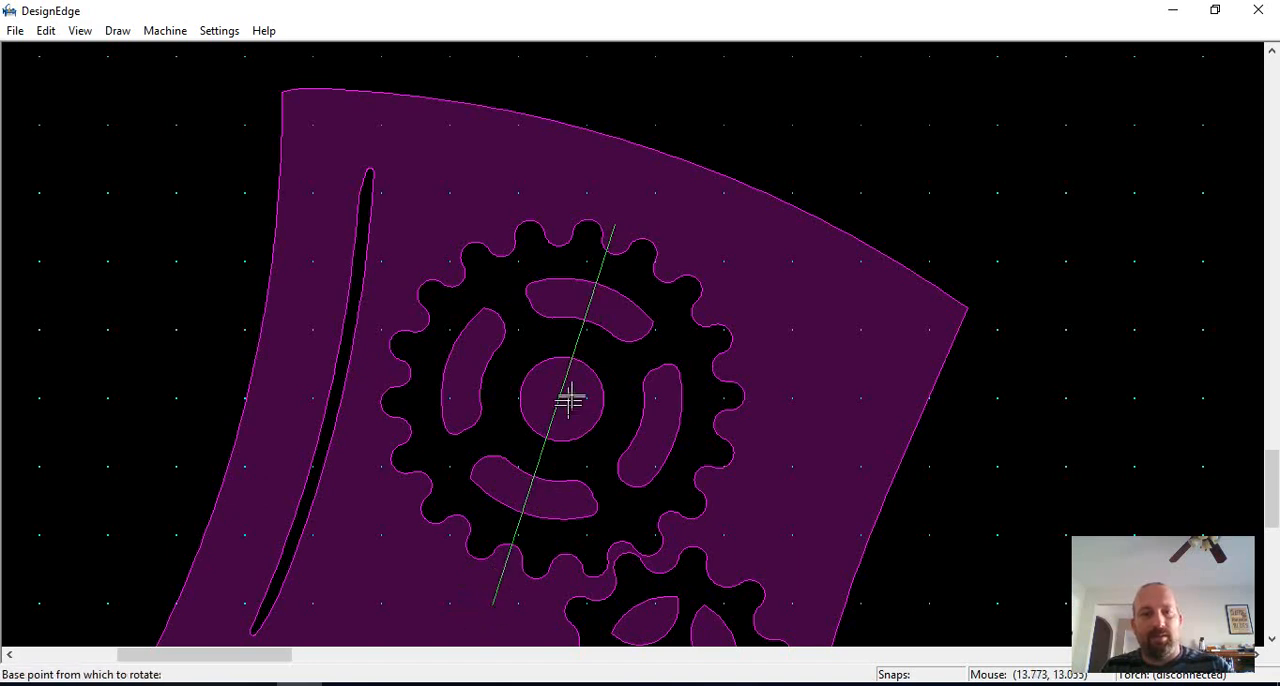
click(503, 580)
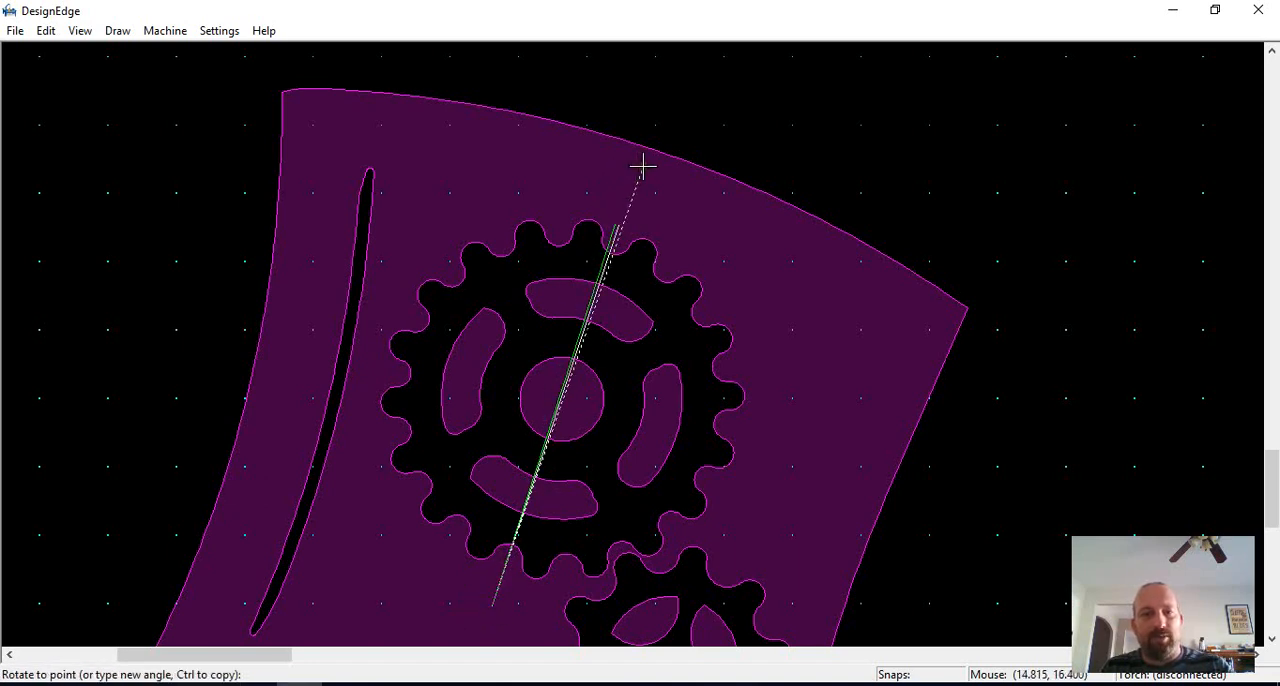
click(644, 172)
Step: Try to draw a perpendicular line from the slanted line's midpoint to the large gear's right-hand teeth
key(l)
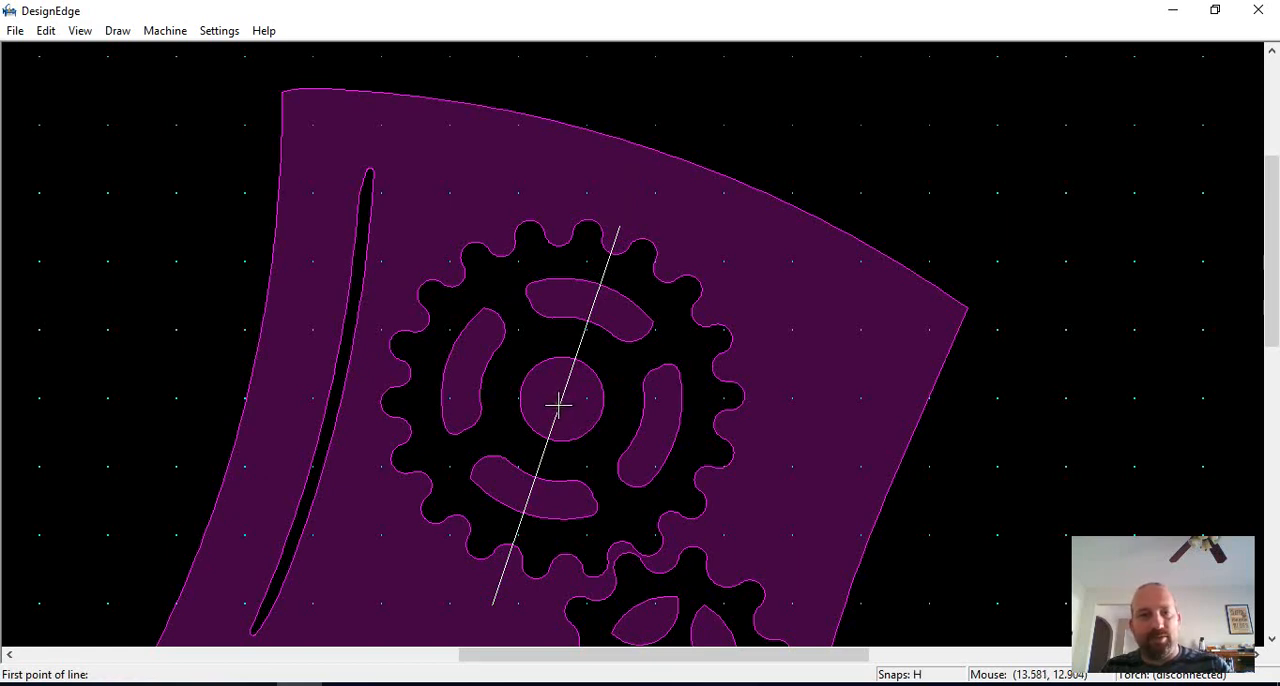
click(558, 402)
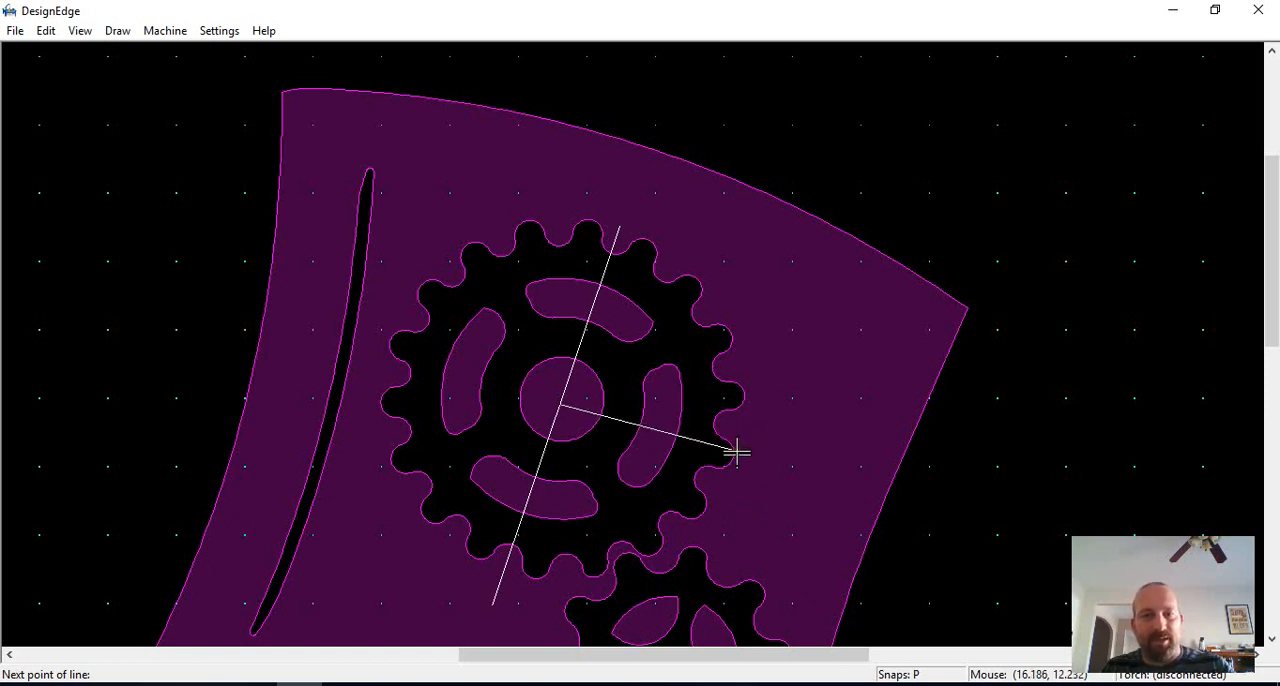
scroll(582, 423, up, 2)
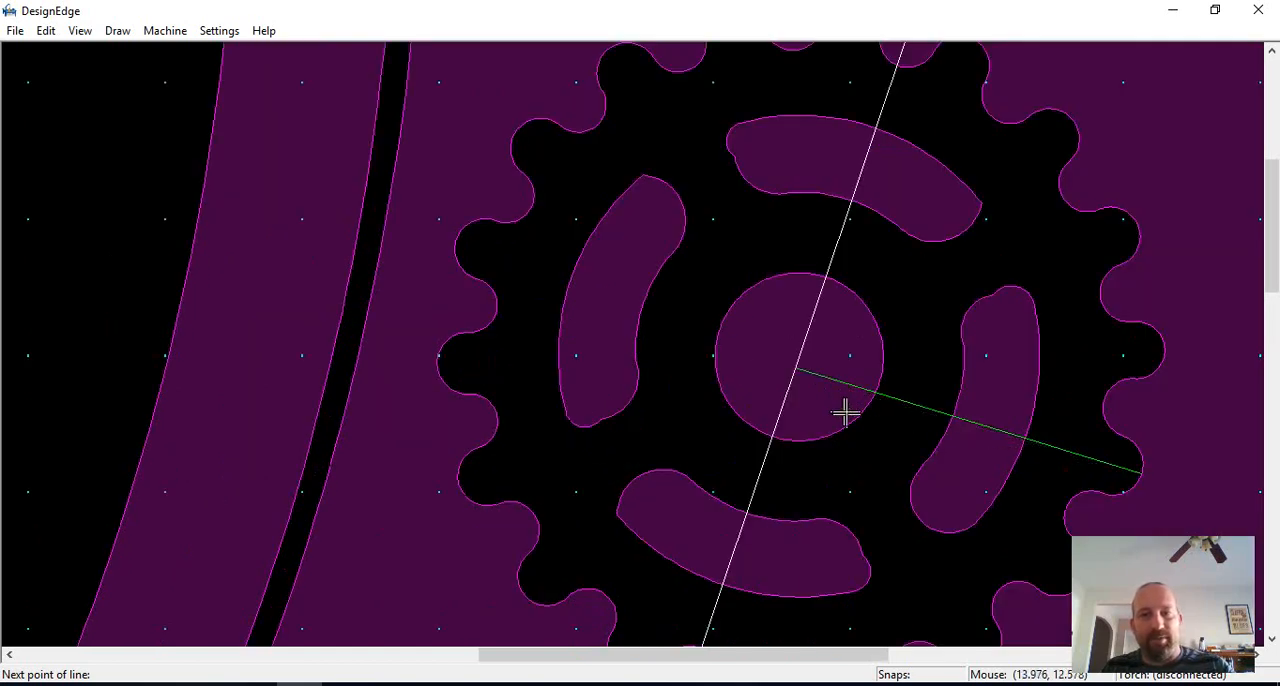
scroll(845, 412, down, 2)
click(745, 389)
scroll(677, 323, up, 2)
scroll(640, 350, down, 2)
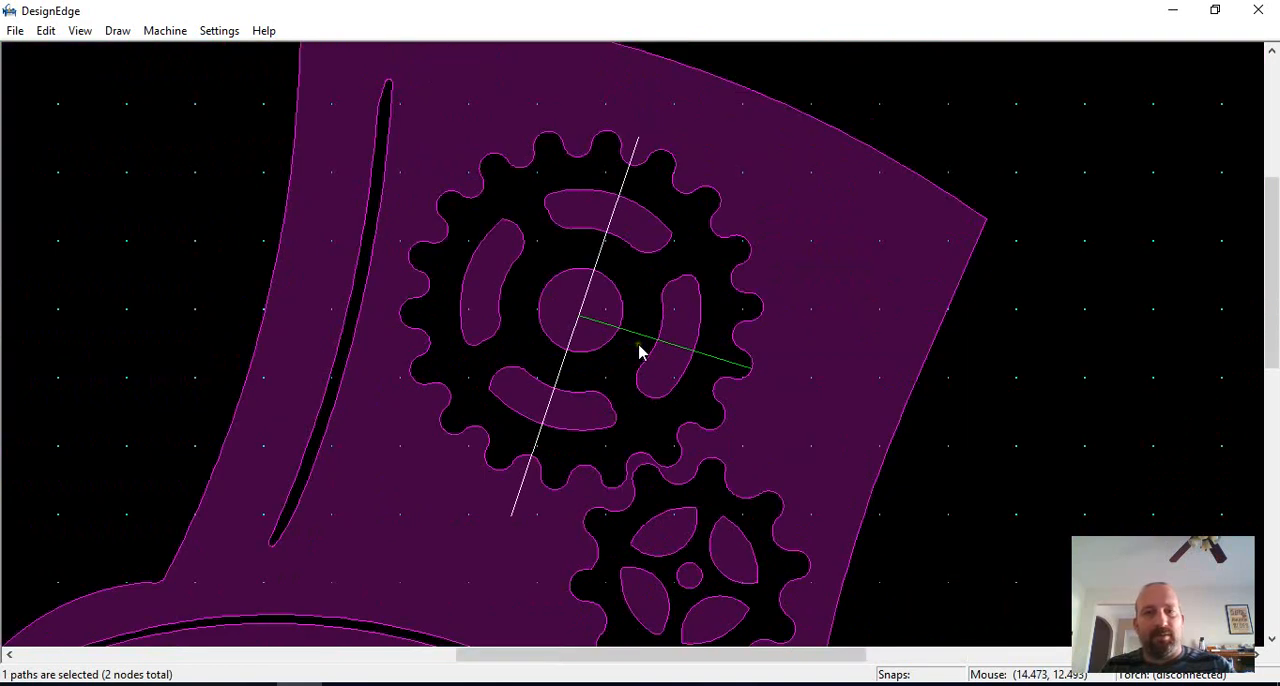
scroll(640, 350, up, 2)
scroll(634, 349, down, 2)
key(Escape)
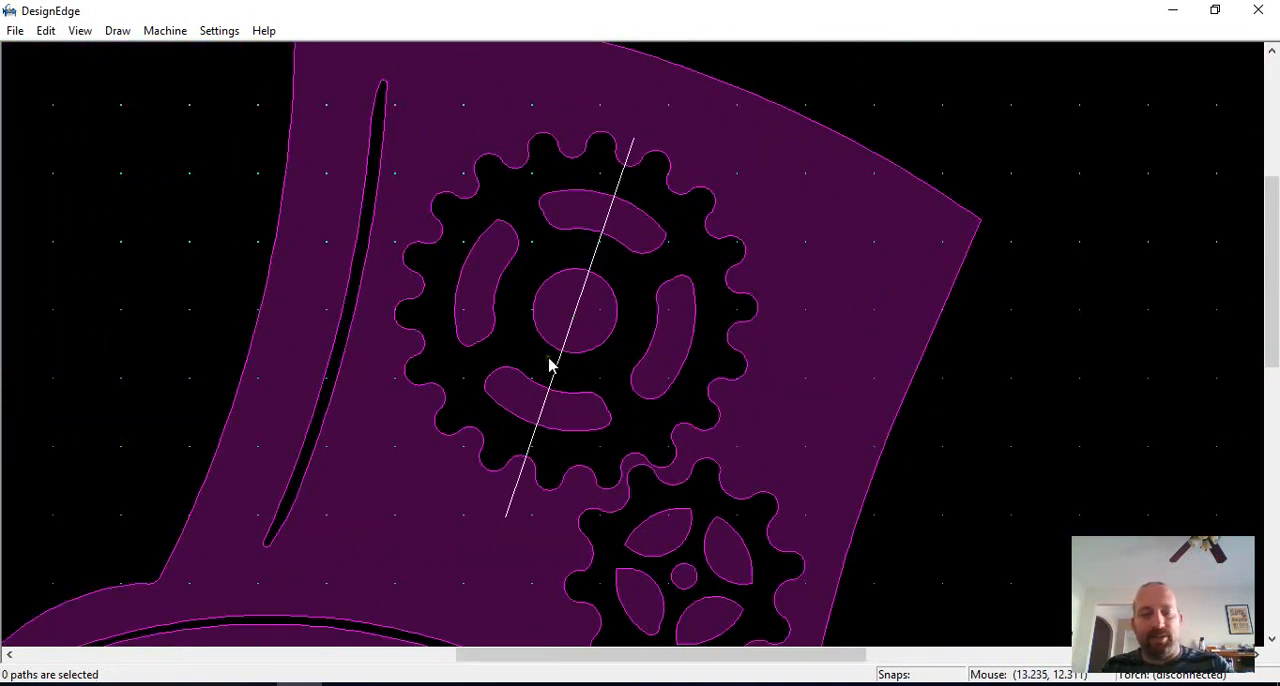
Step: Draw a line perpendicular to the slanted line, from the large gear's hub center to its right-hand teeth
key(l)
click(579, 306)
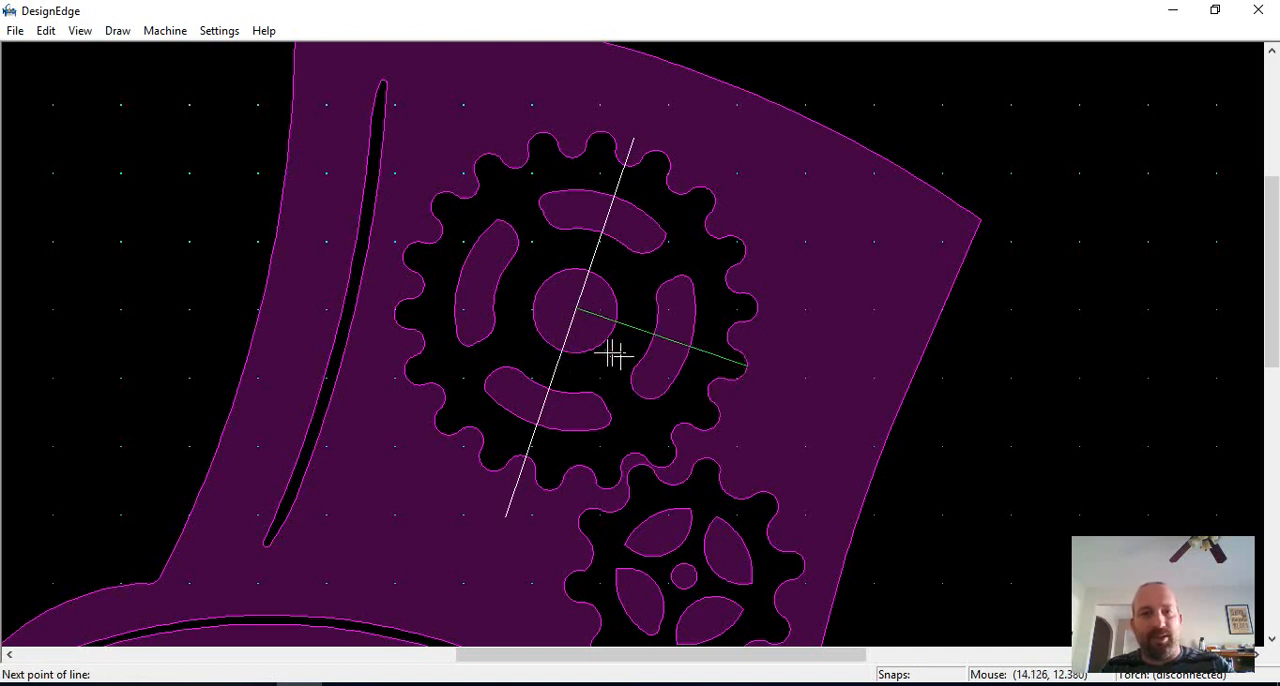
click(746, 367)
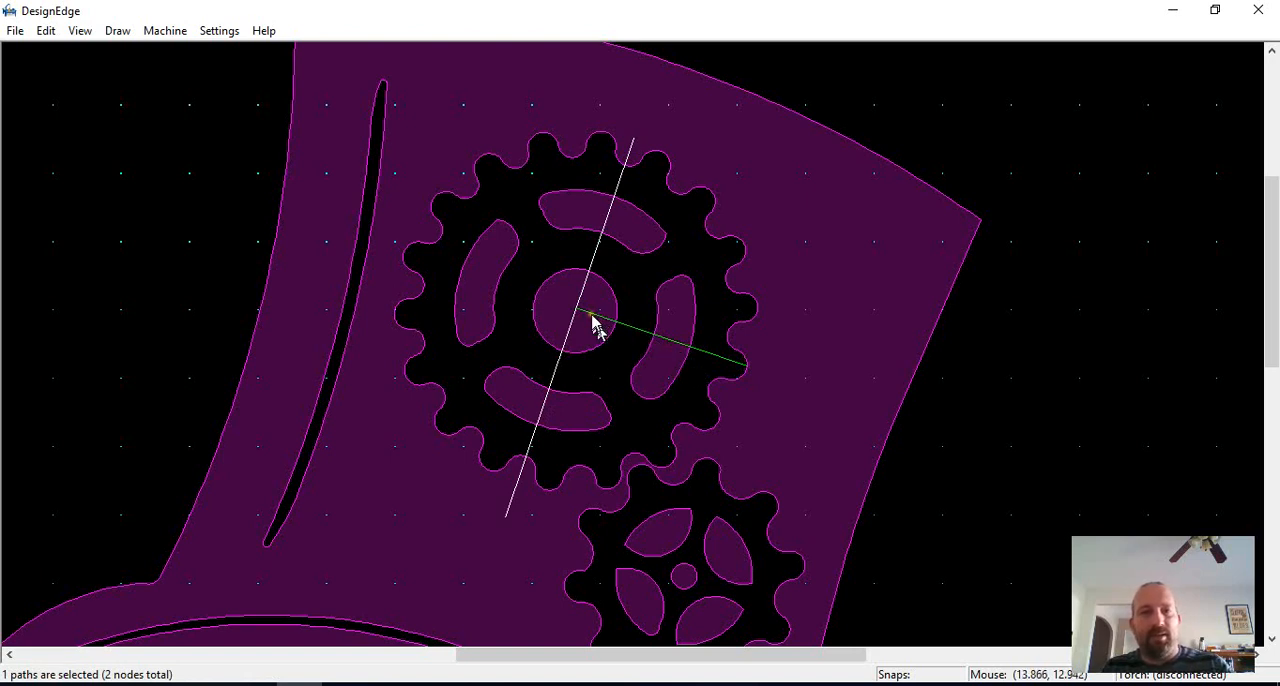
Step: Move the perpendicular line off the large gear to the empty area just above the hat's crown
key(l)
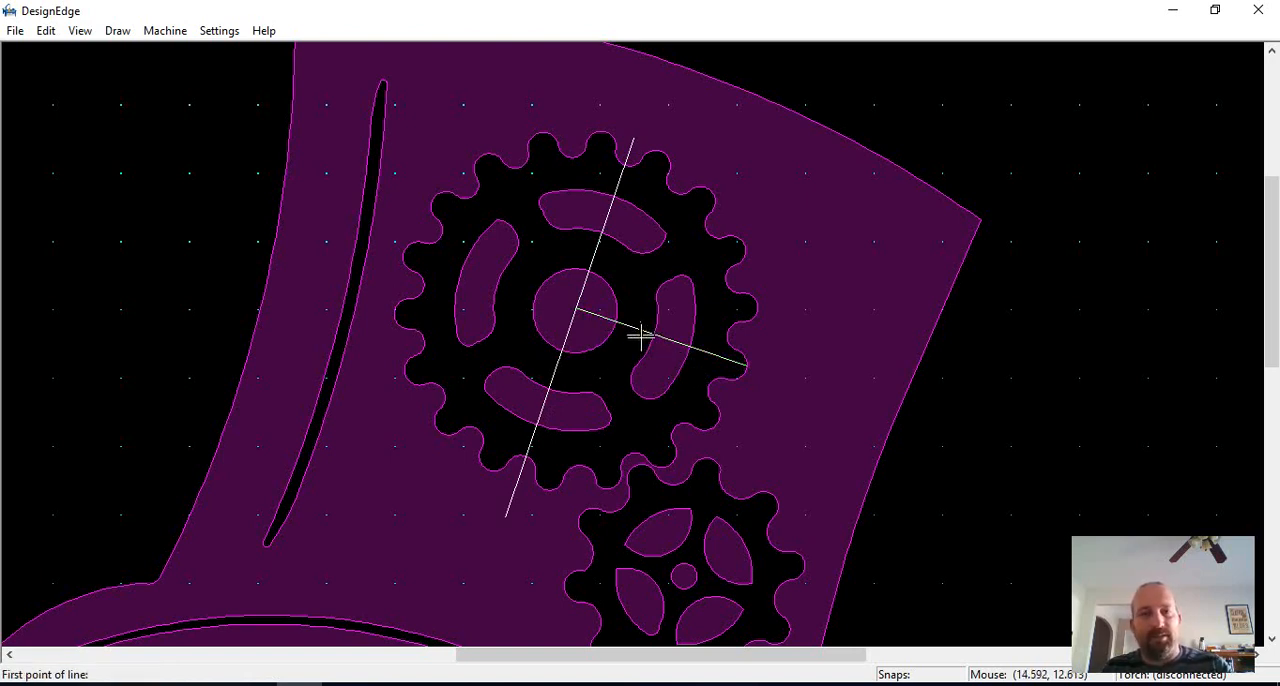
key(Escape)
click(641, 333)
key(m)
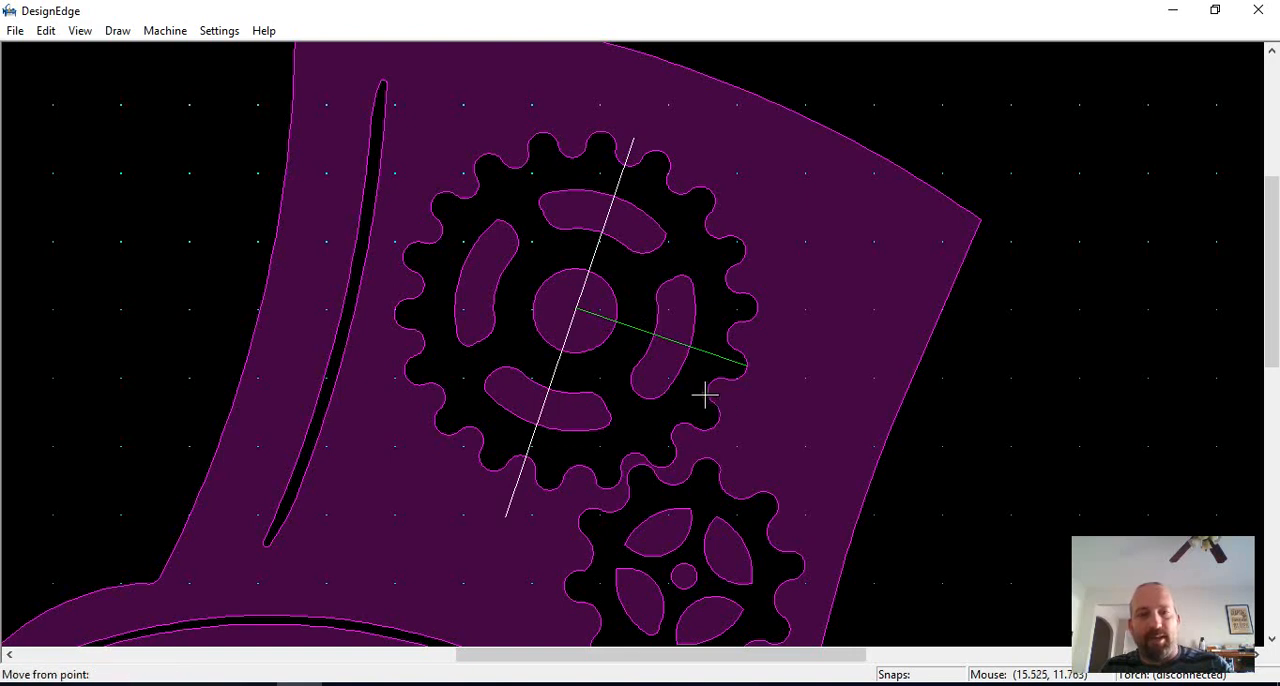
click(704, 393)
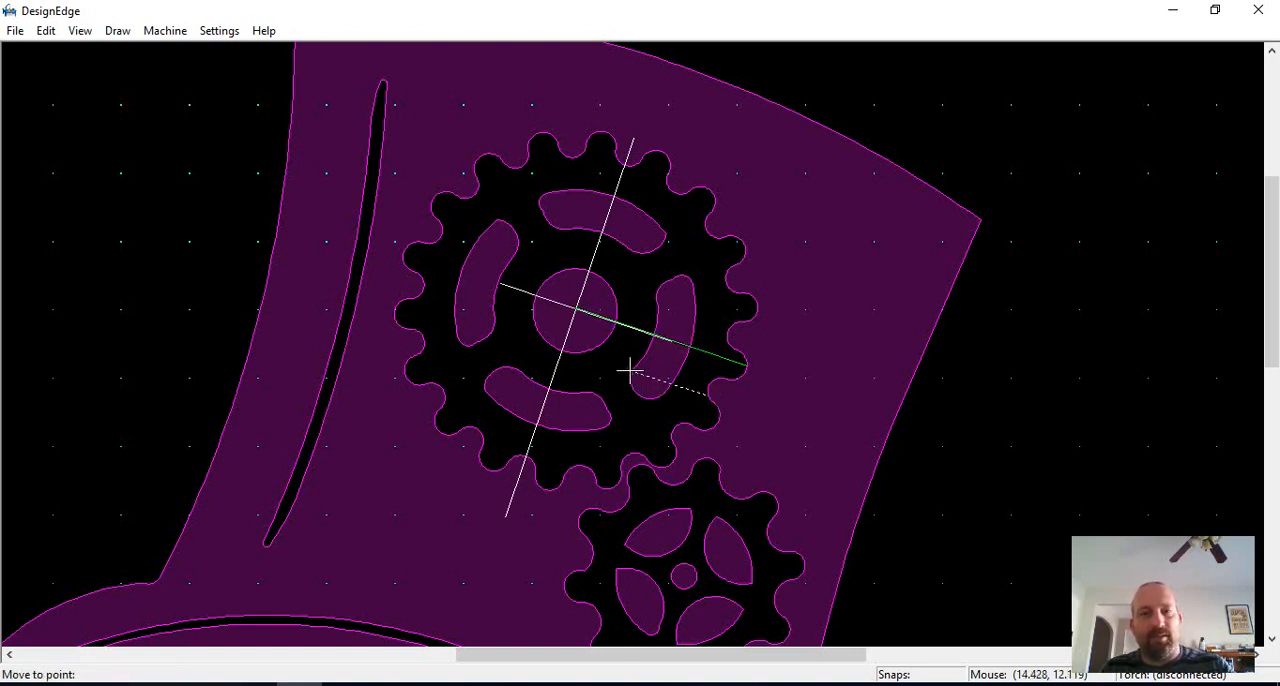
scroll(943, 334, down, 3)
scroll(517, 306, up, 3)
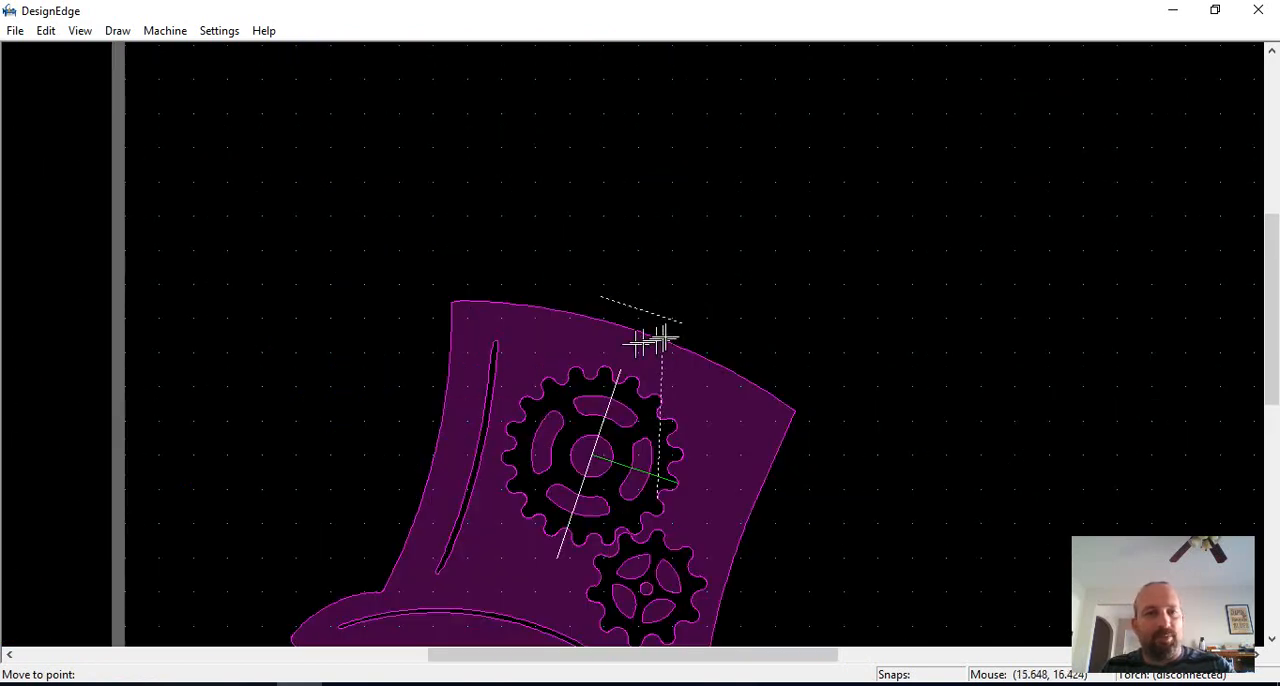
click(690, 330)
Step: Draw a slanted boundary line in the empty area right of the hat and extend the moved line to it
key(l)
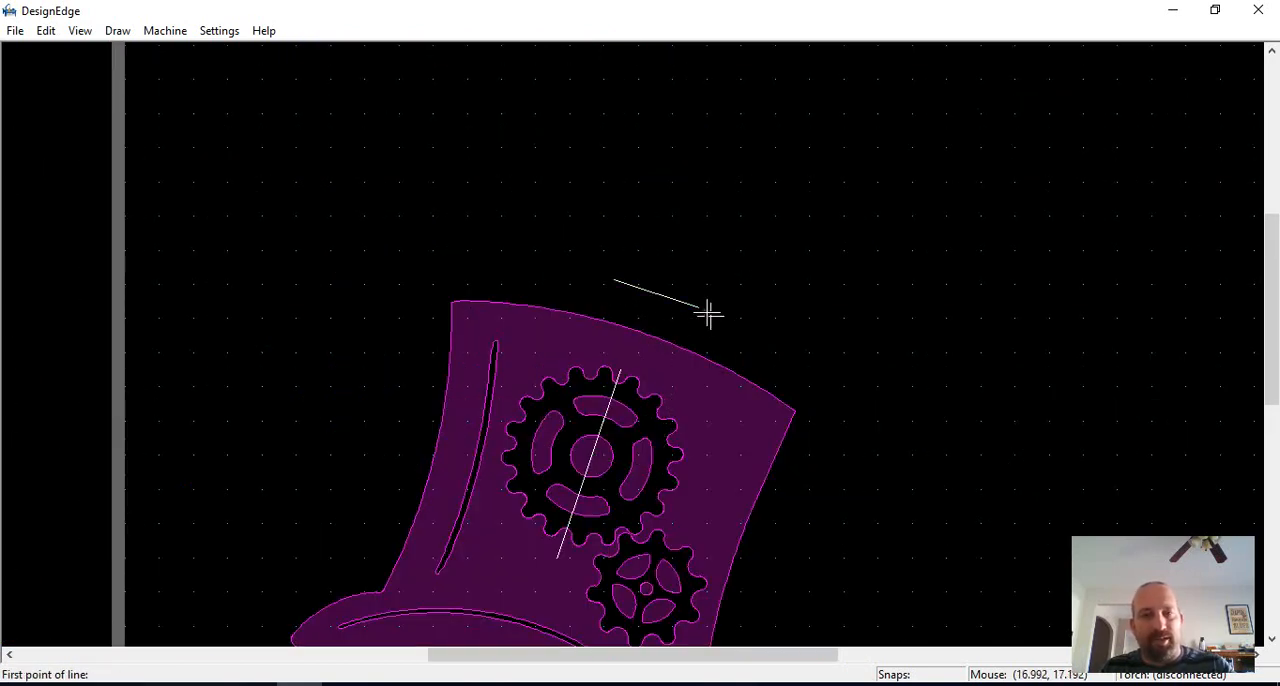
key(Escape)
key(l)
click(1152, 289)
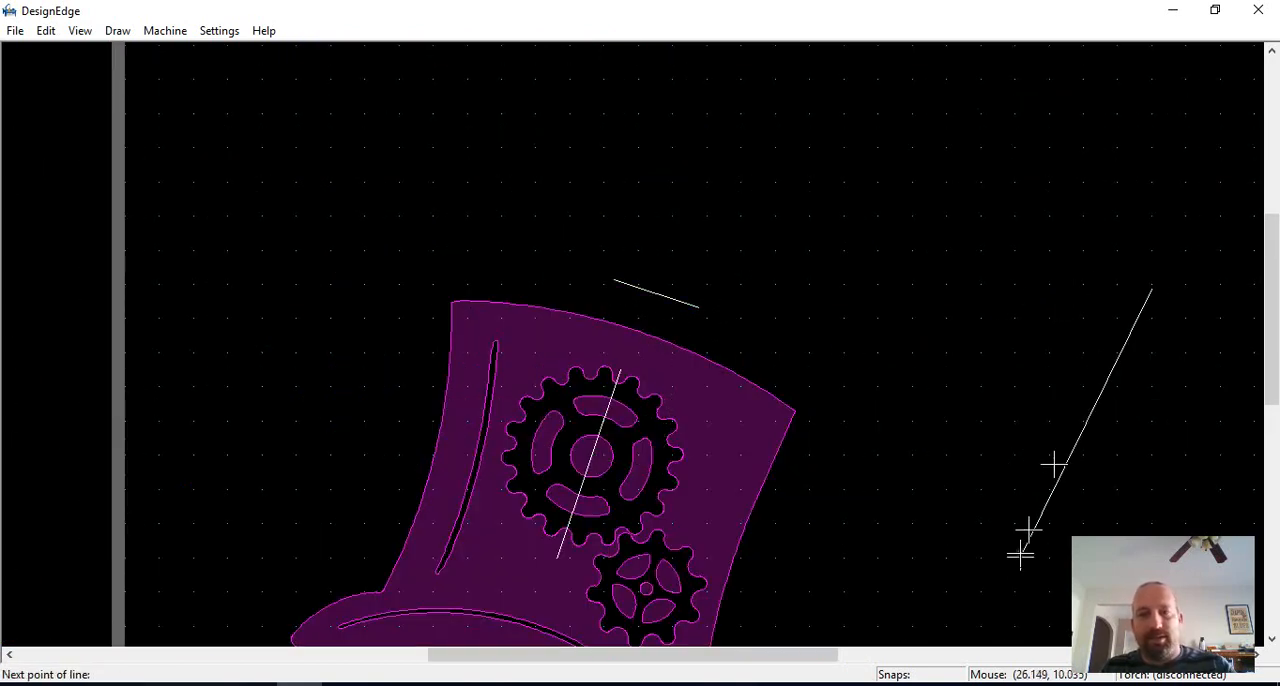
click(1023, 562)
key(Escape)
key(t)
click(693, 305)
key(Escape)
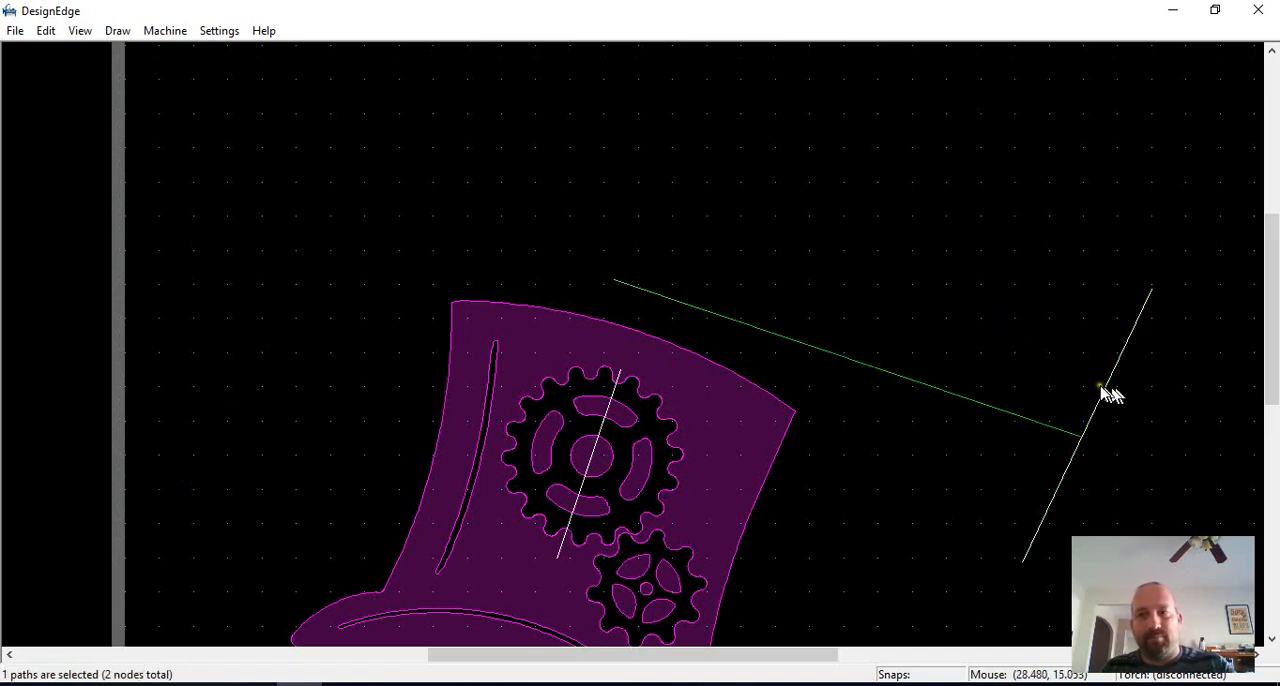
Step: Delete the slanted boundary line and move the extended line back so it crosses the large gear's hub center
click(1102, 390)
key(Delete)
click(914, 379)
key(m)
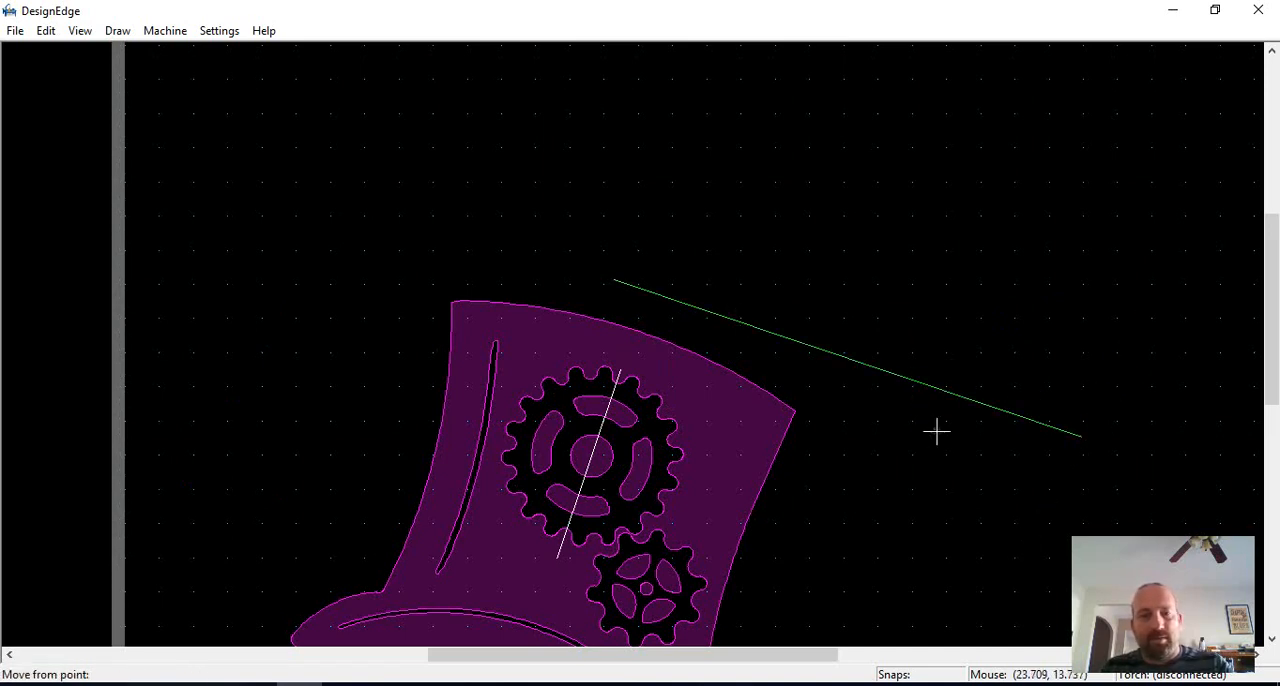
click(937, 432)
scroll(634, 343, up, 2)
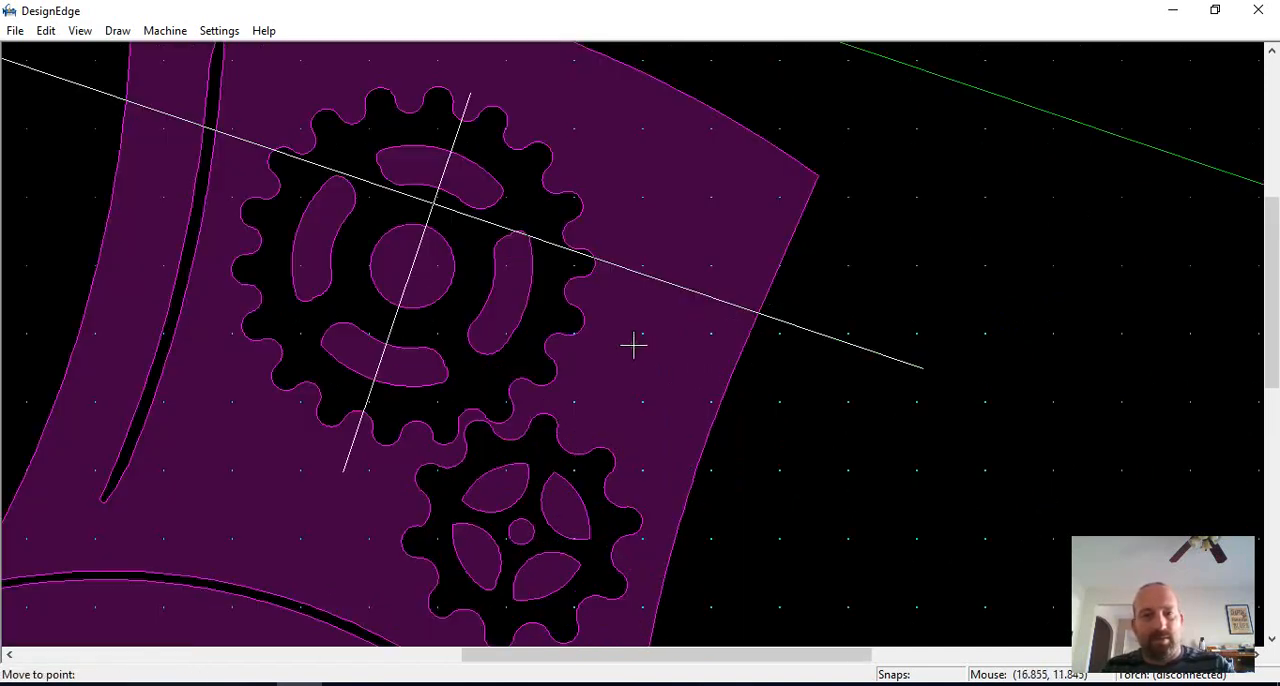
click(647, 420)
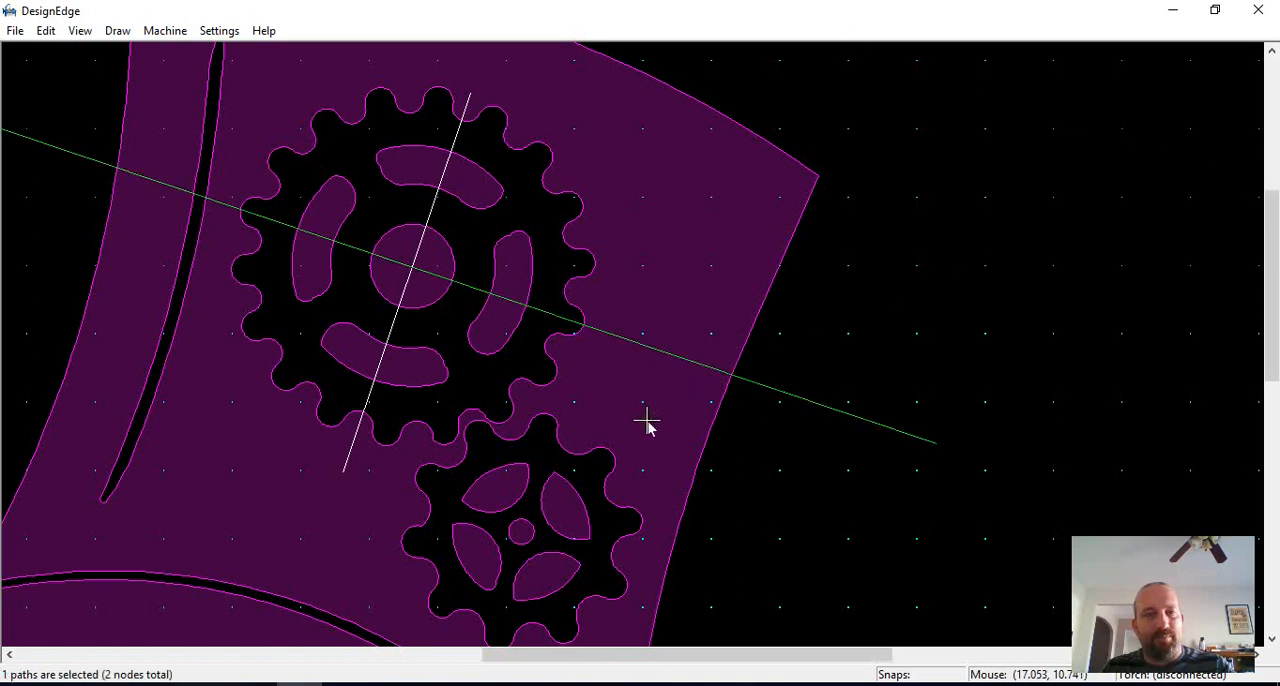
Step: Trim the part of the crossing line that sticks out beyond the hat's right edge
key(t)
click(798, 392)
click(703, 371)
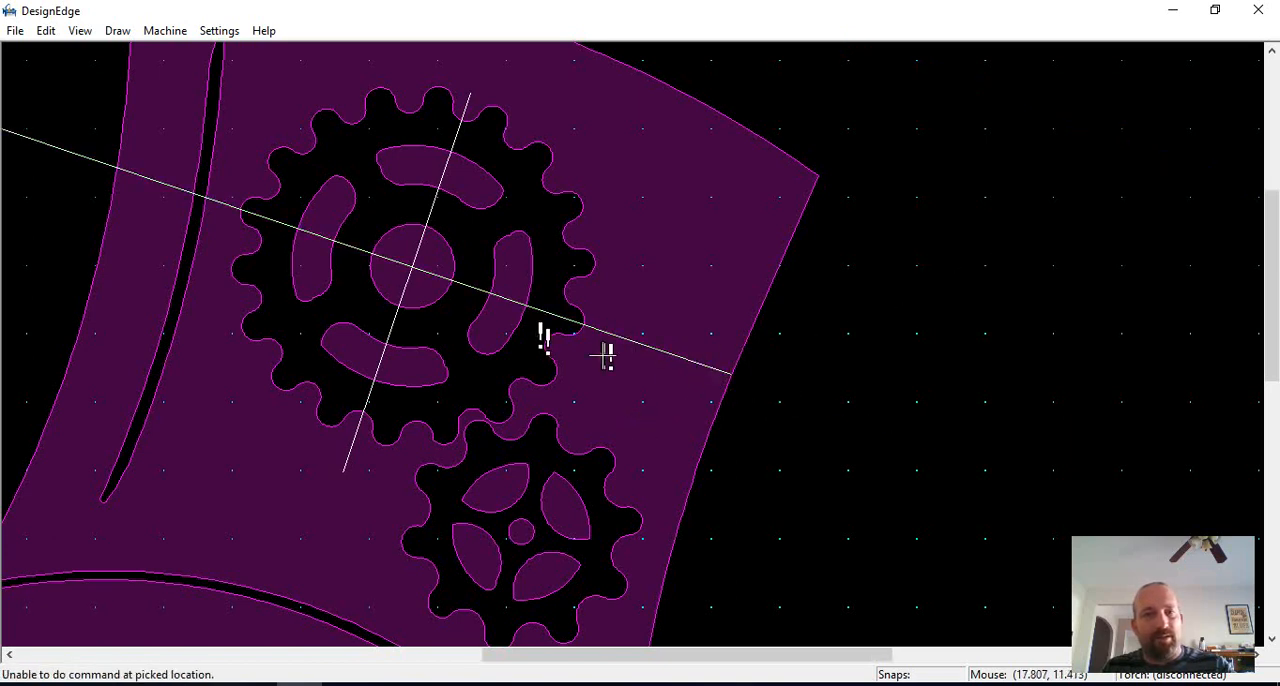
Step: Trim the other end of the crossing line back to the hat's left edge
middle_click(121, 183)
click(597, 320)
key(Escape)
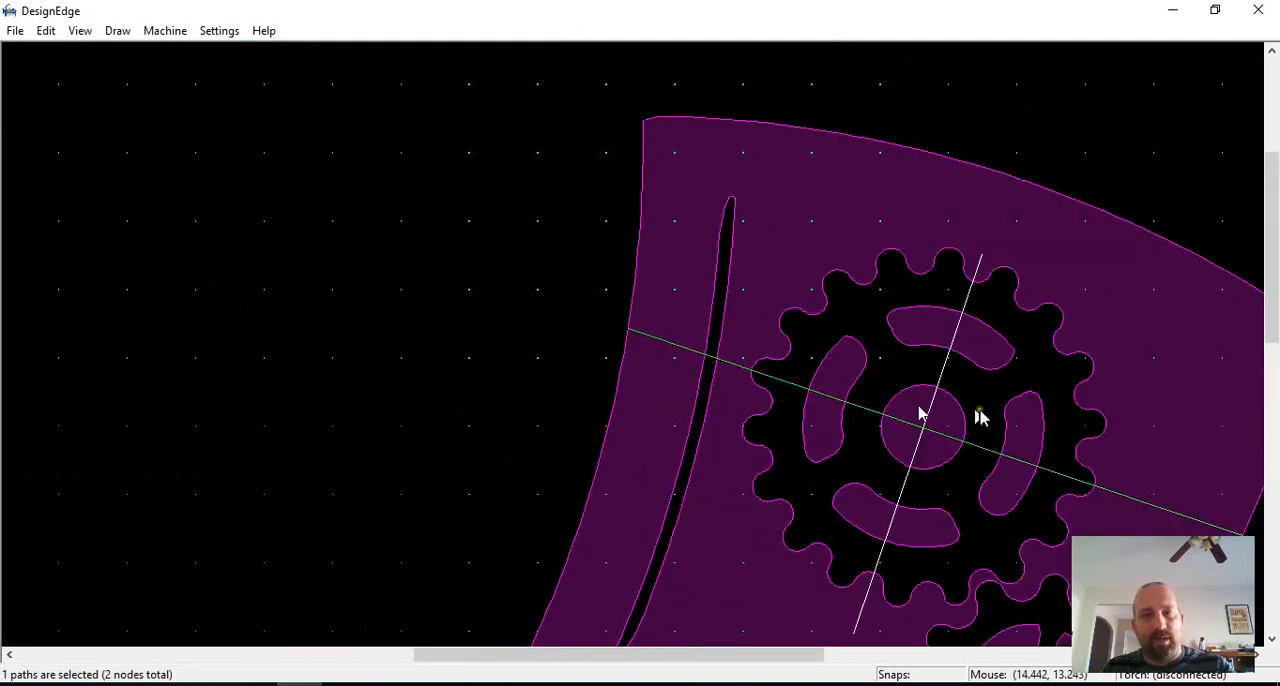
Step: Offset both crossing lines through the large gear to each side, forming two pairs of narrow parallel lines
middle_click(979, 408)
scroll(605, 350, up, 2)
key(o)
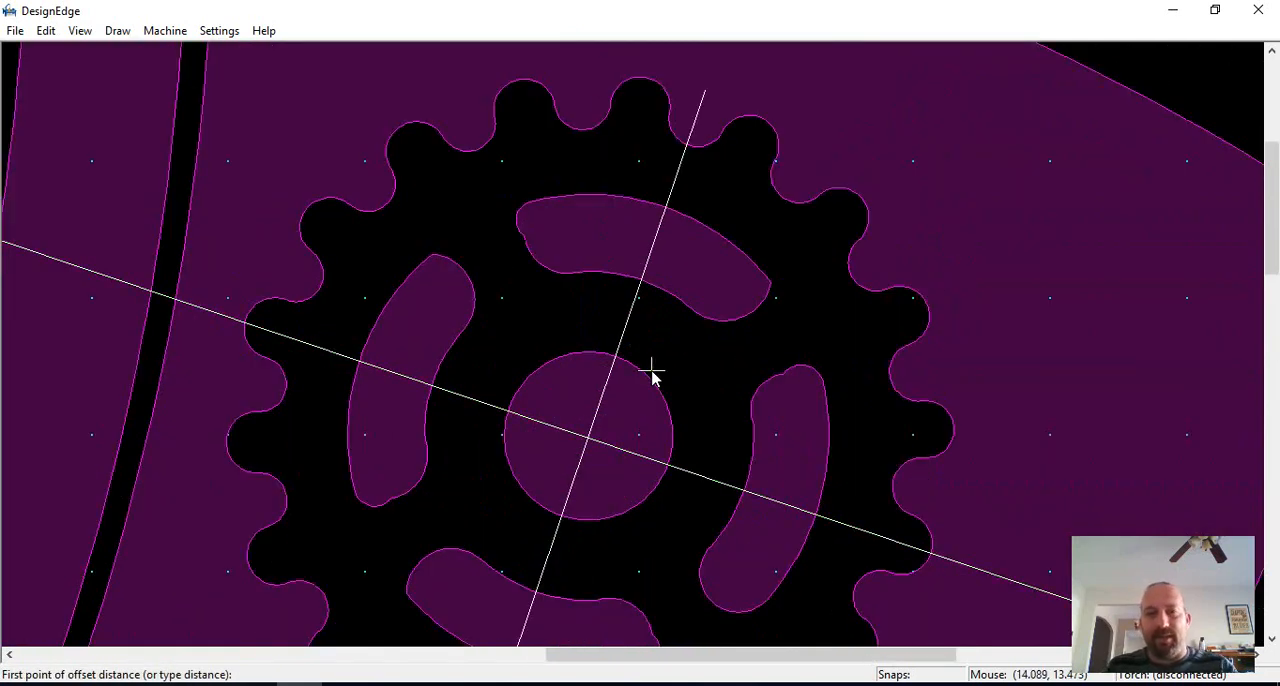
scroll(645, 365, down, 2)
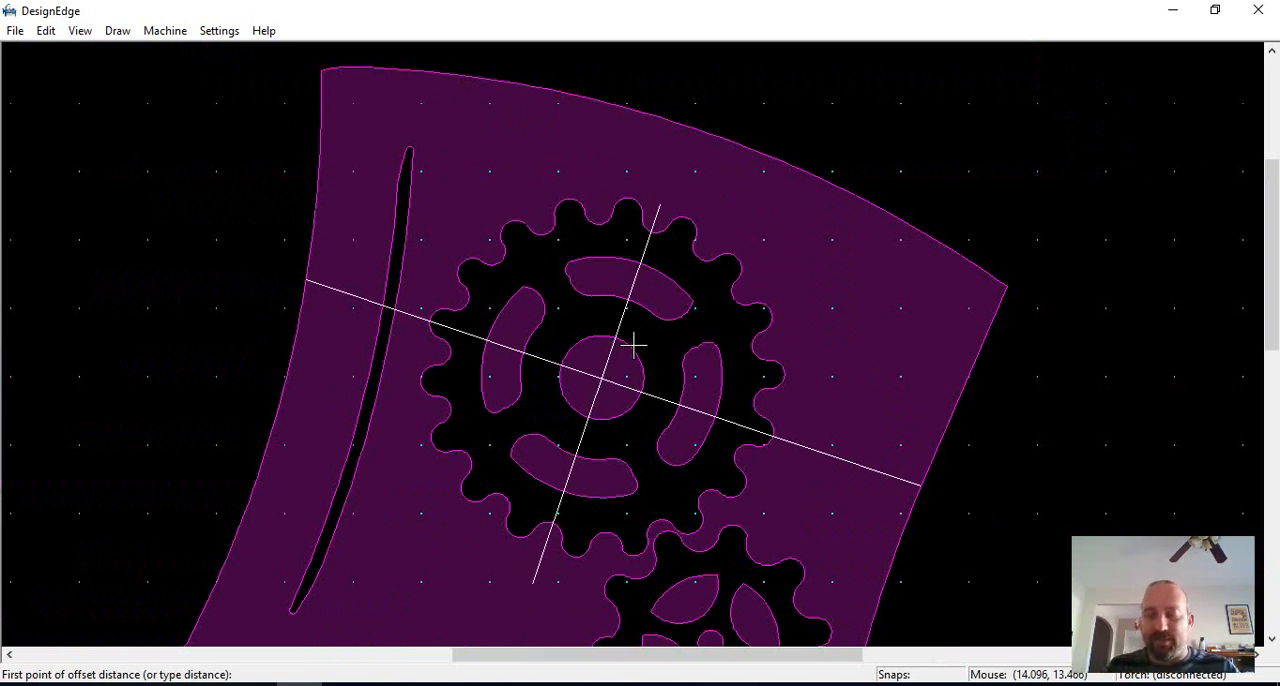
key(Return)
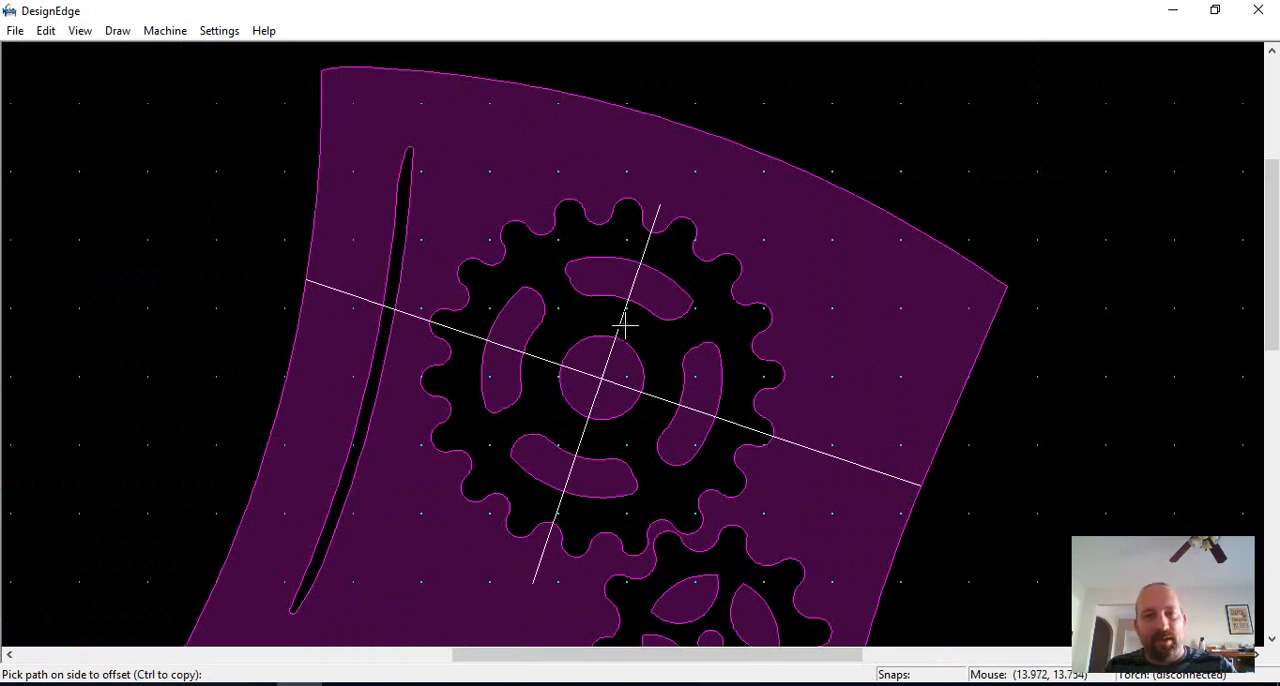
ctrl+click(668, 397)
click(658, 402)
key(Escape)
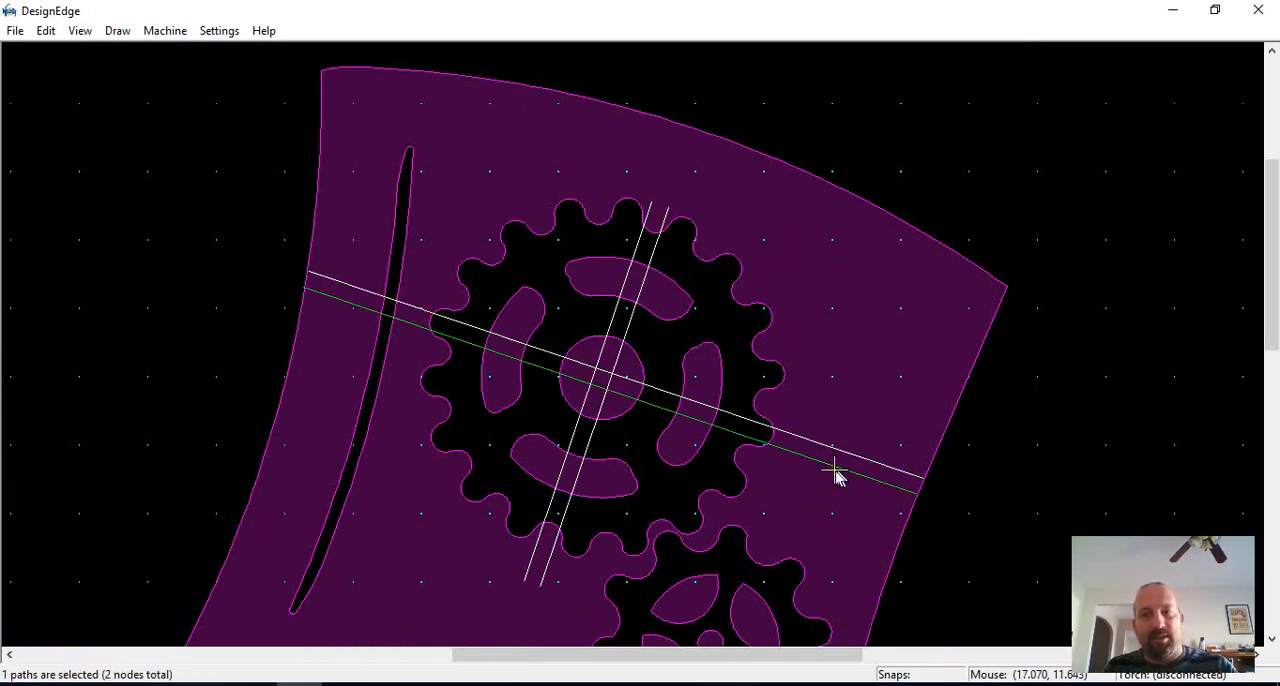
Step: Trim the near-horizontal line pair back to the large gear's right teeth and open the gear outline between the lines
key(t)
click(838, 466)
click(840, 447)
click(776, 437)
Step: Trim the near-horizontal line pair back to the large gear's left teeth and open the gear outline between the lines
click(315, 295)
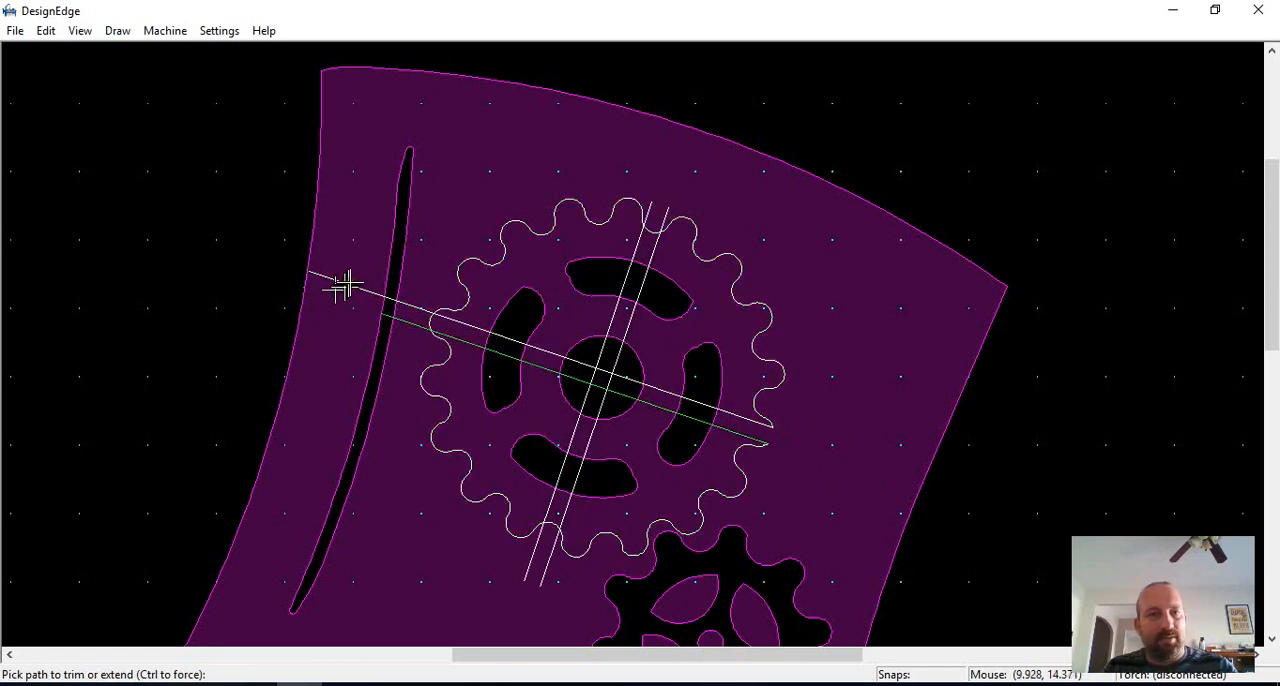
click(346, 286)
scroll(394, 323, up, 1)
click(626, 300)
click(620, 324)
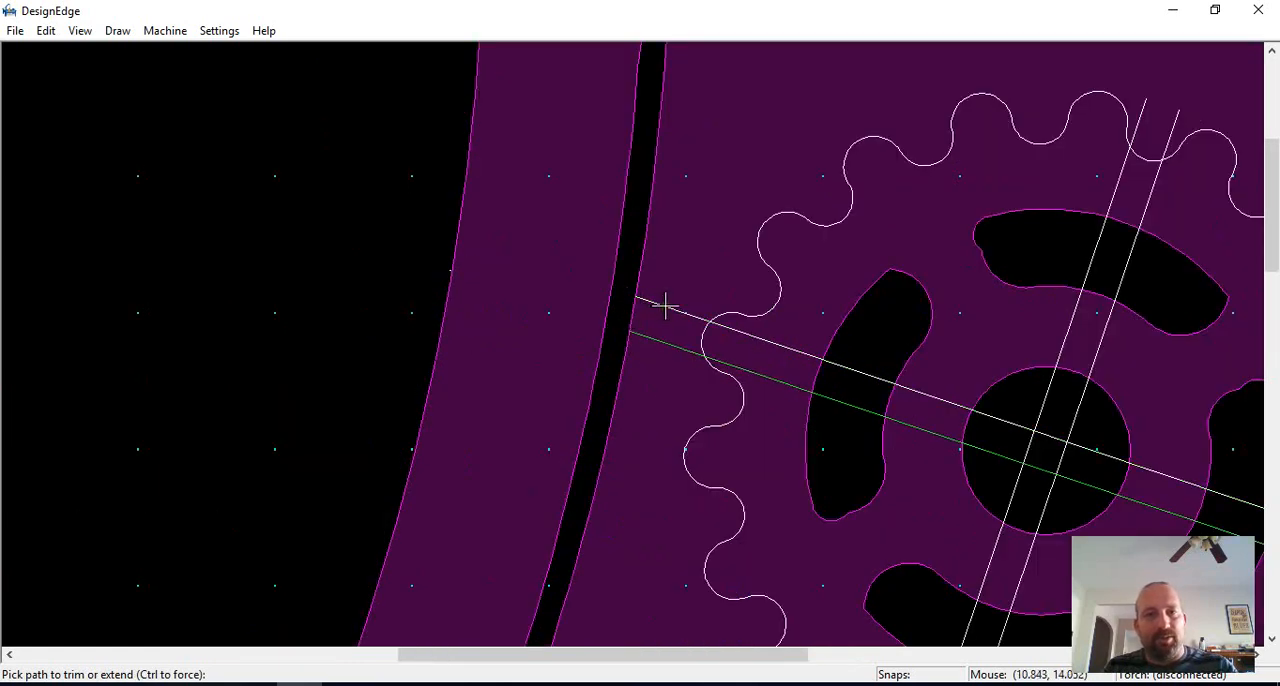
click(665, 307)
click(676, 348)
scroll(711, 347, down, 1)
scroll(634, 345, up, 1)
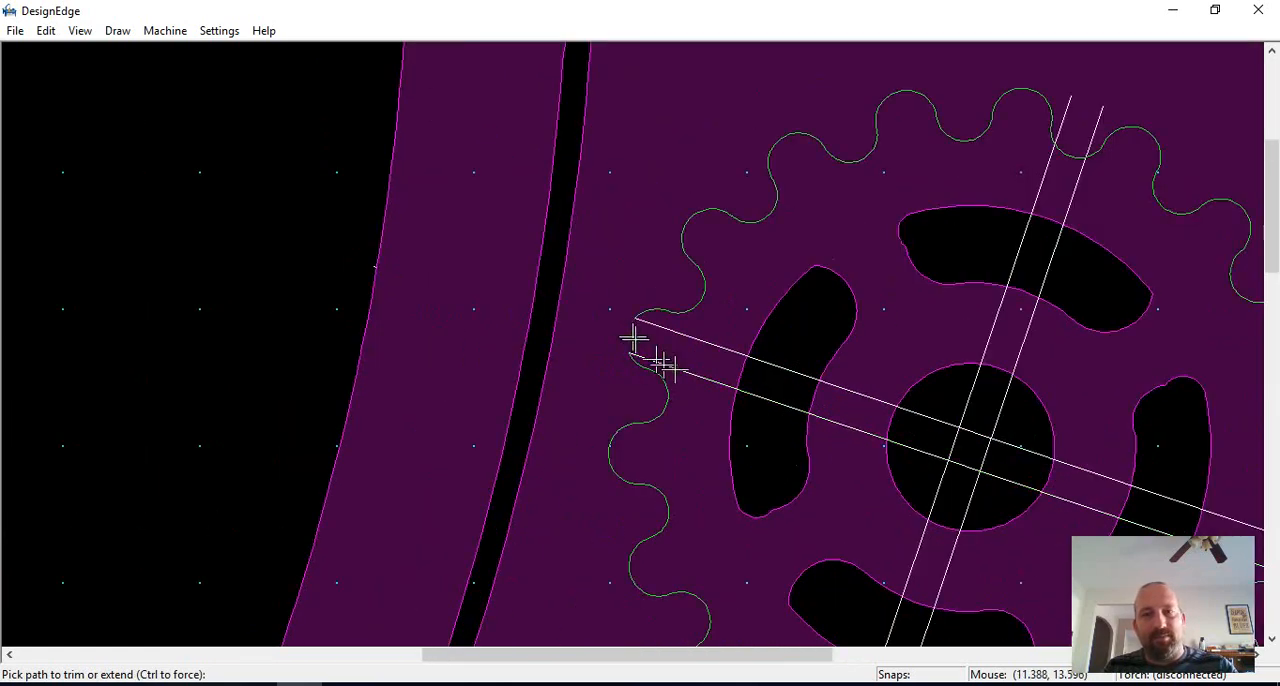
Step: Trim the crossing lines inside the large gear's left slot and hub, opening the hub circle at its left, right and lower bridges
click(805, 374)
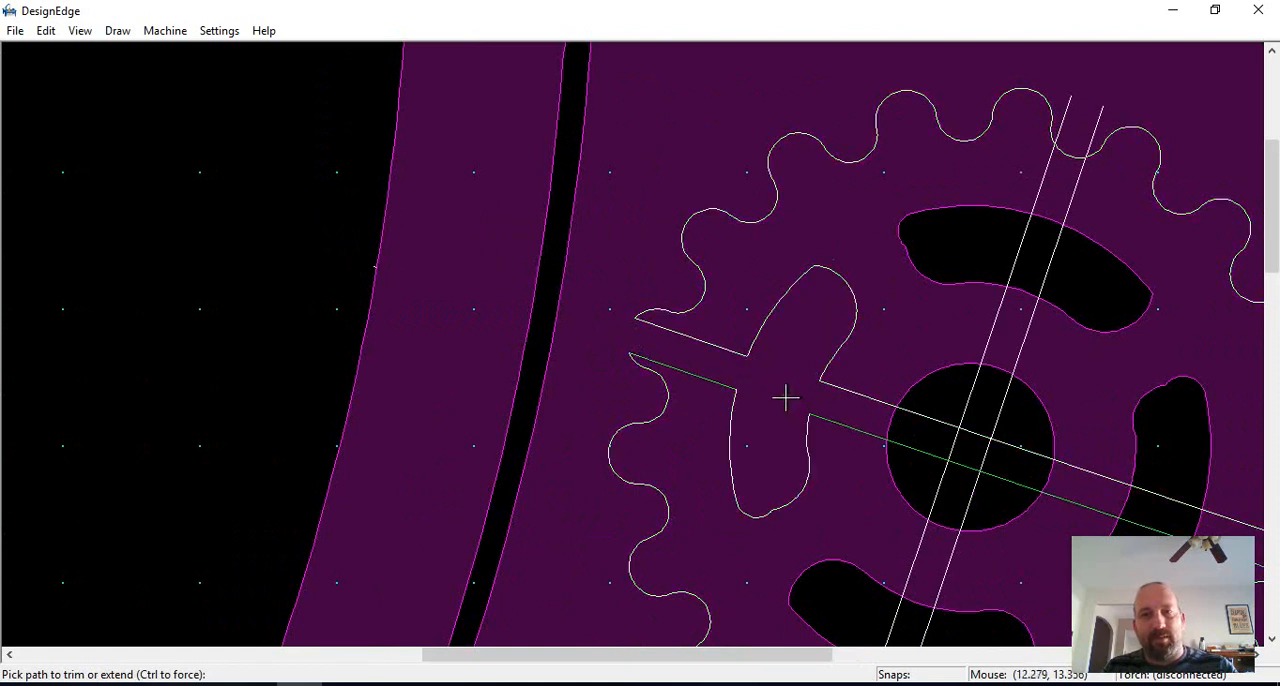
middle_drag(914, 427, 701, 353)
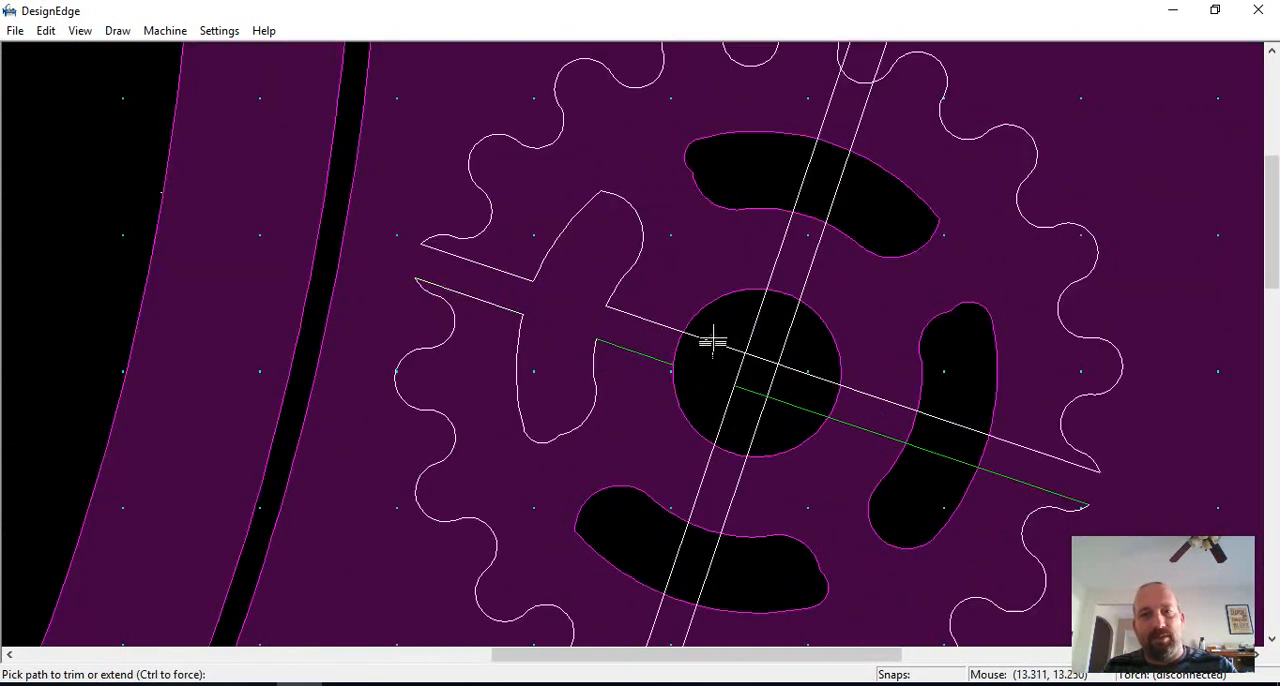
click(690, 334)
click(820, 376)
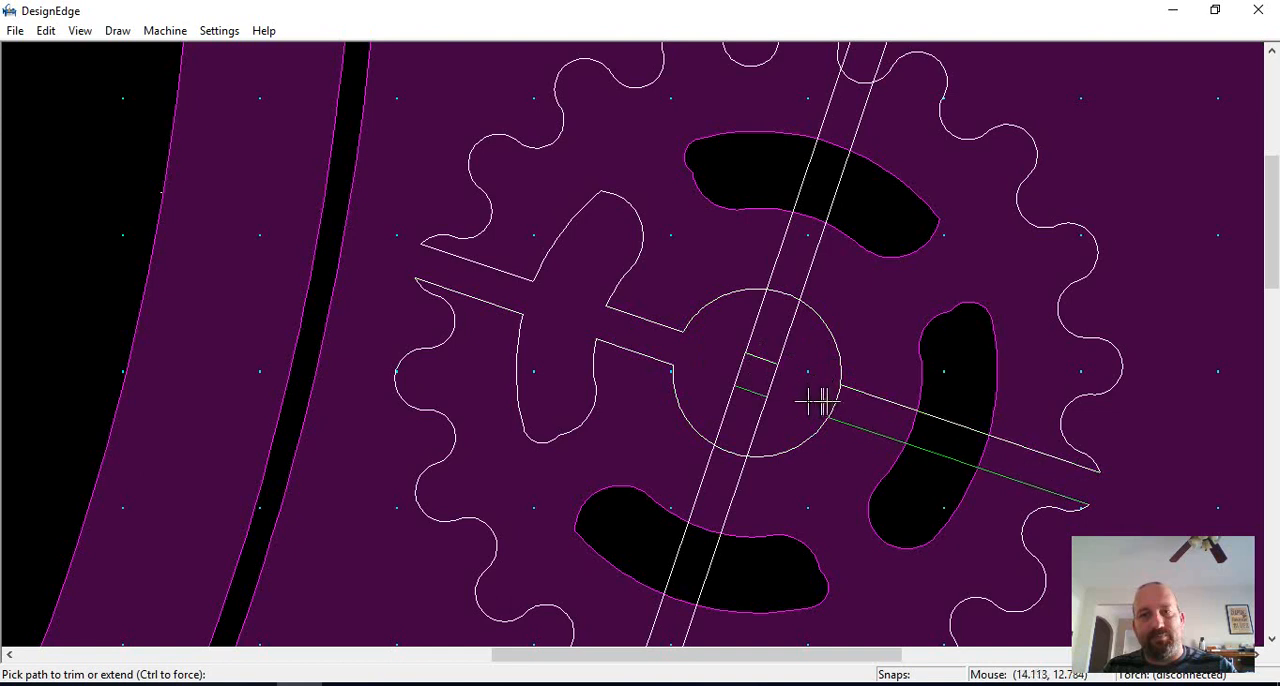
click(816, 410)
click(751, 434)
click(722, 442)
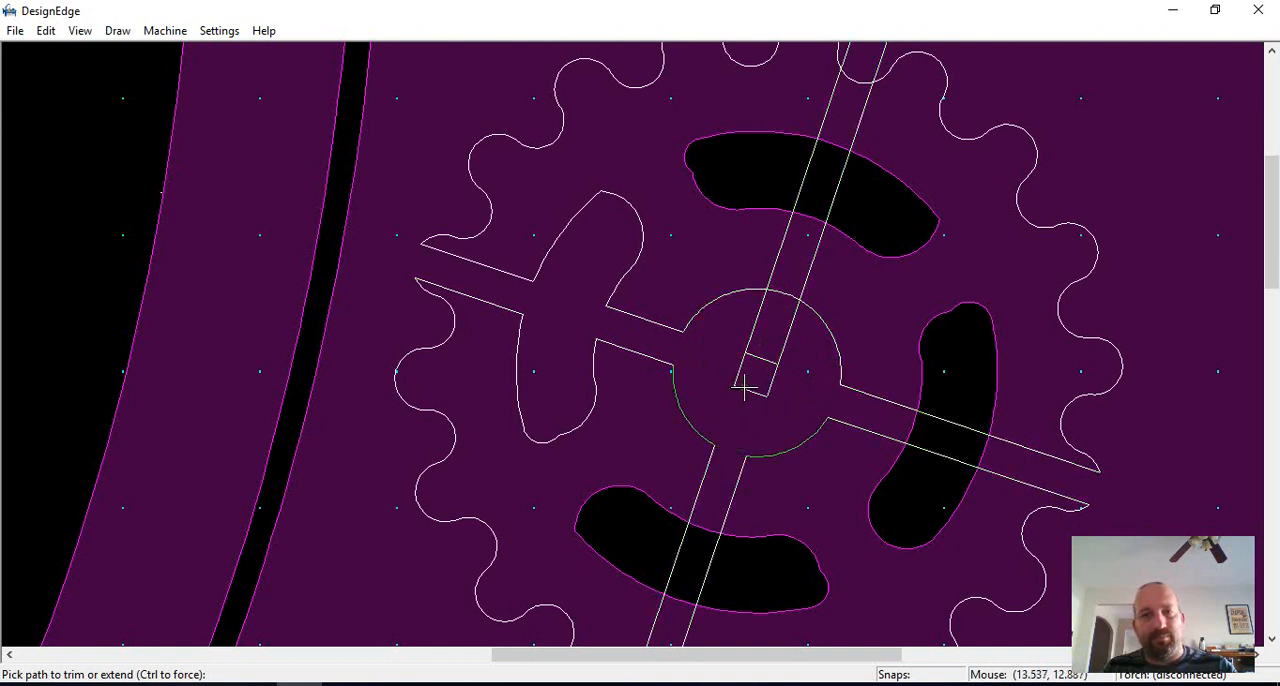
Step: Try to trim the upper line pair where it meets the large gear's hub
click(803, 288)
click(776, 271)
key(Escape)
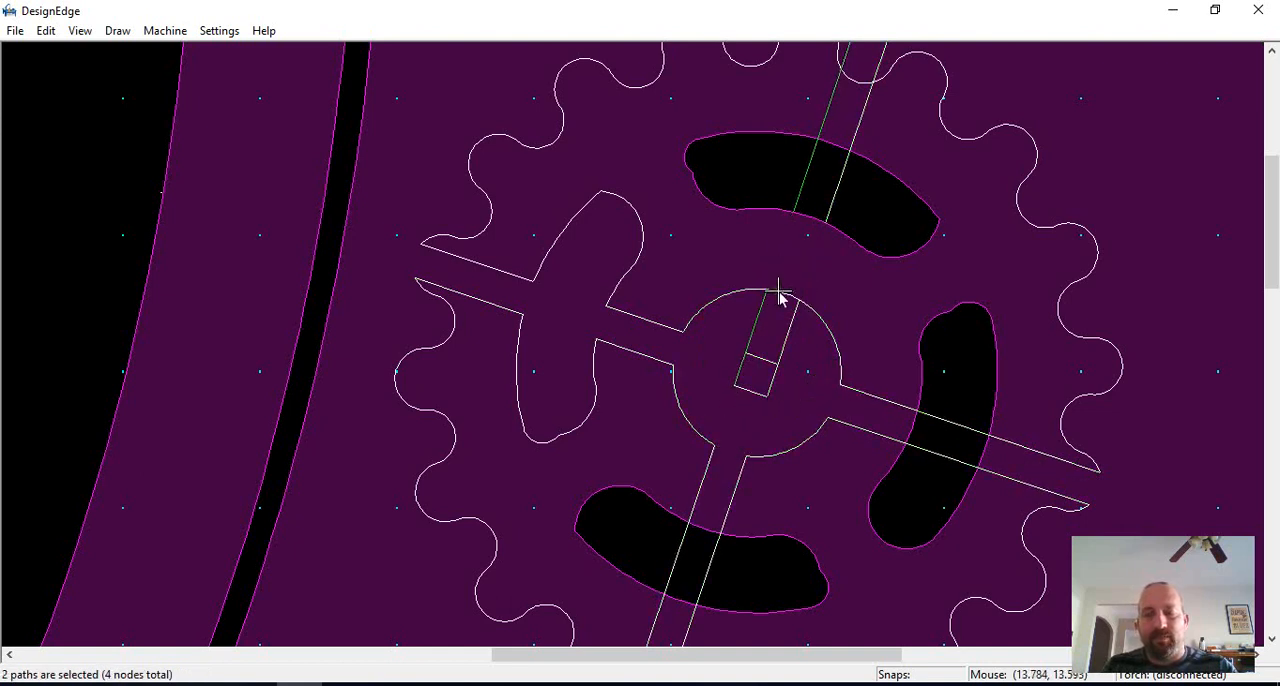
key(ctrl+z)
key(ctrl+z)
Step: Open the hub circle between the upper line pair and trim the lines and outline across the large gear's upper slot
key(t)
click(779, 291)
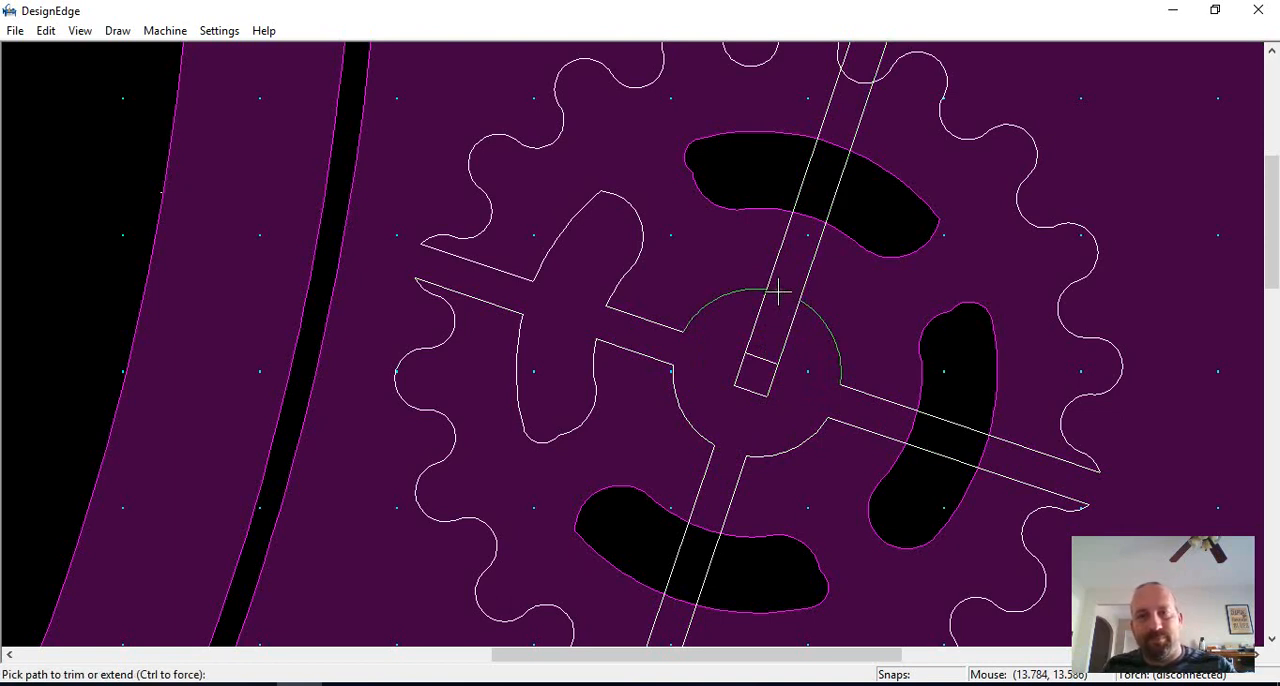
click(830, 203)
click(798, 175)
click(808, 213)
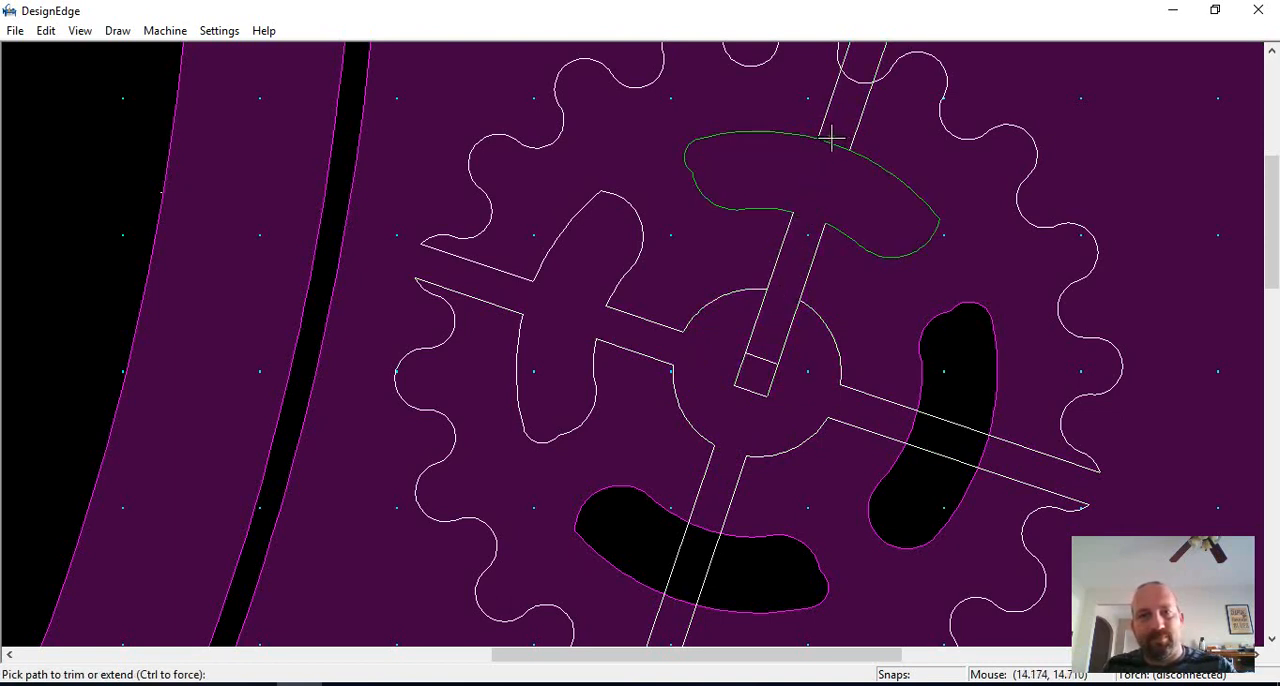
Step: Trim the line pair inside the large gear's right slot and open the slot outline between the lines
click(918, 427)
click(949, 420)
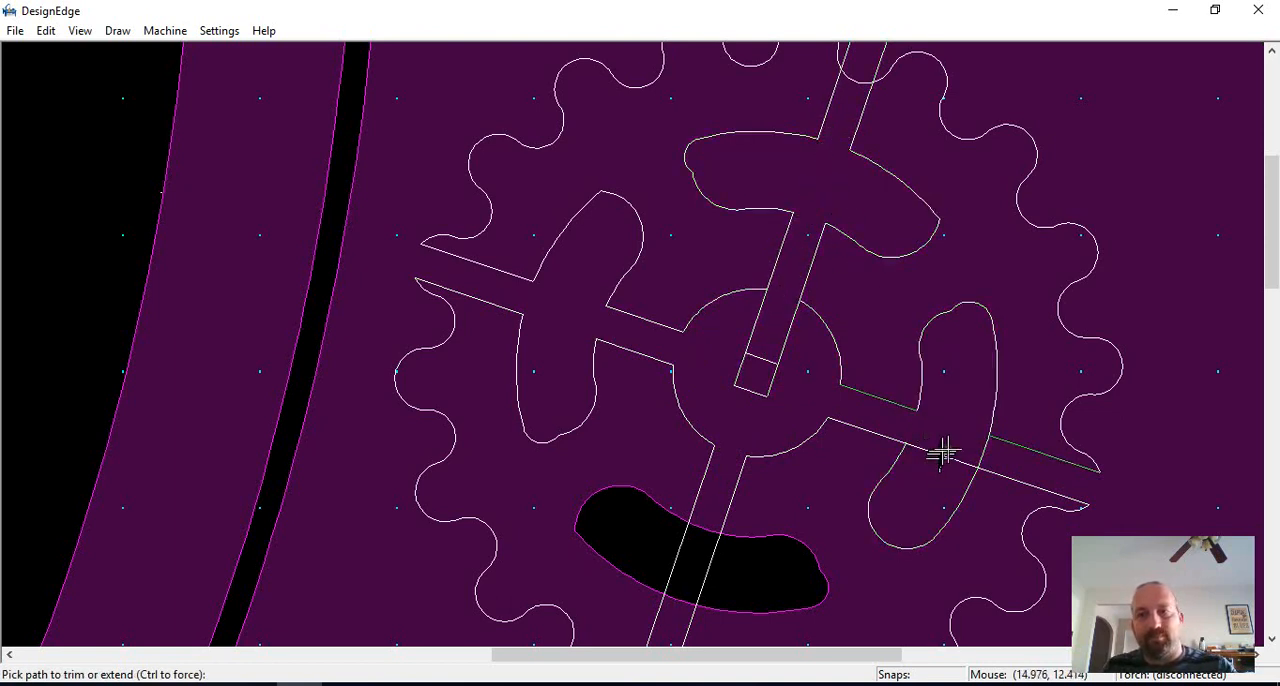
click(943, 455)
click(985, 454)
Step: Trim the line pair inside the large gear's lower slot and open the slot outline between the lines
scroll(846, 558, down, 1)
scroll(625, 340, up, 1)
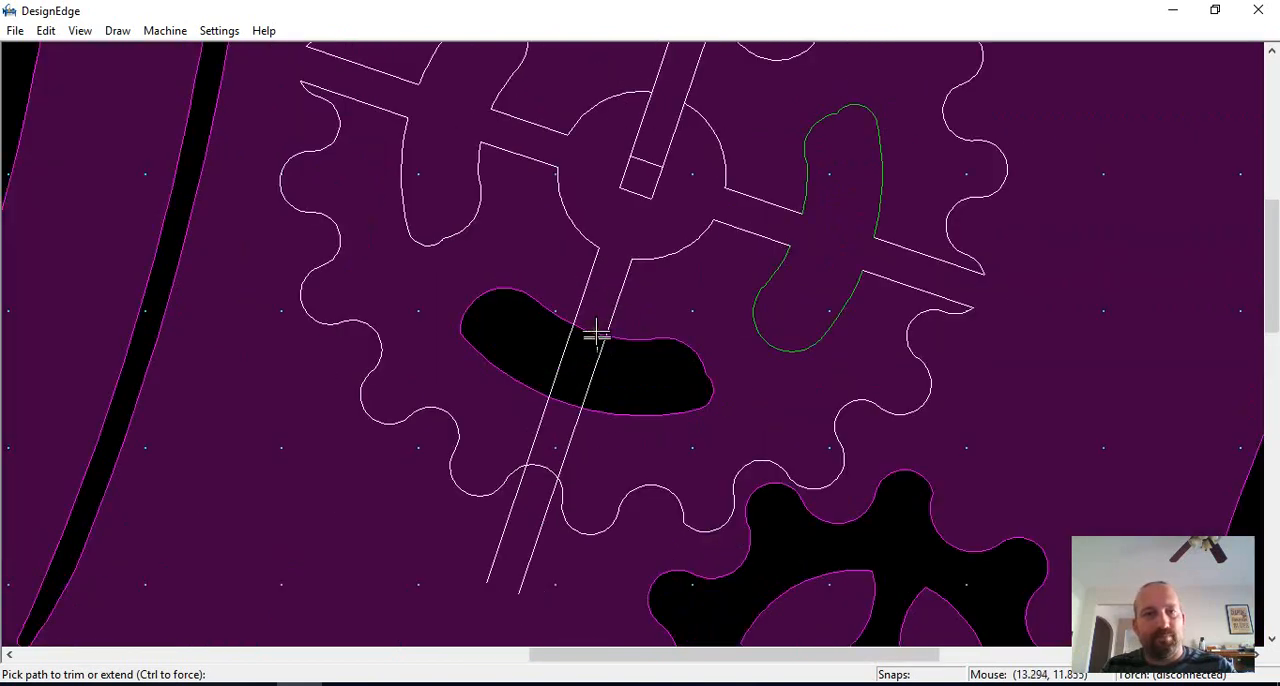
click(594, 334)
click(572, 390)
click(563, 366)
click(568, 402)
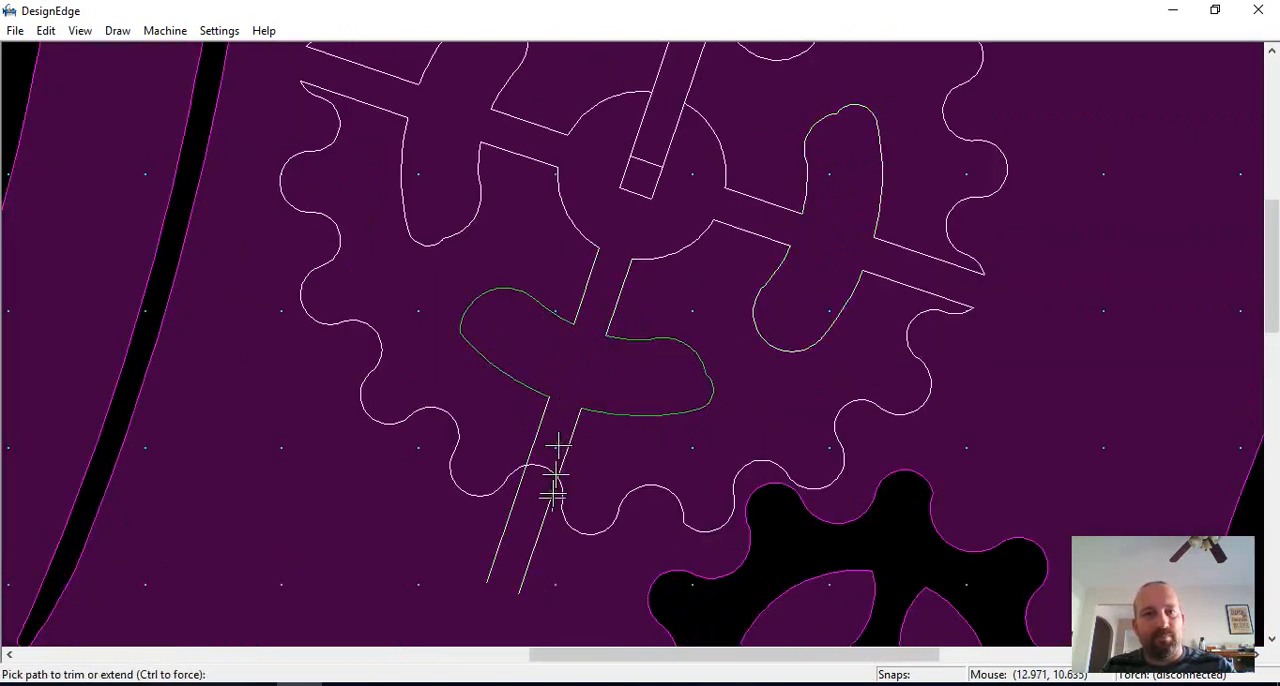
Step: Trim the lower and upper line pairs back to the large gear's teeth and open the gear outline between them
click(548, 528)
click(519, 512)
scroll(541, 474, down, 1)
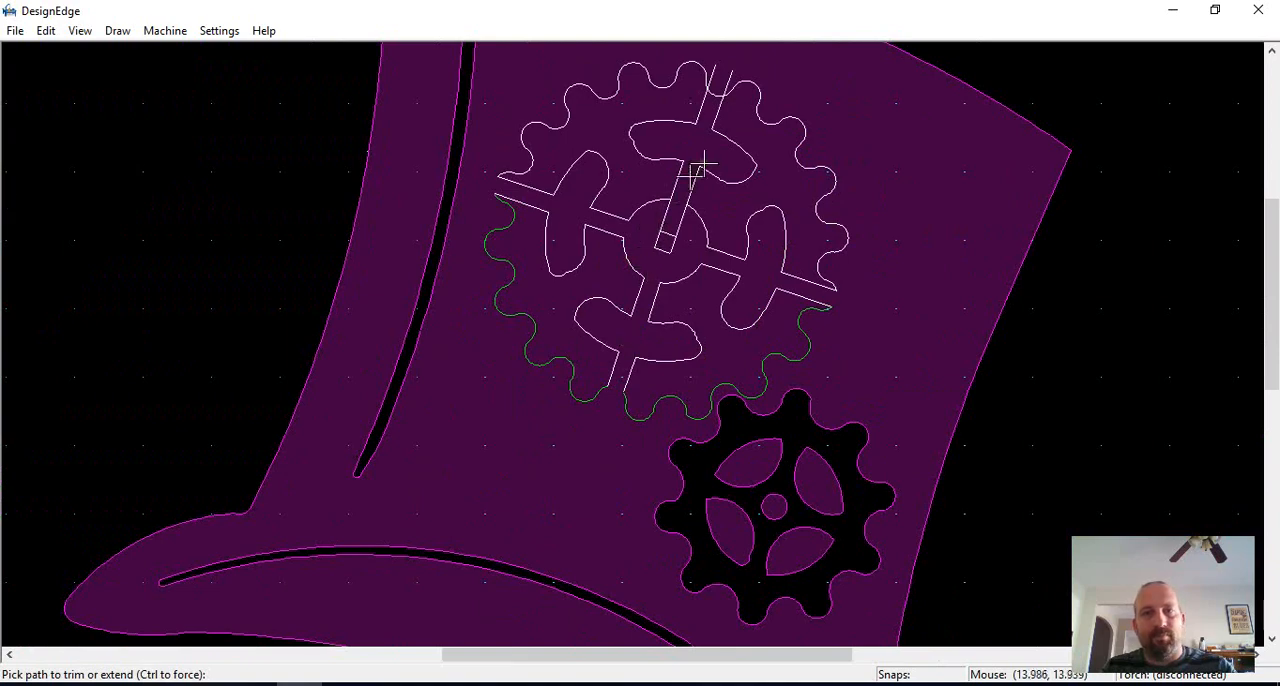
scroll(631, 334, up, 2)
click(641, 330)
click(590, 291)
scroll(598, 348, down, 1)
click(633, 350)
scroll(661, 422, down, 1)
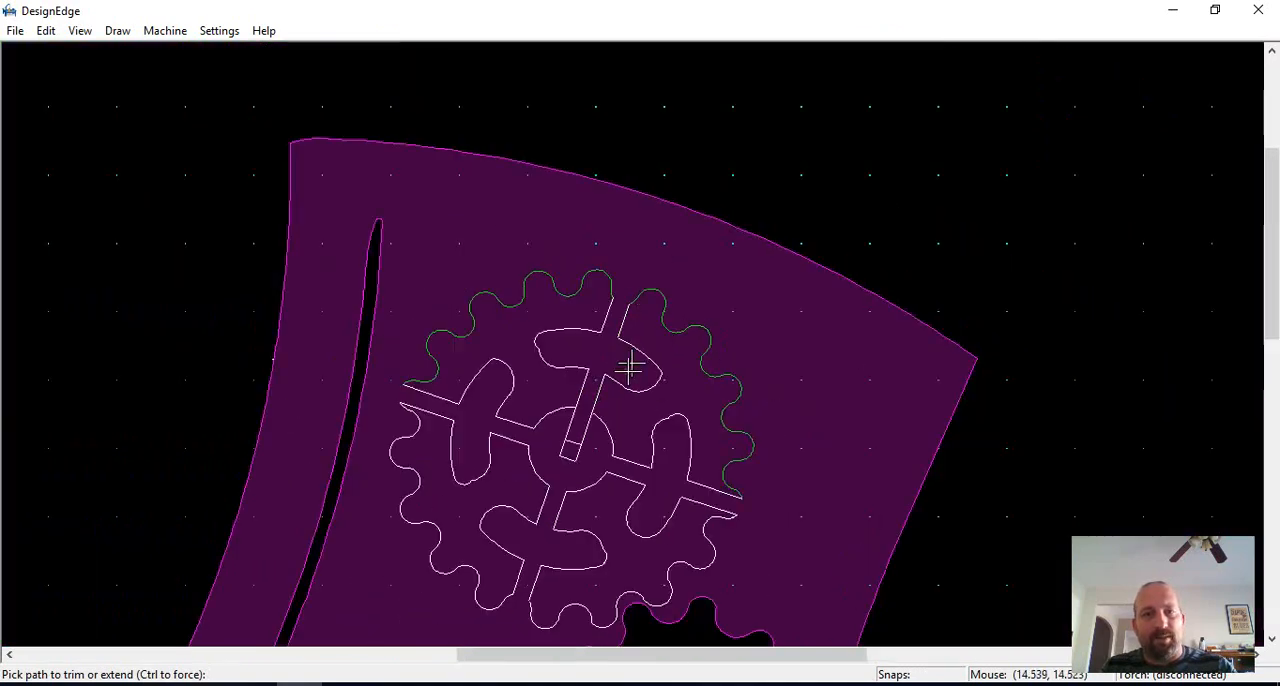
Step: Trim the upper line pair back to the hub circle and remove the leftover line pieces inside the hub
key(Escape)
scroll(648, 424, down, 1)
scroll(615, 356, up, 2)
key(t)
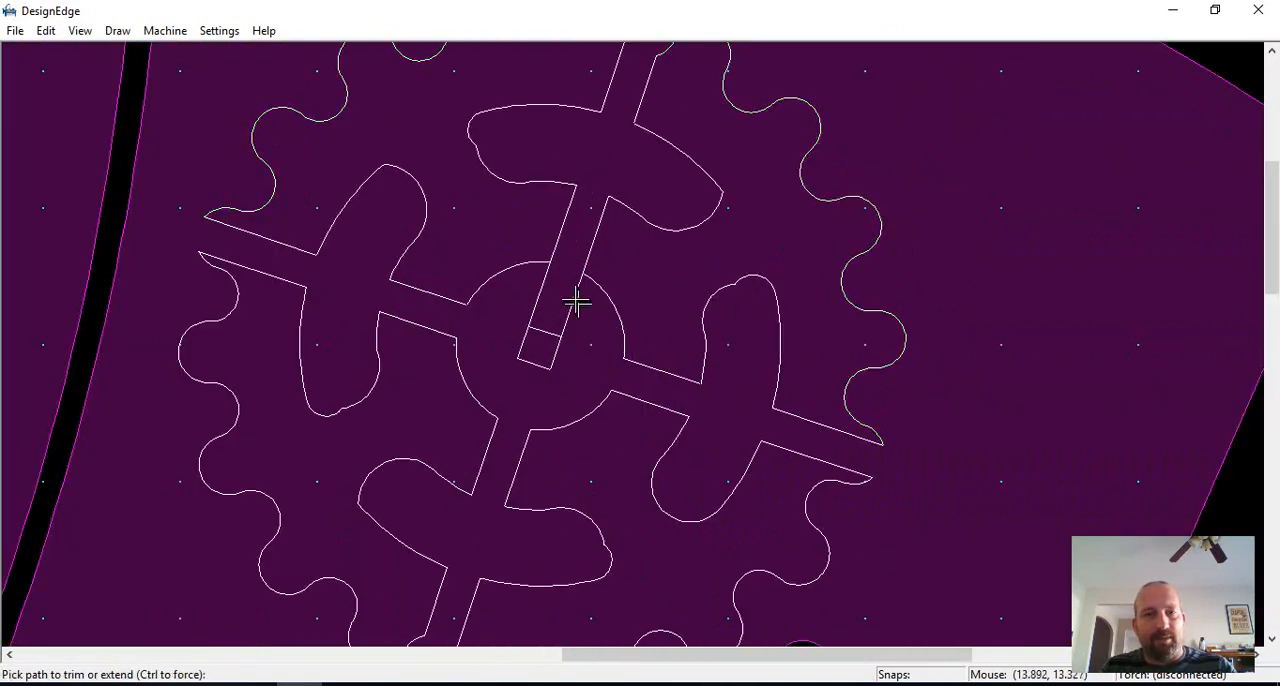
click(574, 303)
click(543, 286)
key(Escape)
scroll(548, 289, down, 1)
click(648, 351)
drag(684, 335, 608, 395)
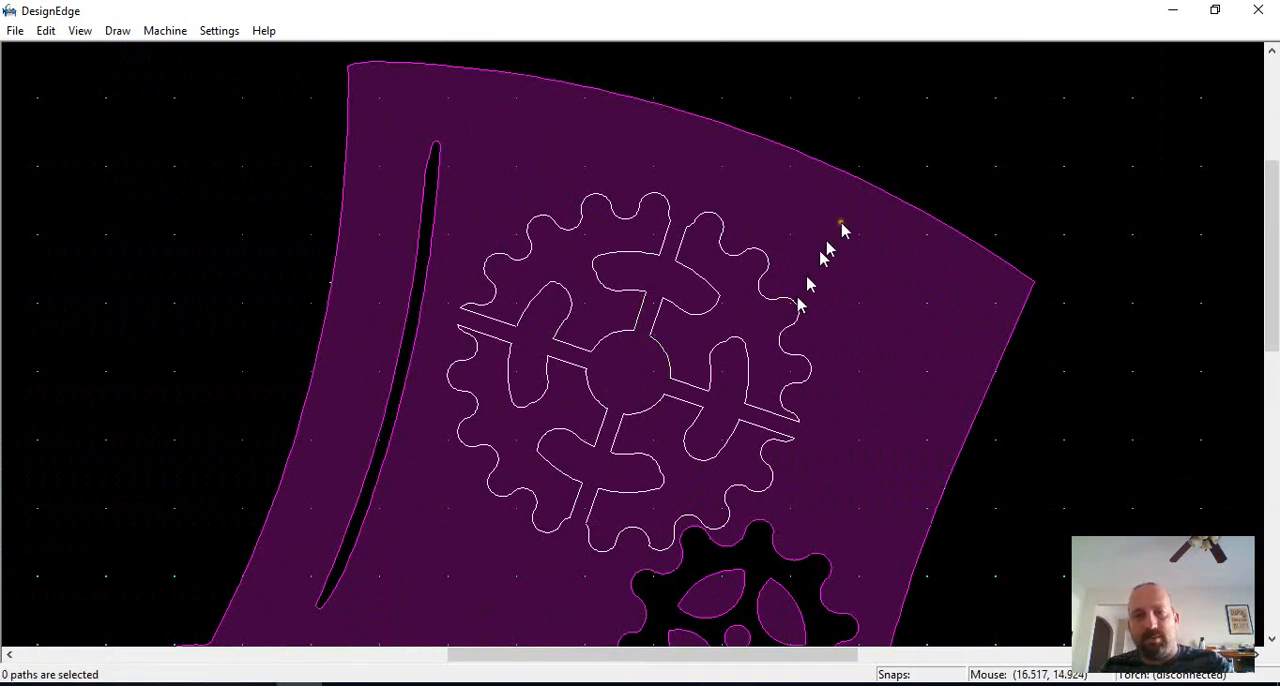
Step: Select all the large gear's trimmed segments and join them into closed paths
scroll(868, 208, down, 1)
drag(660, 266, 328, 567)
click(760, 455)
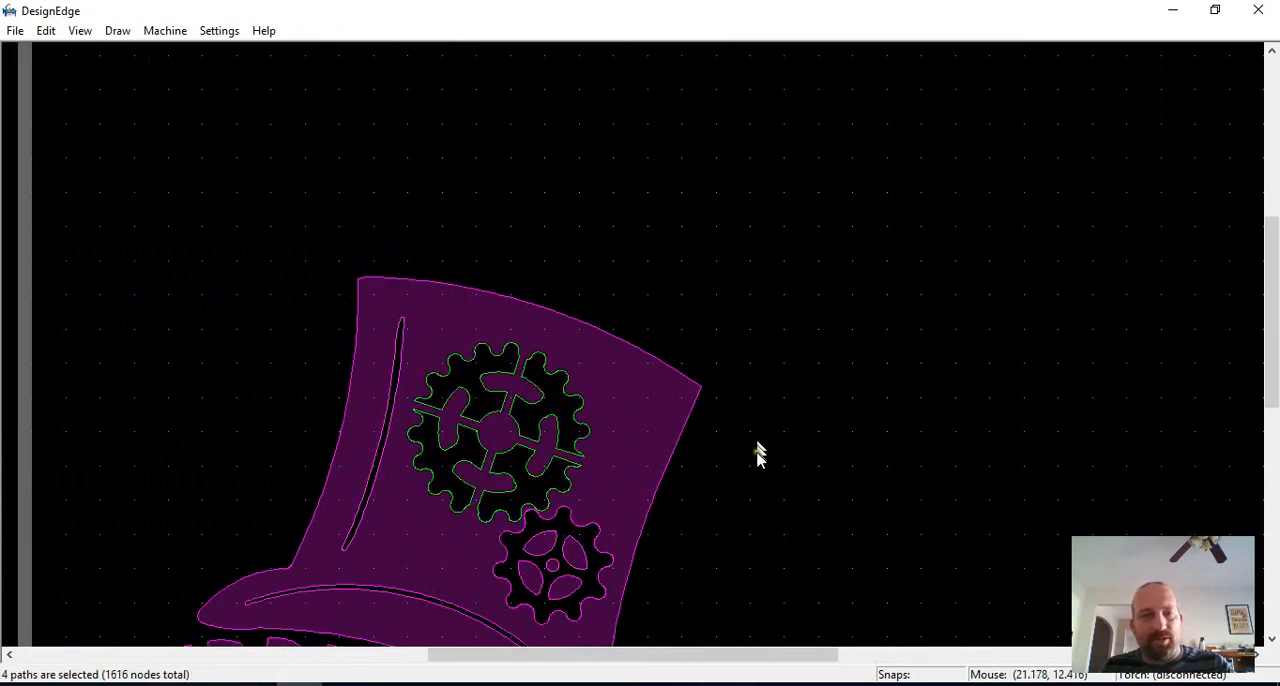
Step: Examine the large gear's bridges and the overall hat design
scroll(617, 346, up, 1)
scroll(646, 346, down, 1)
scroll(635, 350, up, 1)
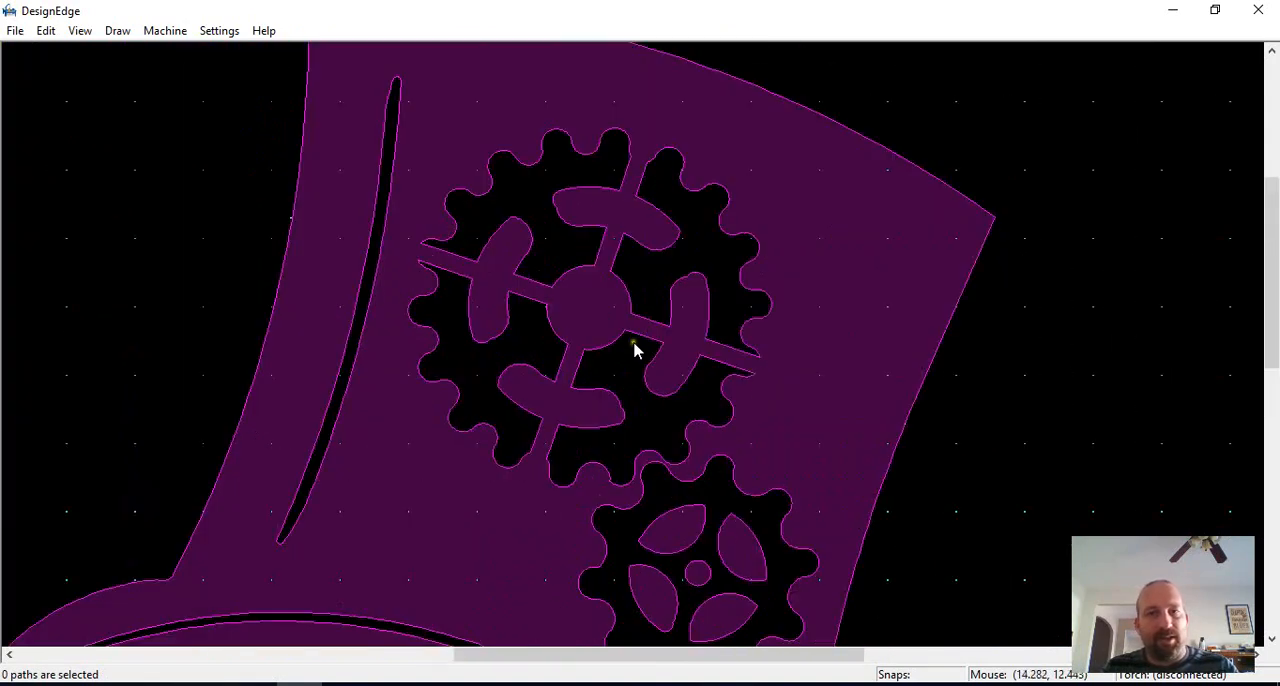
click(670, 292)
click(804, 290)
scroll(798, 350, down, 1)
scroll(616, 412, up, 1)
scroll(612, 350, down, 1)
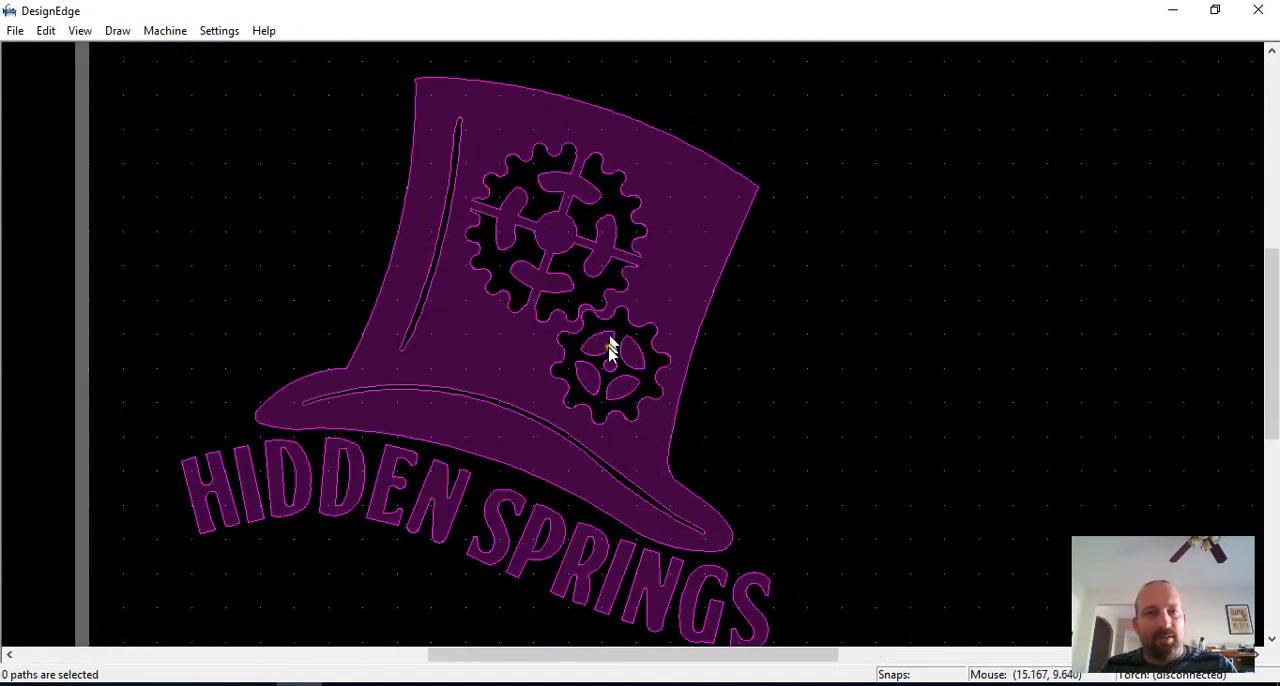
Step: Draw a diagonal line across the small gear, from beyond its lower-left teeth to beyond its upper-right teeth
scroll(632, 347, up, 2)
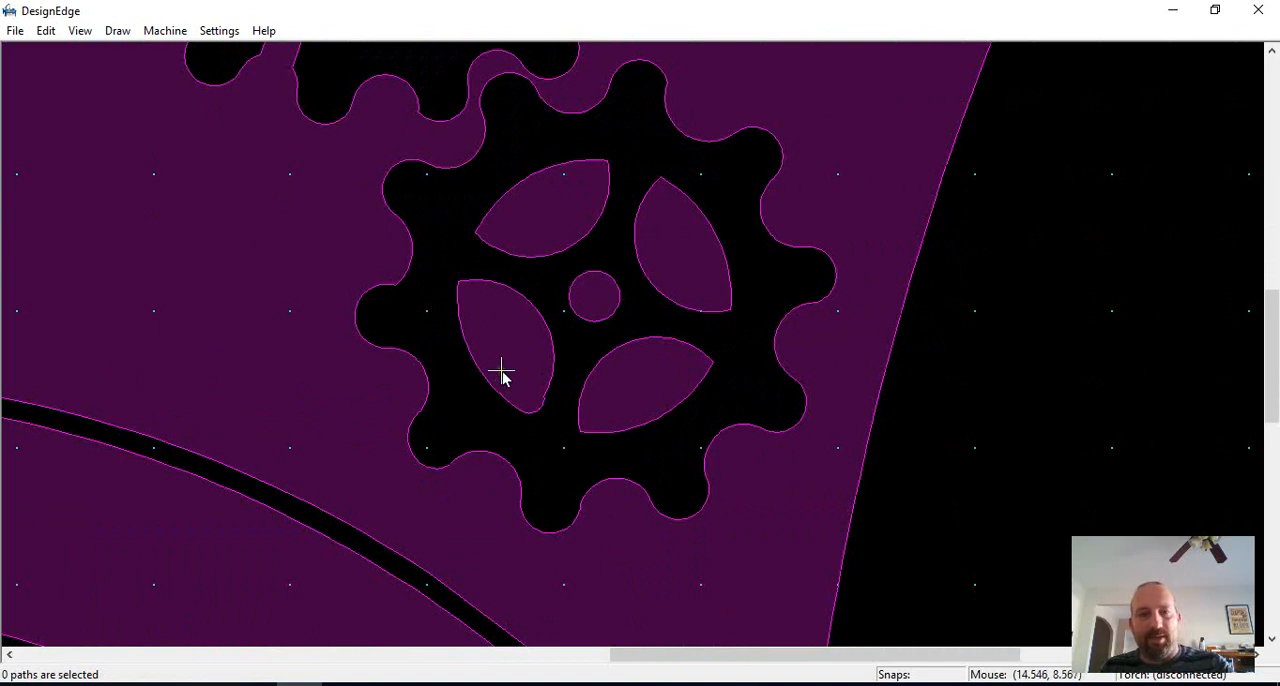
key(l)
click(335, 437)
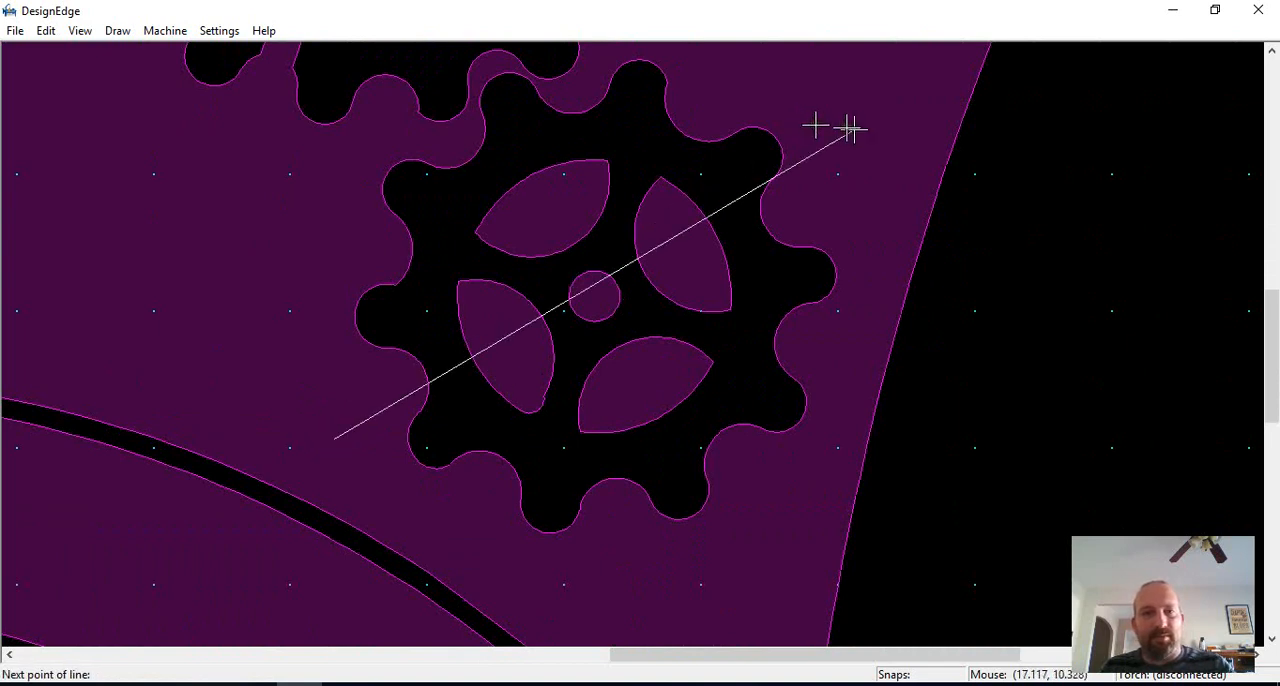
click(918, 112)
scroll(622, 390, down, 1)
scroll(568, 453, up, 1)
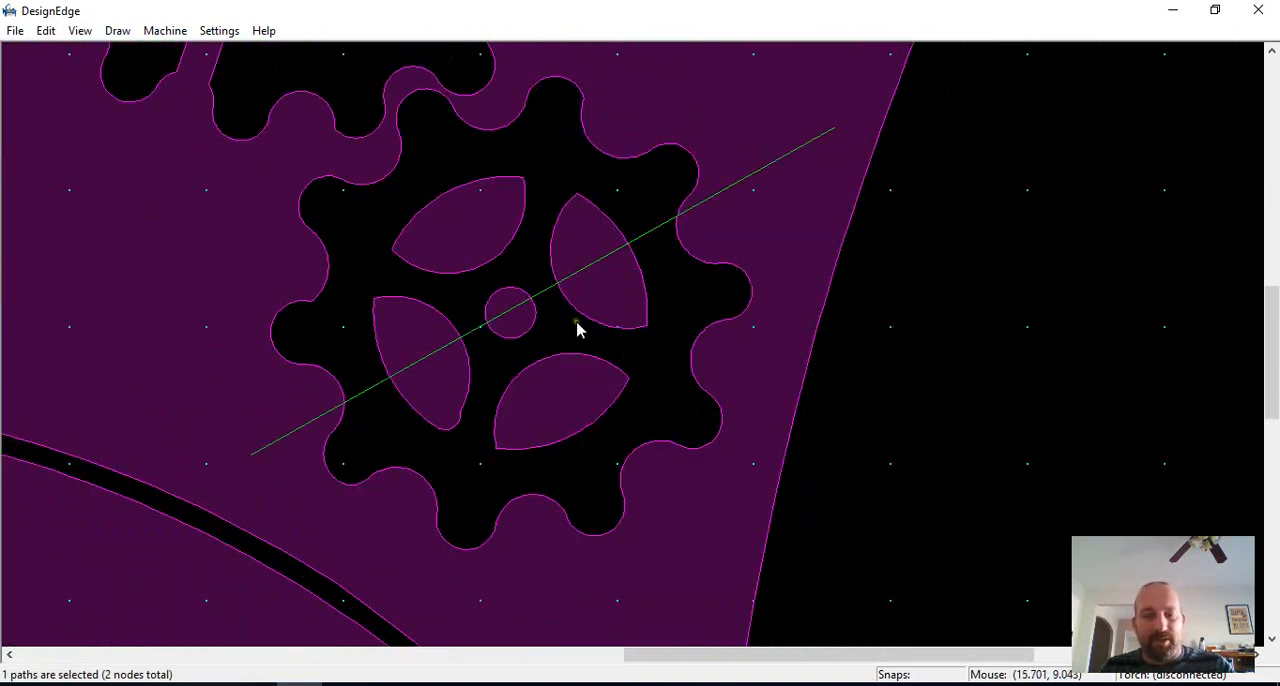
Step: Move the diagonal line slightly so it passes through the center of the small gear's hub
key(m)
click(561, 316)
click(565, 320)
scroll(565, 320, down, 1)
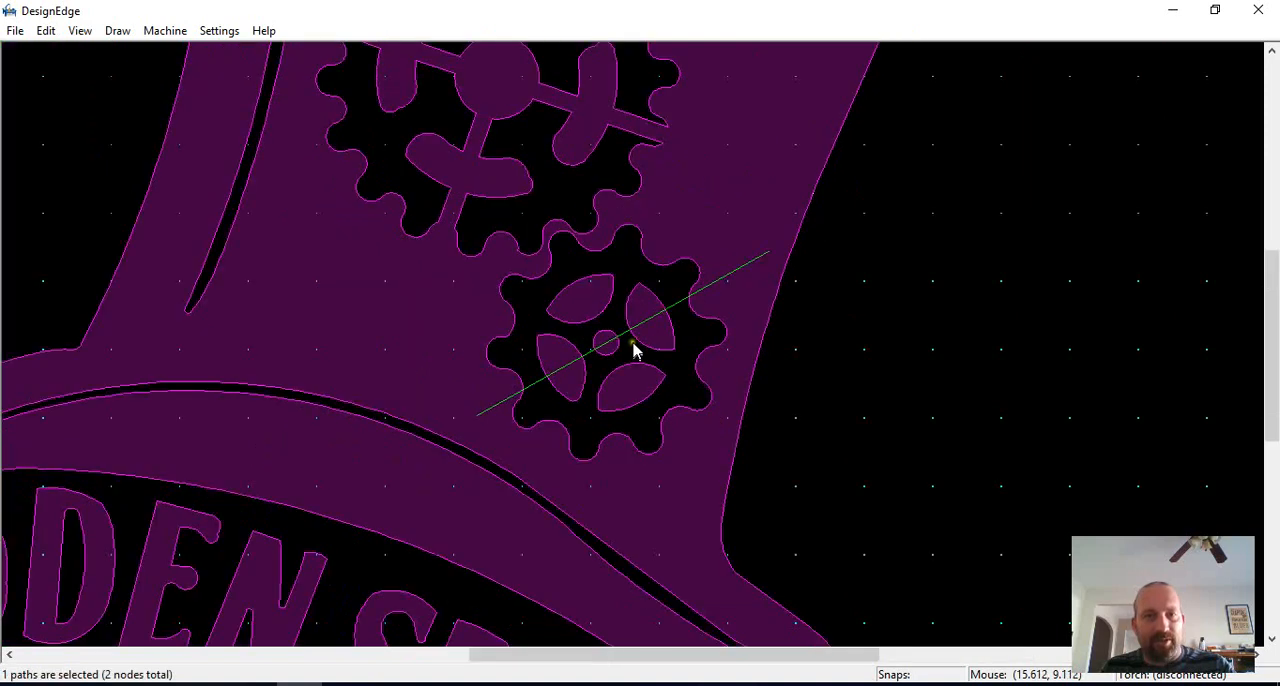
Step: Draw a line perpendicular to the small gear's diagonal, running down from it past the hat's right edge
scroll(634, 350, up, 1)
key(ctrl+v)
key(Escape)
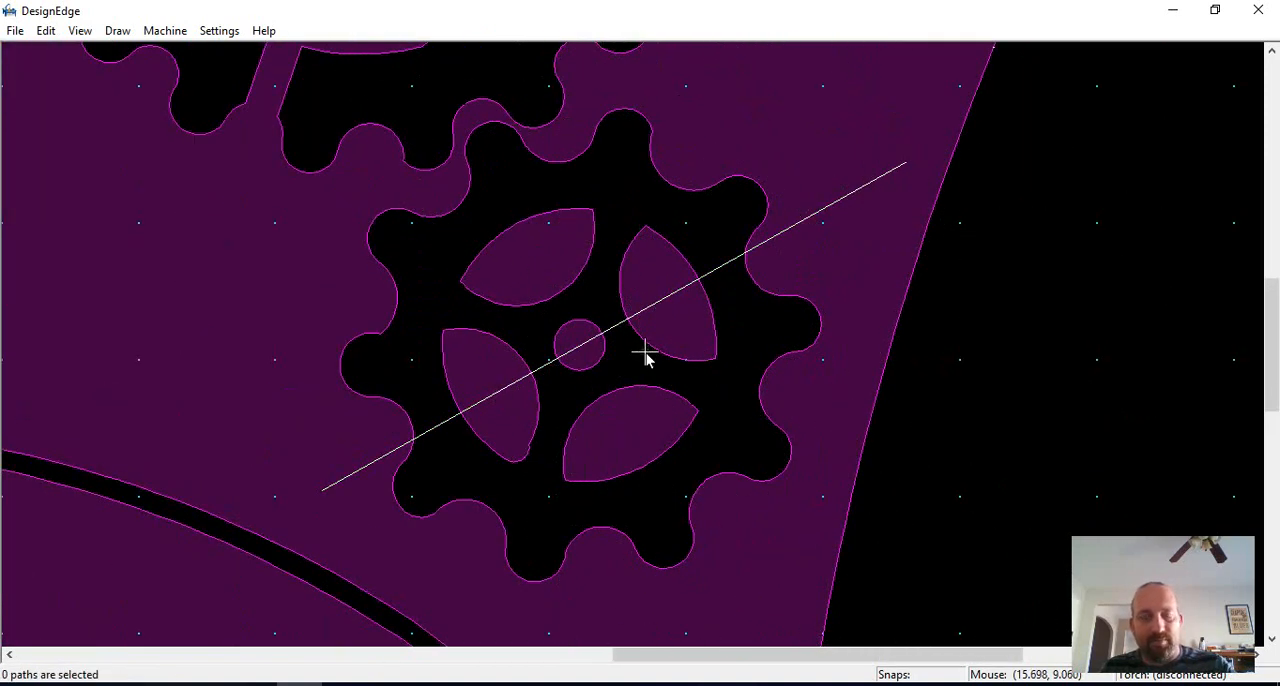
click(657, 318)
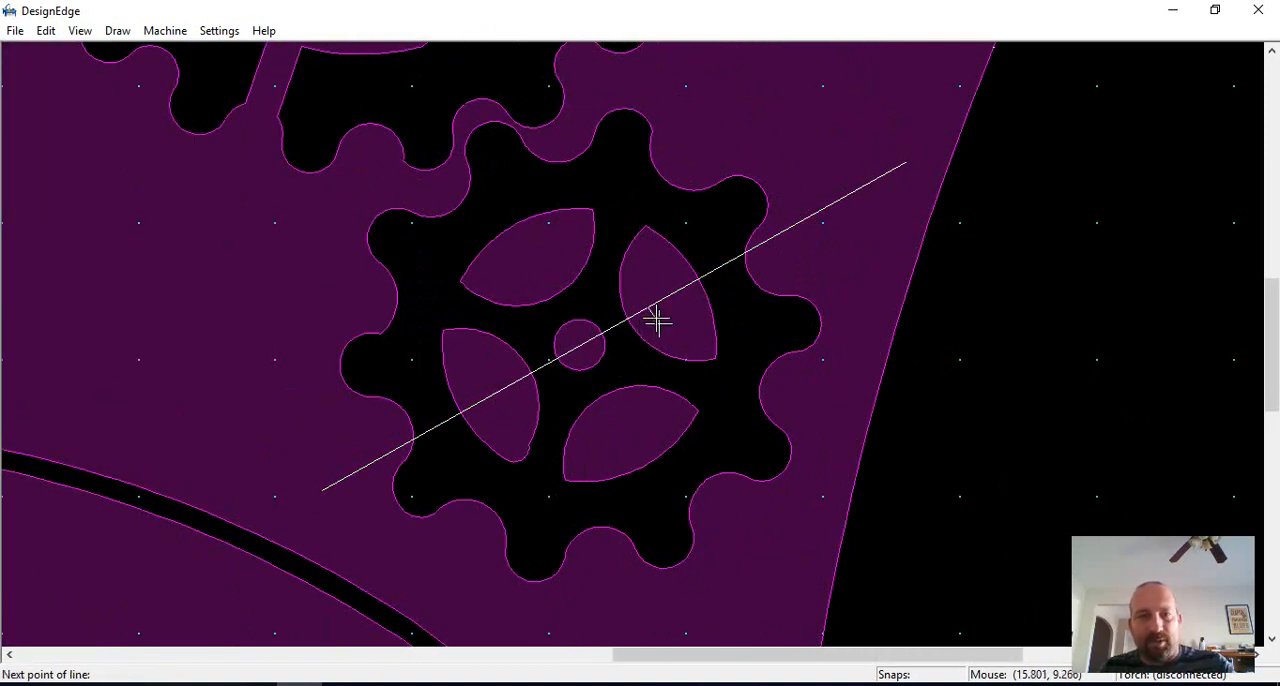
scroll(702, 420, down, 1)
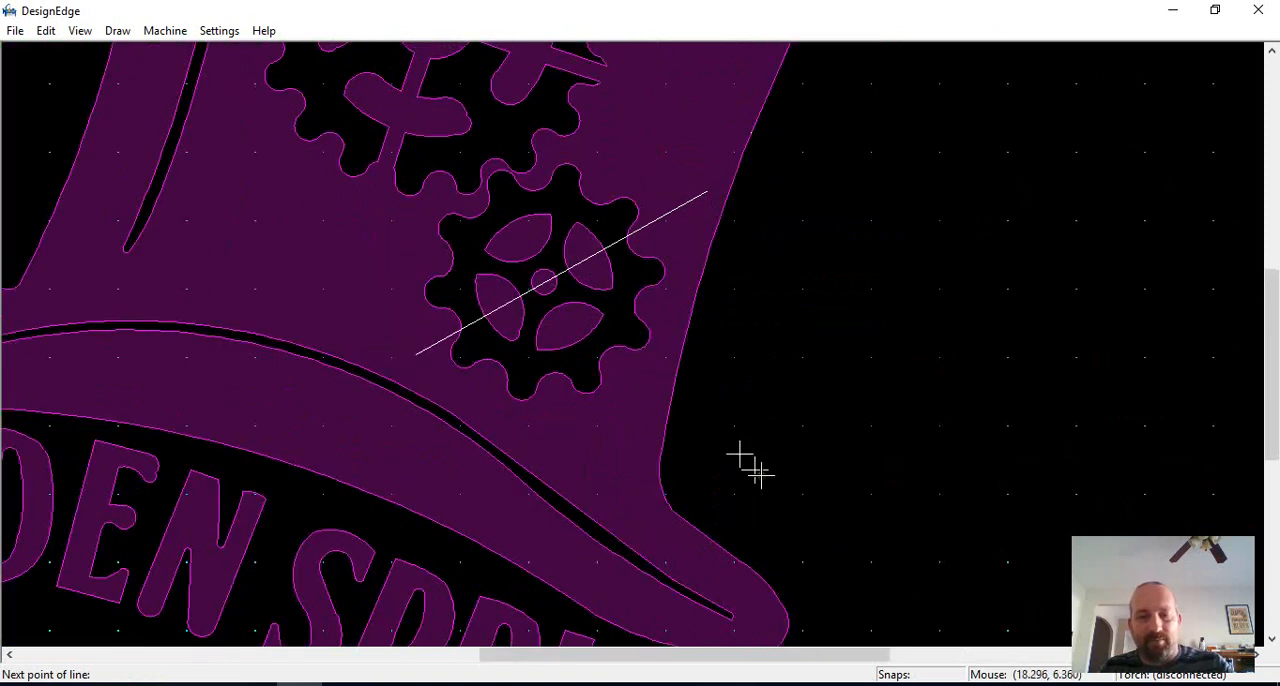
click(854, 590)
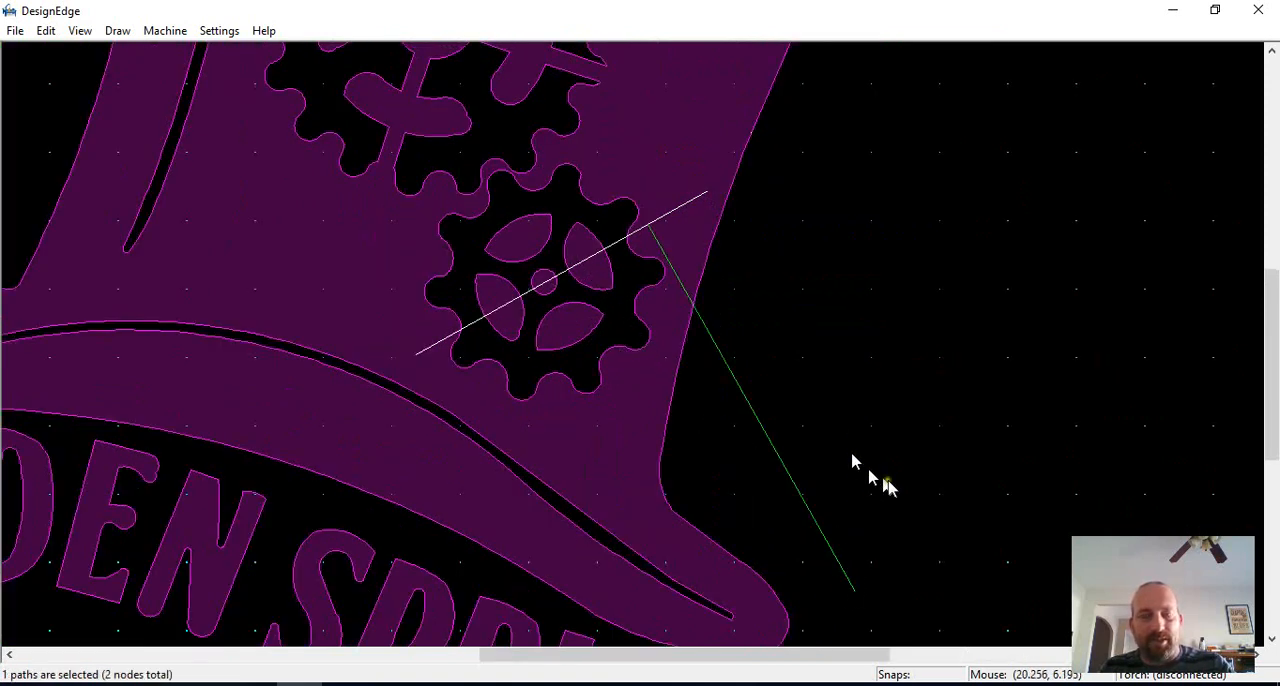
Step: Move the perpendicular line so it crosses the small gear through its hub center
key(m)
click(877, 505)
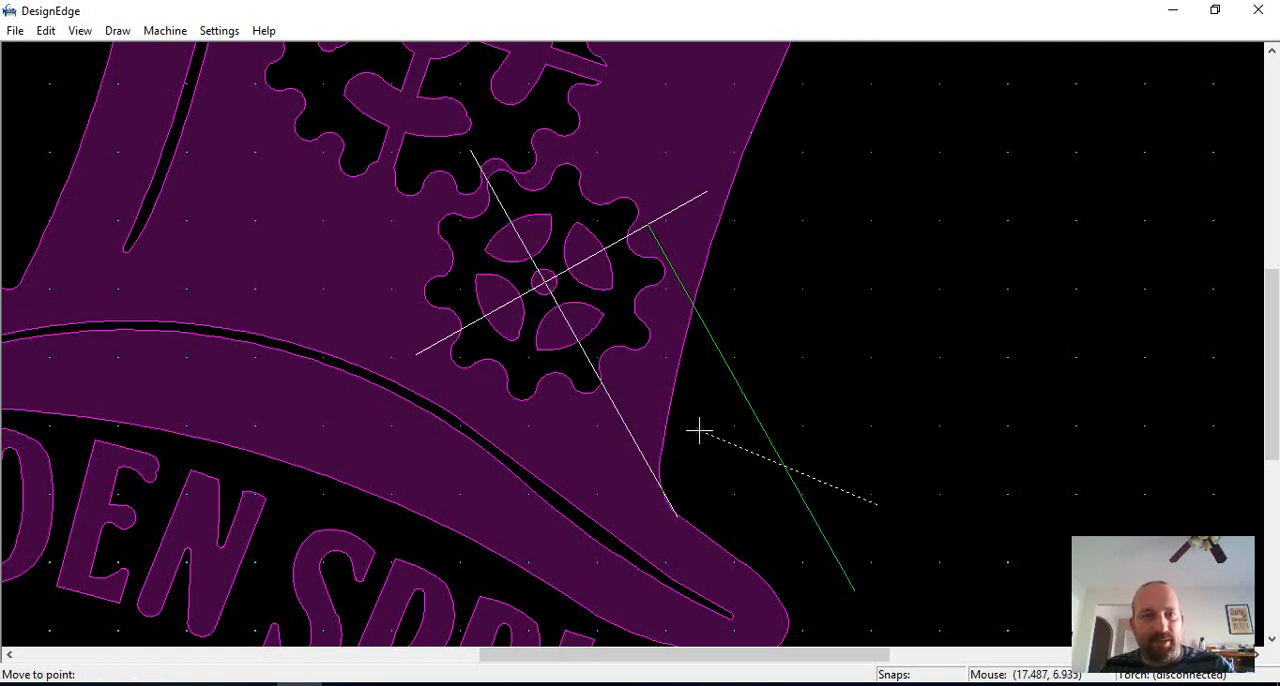
click(701, 430)
Step: Trim the perpendicular line's overhanging ends, cutting away the parts past the hat's lower right edge and beyond the small gear's teeth
scroll(680, 510, up, 2)
key(t)
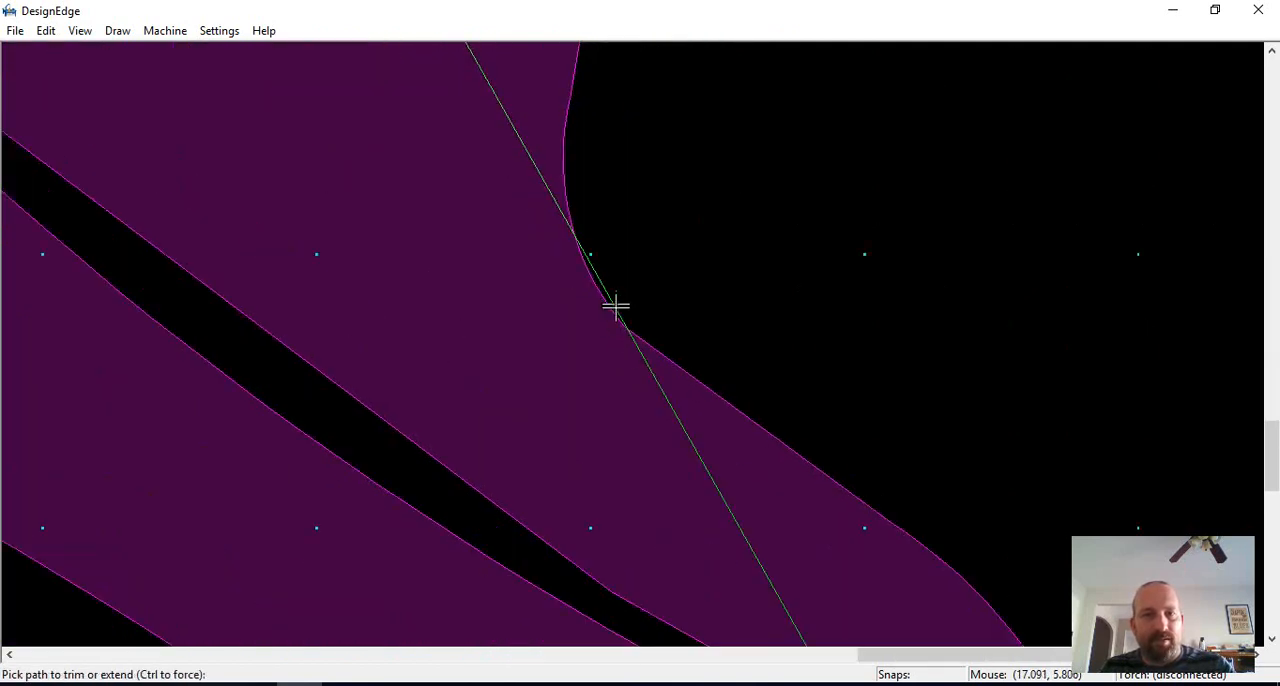
click(616, 312)
click(652, 371)
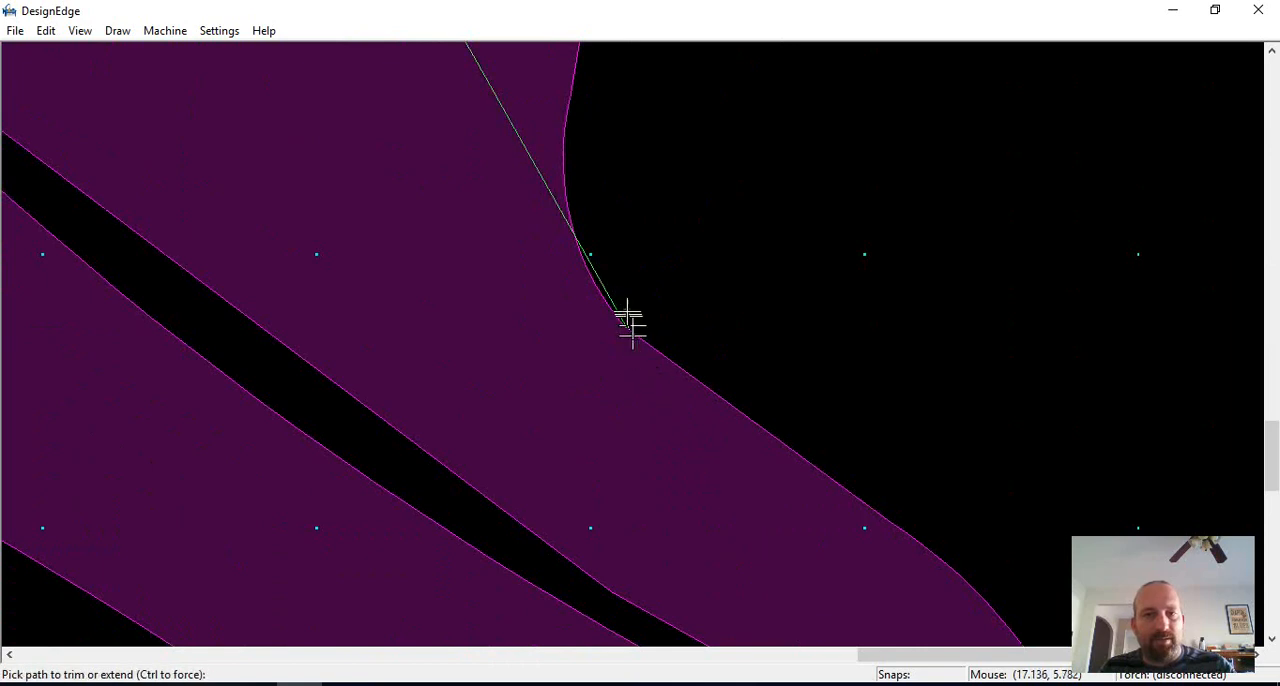
click(593, 268)
scroll(632, 346, down, 1)
scroll(528, 171, down, 1)
scroll(631, 340, up, 1)
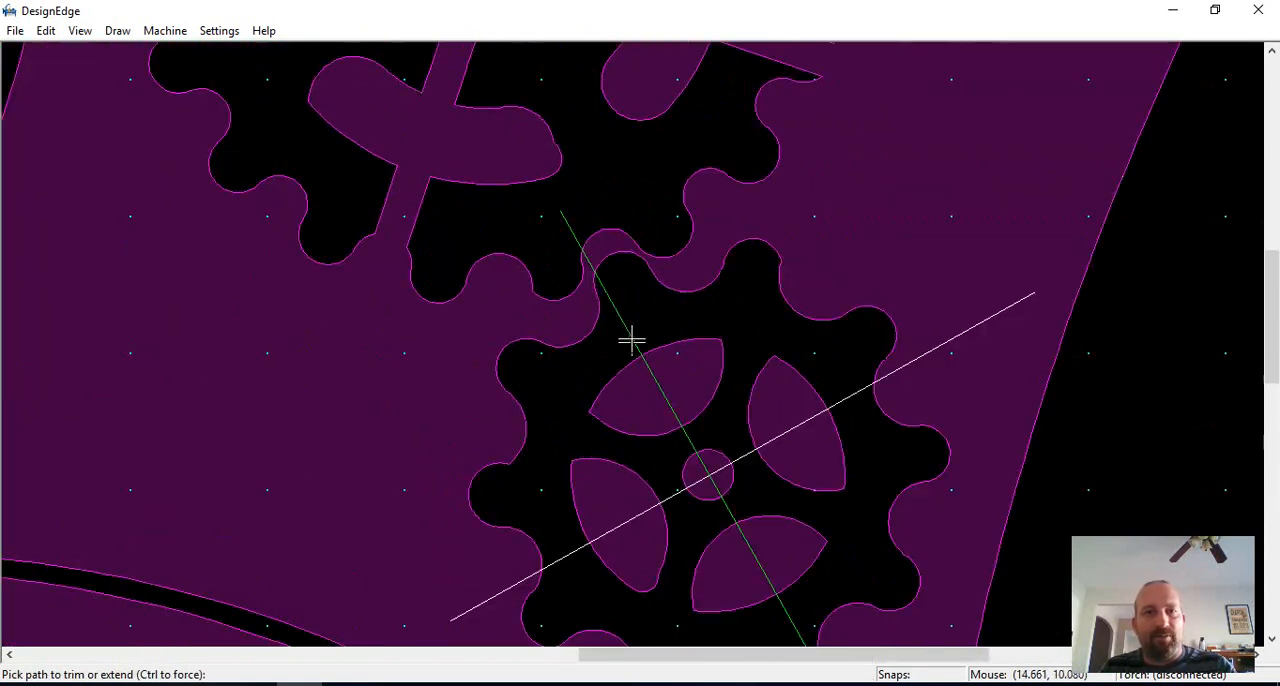
scroll(632, 346, up, 1)
scroll(632, 346, down, 1)
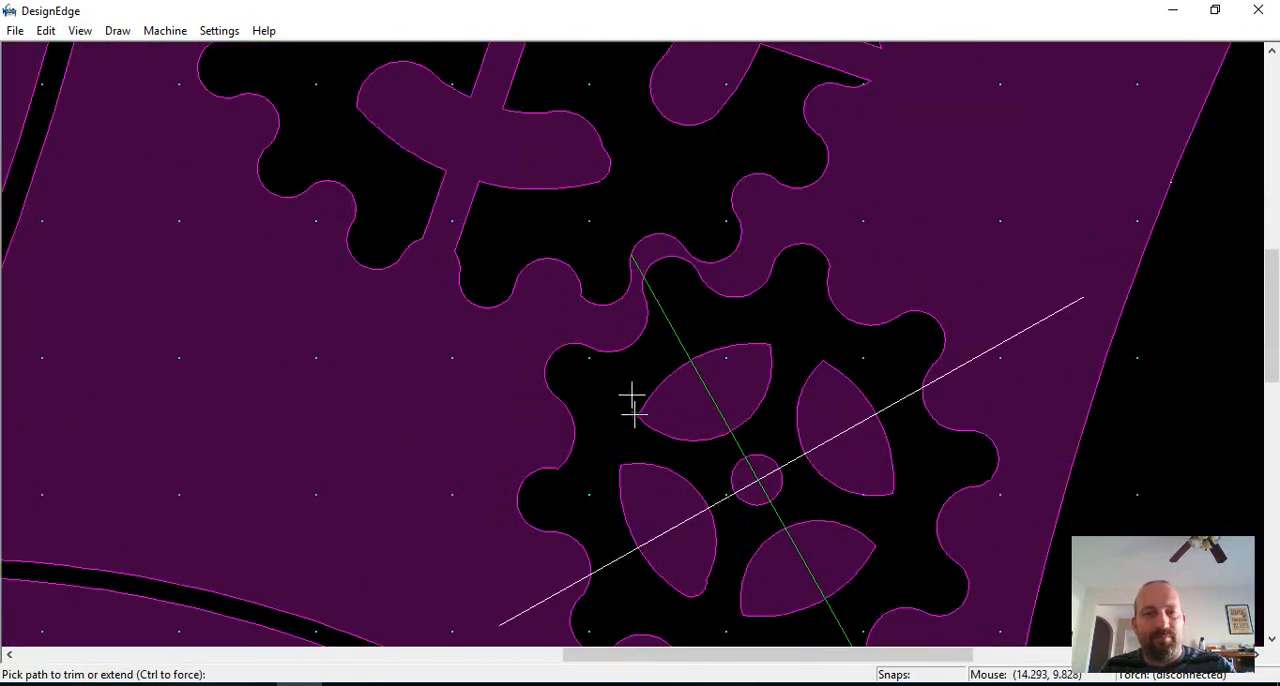
Step: Trim both ends of the small gear's diagonal line back to the gear's toothed outline
click(557, 594)
click(958, 372)
key(Escape)
Step: Move the perpendicular line slightly so that it crosses the diagonal at the center of the small gear's hub
scroll(580, 354, up, 1)
scroll(523, 443, up, 1)
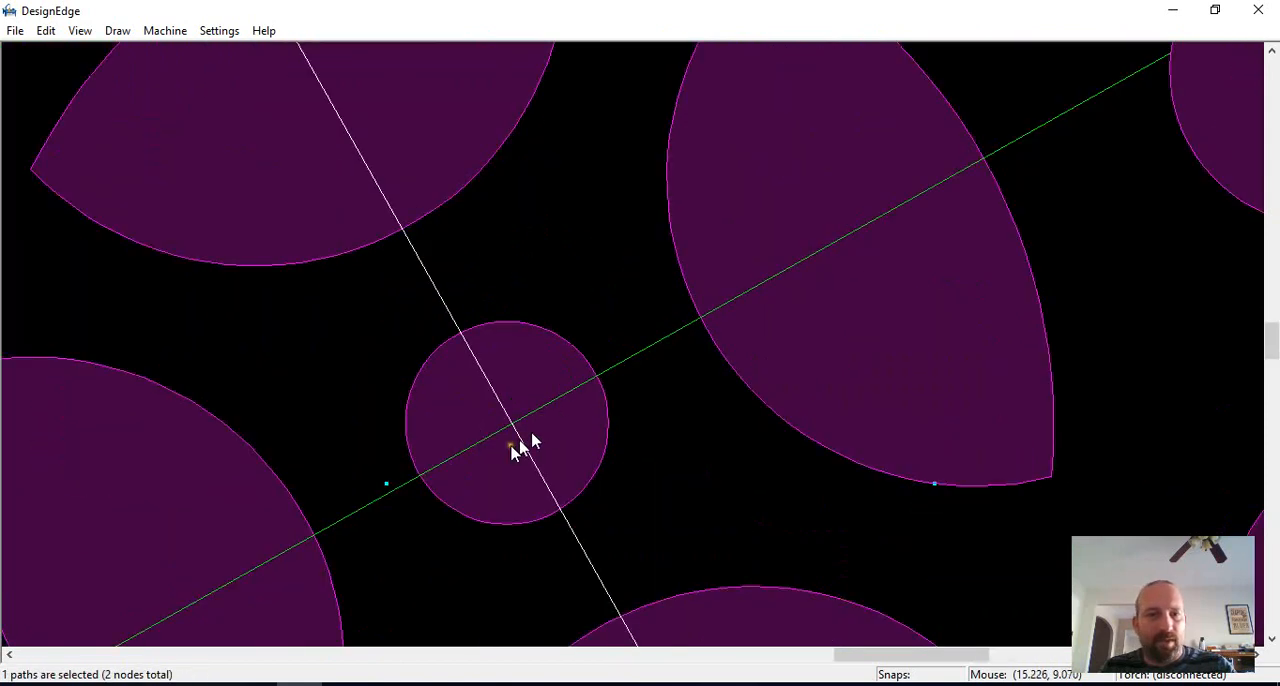
click(517, 450)
middle_drag(540, 460, 636, 350)
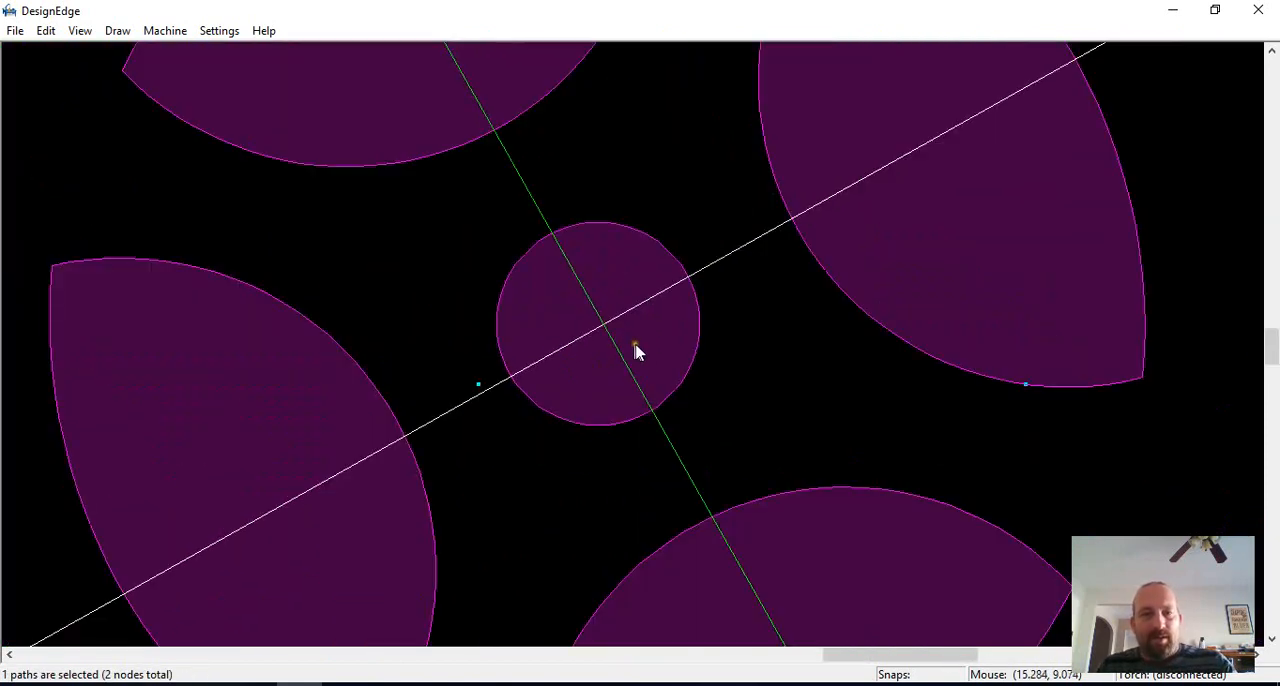
key(Escape)
click(698, 320)
scroll(630, 346, down, 1)
scroll(637, 346, up, 1)
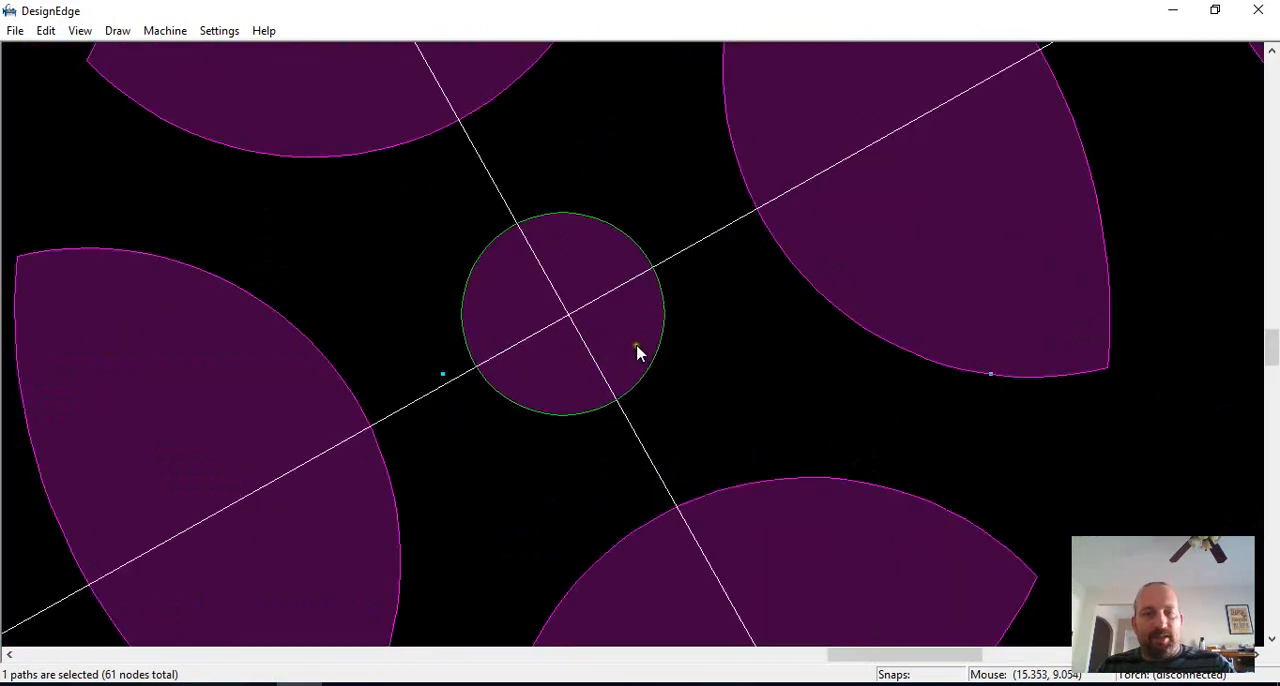
scroll(632, 350, down, 4)
scroll(640, 370, up, 3)
click(640, 372)
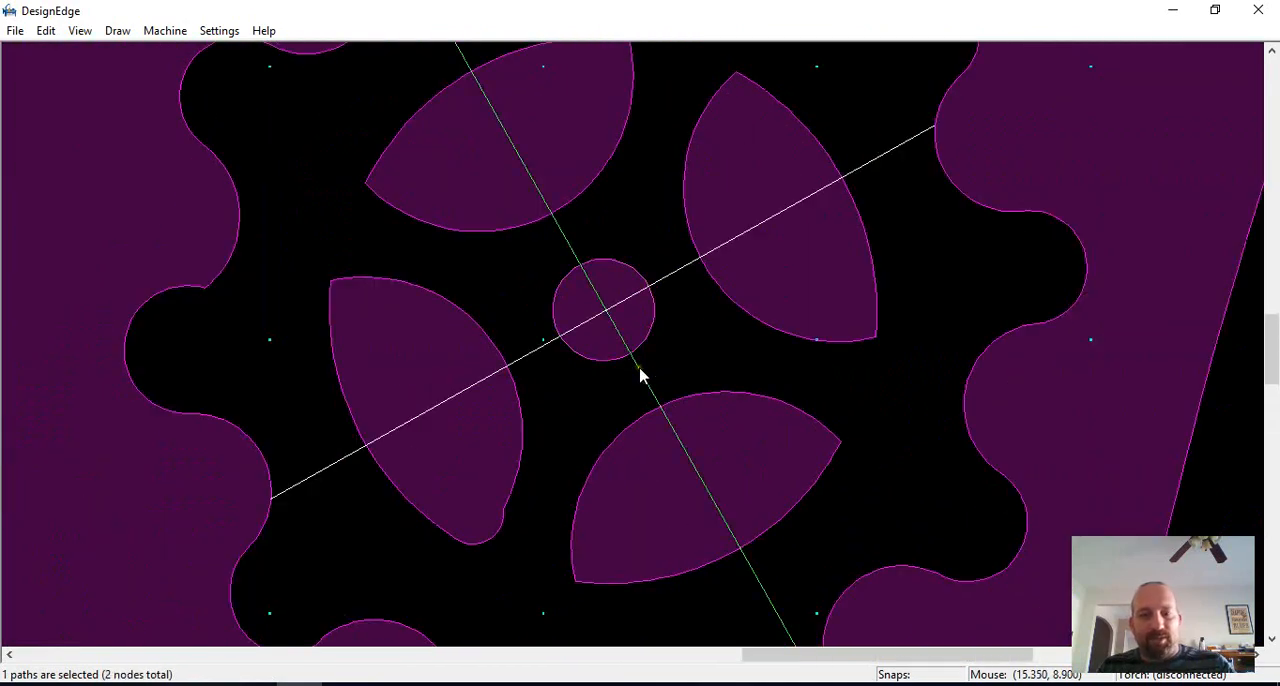
key(m)
click(667, 369)
click(662, 369)
scroll(661, 368, down, 2)
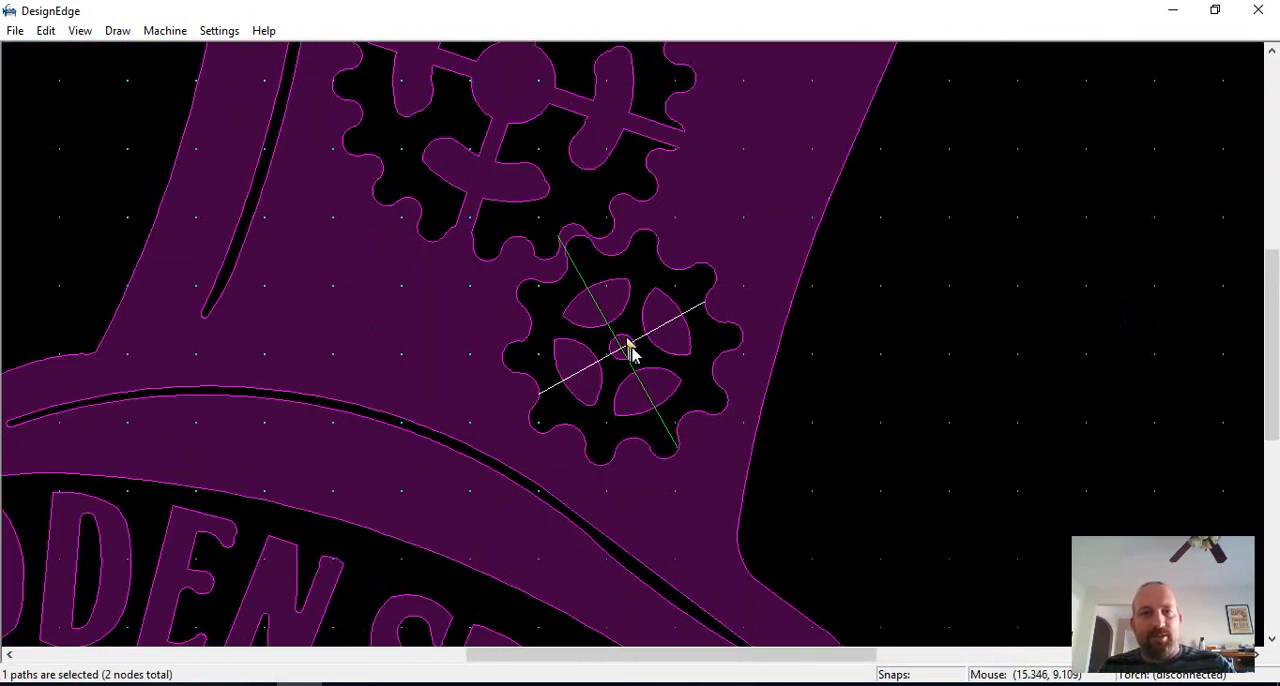
Step: Offset both crossing lines to one side so that each becomes a parallel pair through the small gear
scroll(630, 350, up, 1)
key(o)
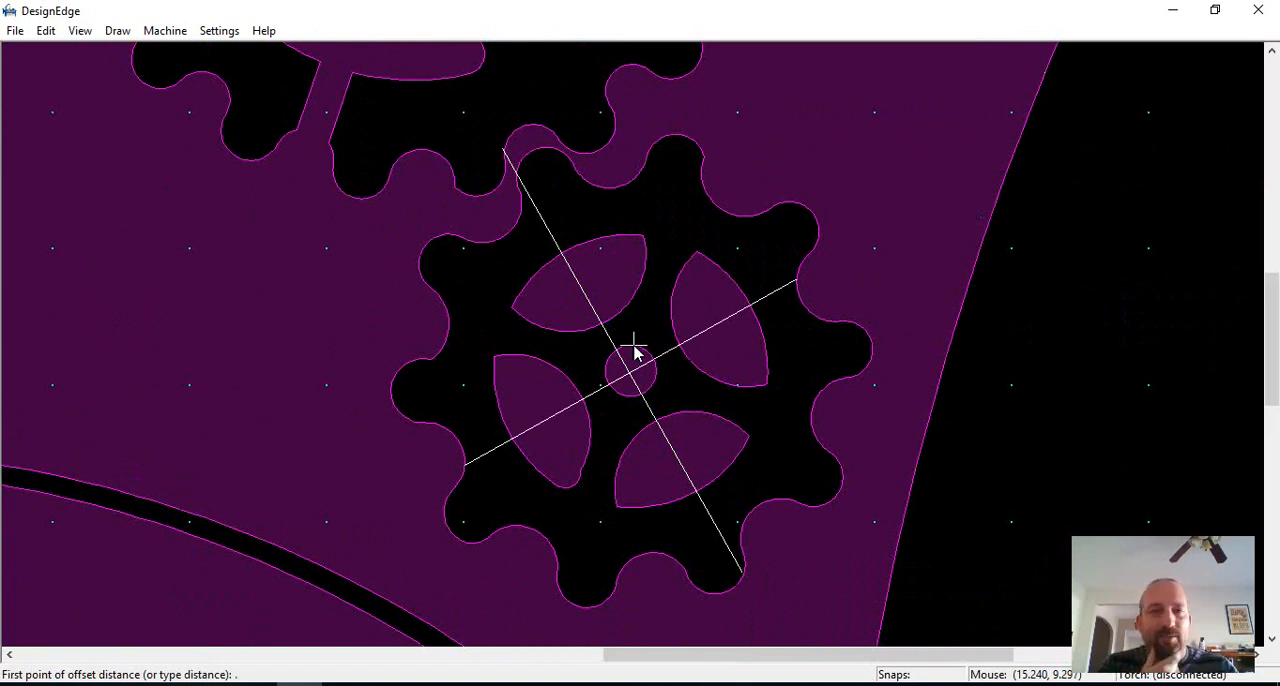
key(Return)
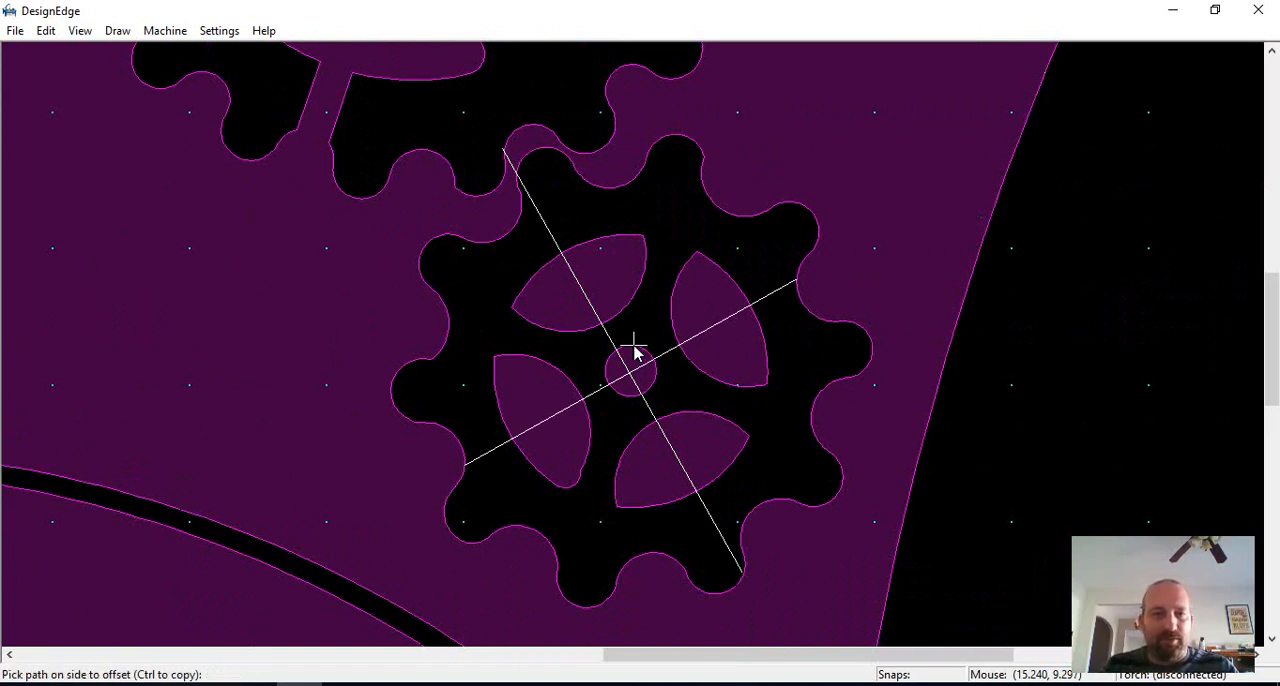
scroll(633, 350, up, 1)
click(588, 330)
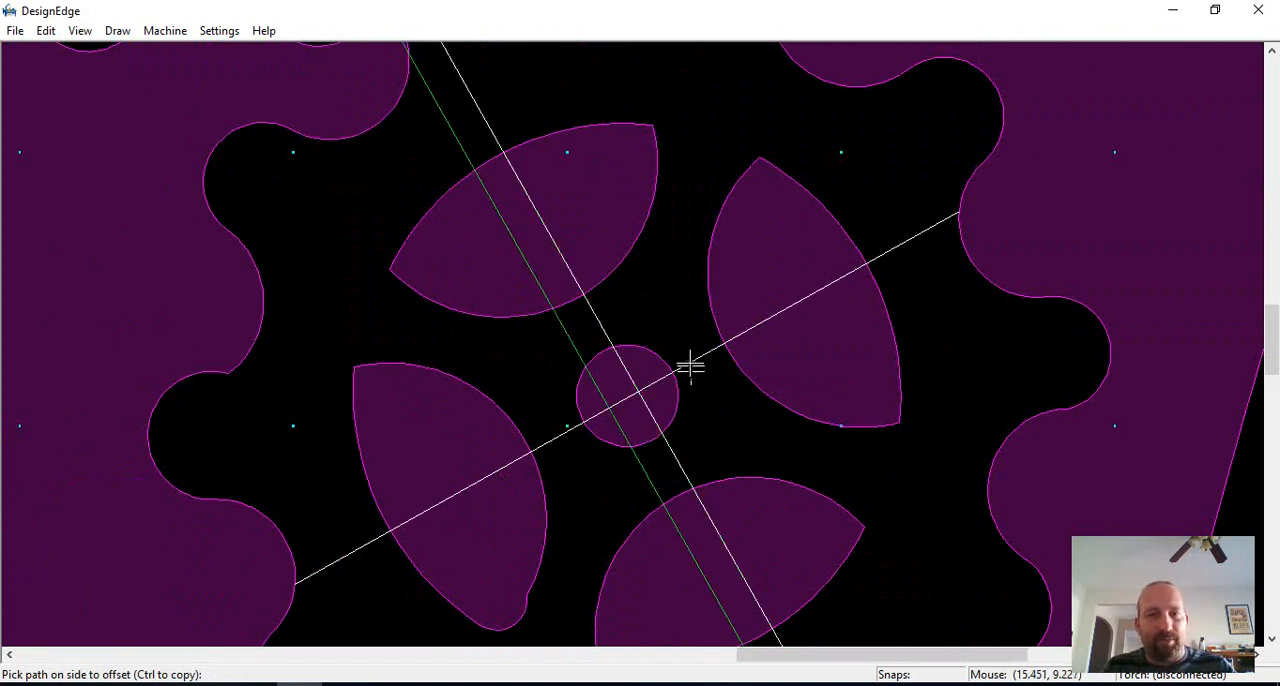
click(692, 368)
key(Escape)
Step: Trim away all segments of the parallel lines inside the small gear's hub circle
scroll(674, 421, up, 1)
scroll(632, 344, up, 1)
key(t)
click(580, 256)
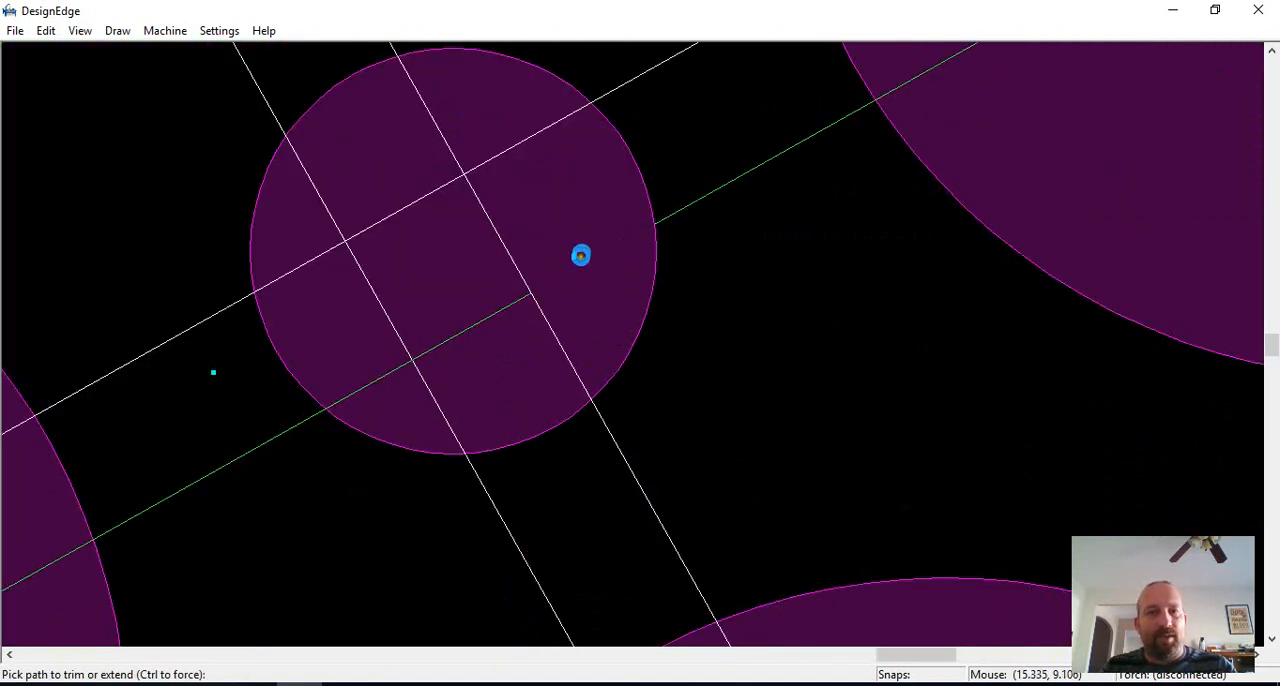
click(504, 246)
click(501, 303)
scroll(600, 370, down, 1)
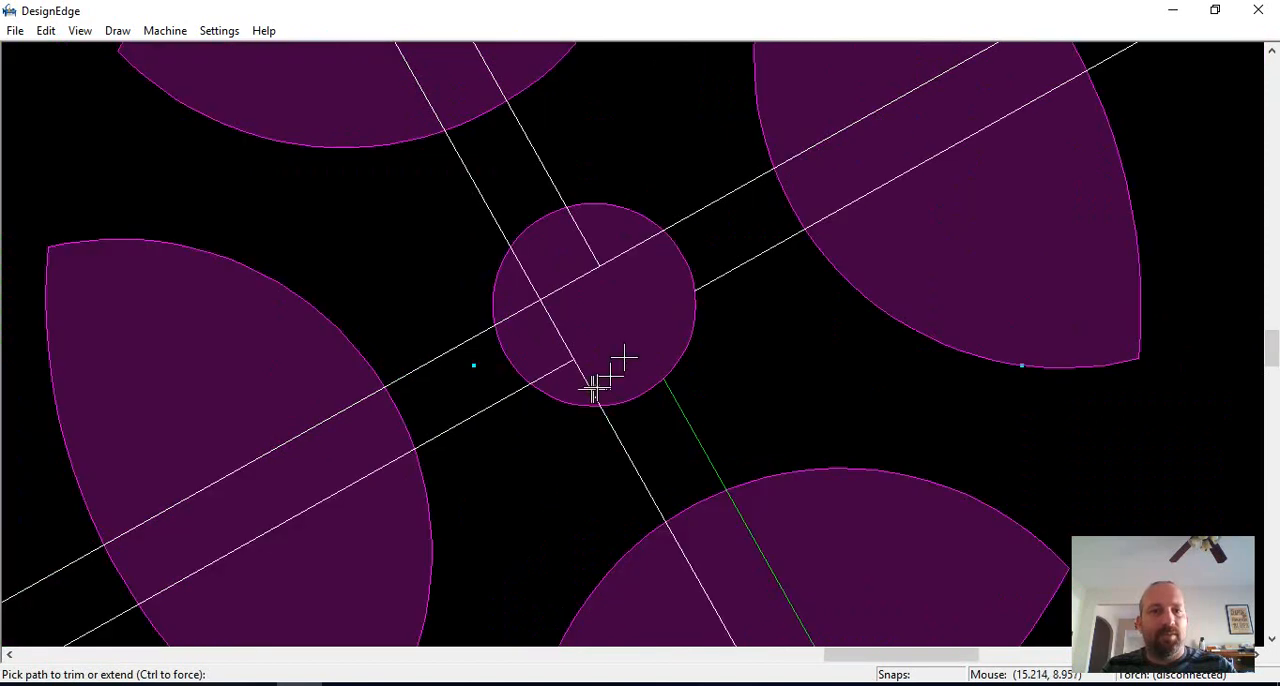
click(549, 296)
click(532, 271)
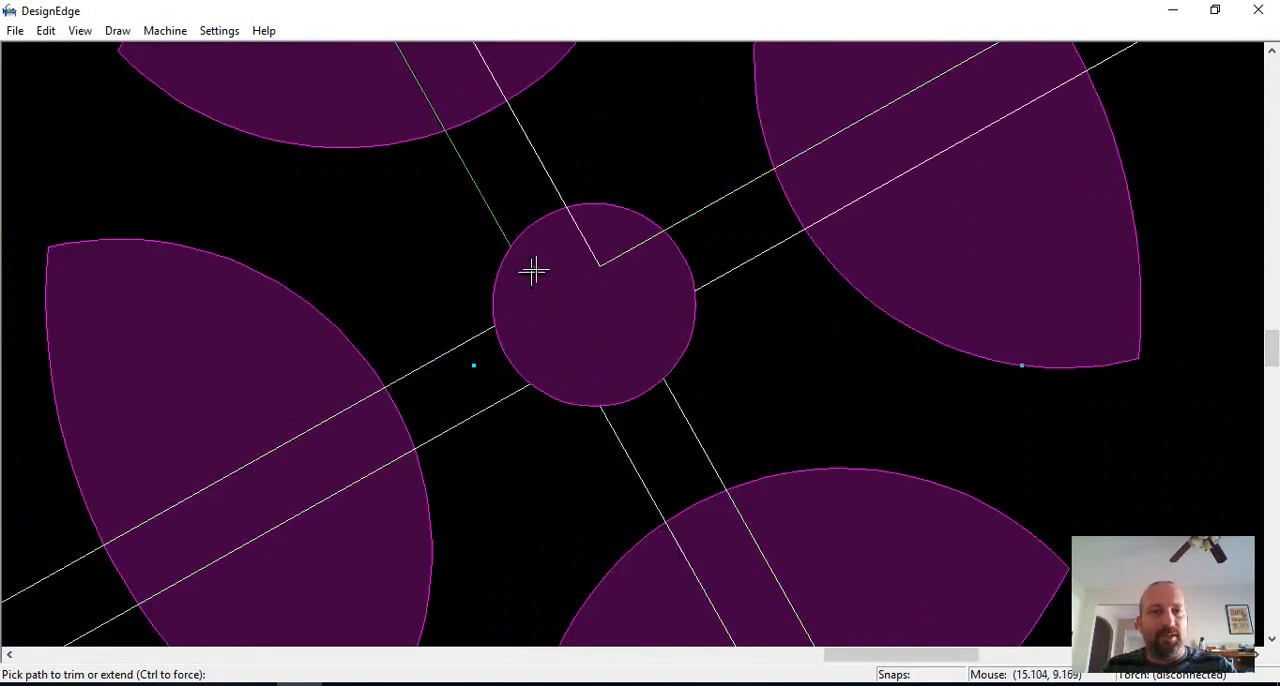
click(584, 243)
click(643, 243)
Step: Trim the upper-right bridge of the small gear, fitting its lines to the toothed outline and opening the petal cutout between them
scroll(680, 300, down, 2)
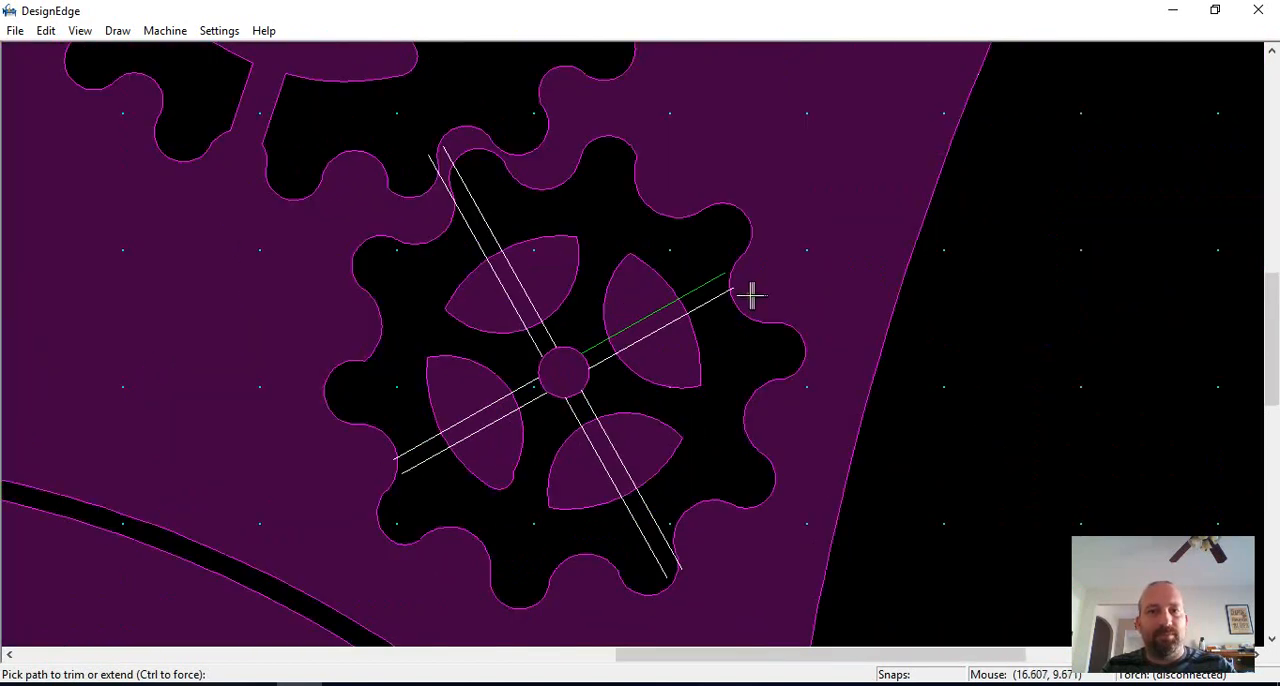
scroll(700, 315, up, 2)
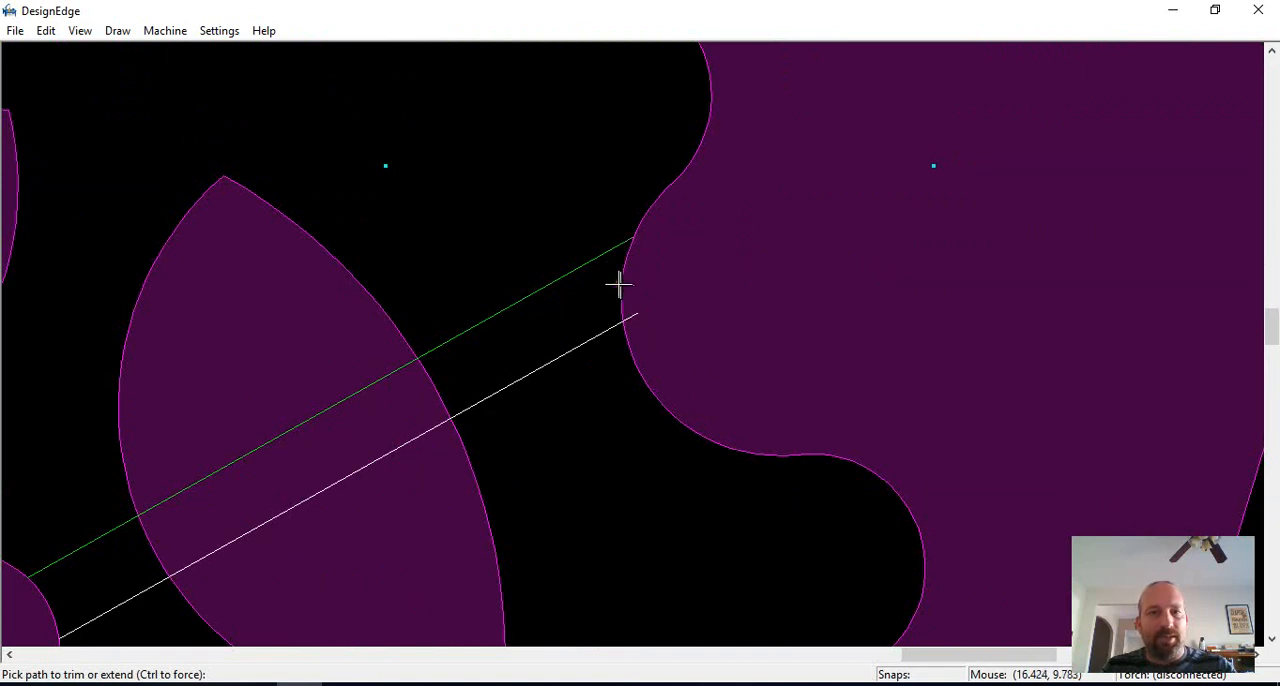
click(620, 284)
click(634, 314)
scroll(574, 380, down, 1)
click(566, 343)
click(549, 341)
click(535, 390)
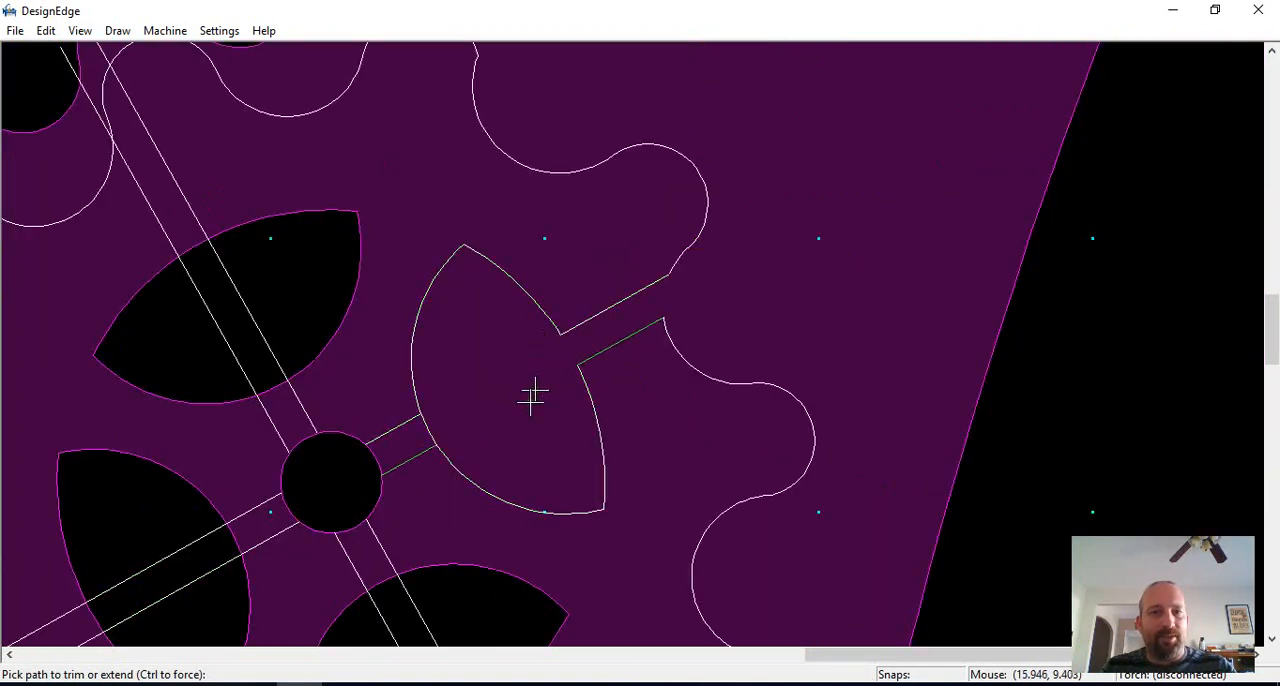
scroll(533, 395, down, 1)
scroll(620, 355, up, 1)
click(547, 357)
Step: Trim the hub circle between each pair of lines so that it opens into all the bridges
scroll(505, 400, up, 1)
click(625, 313)
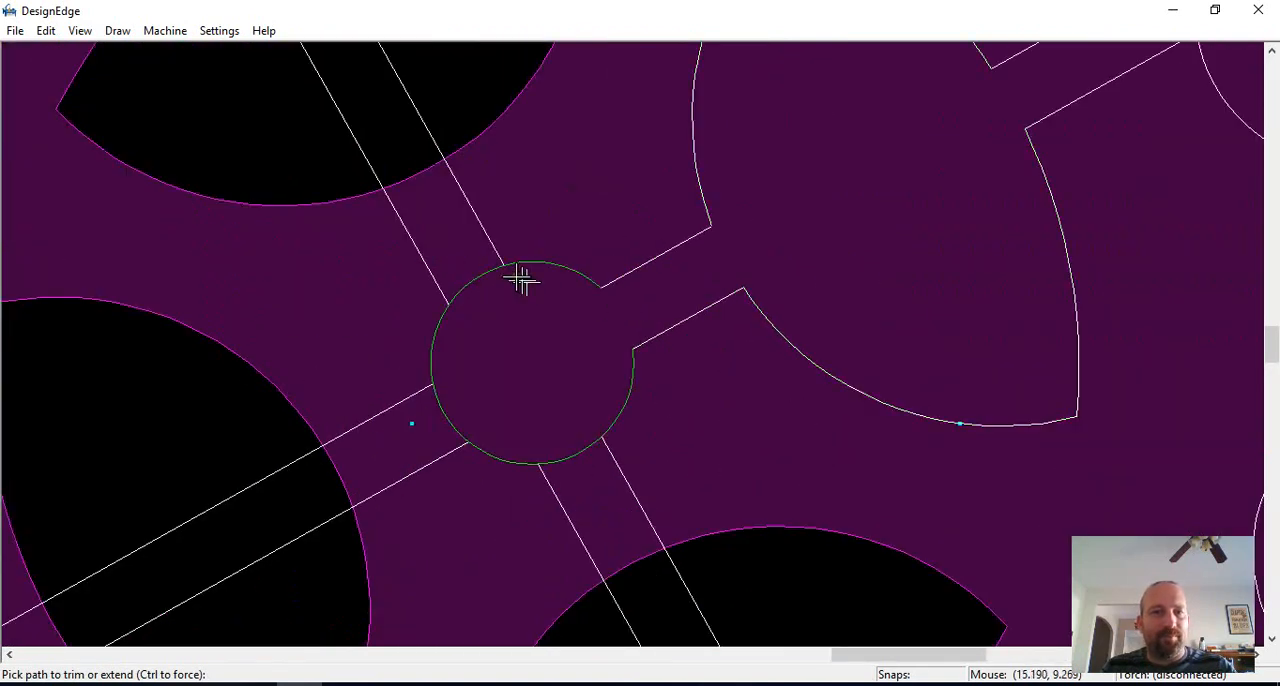
click(440, 400)
Step: Trim the lower-right bridge of the small gear, opening the petal cutout and the toothed outline between its lines
scroll(565, 461, down, 1)
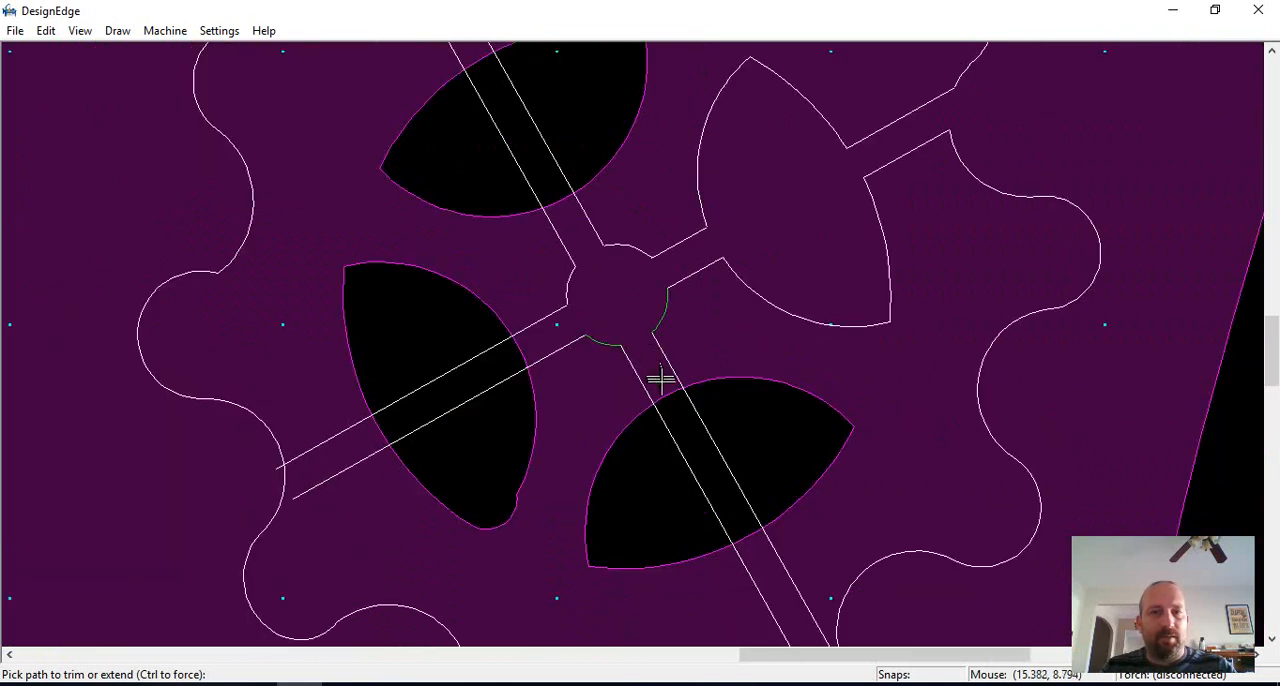
click(700, 451)
scroll(631, 343, down, 2)
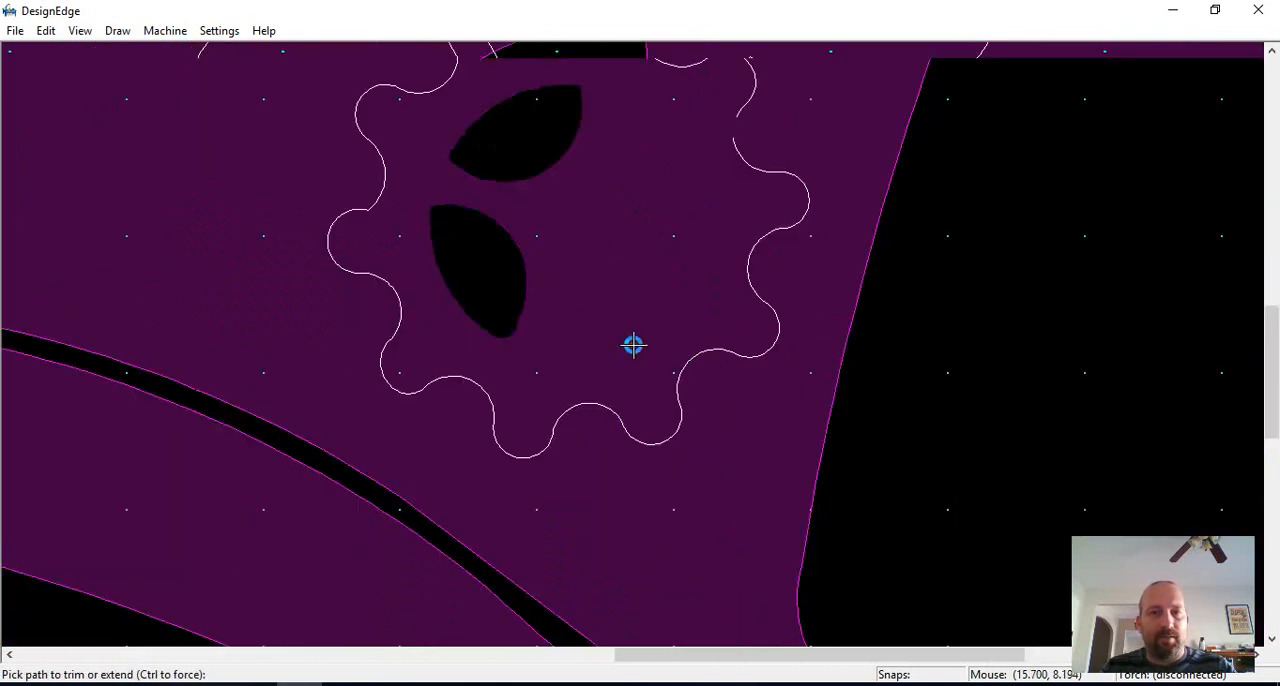
scroll(629, 340, up, 3)
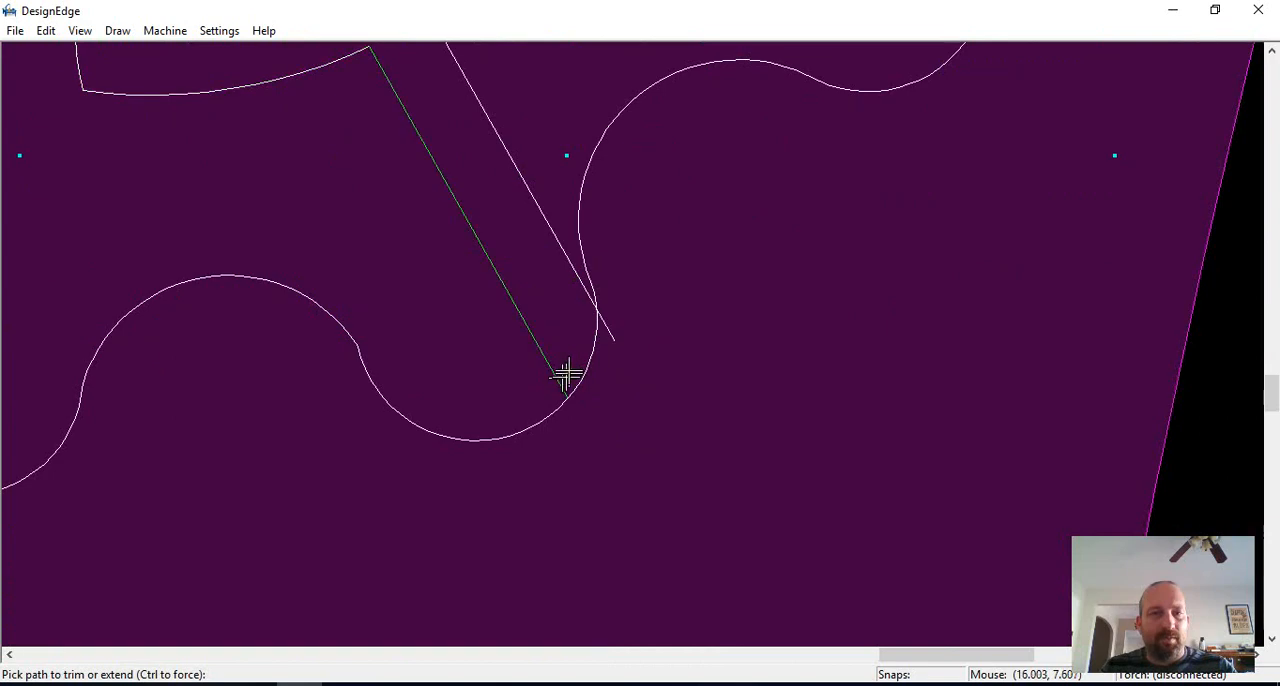
click(609, 340)
scroll(607, 333, down, 2)
scroll(615, 338, up, 3)
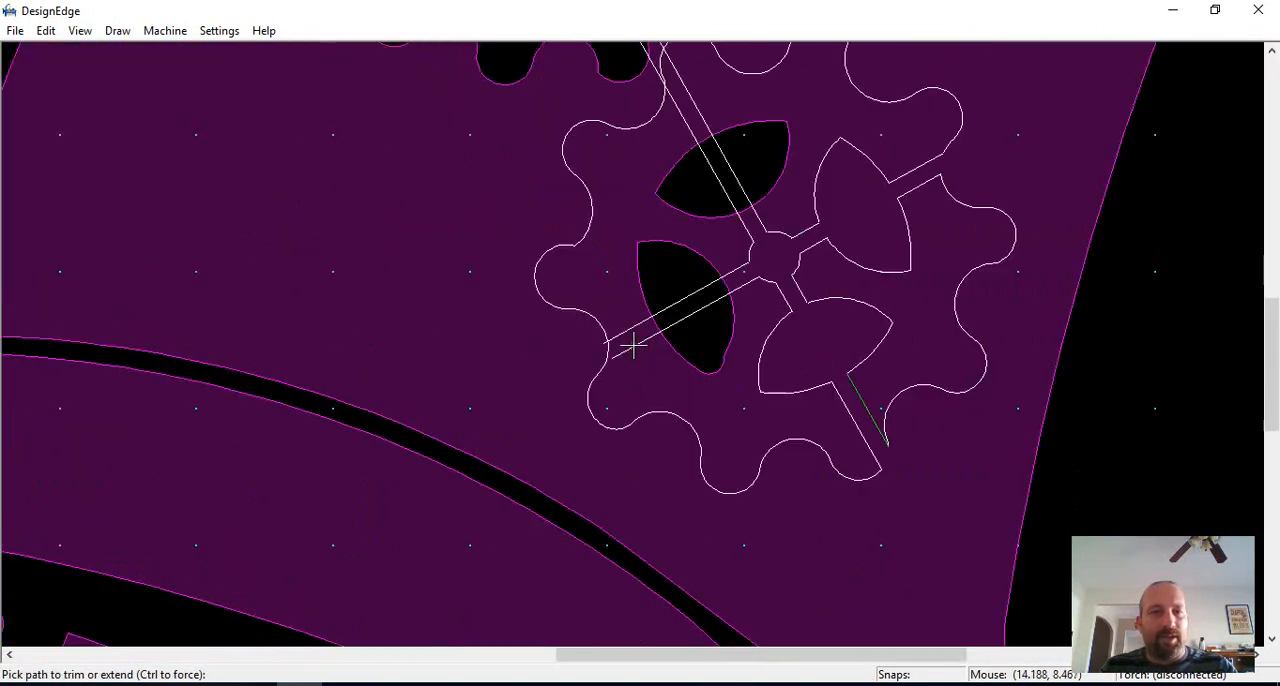
Step: Trim the lower-left bridge of the small gear, opening the toothed outline and both sides of the petal cutout
click(639, 219)
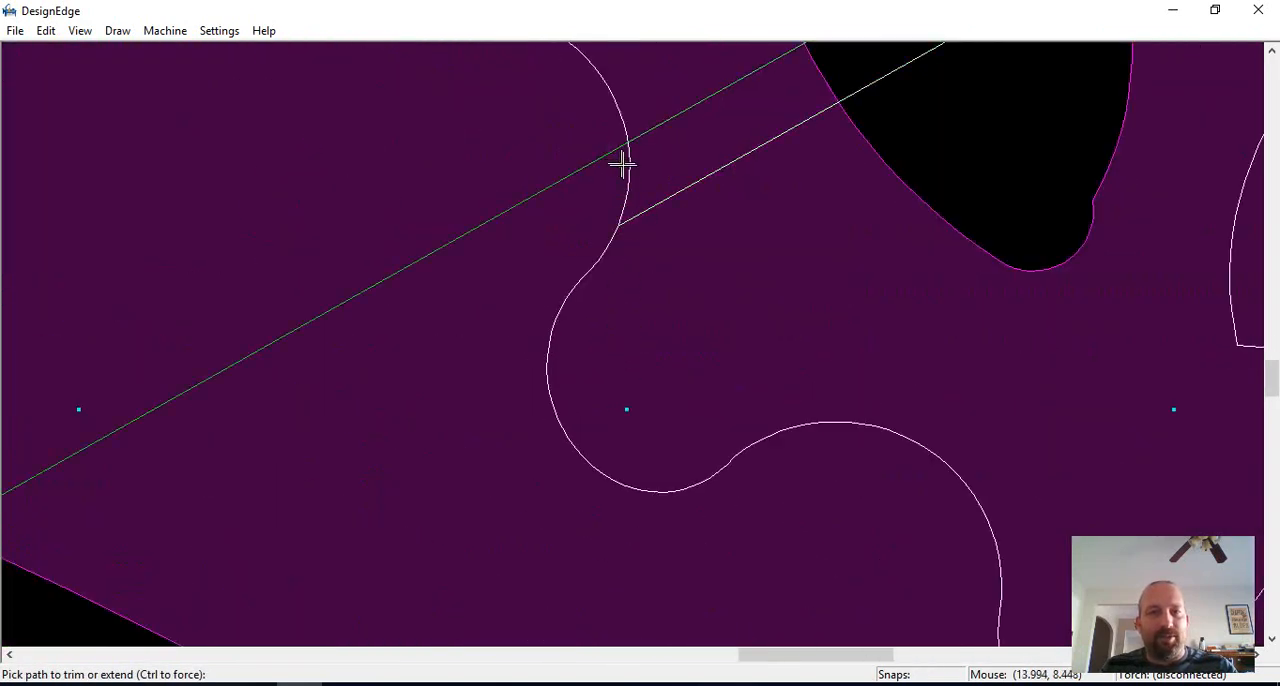
click(613, 151)
scroll(633, 344, down, 1)
click(727, 307)
click(747, 272)
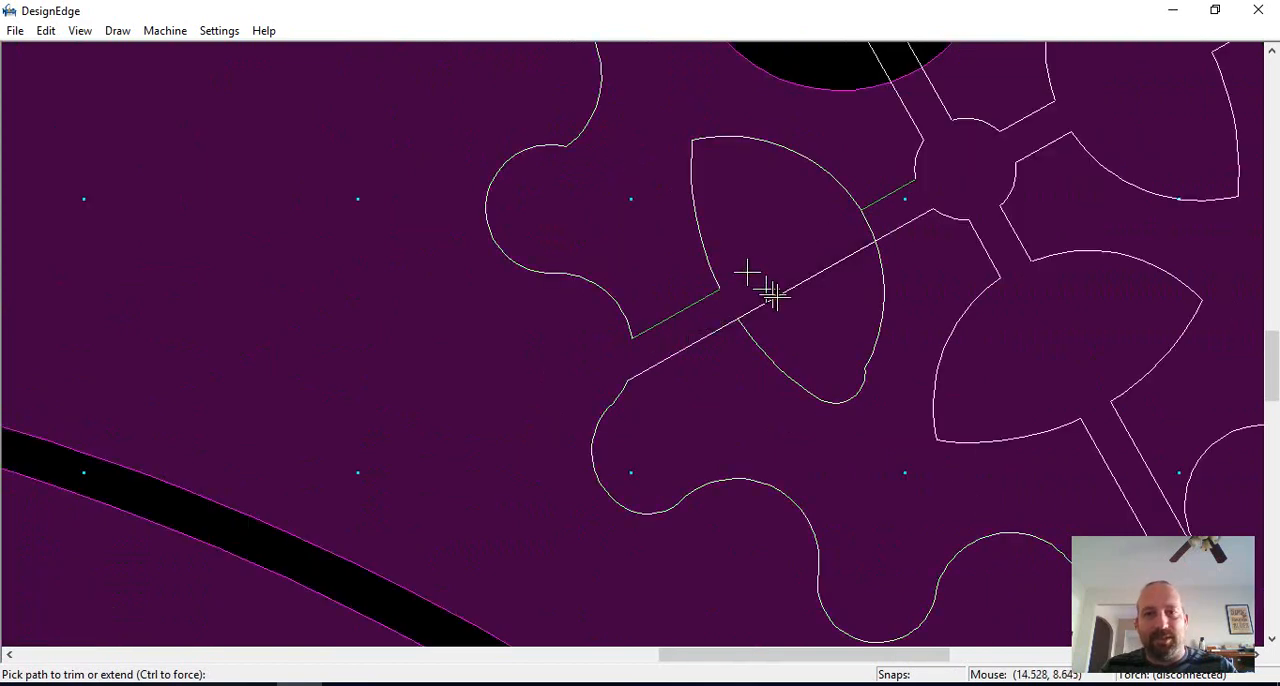
click(777, 297)
scroll(843, 252, down, 1)
scroll(642, 334, up, 1)
click(636, 338)
Step: Trim the upper-left bridge of the small gear, opening its petal cutout and fitting the lines to the toothed outline
click(658, 197)
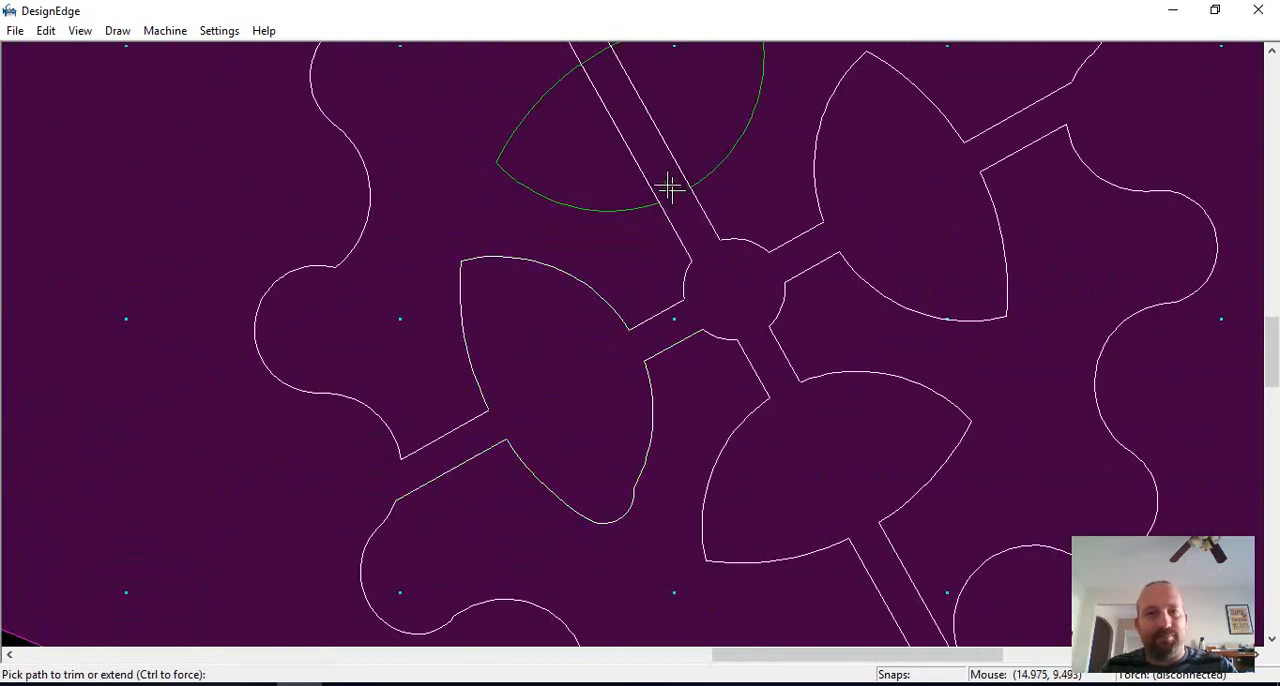
scroll(629, 337, down, 2)
scroll(566, 232, up, 2)
click(566, 234)
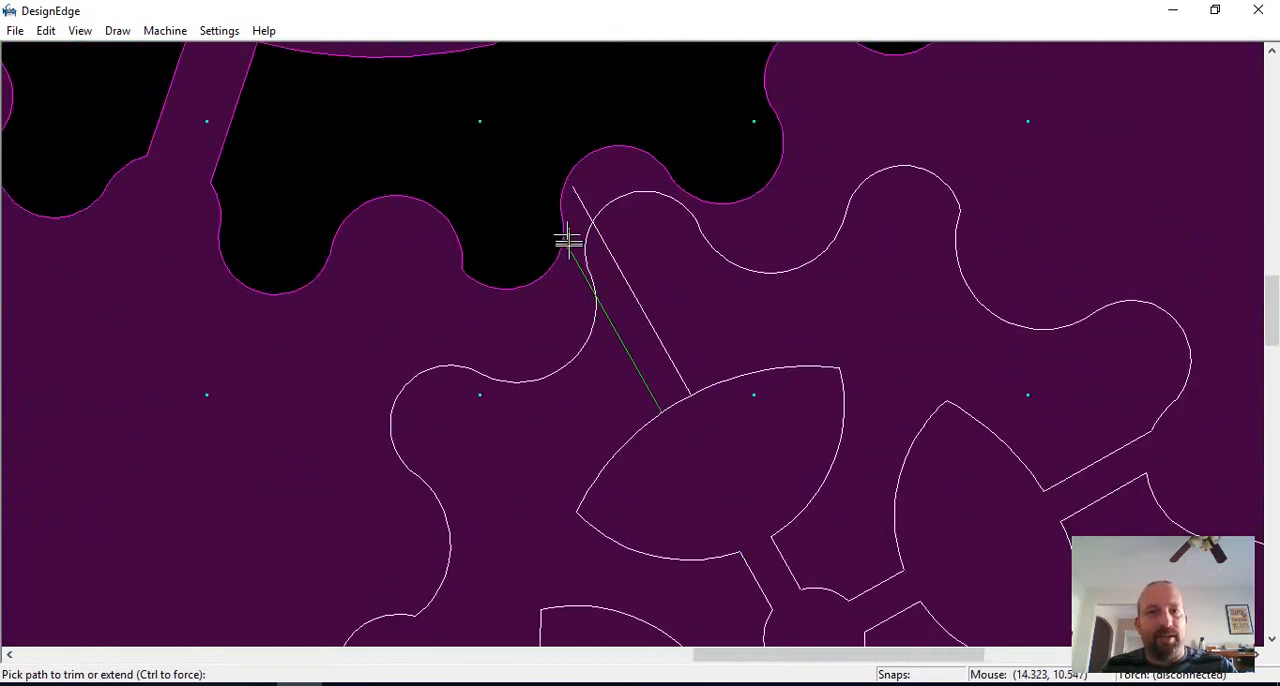
click(583, 212)
scroll(583, 260, down, 2)
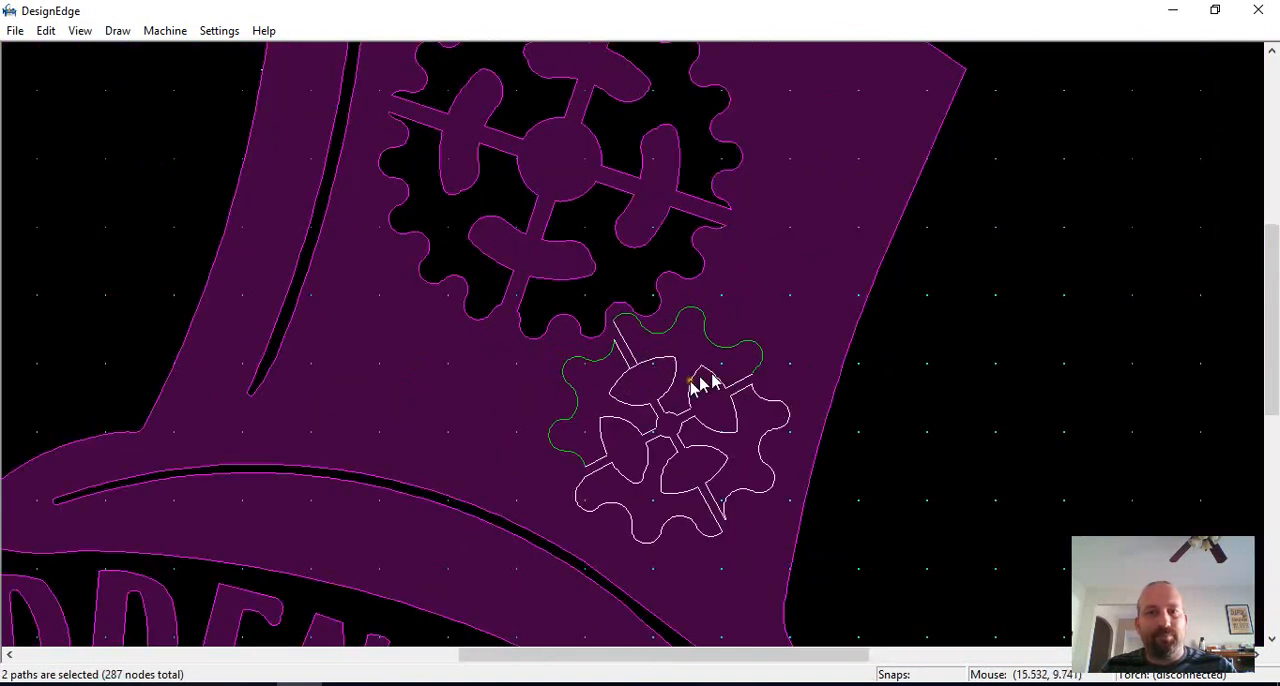
scroll(575, 338, up, 2)
click(542, 305)
key(Escape)
scroll(683, 402, down, 1)
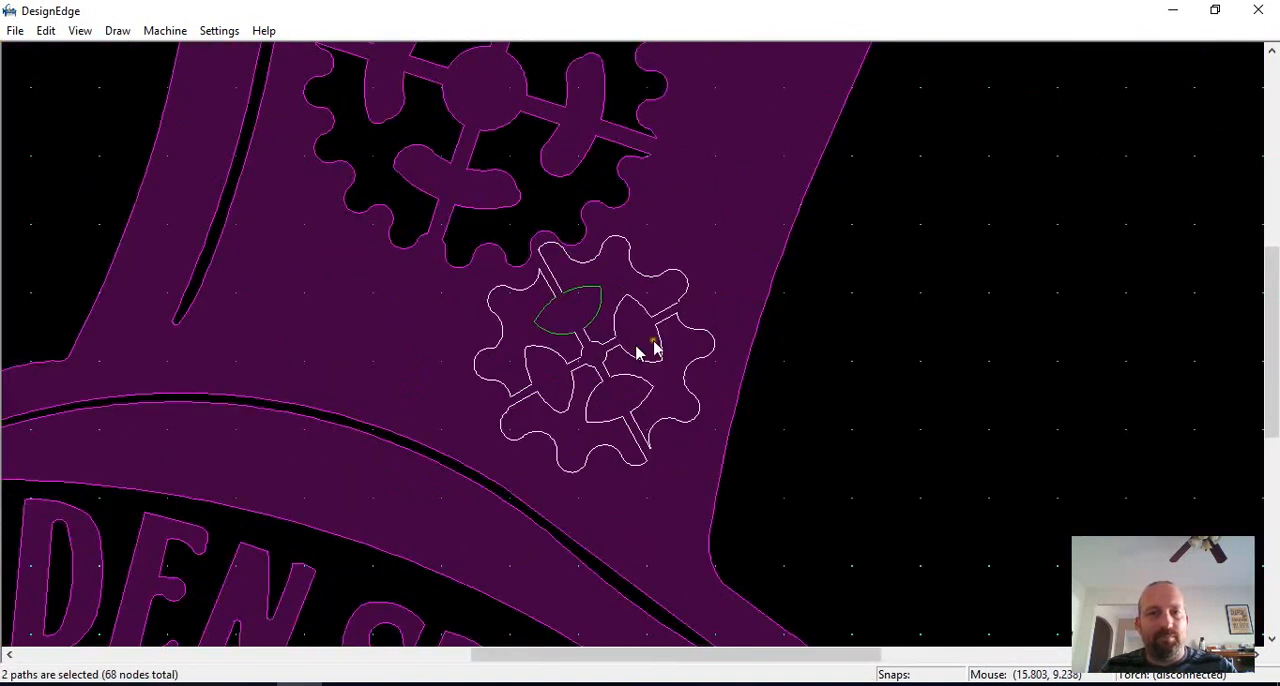
Step: Join all of the small gear's trimmed segments into closed paths and clear the selection
drag(817, 223, 363, 539)
click(935, 435)
Step: Draw an arc along the base of the word HIDDEN, from the H's lower-left corner to the bottom of the N
scroll(514, 372, down, 3)
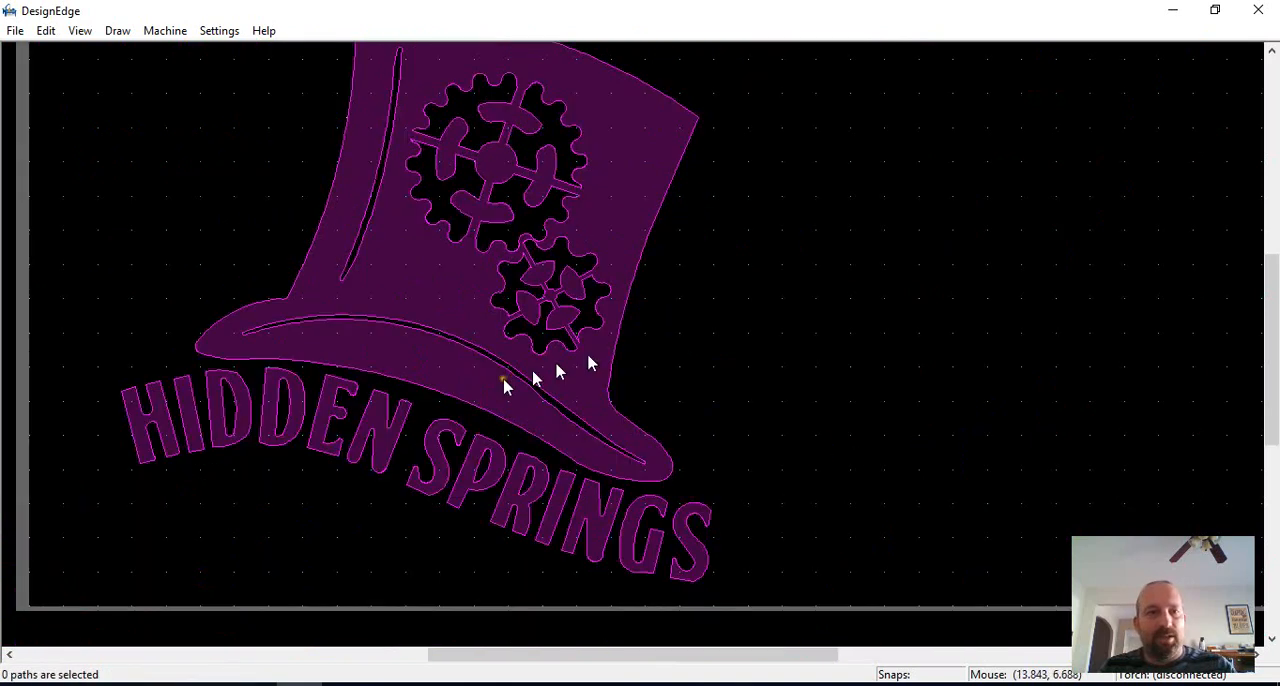
scroll(575, 370, up, 4)
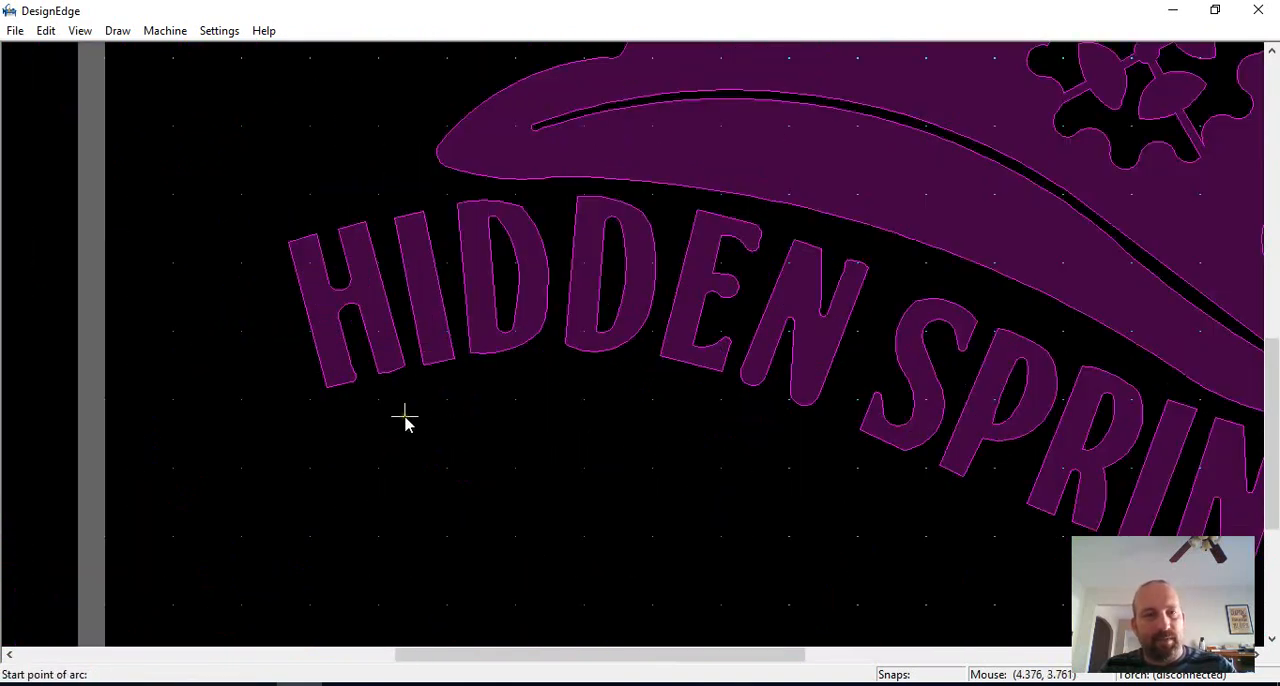
click(806, 404)
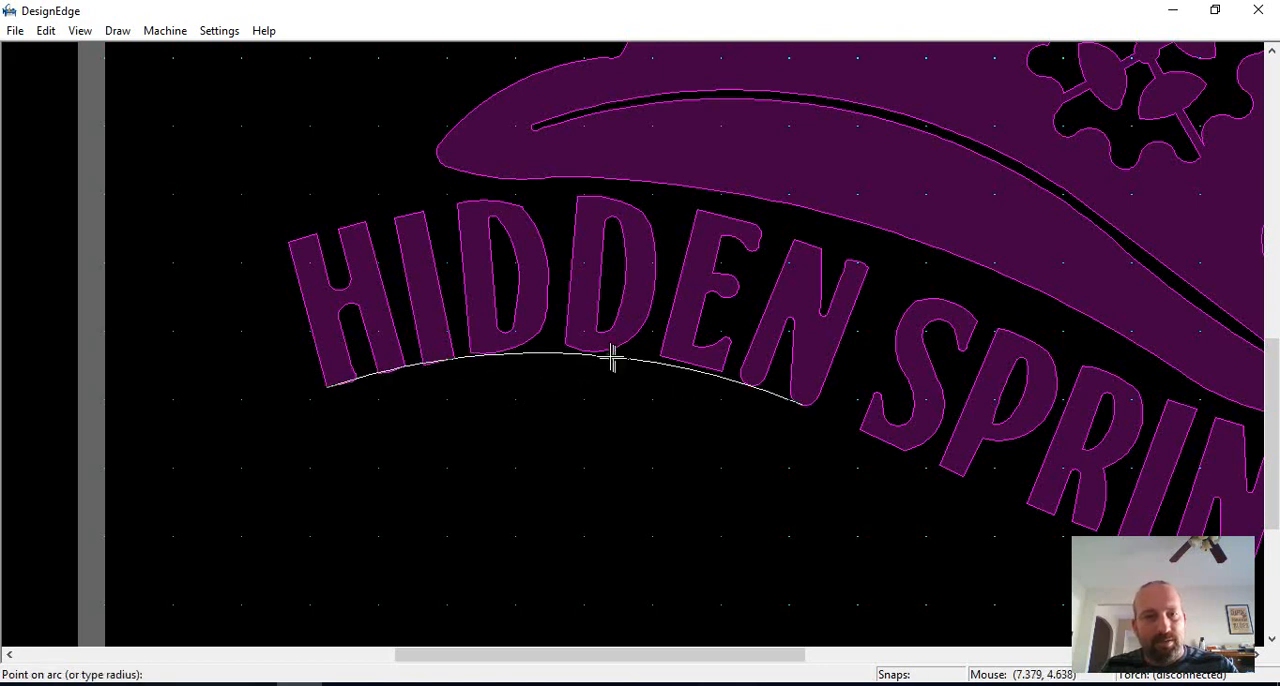
click(608, 354)
Step: Draw an arc along the base of the word SPRINGS, from the bottom of HIDDEN's N to the final S
key(a)
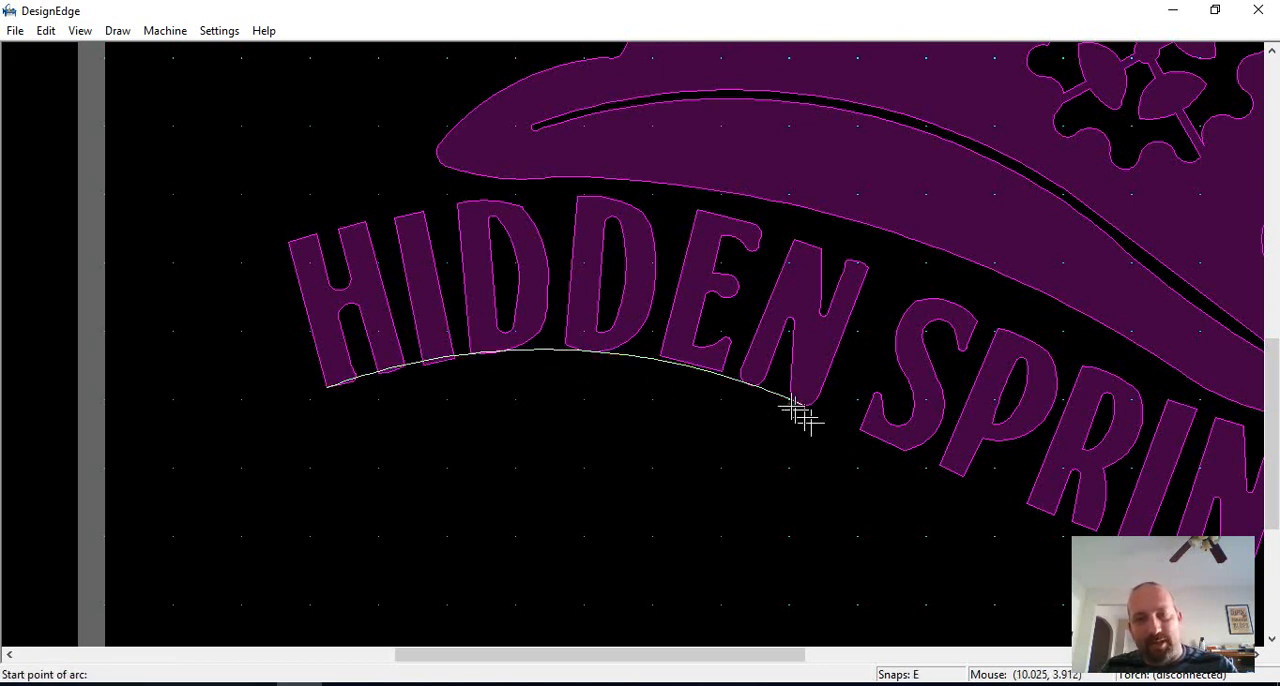
click(804, 406)
scroll(902, 478, down, 1)
scroll(808, 412, up, 1)
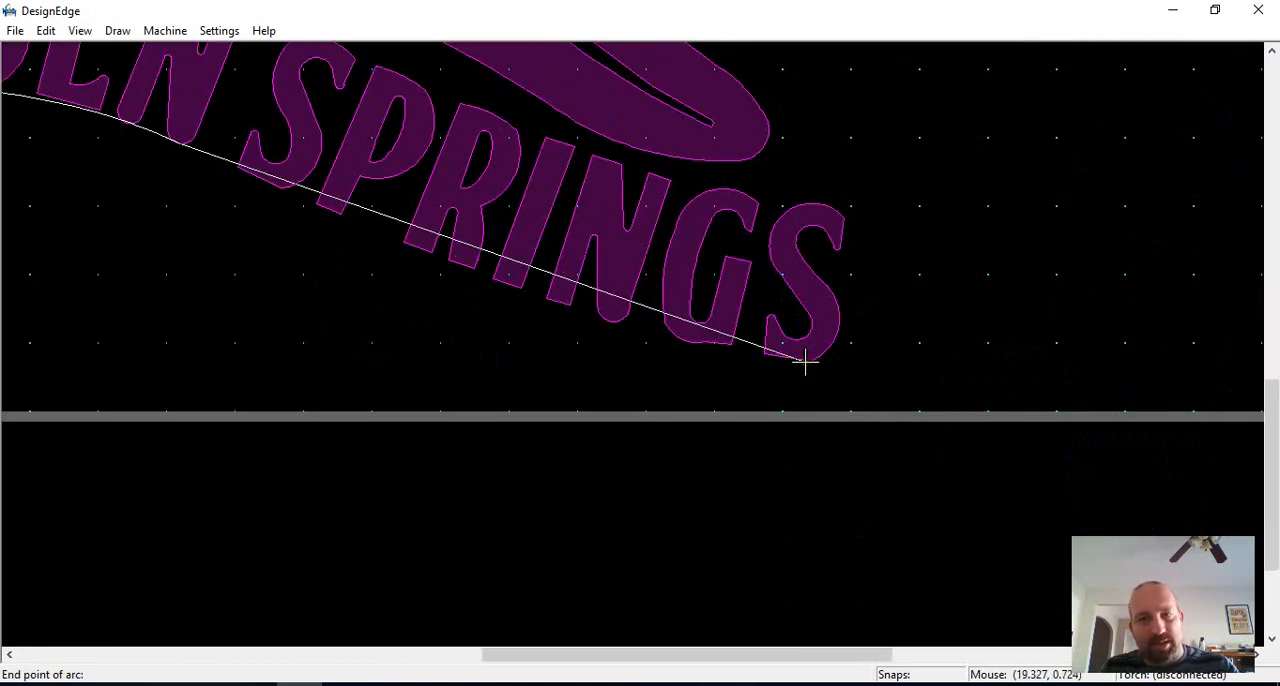
click(808, 360)
scroll(700, 350, down, 1)
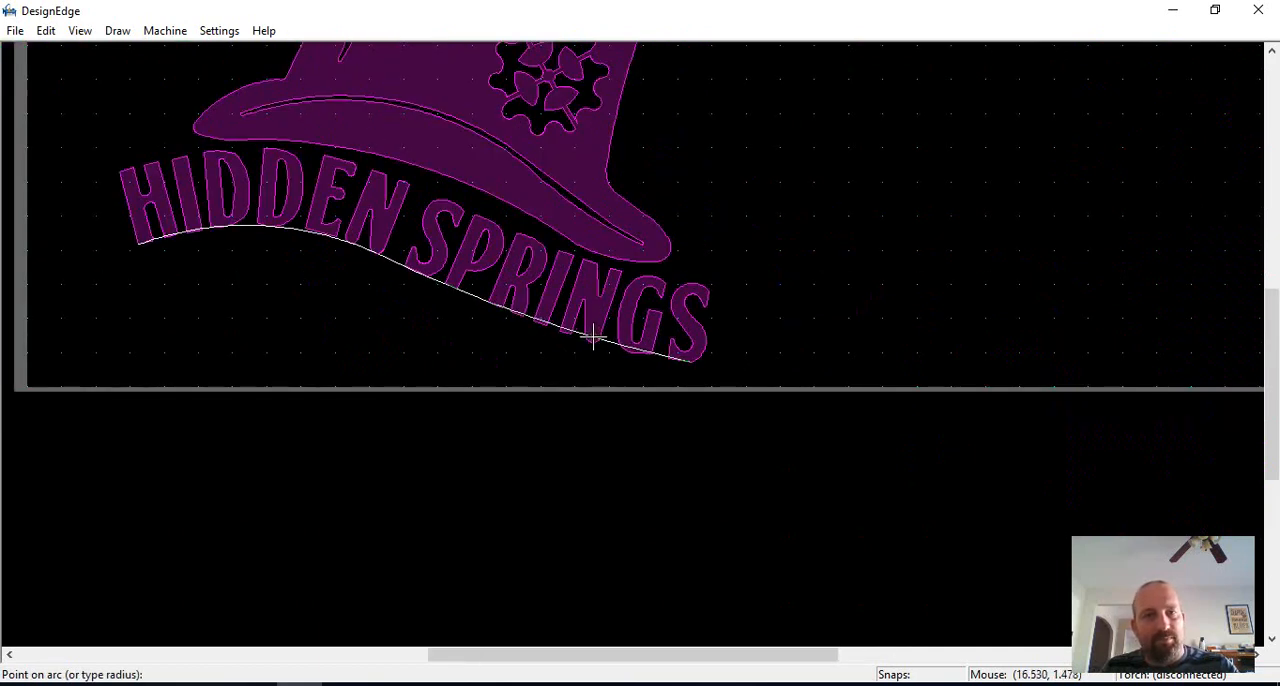
click(592, 340)
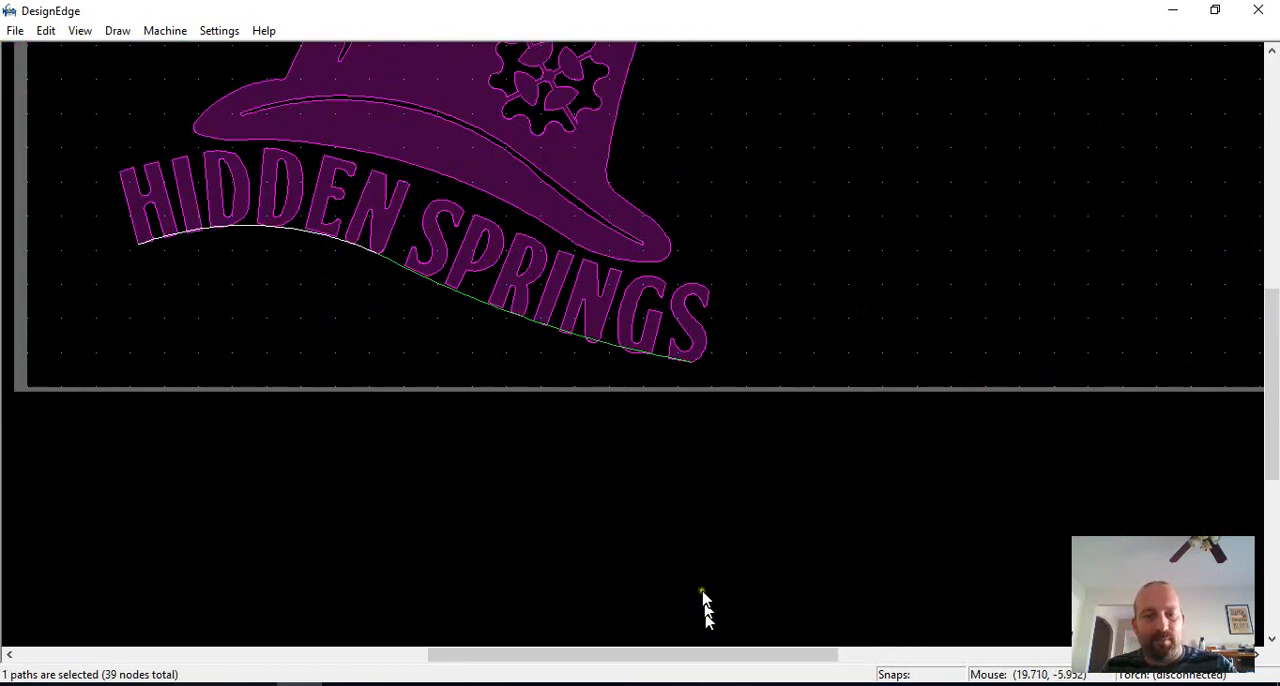
Step: Join the two arcs beneath HIDDEN and SPRINGS into a single path
key(j)
scroll(504, 459, up, 1)
scroll(510, 108, down, 1)
scroll(564, 235, up, 1)
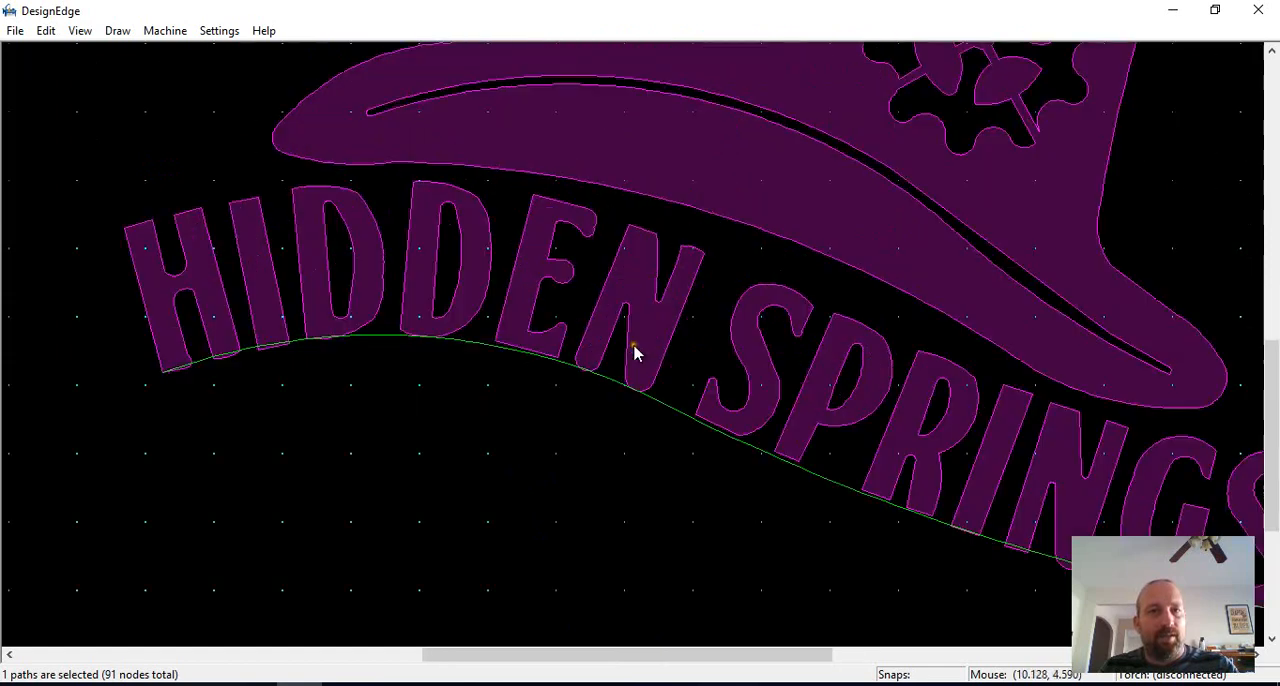
key(o)
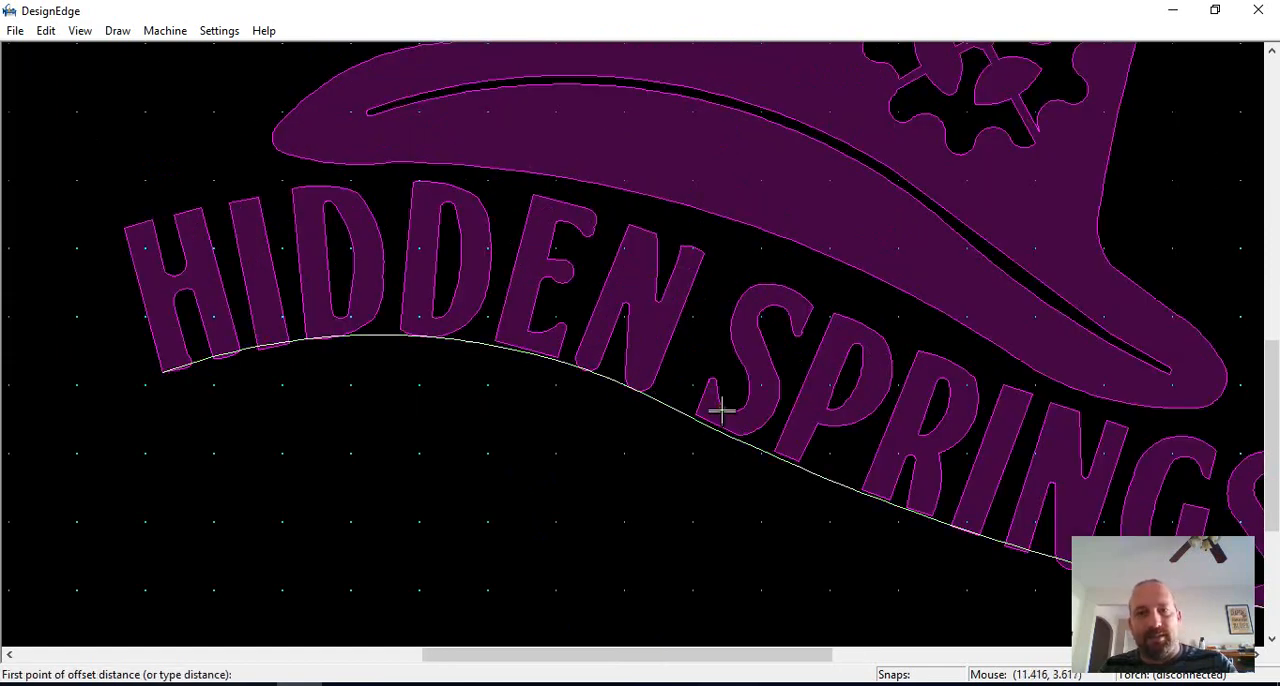
scroll(710, 428, down, 1)
key(Escape)
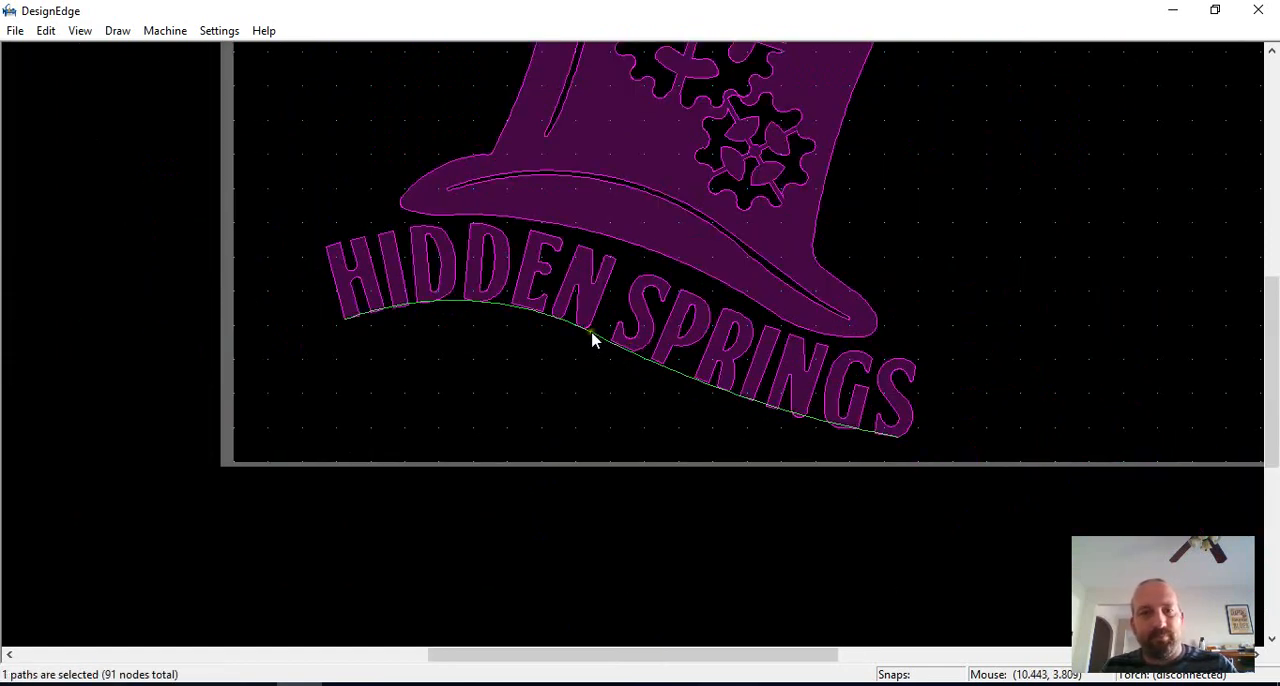
key(m)
click(614, 380)
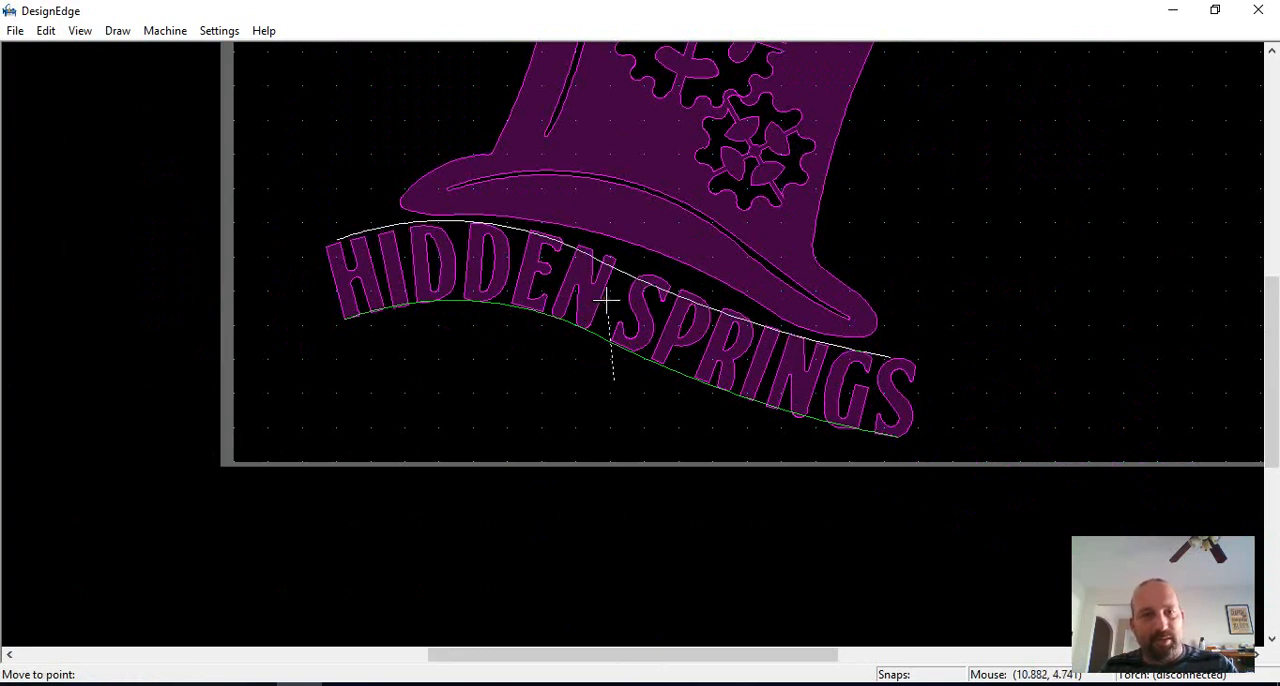
key(Escape)
middle_drag(603, 320, 633, 345)
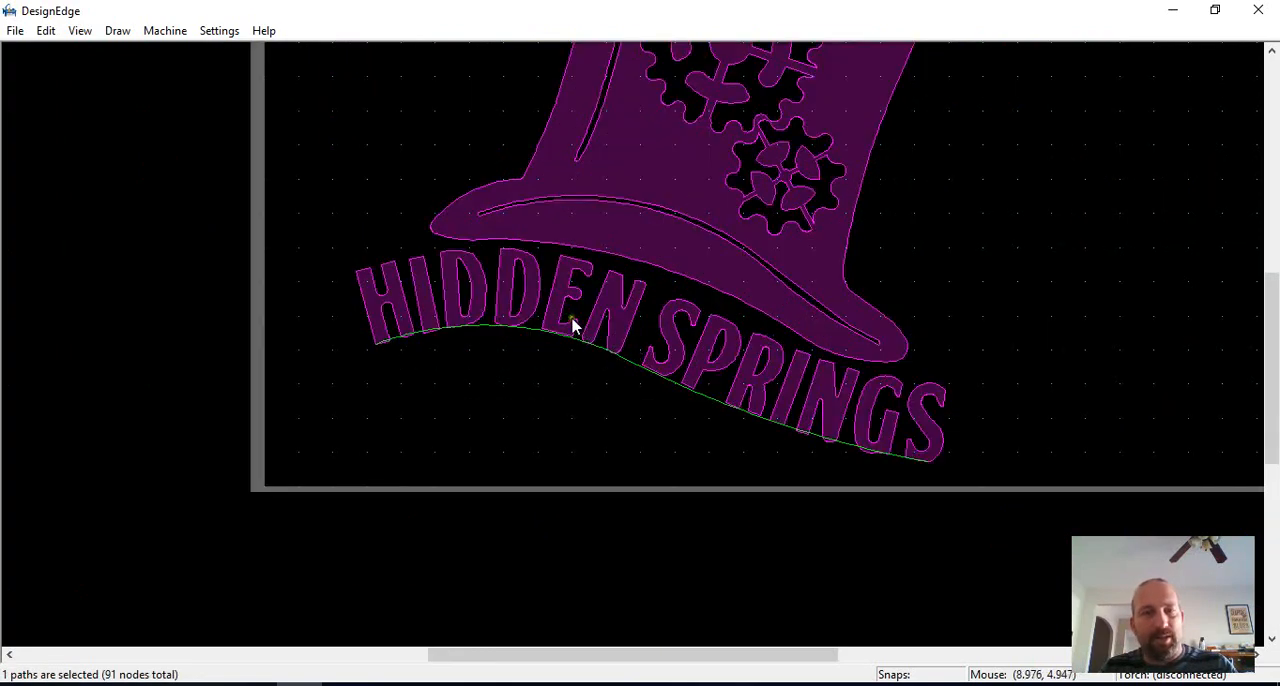
Step: Offset a parallel copy of the baseline curve upward so it crosses the feet of the letters
scroll(573, 325, up, 1)
key(o)
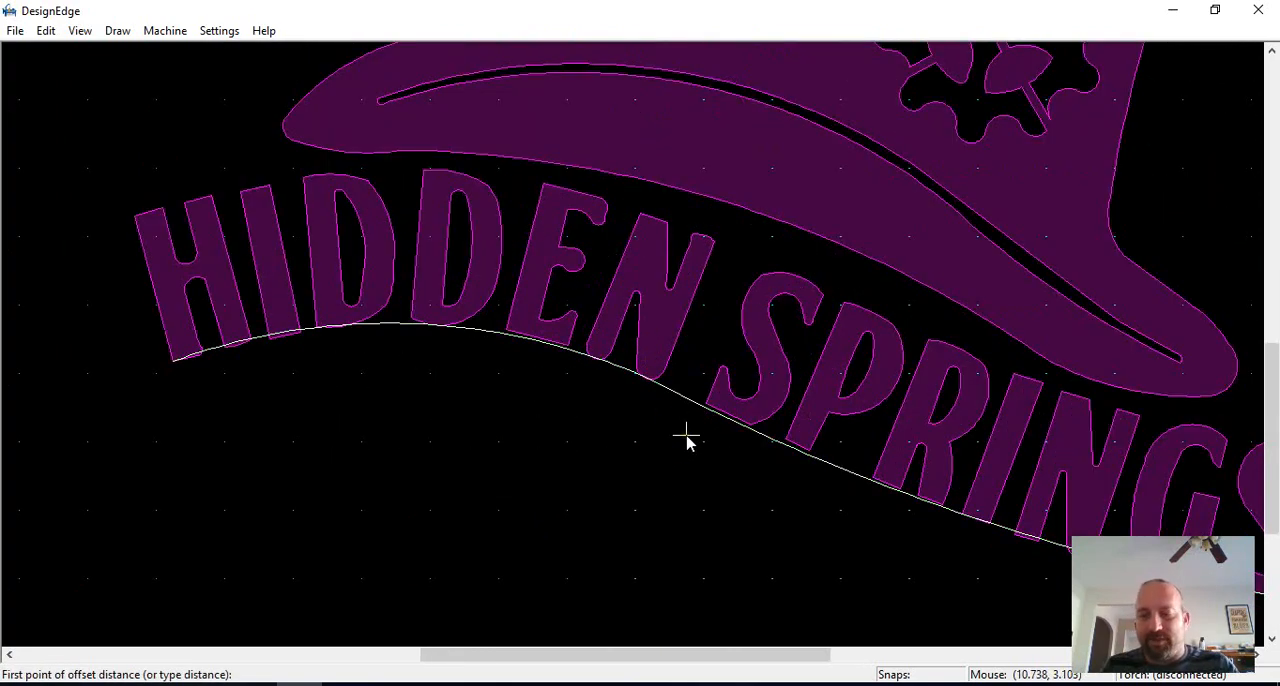
key(Return)
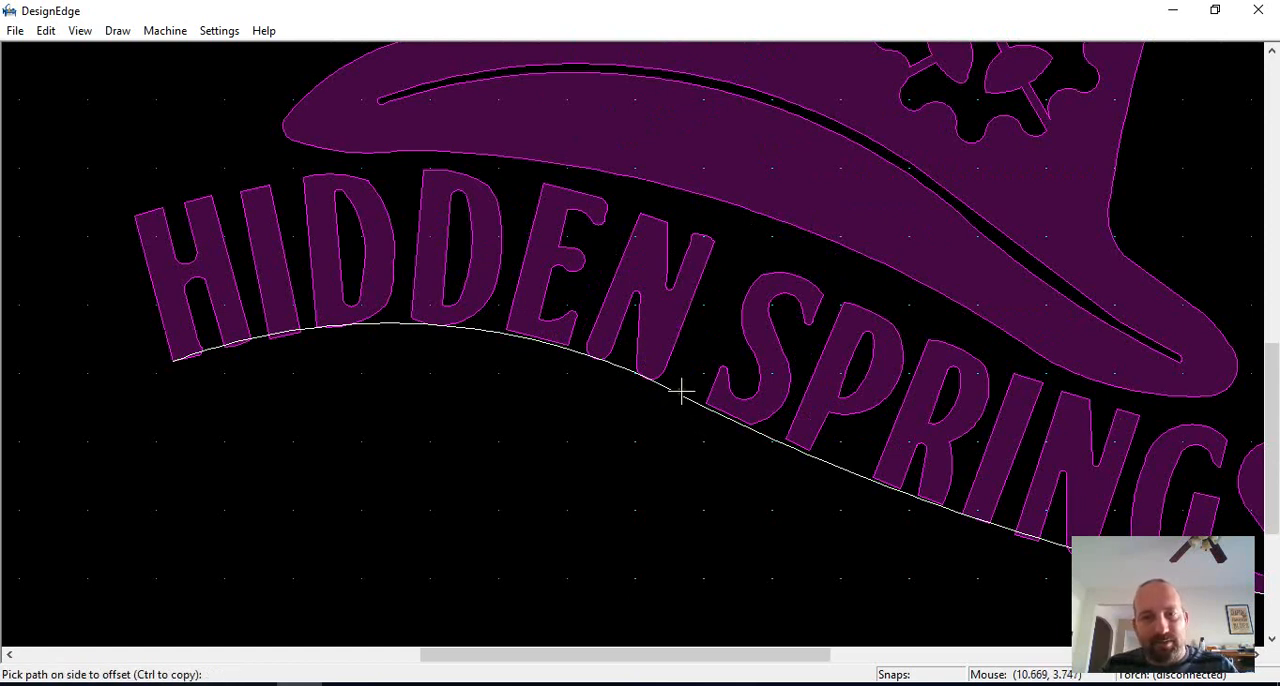
click(680, 392)
scroll(657, 351, down, 2)
scroll(663, 363, up, 1)
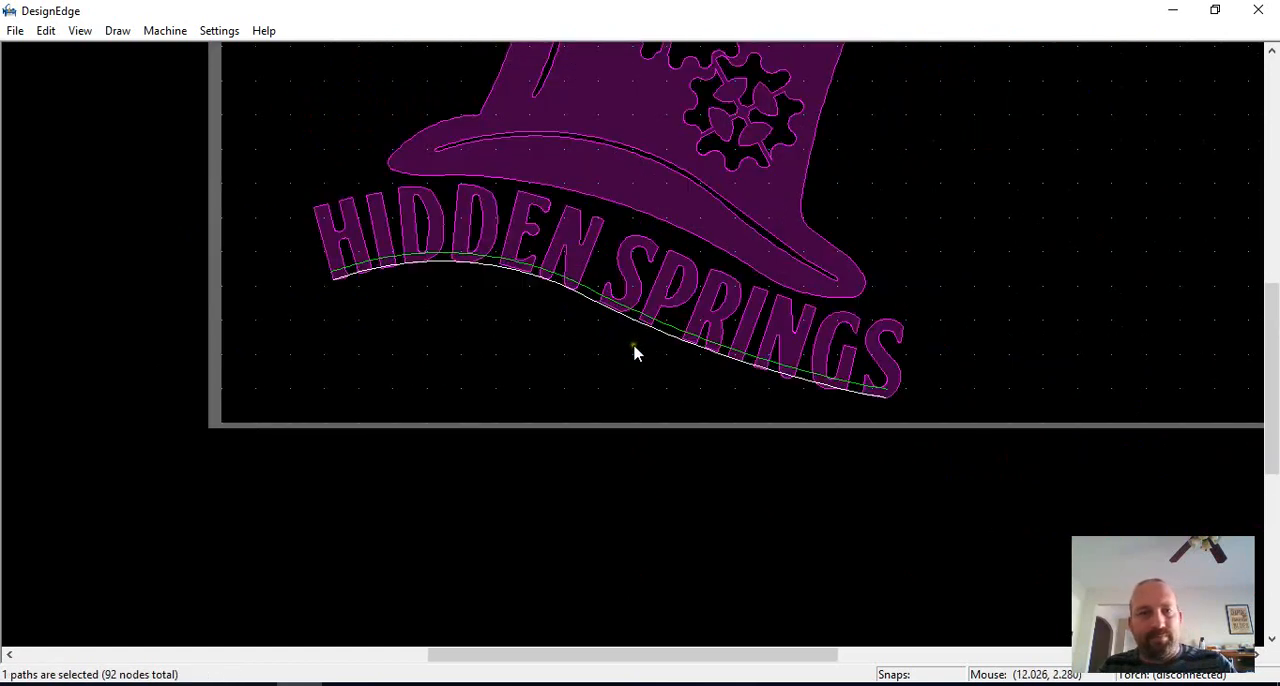
Step: Select both parallel curves and move them slightly down so they straddle the base of the lettering
scroll(634, 346, up, 1)
click(539, 244)
key(m)
click(556, 295)
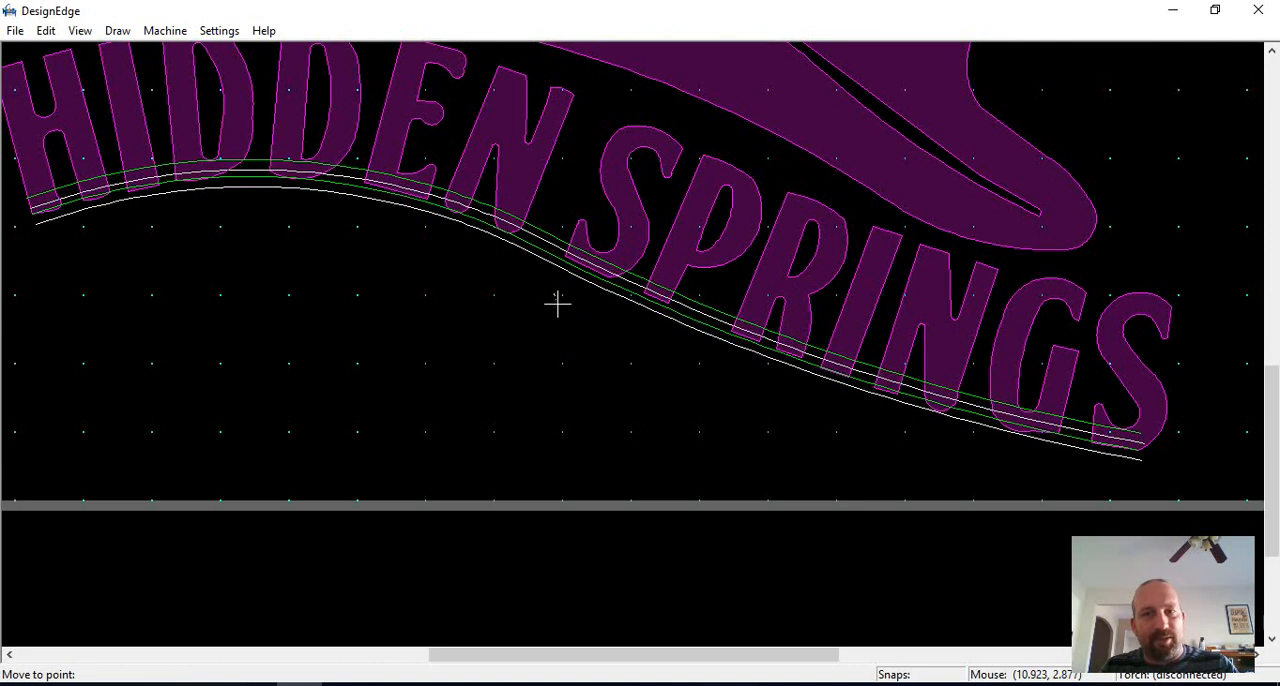
click(557, 303)
Step: Close the end of the two curves below the final S with a straight line between their endpoints
scroll(700, 380, down, 1)
scroll(636, 346, up, 3)
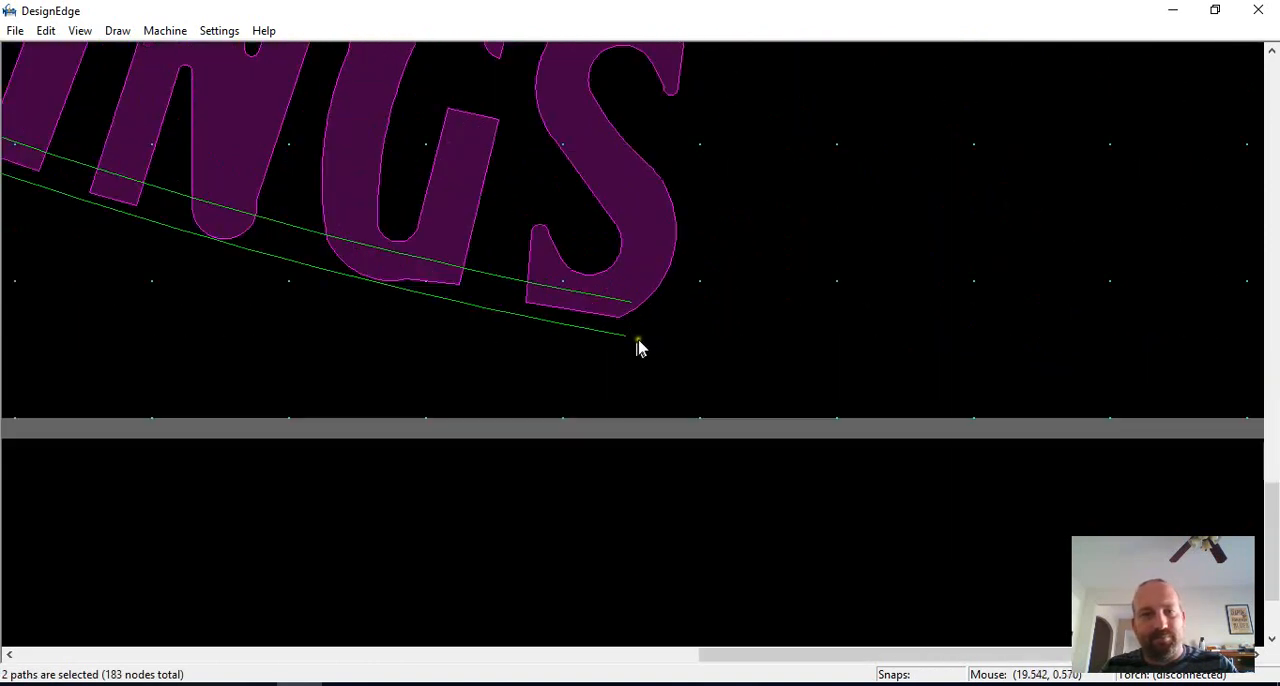
key(l)
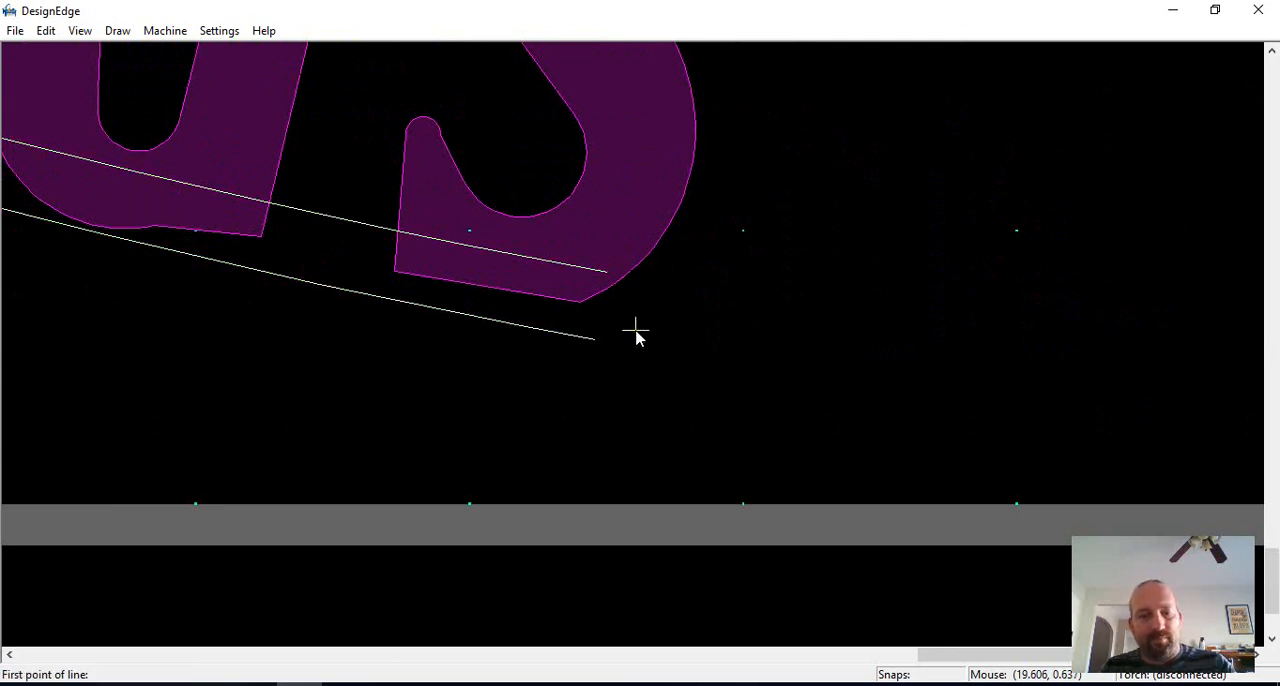
click(602, 278)
scroll(586, 351, down, 1)
scroll(634, 343, up, 1)
click(622, 346)
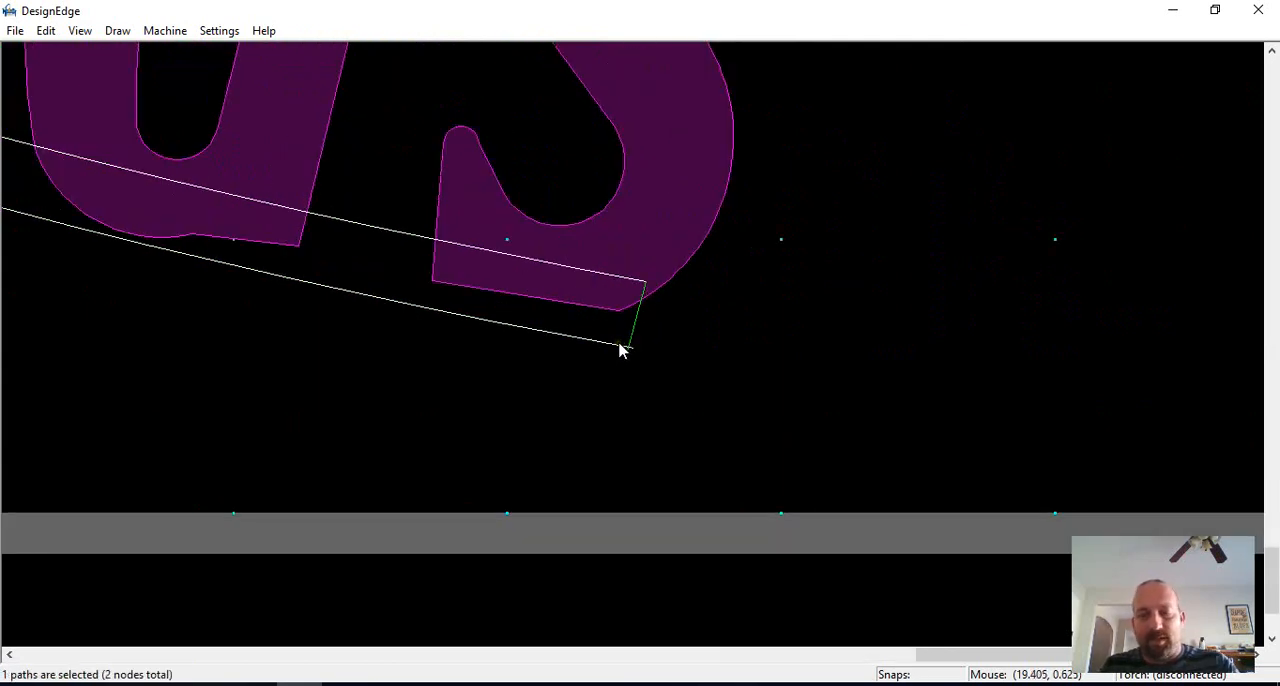
key(l)
click(631, 285)
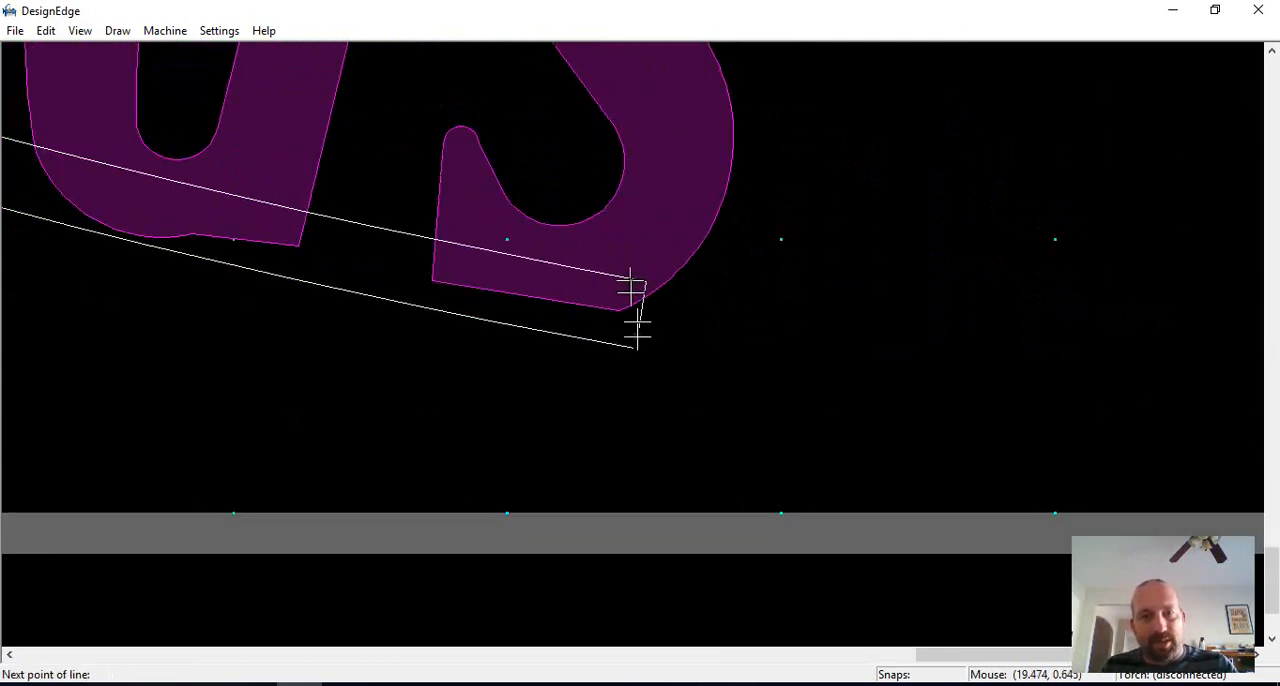
click(628, 347)
scroll(634, 349, down, 3)
scroll(629, 346, up, 4)
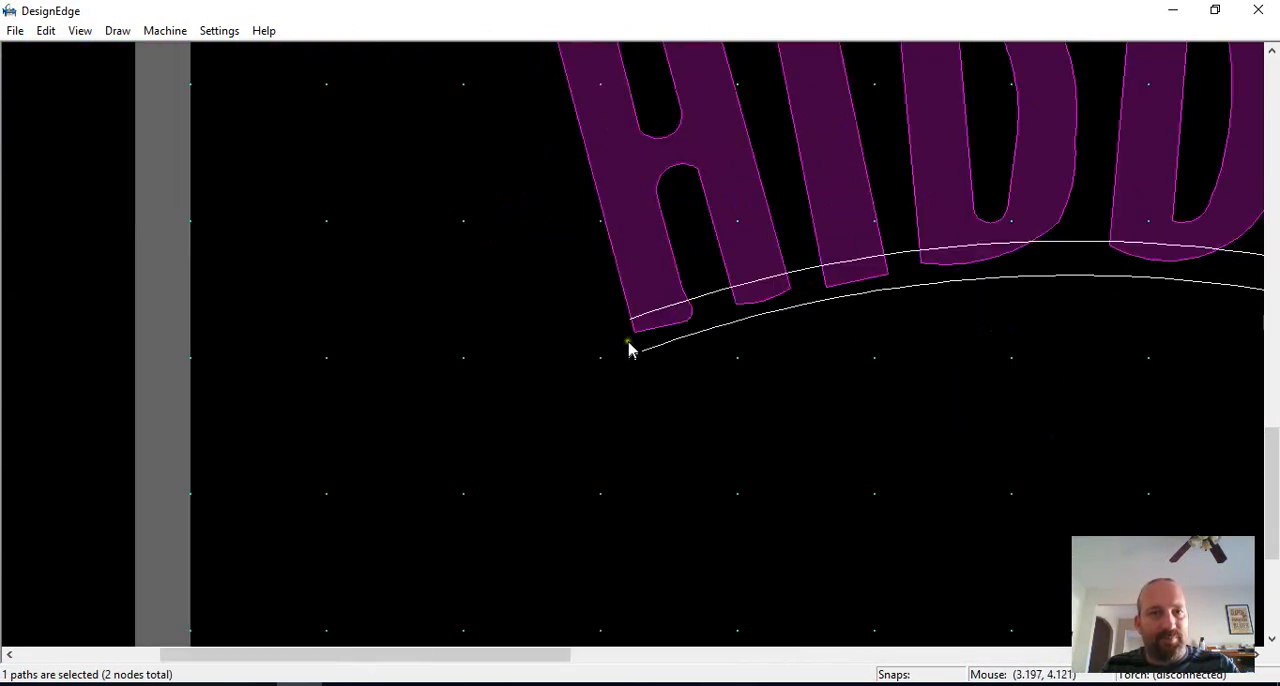
Step: Close the end of the two curves below the H with a line, join the band into one path and clear the selection
key(l)
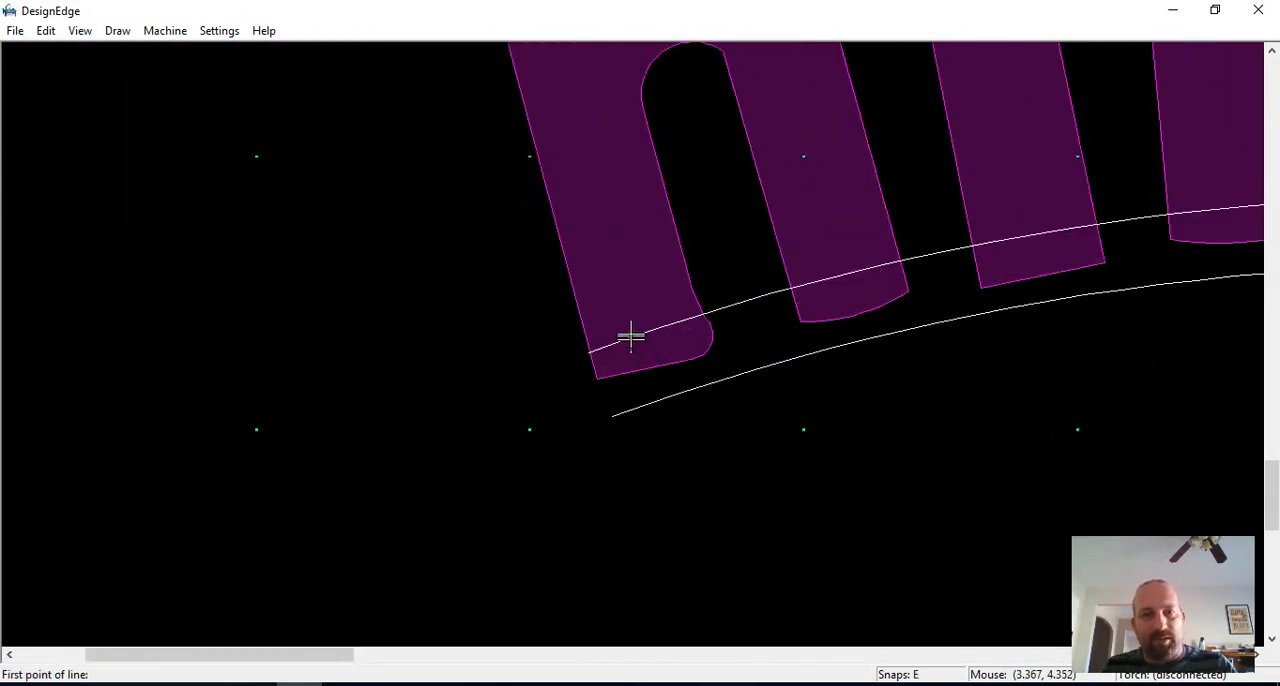
click(631, 338)
key(e)
click(637, 406)
right_click(637, 406)
key(j)
click(923, 449)
scroll(923, 449, down, 3)
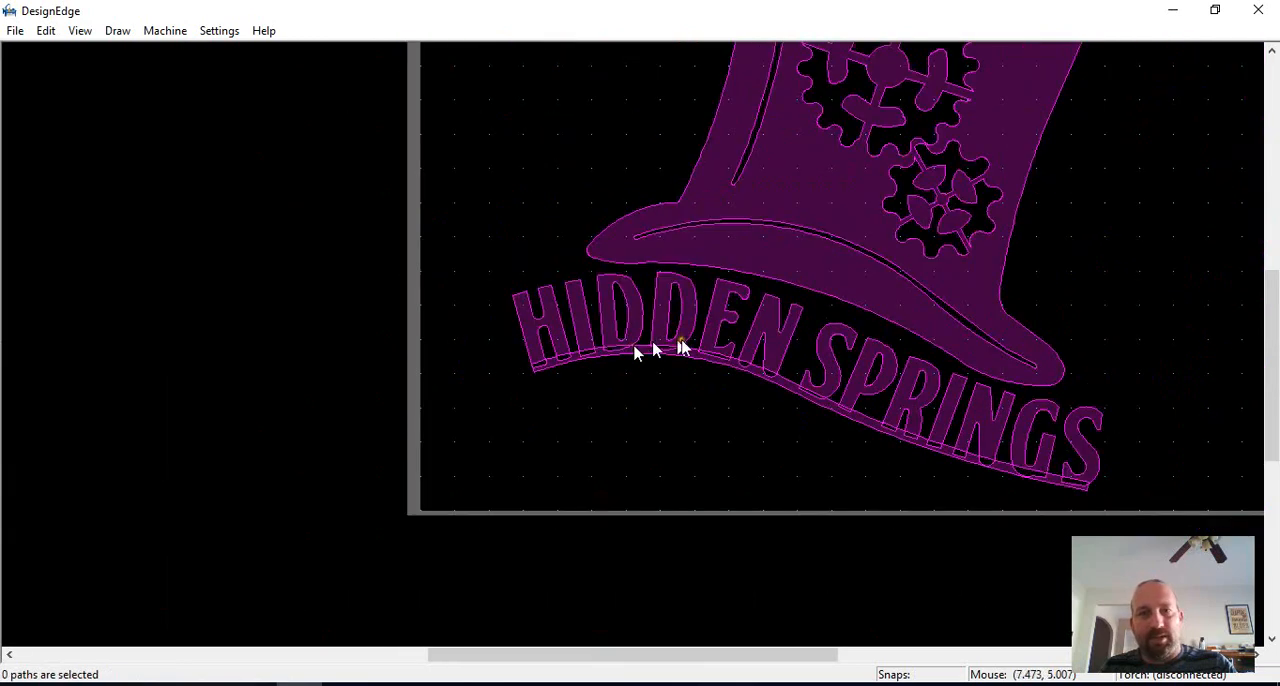
Step: Merge the base band with all the HIDDEN SPRINGS letters into one connected shape and clear the selection
scroll(653, 350, down, 2)
drag(914, 323, 375, 437)
drag(463, 297, 692, 413)
key(j)
scroll(660, 374, up, 3)
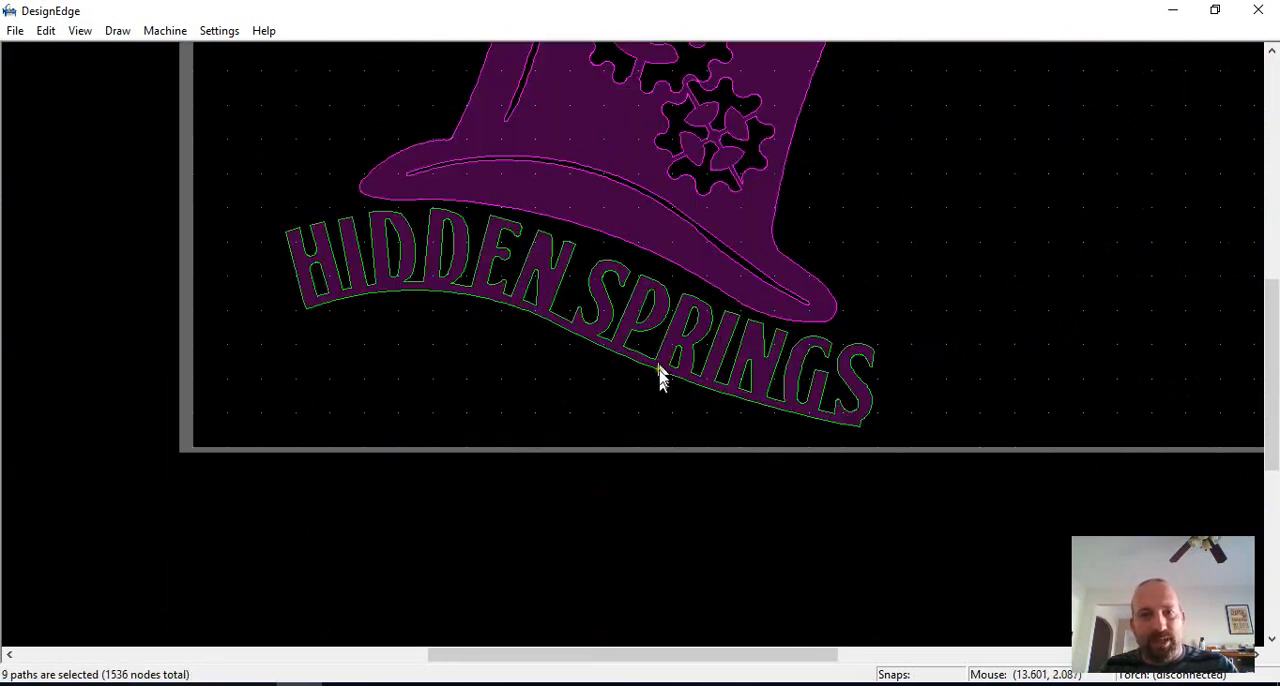
click(669, 400)
scroll(445, 293, up, 3)
scroll(460, 290, down, 3)
scroll(600, 330, up, 3)
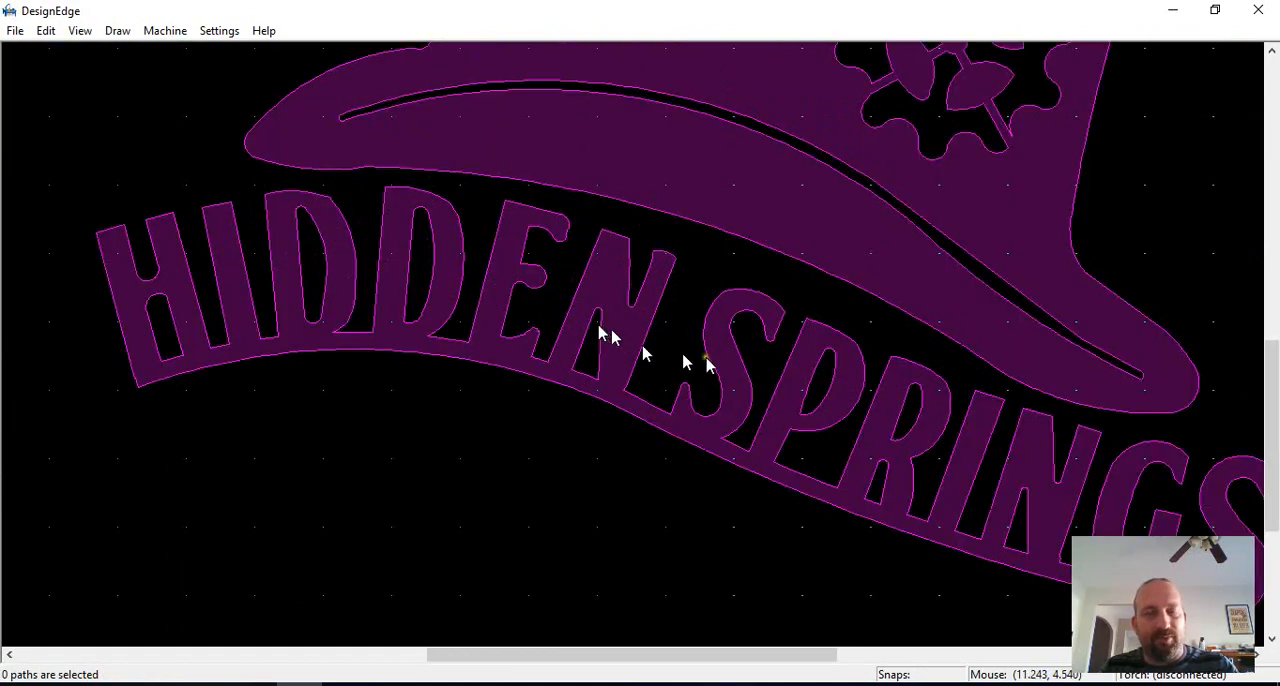
Step: Draw a line from the hat brim to the top of HIDDEN's first D and offset it to both sides as bridge edges
scroll(495, 292, down, 3)
scroll(614, 337, up, 5)
key(l)
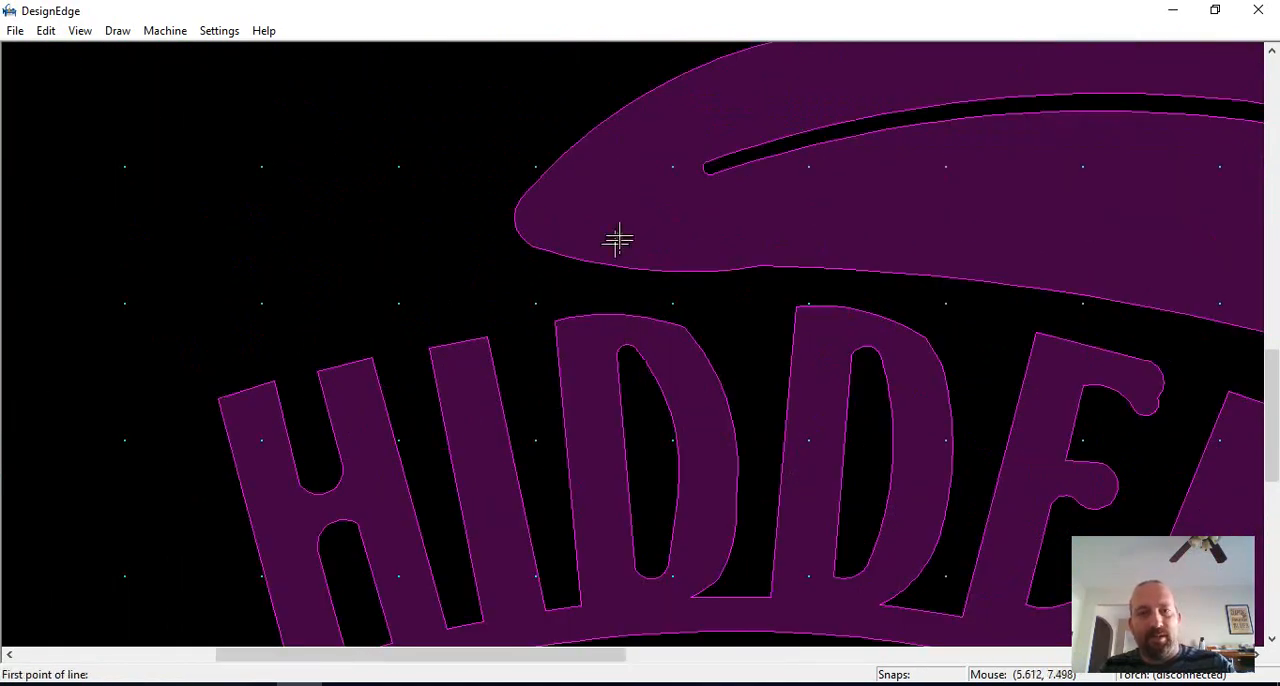
click(618, 235)
click(610, 330)
key(o)
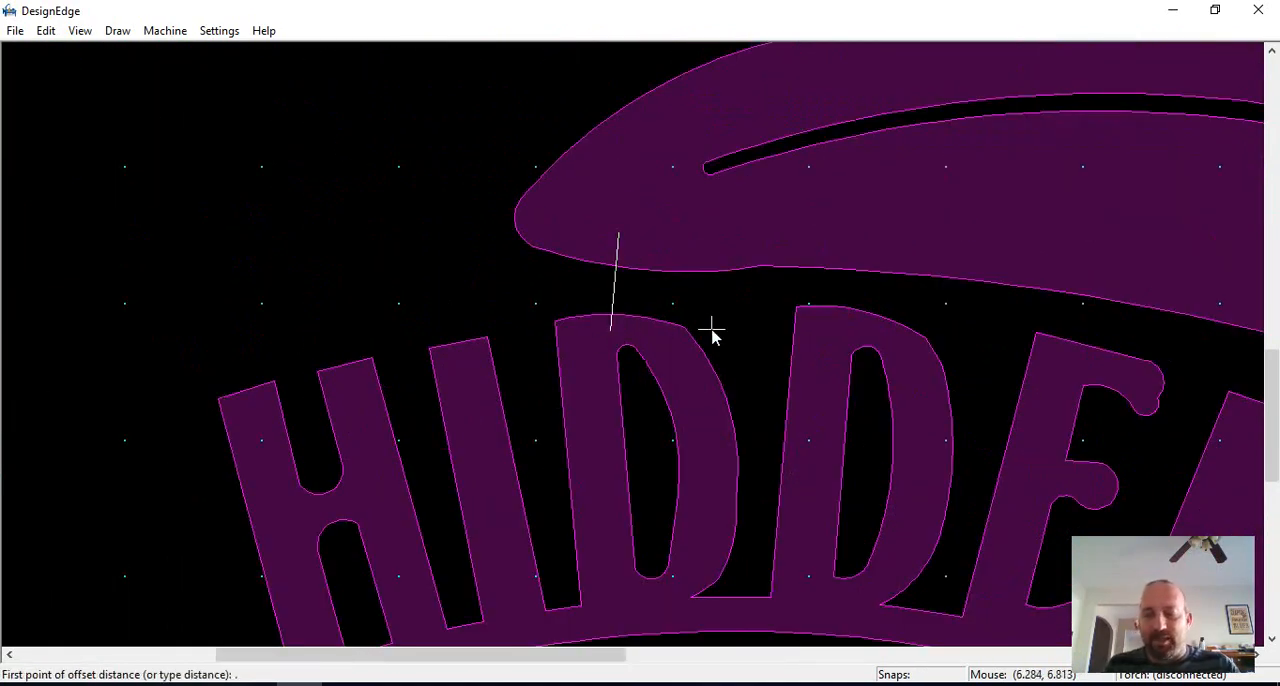
key(Return)
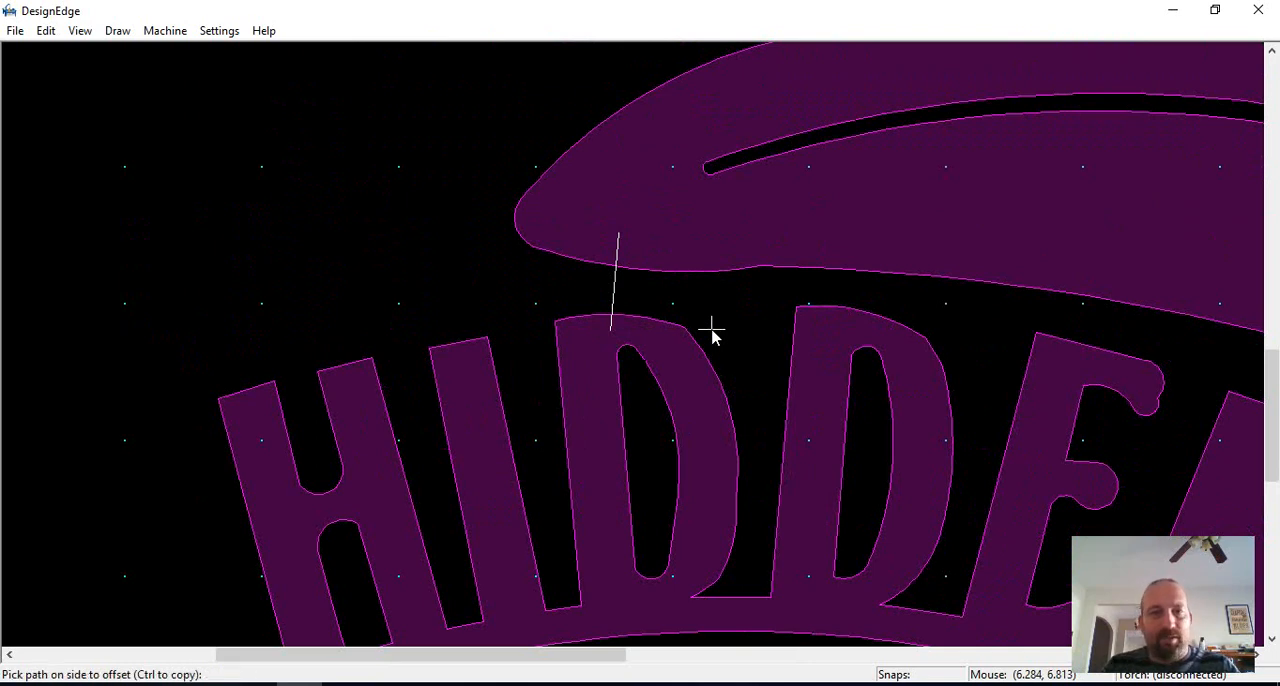
ctrl+click(624, 295)
ctrl+click(618, 295)
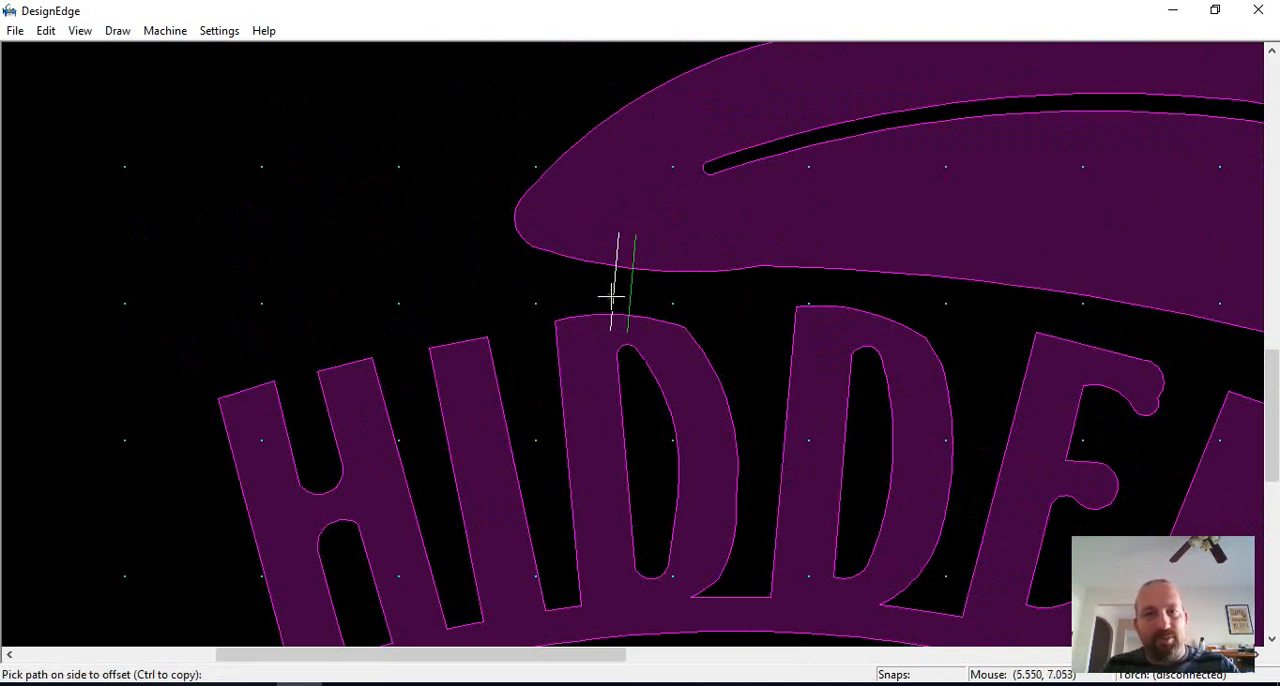
click(609, 295)
scroll(597, 347, up, 1)
Step: Trim the bridge above the first D, opening the letter's top and the brim outline and removing the overhanging line ends
key(t)
click(626, 303)
click(697, 309)
click(667, 284)
scroll(667, 282, down, 1)
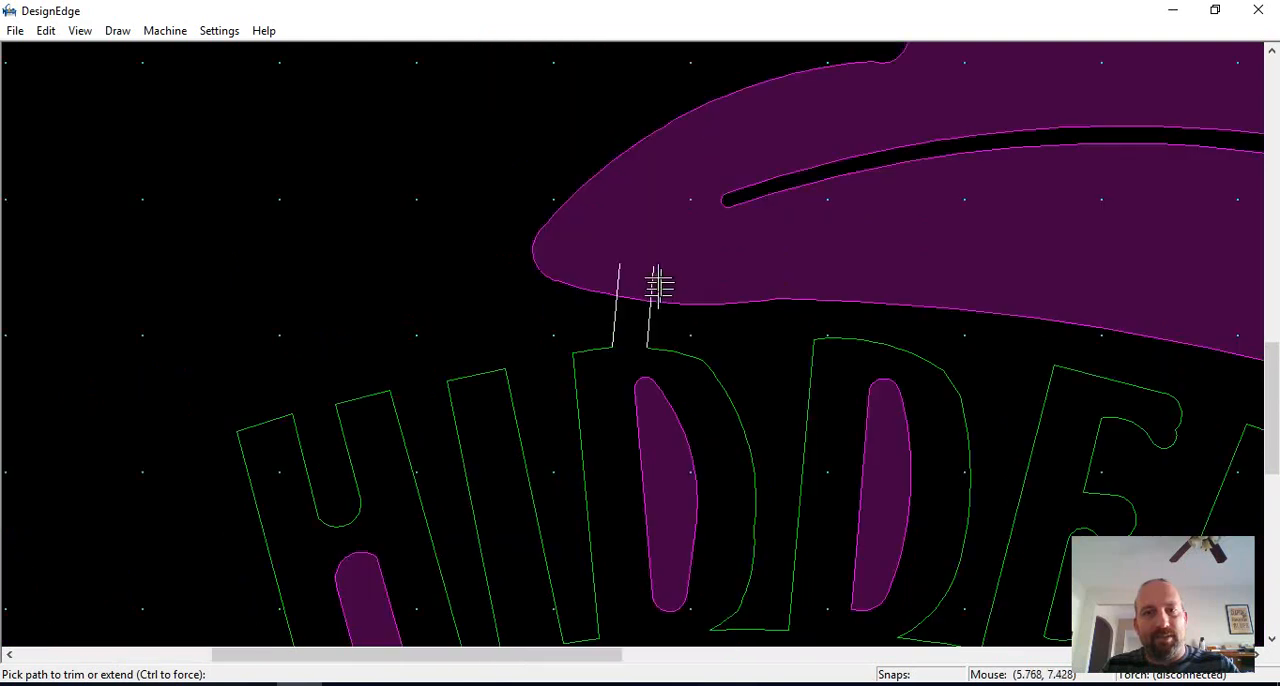
scroll(657, 284, up, 1)
click(629, 350)
click(562, 354)
click(577, 398)
key(Escape)
scroll(579, 399, down, 4)
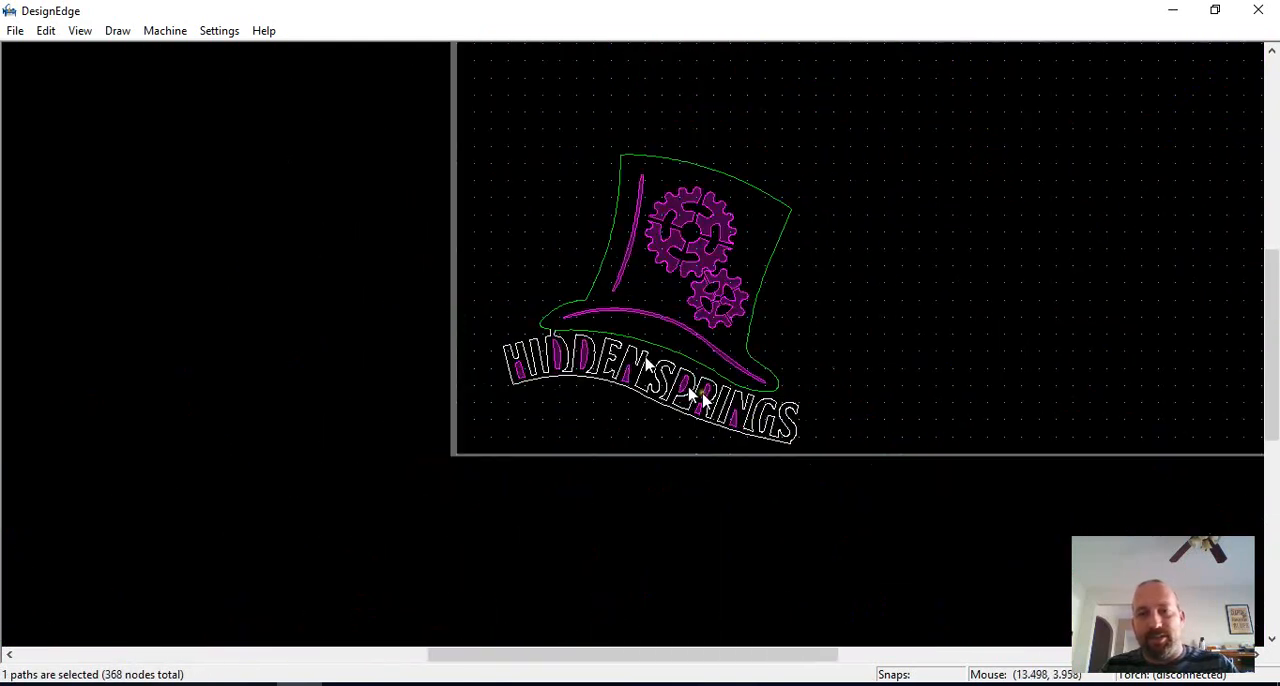
Step: Draw a line from the brim to the upper end of the N in SPRINGS and offset it to both sides as bridge edges
scroll(753, 395, up, 2)
scroll(640, 348, up, 1)
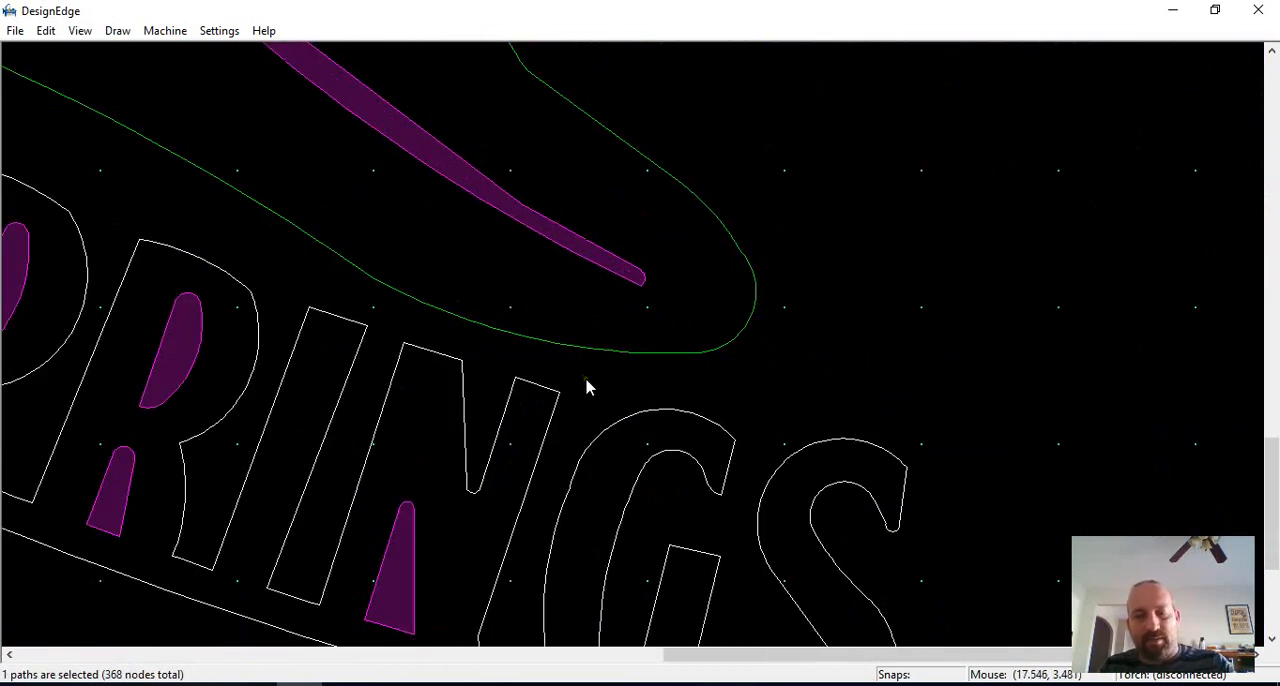
key(l)
click(558, 332)
click(529, 410)
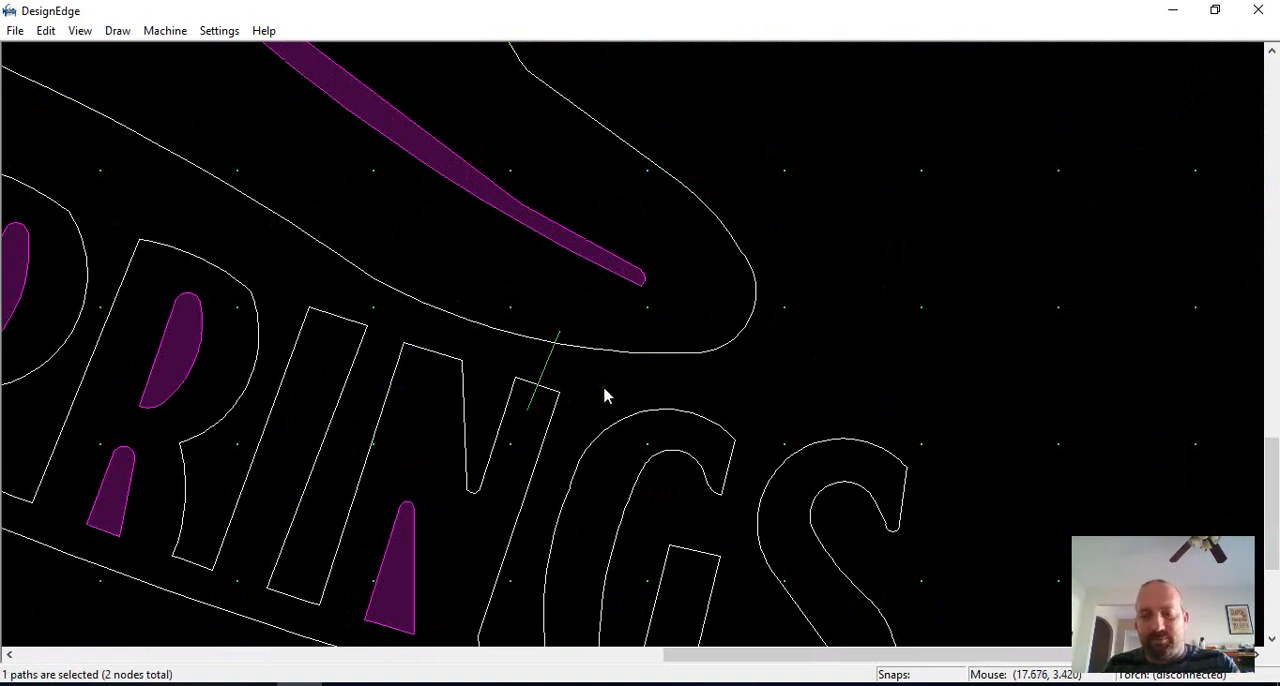
text(o.2)
key(Return)
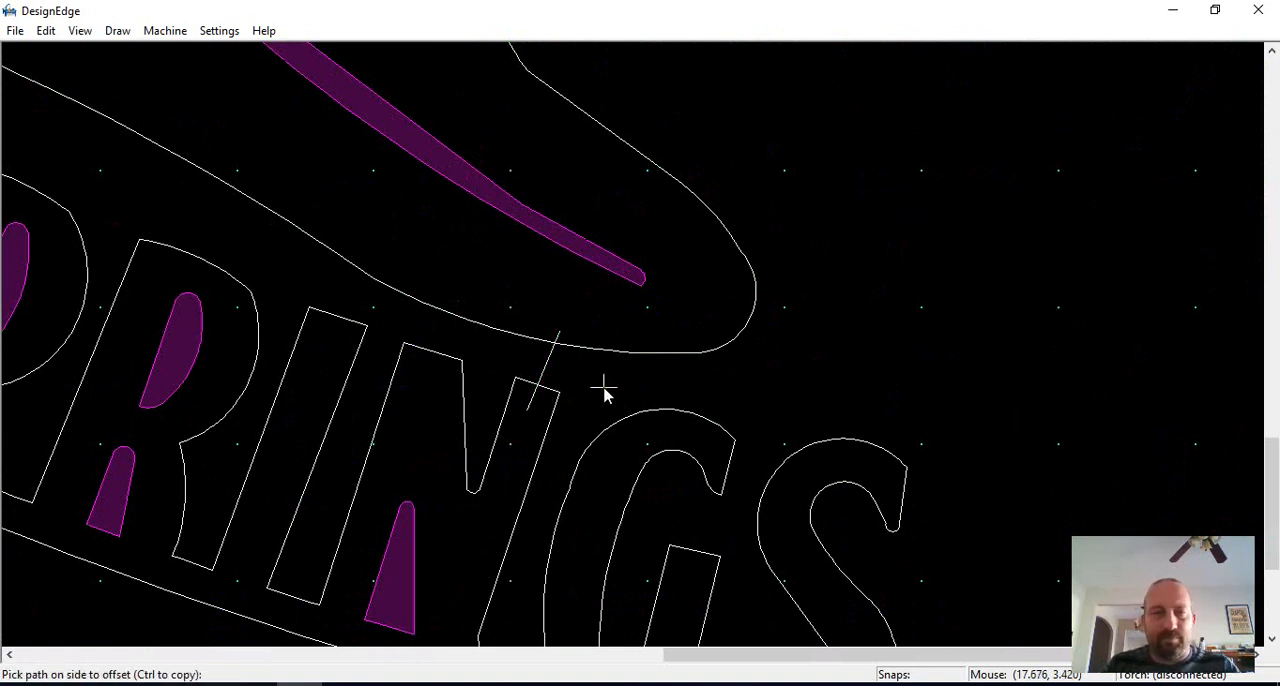
click(551, 362)
click(549, 362)
scroll(543, 362, up, 3)
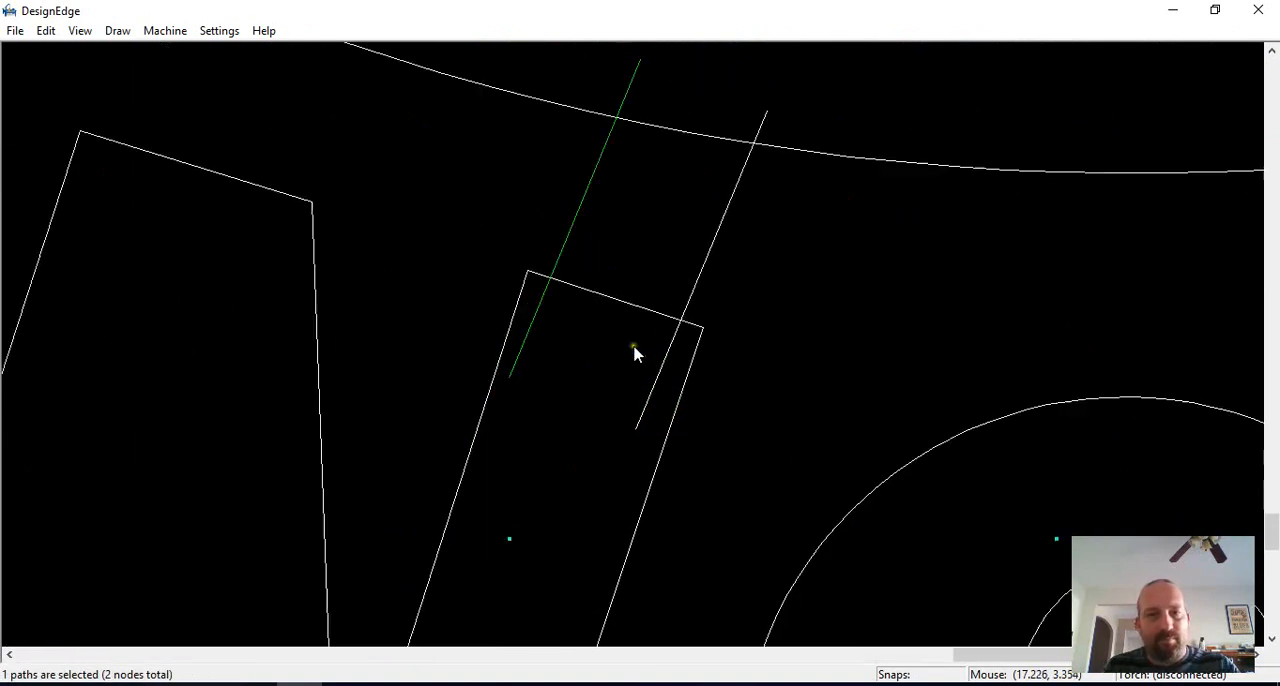
Step: Trim the bridge above the N in SPRINGS, opening the letter's top and the brim outline and removing the overhanging line ends
key(t)
click(543, 303)
click(532, 297)
click(596, 288)
scroll(596, 286, down, 1)
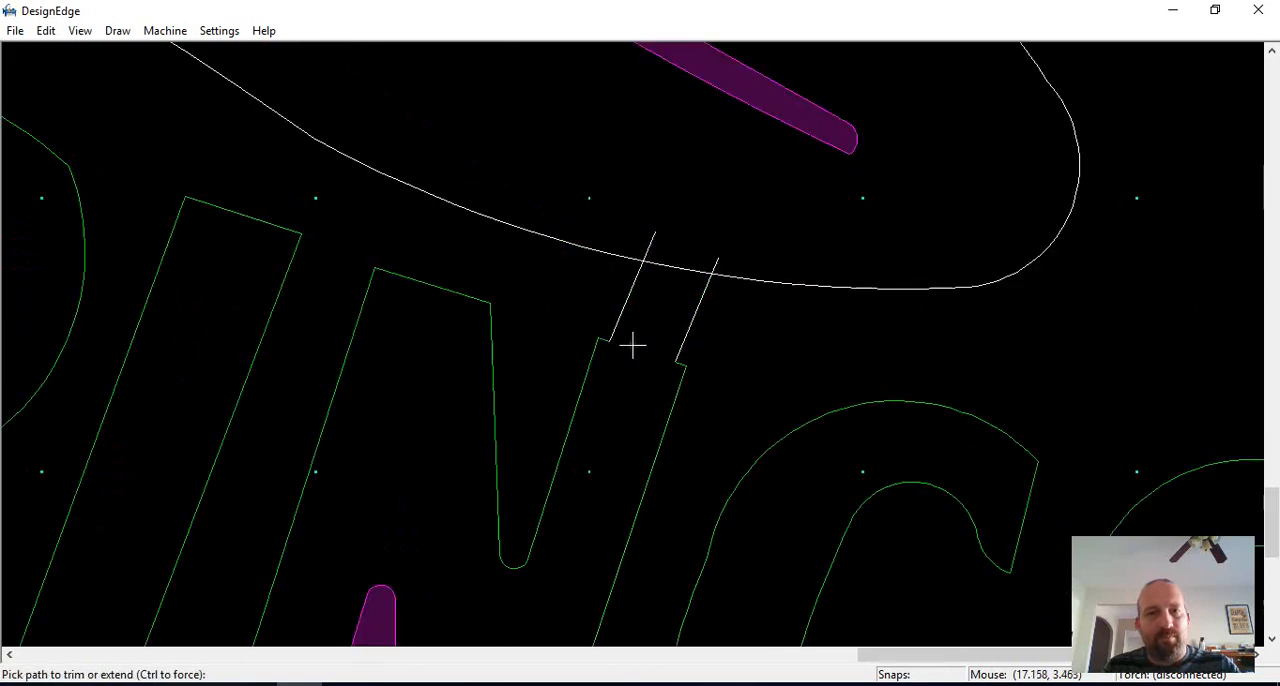
click(714, 260)
key(t)
click(651, 240)
click(662, 266)
Step: Select the hat outline, lettering and bridge lines and join them into closed paths
scroll(727, 273, down, 1)
scroll(634, 350, down, 5)
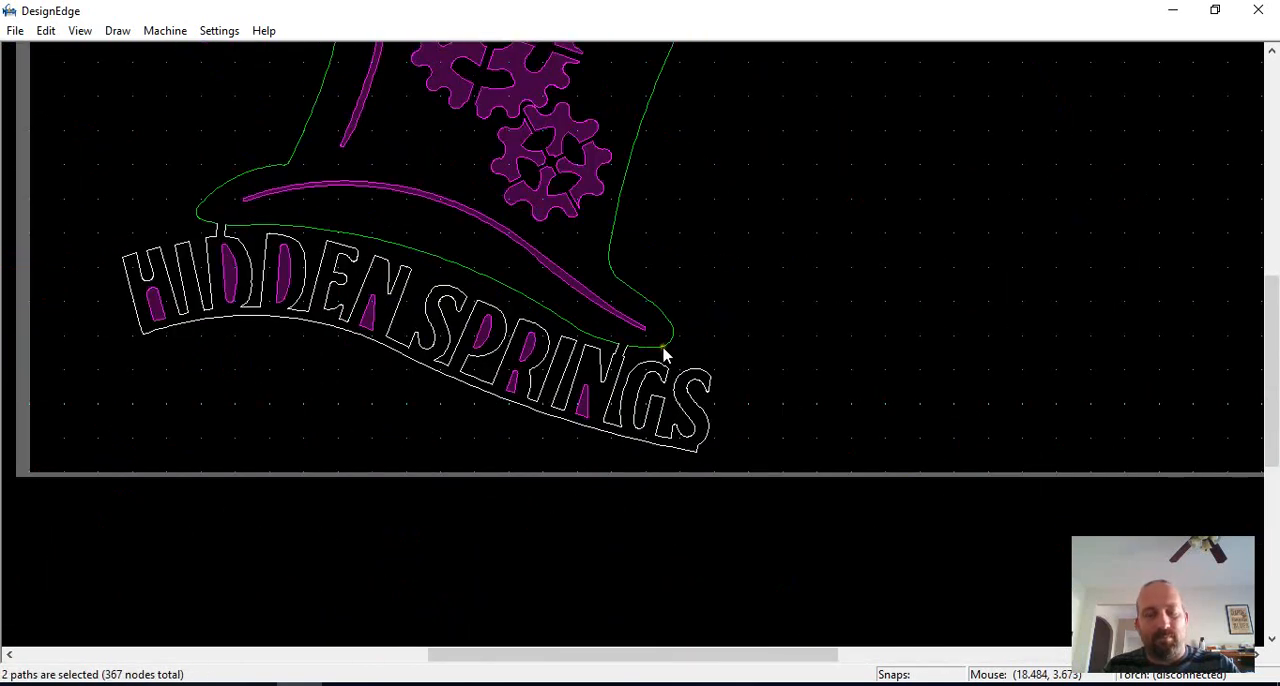
drag(746, 187, 450, 442)
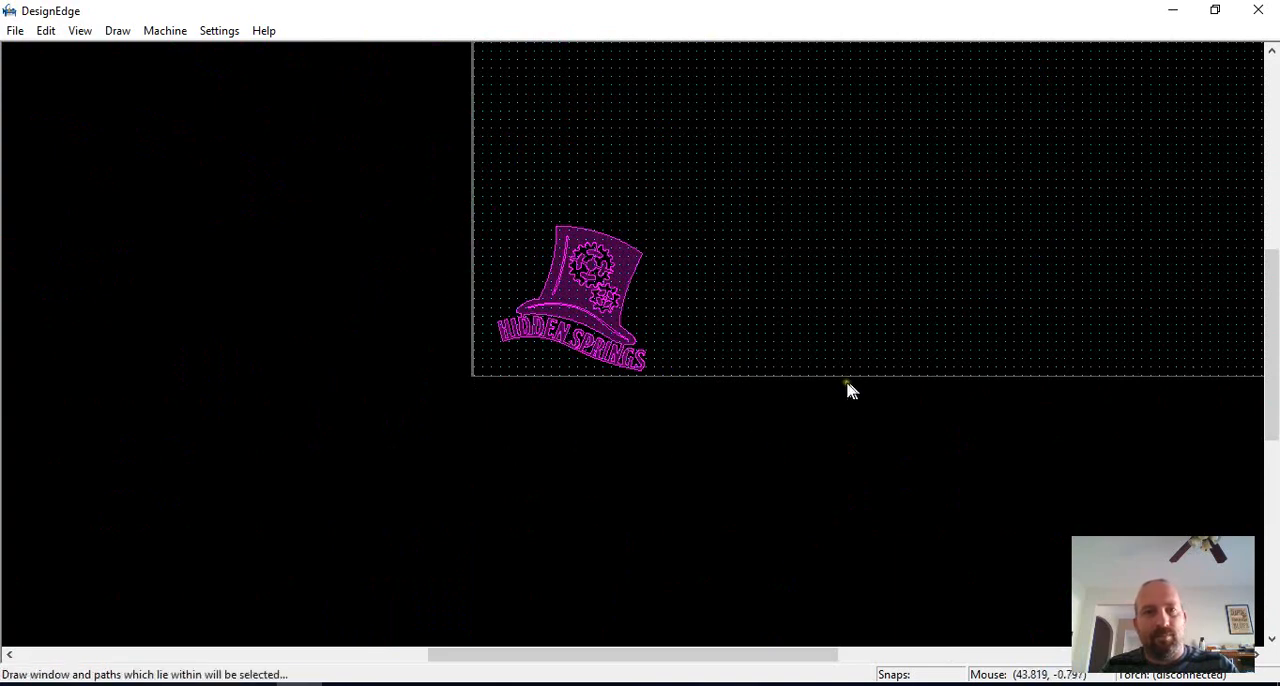
Step: Select all the hat logo paths and inspect them for path errors
scroll(649, 360, up, 3)
scroll(714, 215, down, 2)
drag(760, 185, 142, 582)
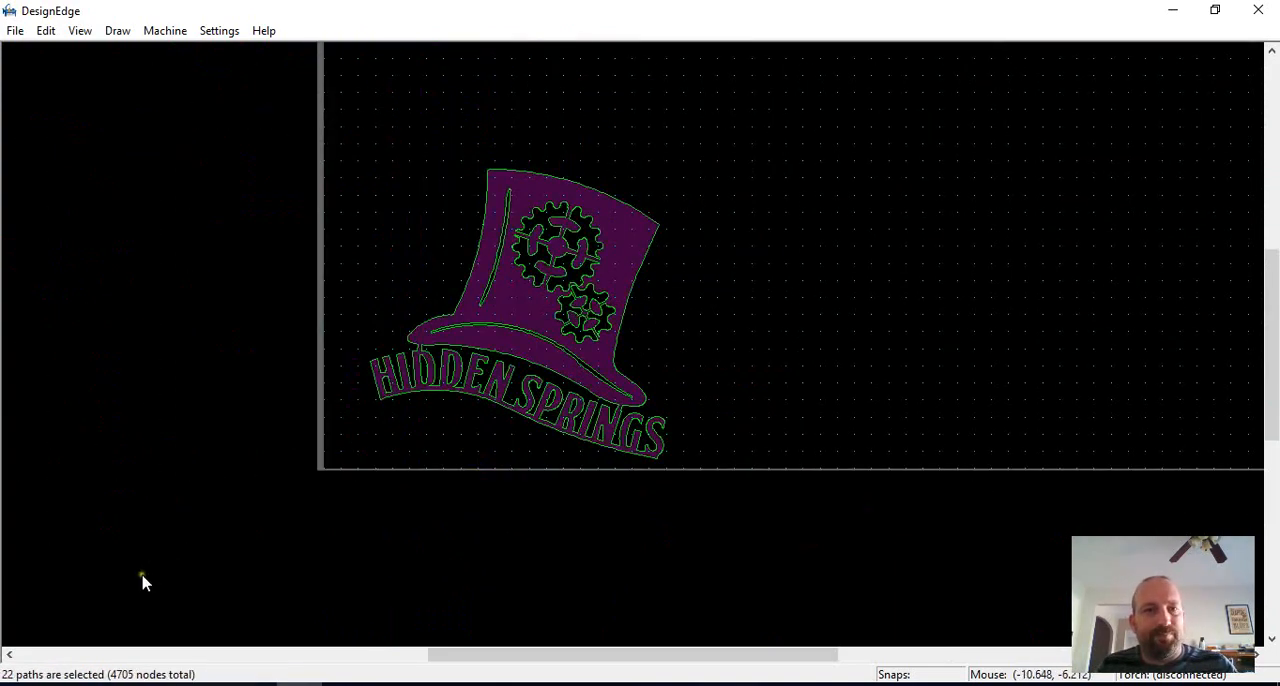
key(i)
key(Return)
Step: Delete the stray short line segments left at the side edges of the hat's crown
scroll(630, 284, up, 5)
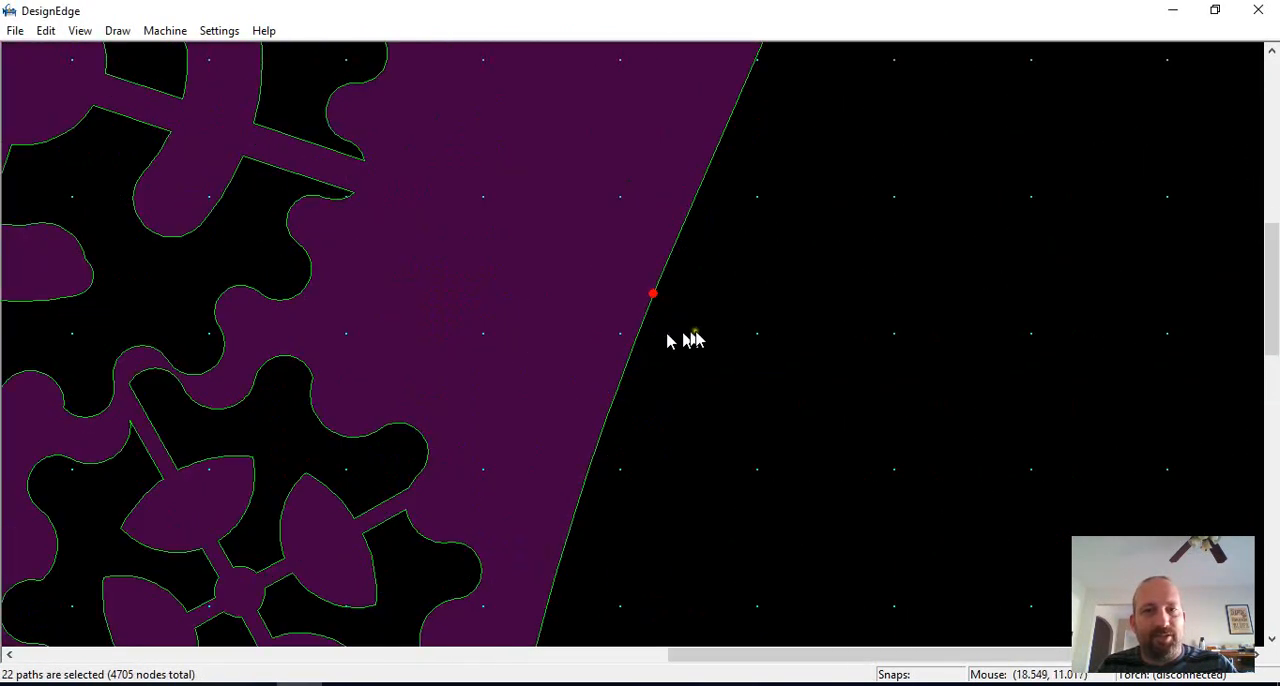
key(Escape)
scroll(633, 345, up, 4)
drag(688, 305, 370, 582)
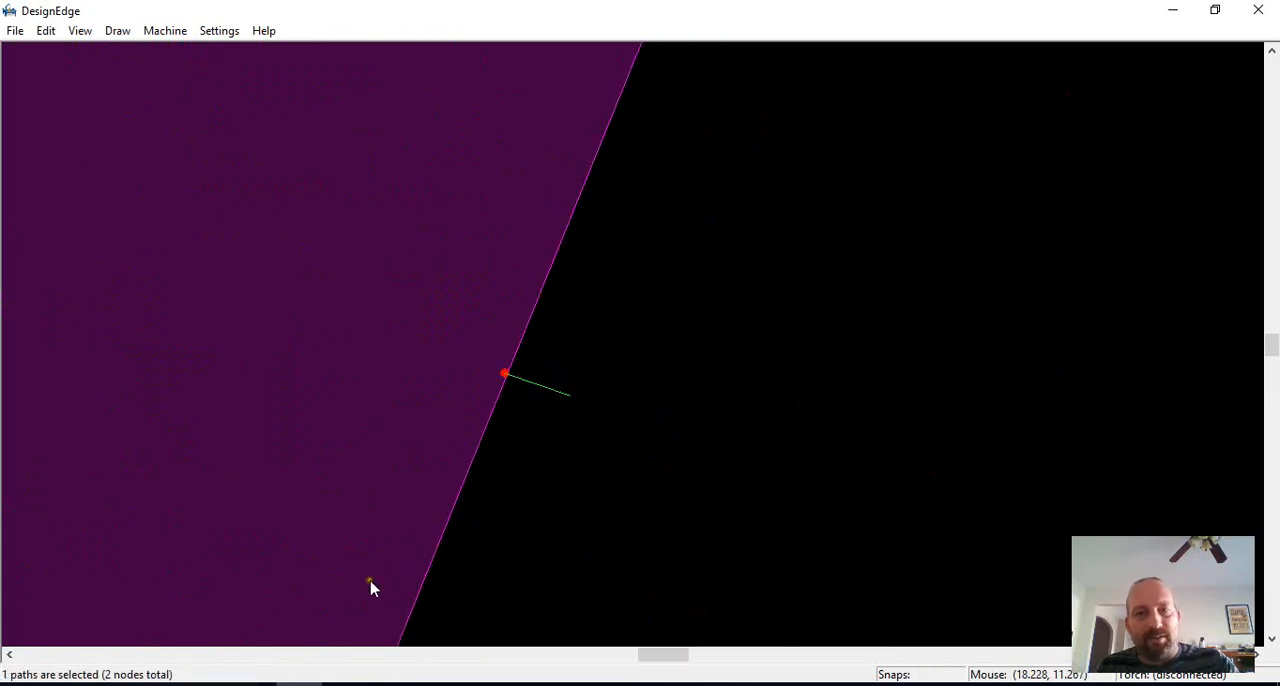
key(Delete)
scroll(634, 349, down, 6)
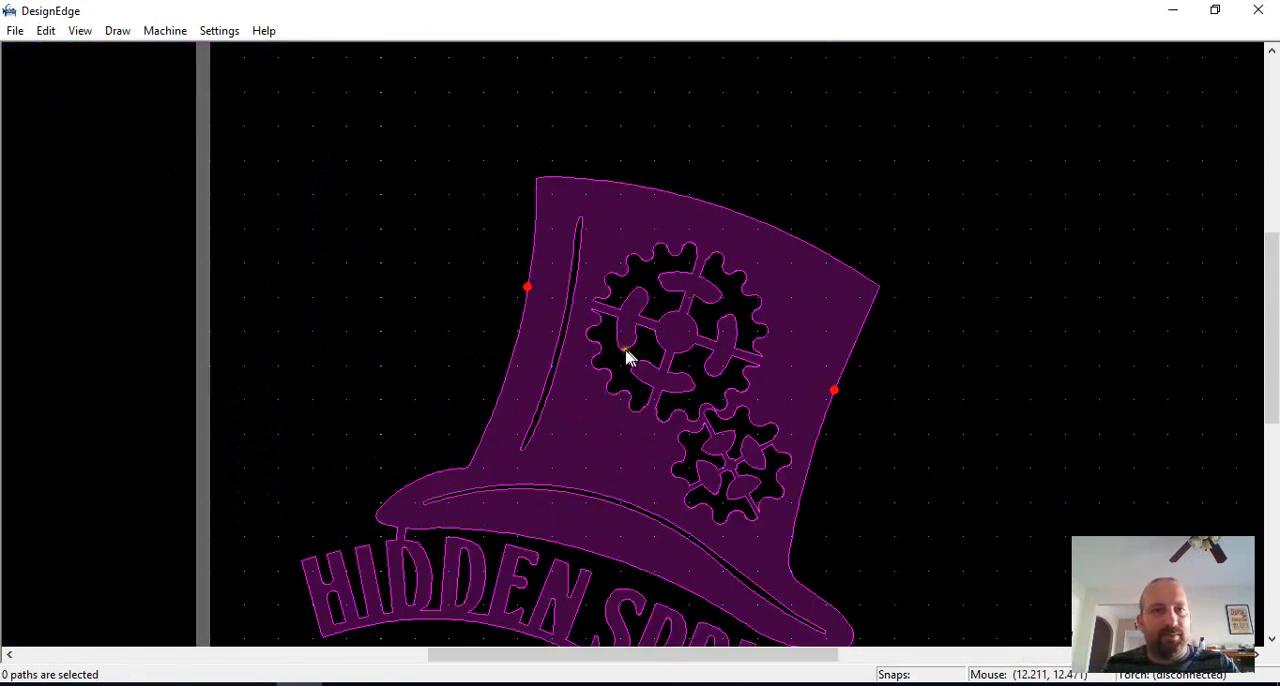
scroll(510, 295, up, 8)
mouse_move(772, 450)
mouse_down()
mouse_move(937, 551)
mouse_move(908, 578)
mouse_up()
scroll(634, 349, down, 8)
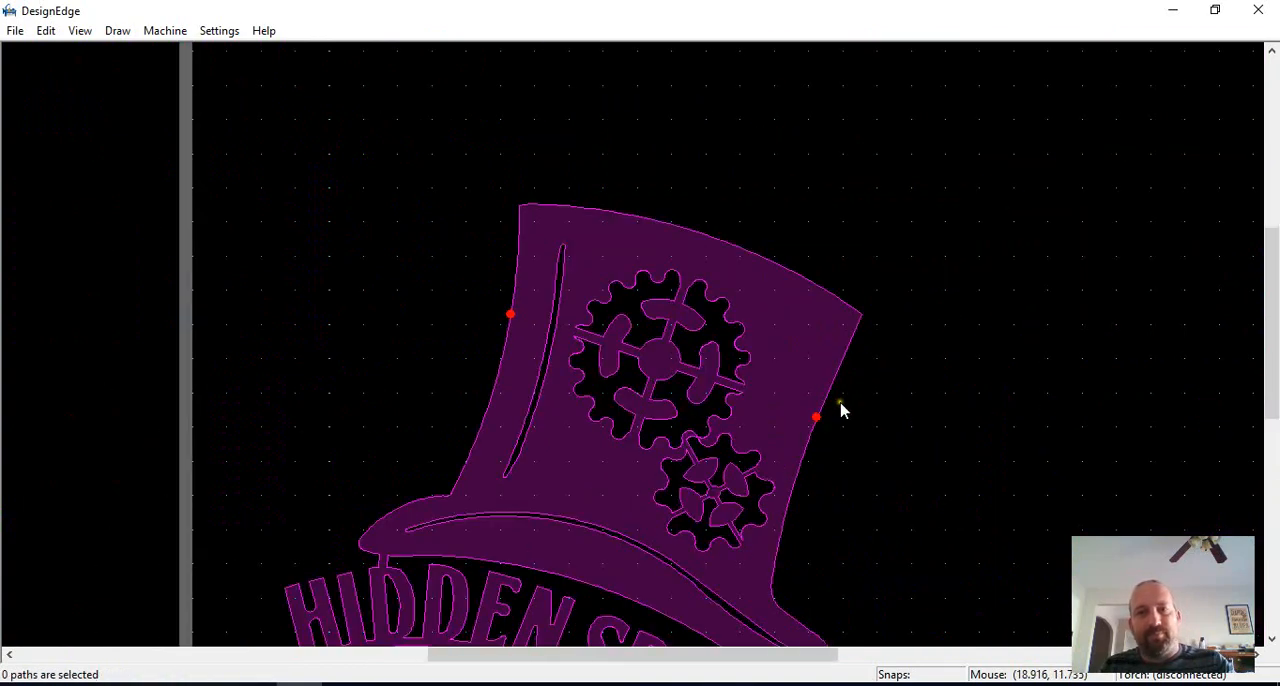
Step: Check the path list for open paths and inspect the entire hat logo for path errors again
click(663, 321)
key(s)
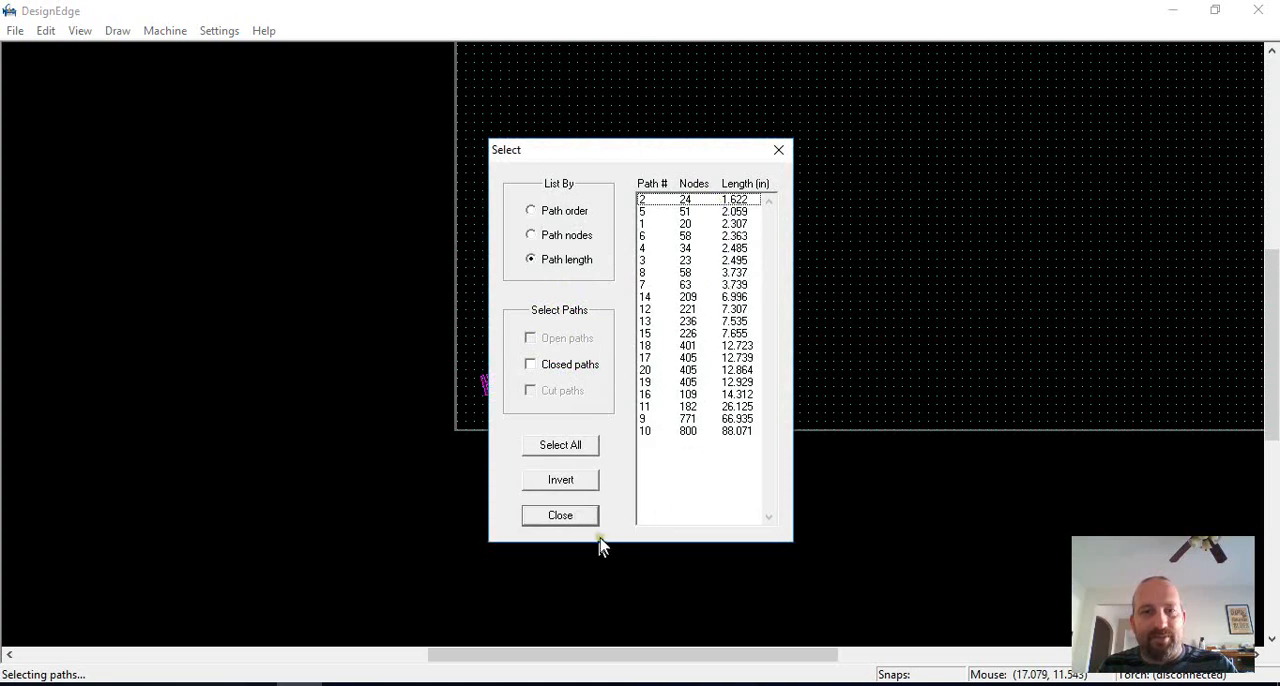
click(576, 519)
click(870, 294)
drag(681, 196, 455, 521)
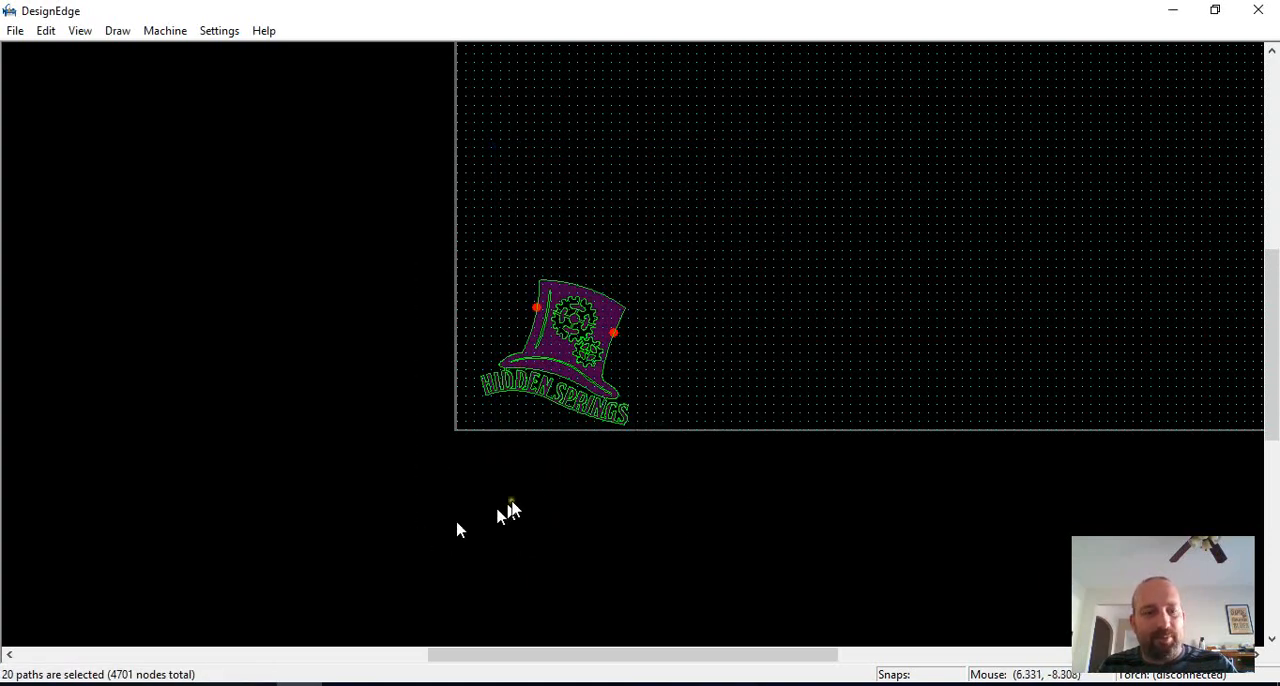
key(i)
key(Return)
click(707, 379)
Step: Start the cut-path conversion and adjust its settings, turning off overcut to reduce undercutting and using filleted outside corners
scroll(579, 376, up, 1)
scroll(492, 348, up, 1)
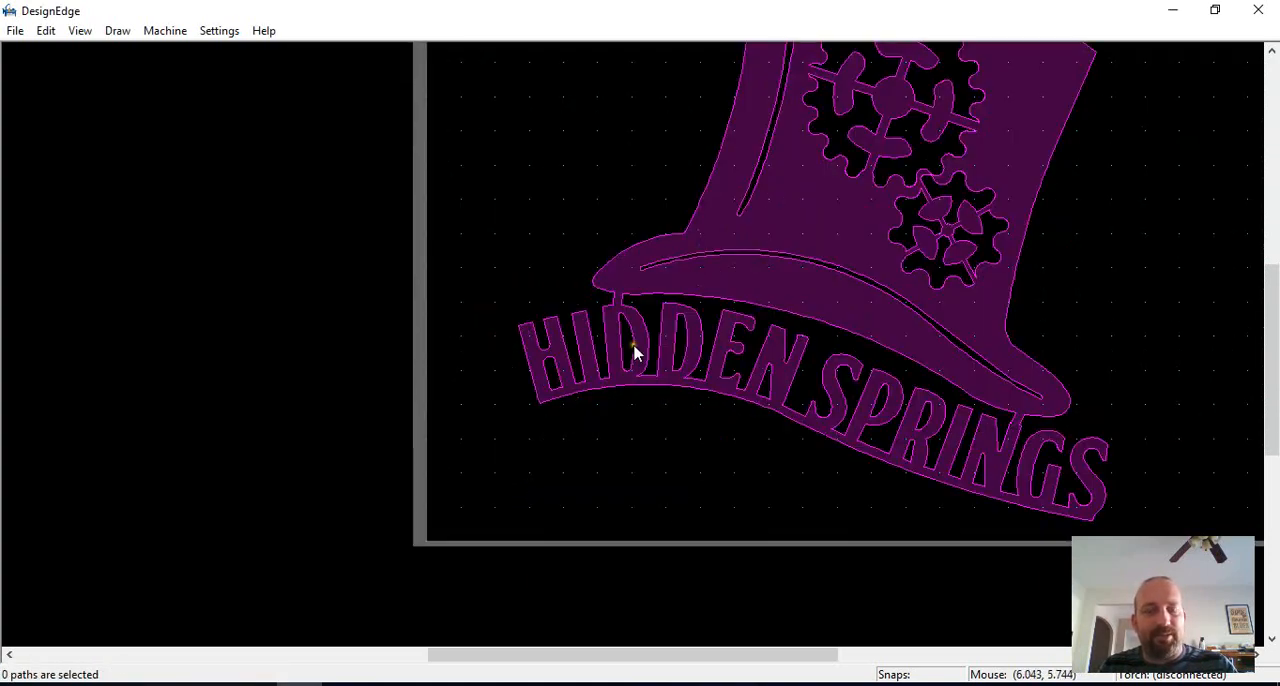
key(c)
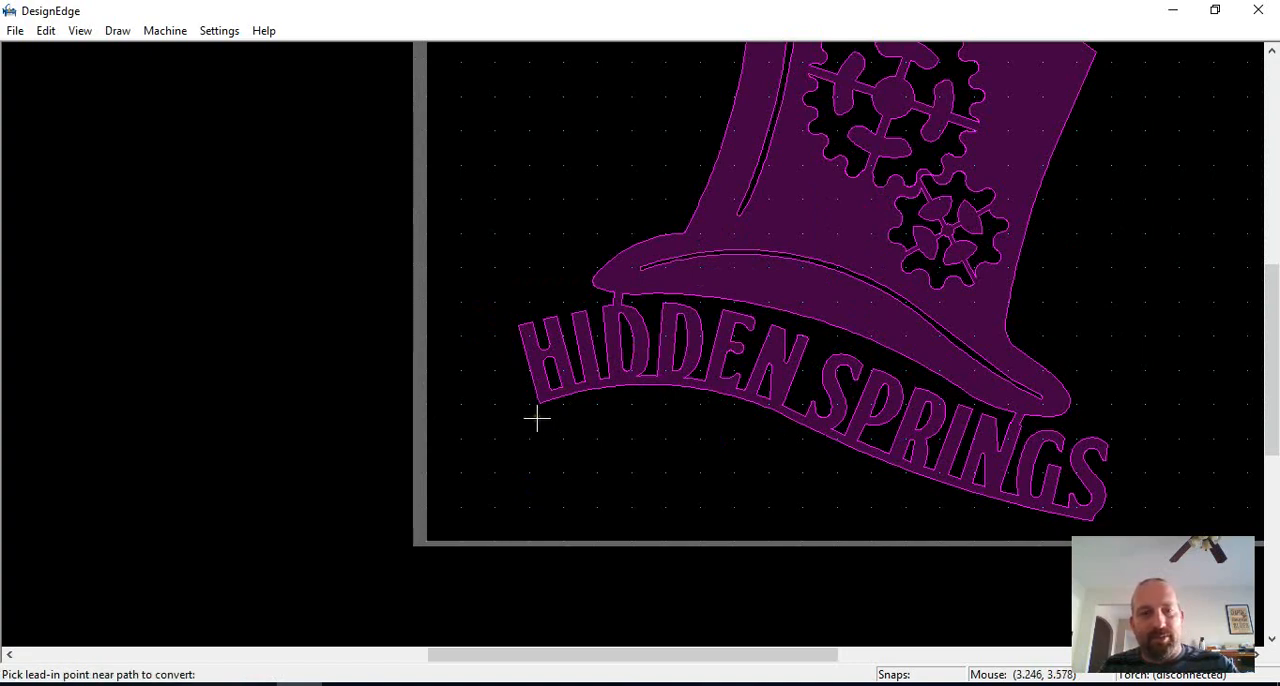
click(540, 406)
click(580, 384)
key(s)
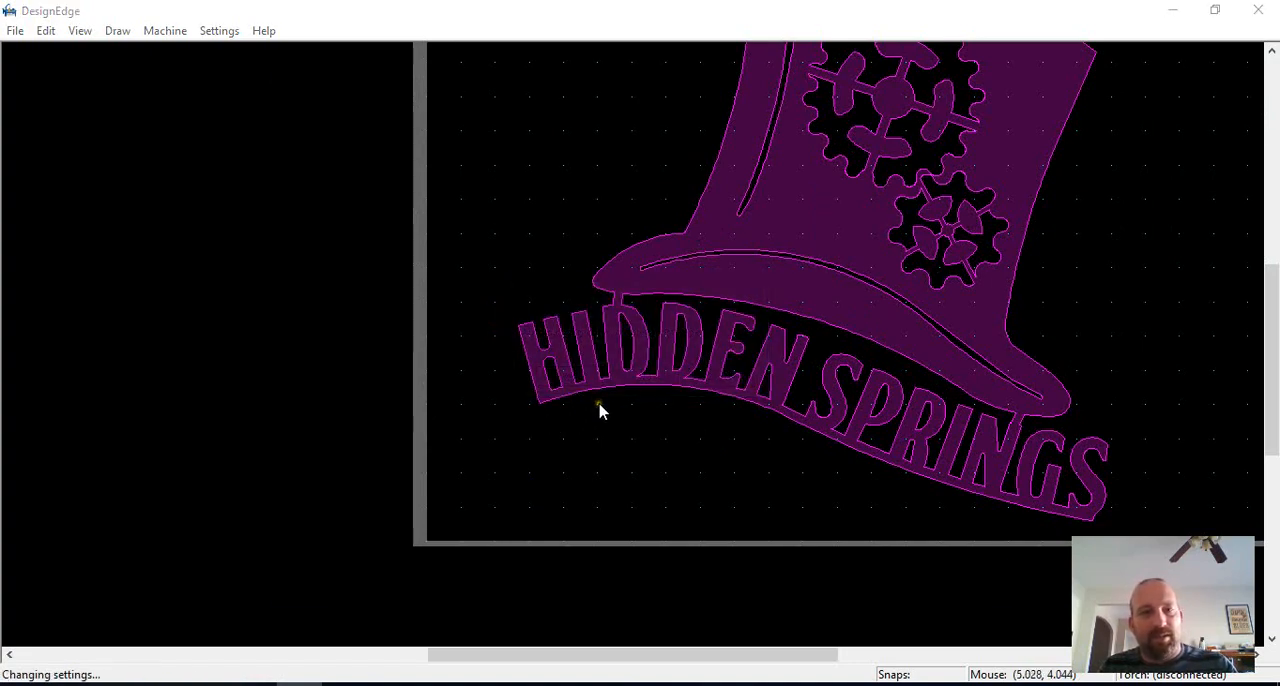
click(386, 348)
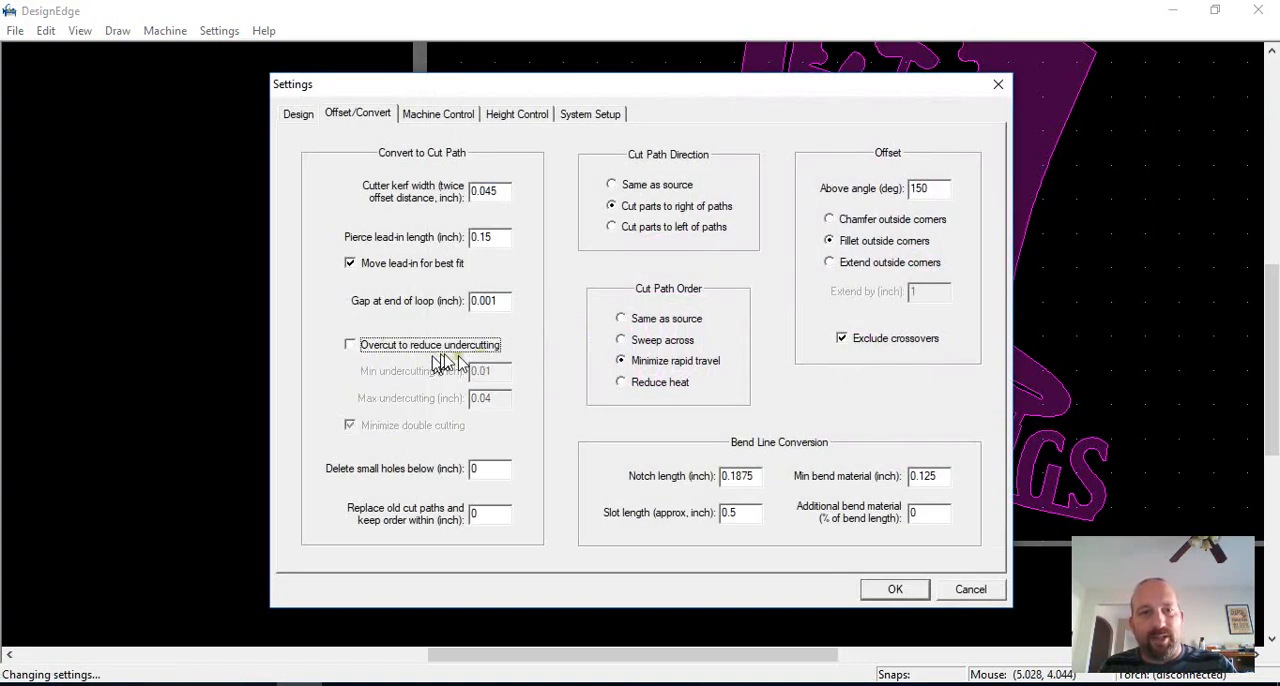
click(829, 240)
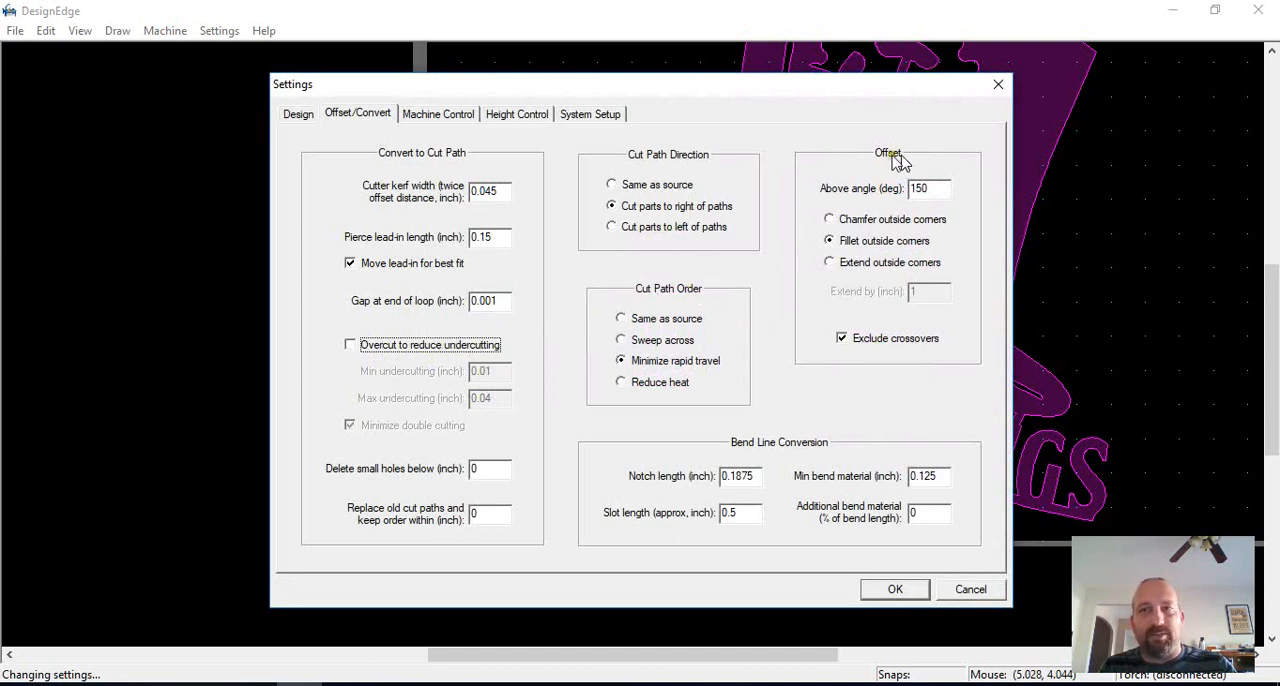
click(894, 590)
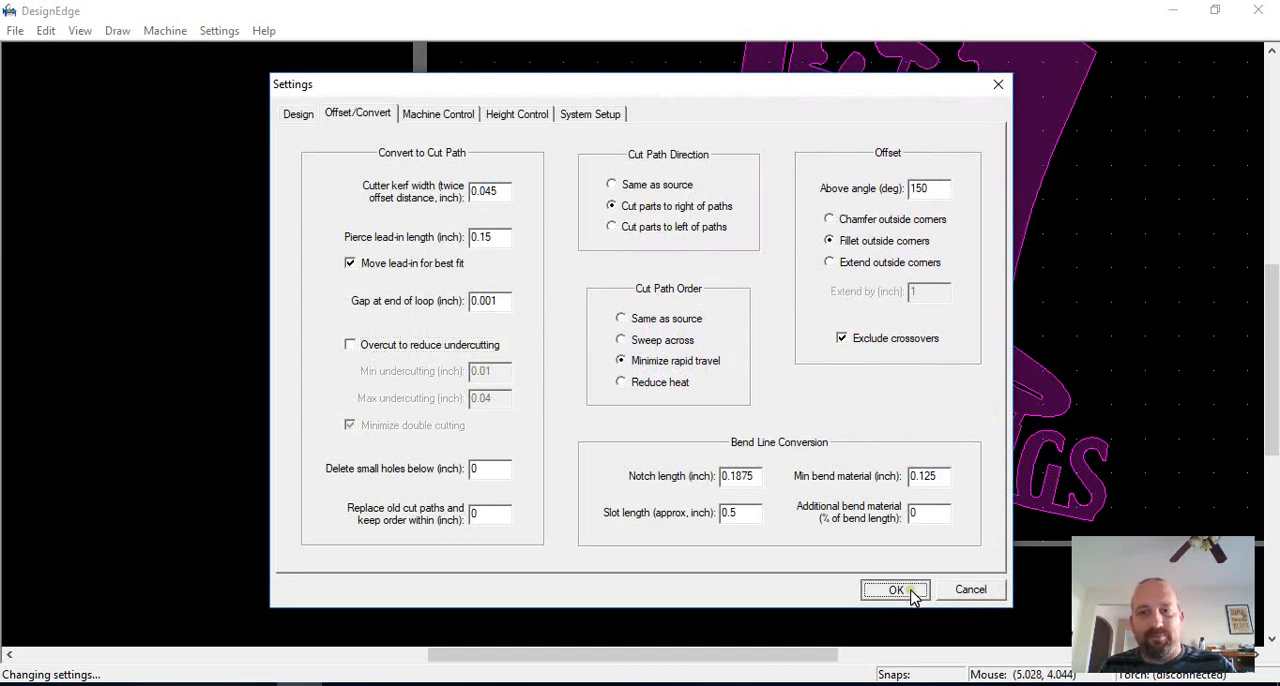
Step: Convert the hat logo to cut paths with the lead-in outside the lower corner of the H in HIDDEN
scroll(631, 352, up, 2)
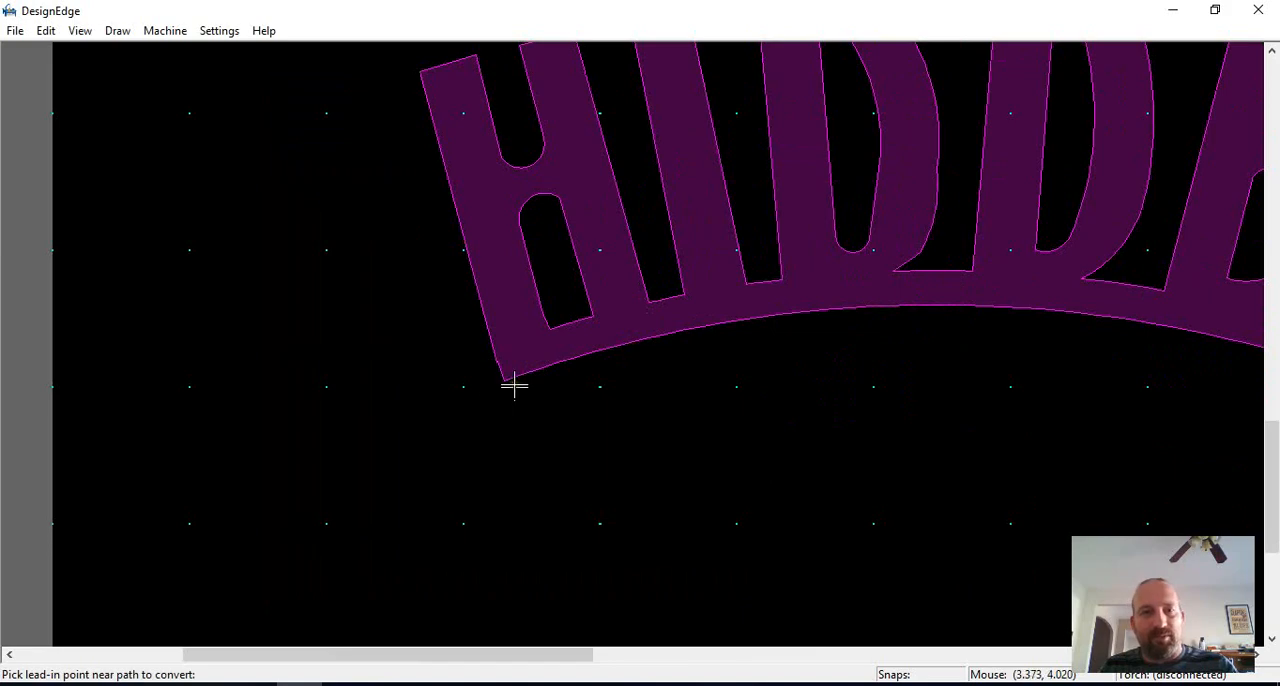
click(514, 384)
click(566, 377)
scroll(640, 350, down, 4)
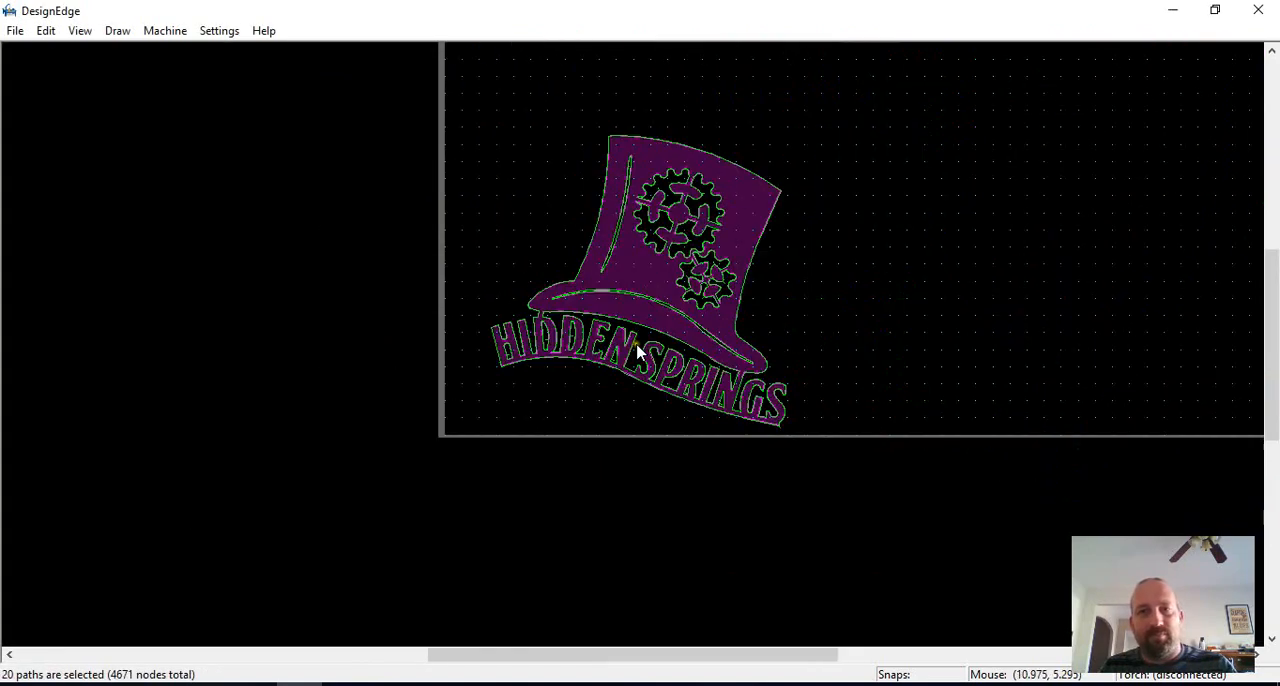
Step: Select the hat logo together with its cut paths and move everything off the table into the empty area beside it
scroll(634, 350, up, 1)
scroll(637, 330, down, 2)
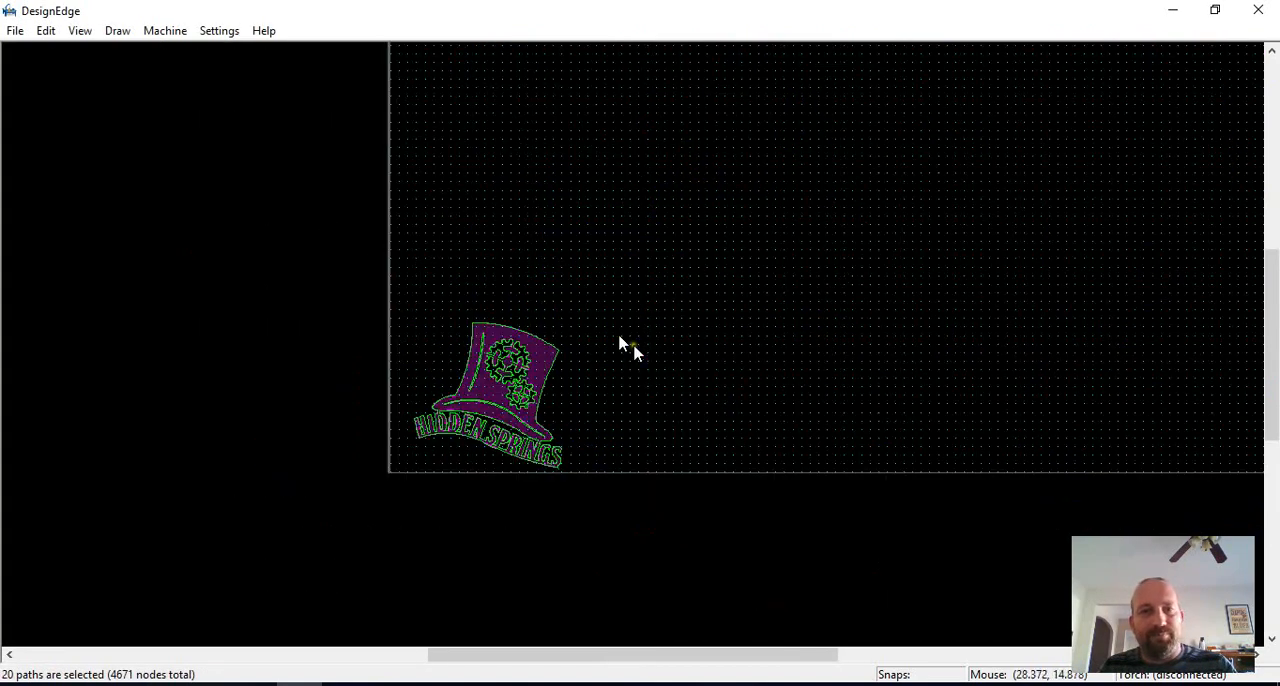
drag(703, 268, 379, 533)
key(m)
click(509, 437)
click(222, 277)
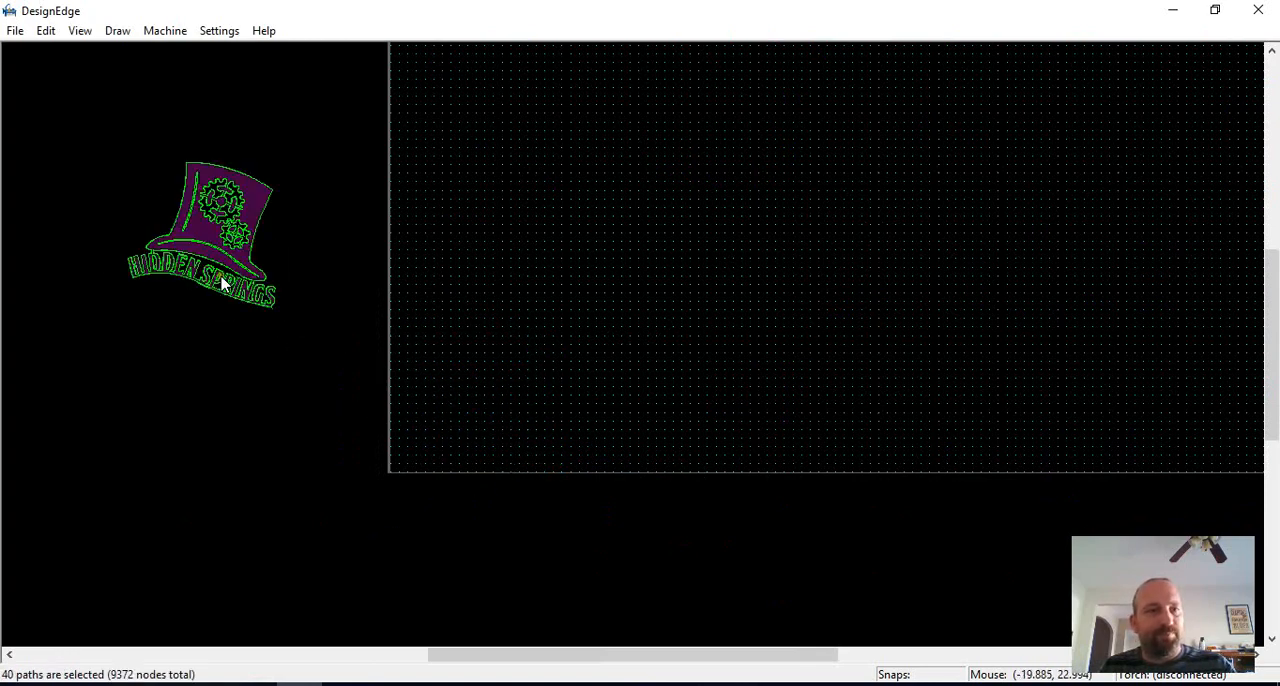
Step: Import the Mastrys Logo - Plasma file with segment linking enabled
key(ctrl+i)
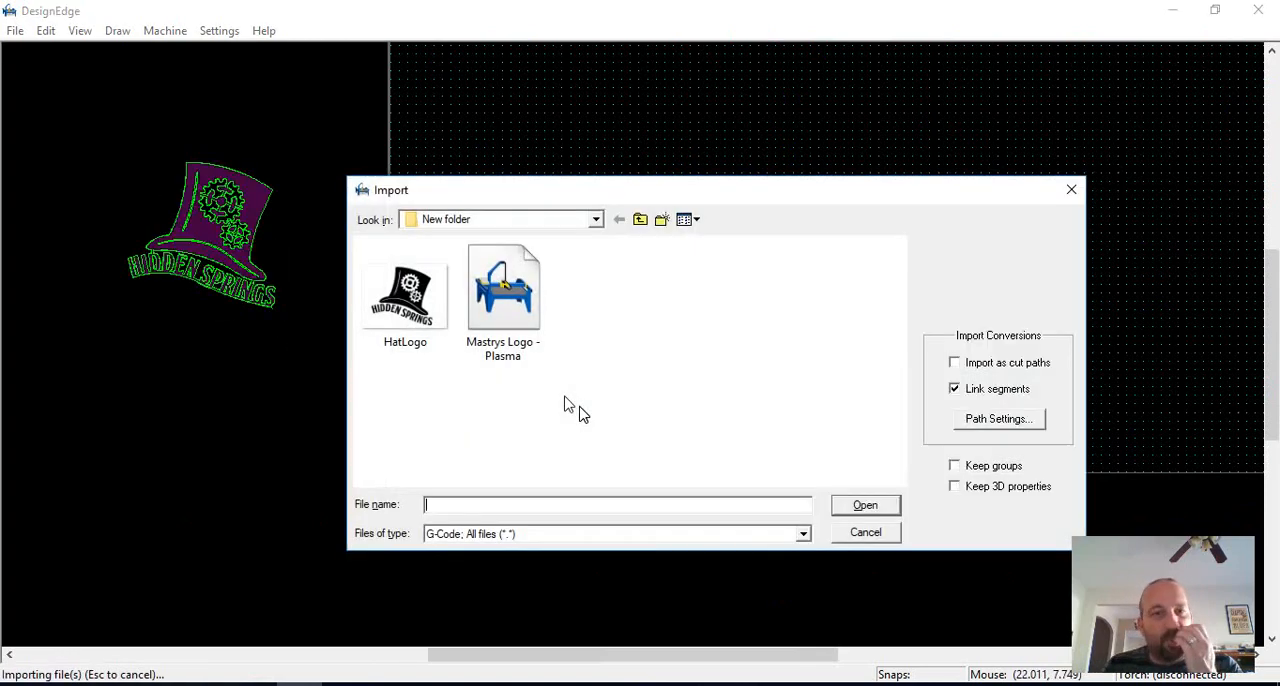
click(503, 295)
click(866, 506)
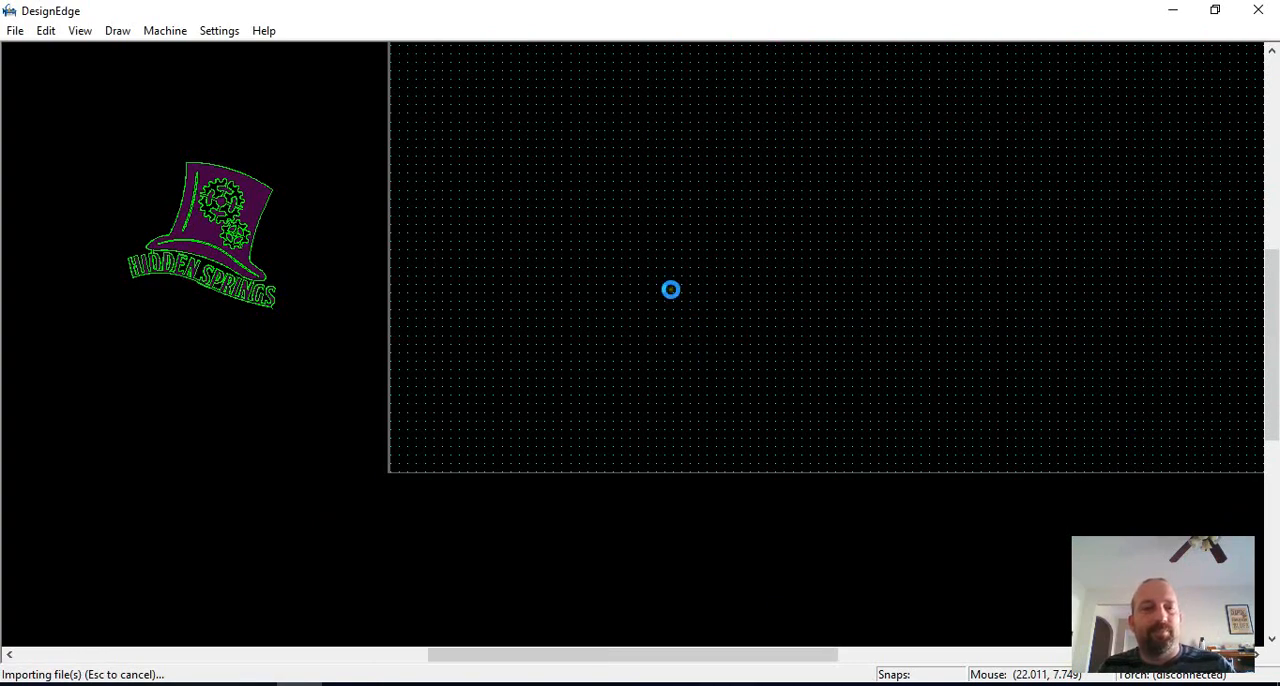
Step: Move the imported Mastry's Brewing Co. logo onto the table near its lower-left corner
scroll(673, 322, down, 2)
scroll(635, 350, up, 1)
scroll(635, 345, down, 1)
scroll(636, 344, up, 1)
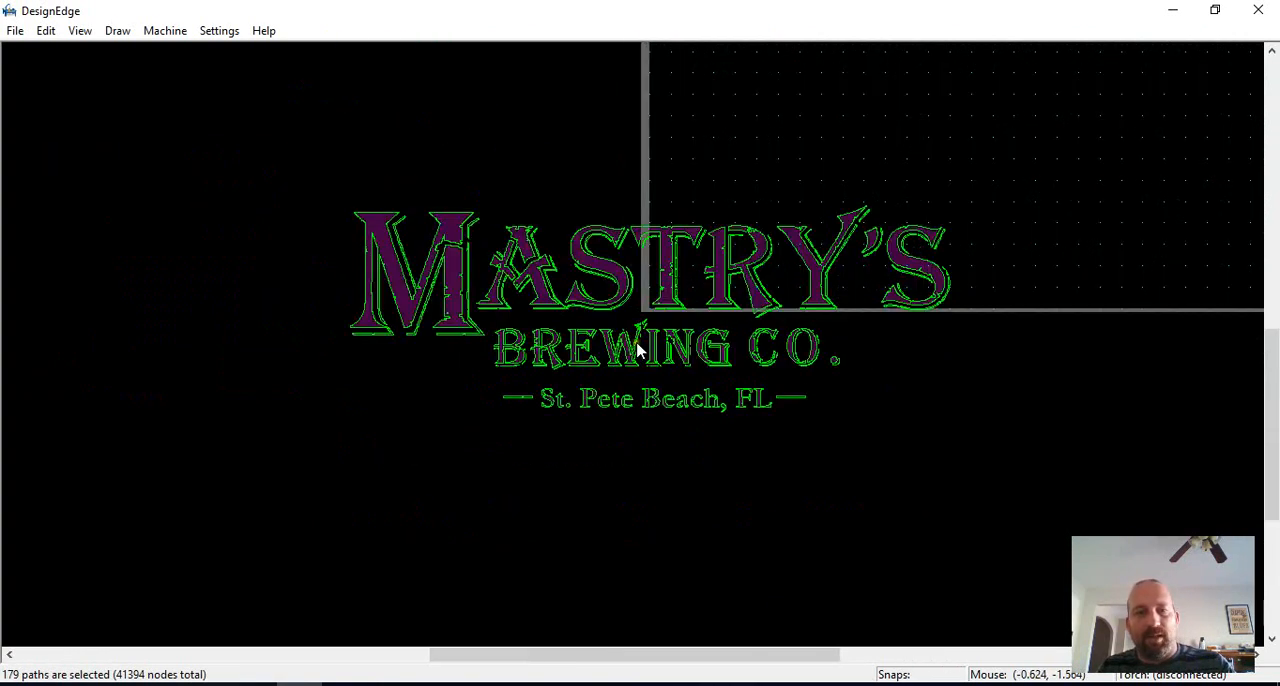
key(m)
click(636, 338)
scroll(1000, 173, down, 1)
click(649, 325)
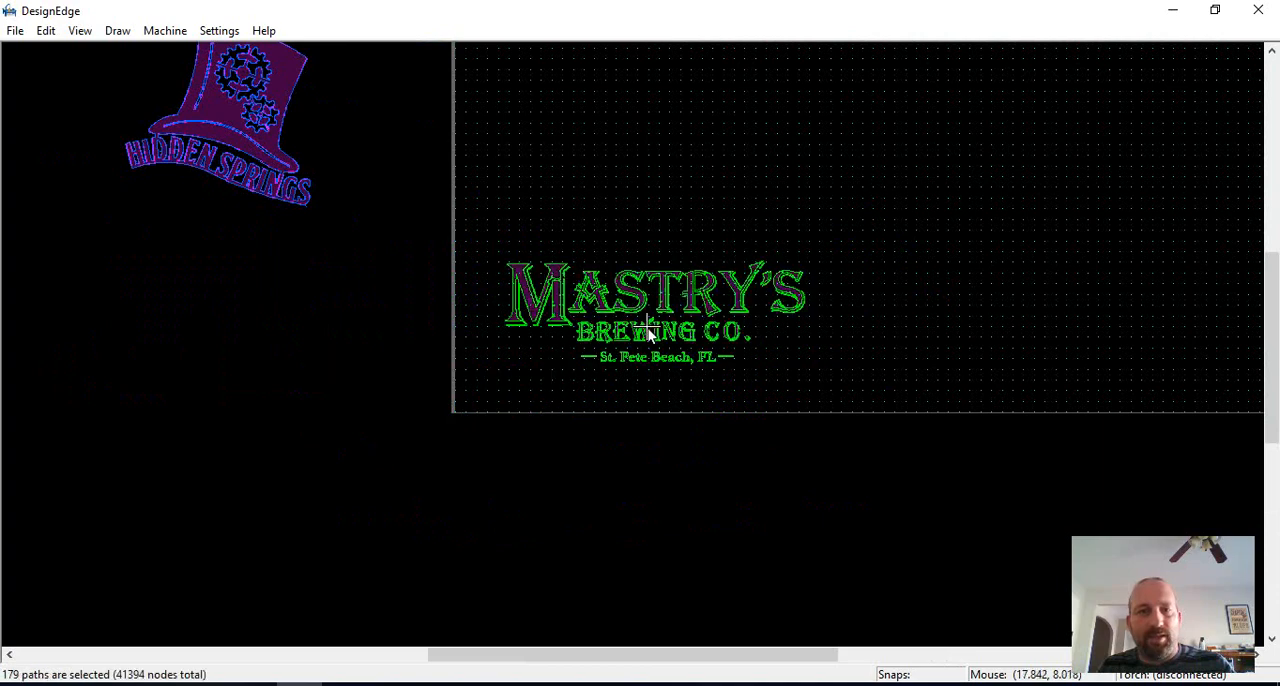
Step: Examine the distressed lettering and thin shadow outlines of the Mastry's logo, from BREWING to the Y and S
scroll(768, 338, up, 1)
click(693, 351)
scroll(640, 345, up, 1)
scroll(630, 330, up, 2)
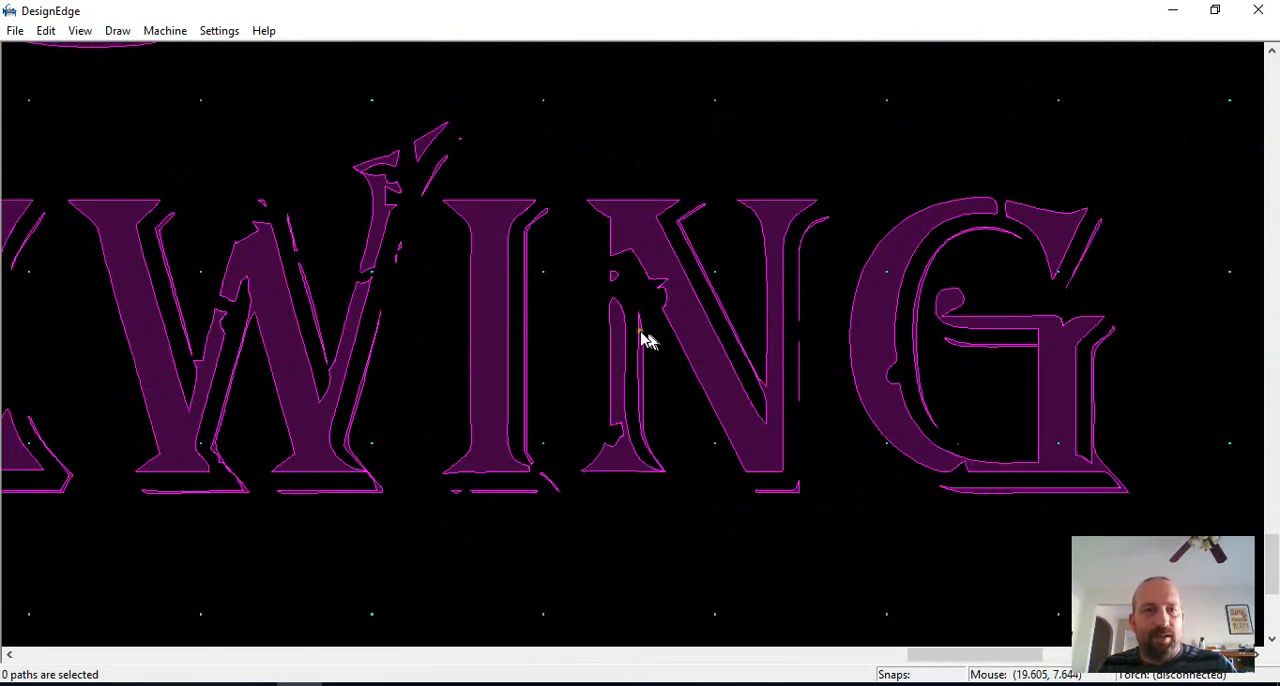
scroll(623, 349, down, 3)
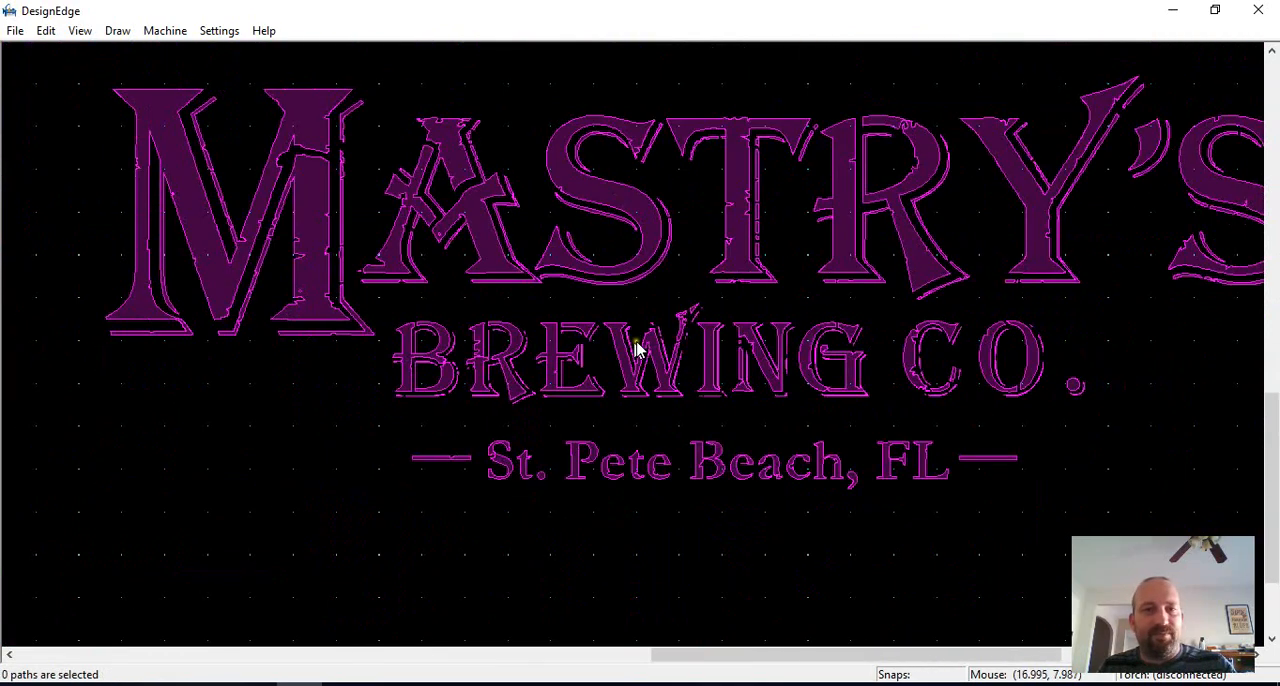
scroll(543, 362, down, 1)
scroll(543, 362, up, 1)
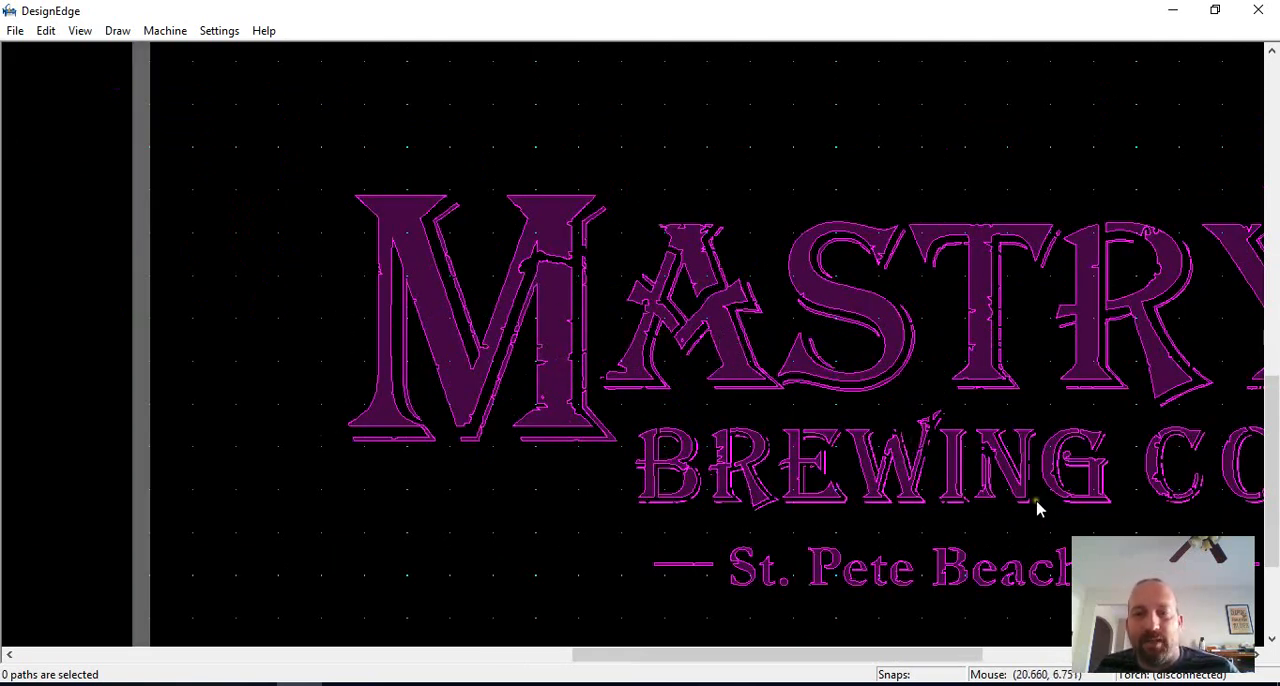
scroll(643, 314, down, 2)
scroll(663, 349, up, 3)
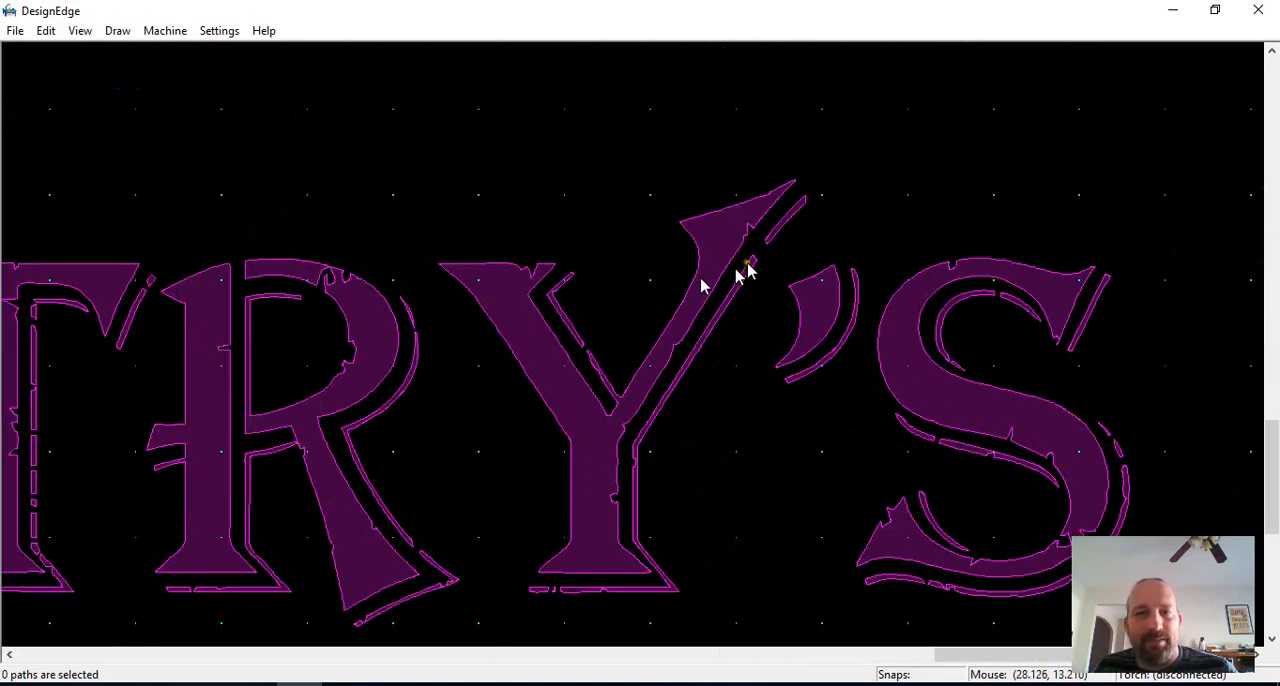
scroll(560, 360, up, 1)
click(589, 360)
scroll(643, 354, down, 2)
scroll(783, 256, down, 2)
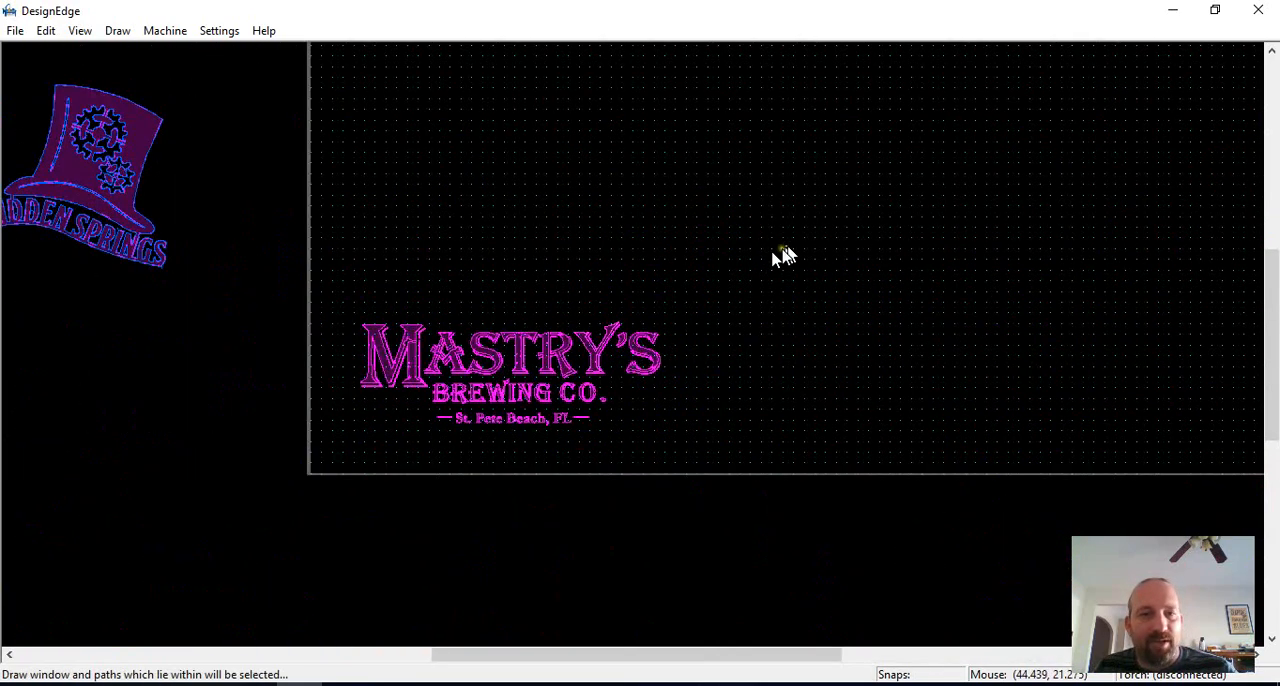
Step: Select all the Mastry's logo paths and inspect them for path errors
drag(784, 249, 333, 518)
key(ctrl+i)
key(Return)
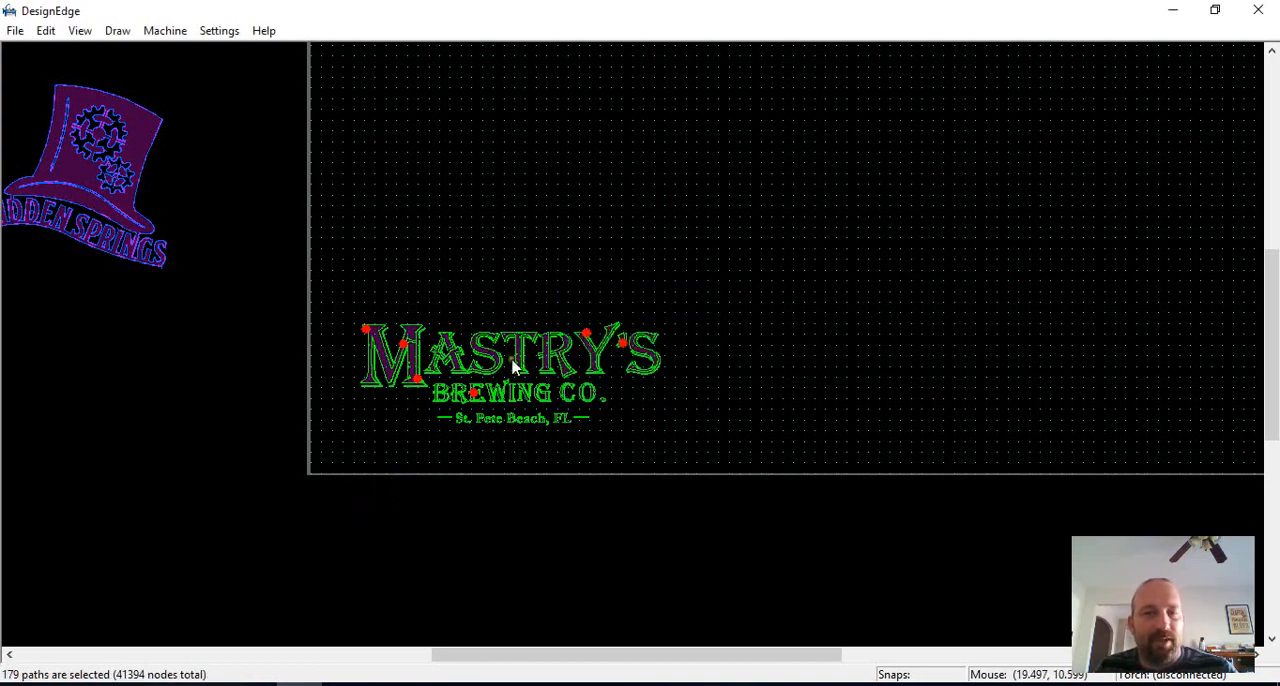
scroll(482, 405, up, 8)
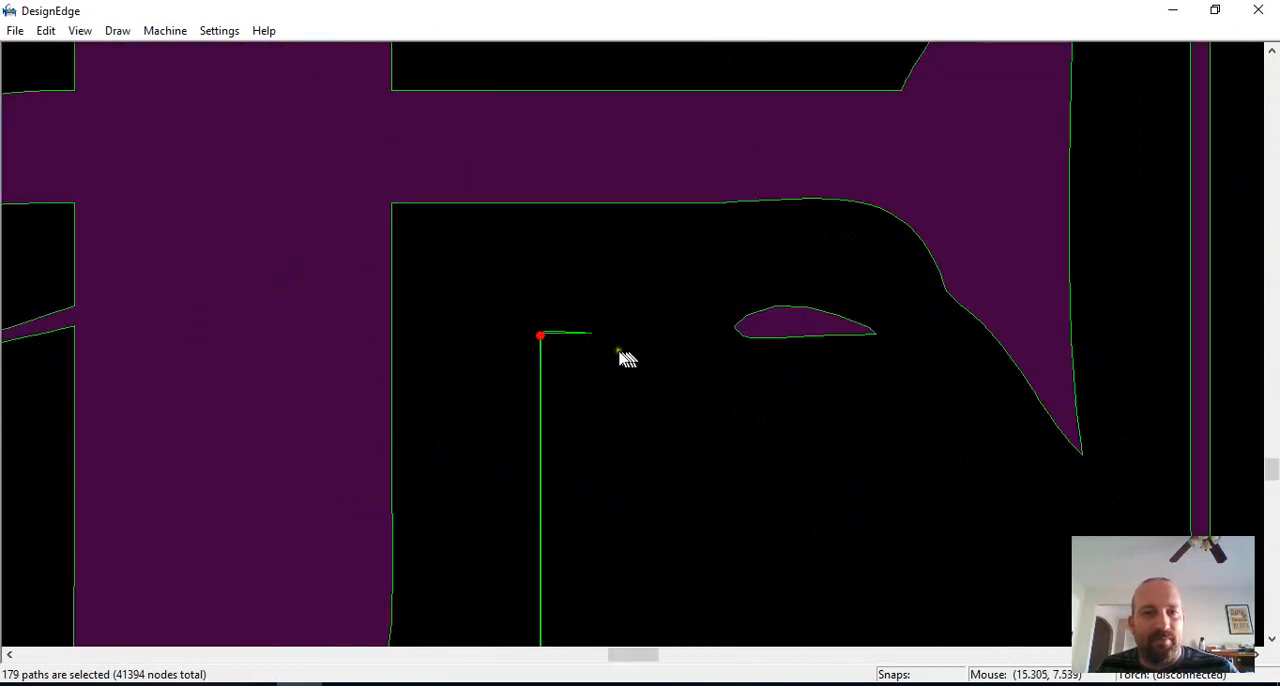
click(631, 322)
Step: Examine the flagged point on the thin shadow outline inside the E of BREWING
scroll(631, 322, up, 3)
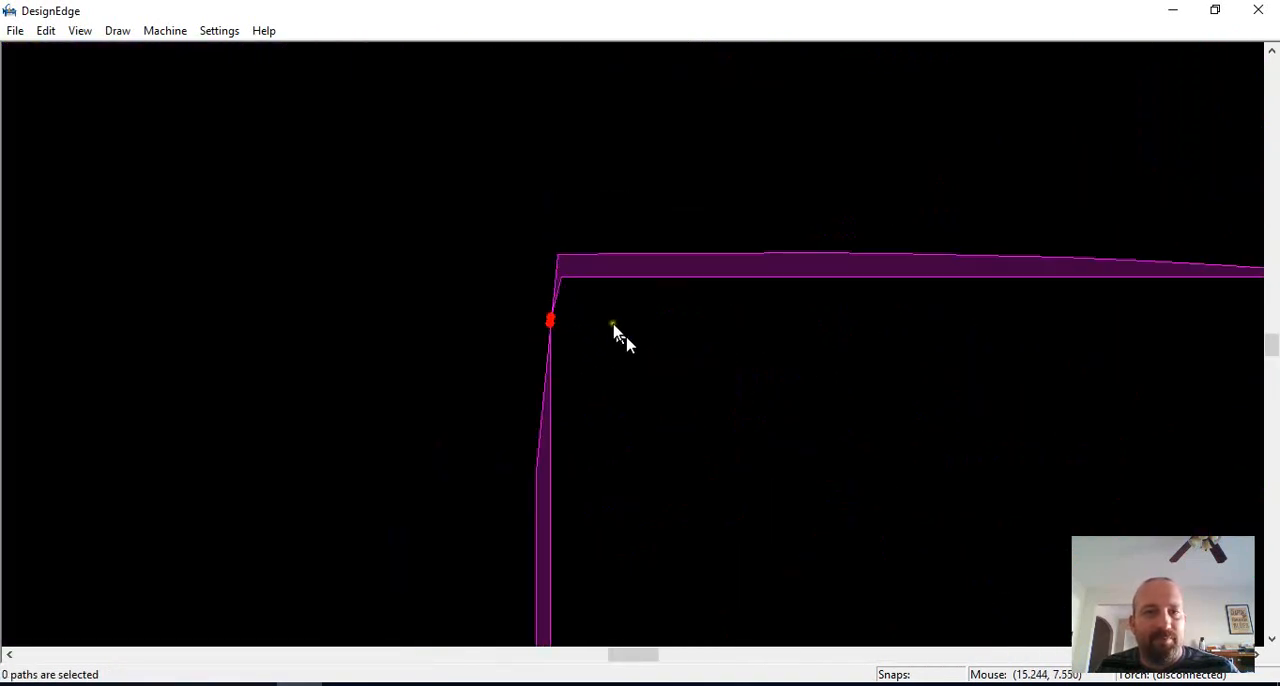
scroll(625, 340, down, 10)
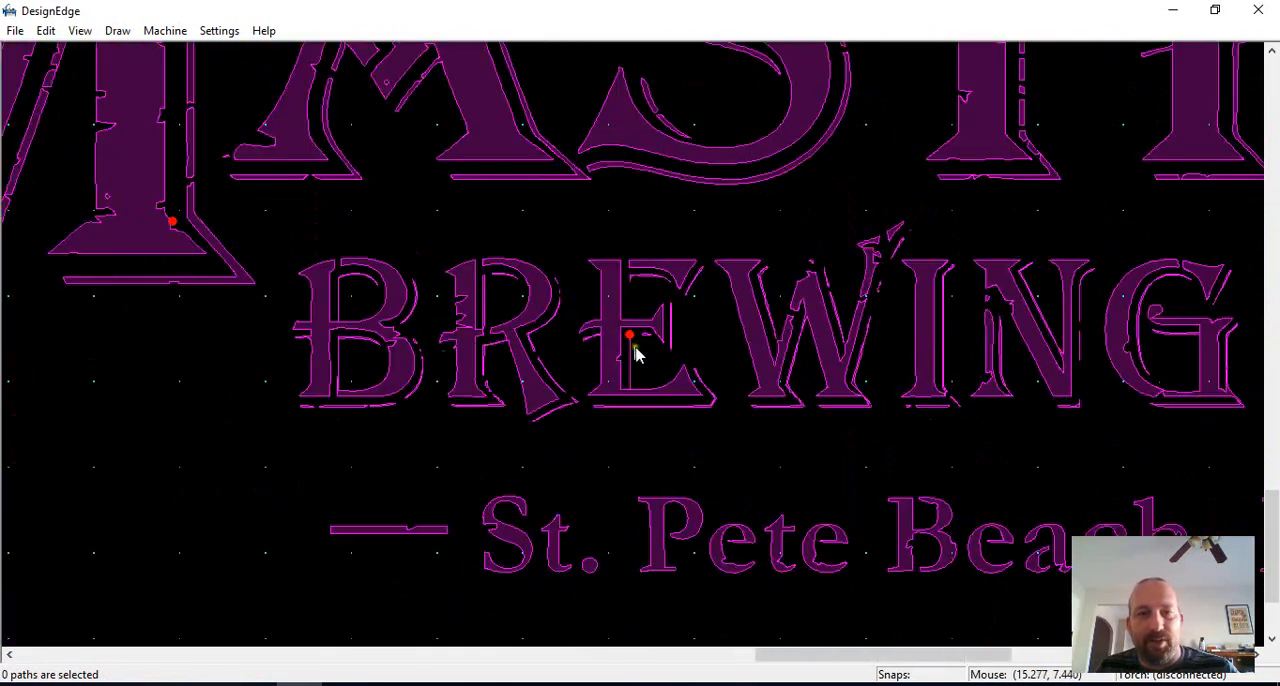
scroll(633, 346, up, 4)
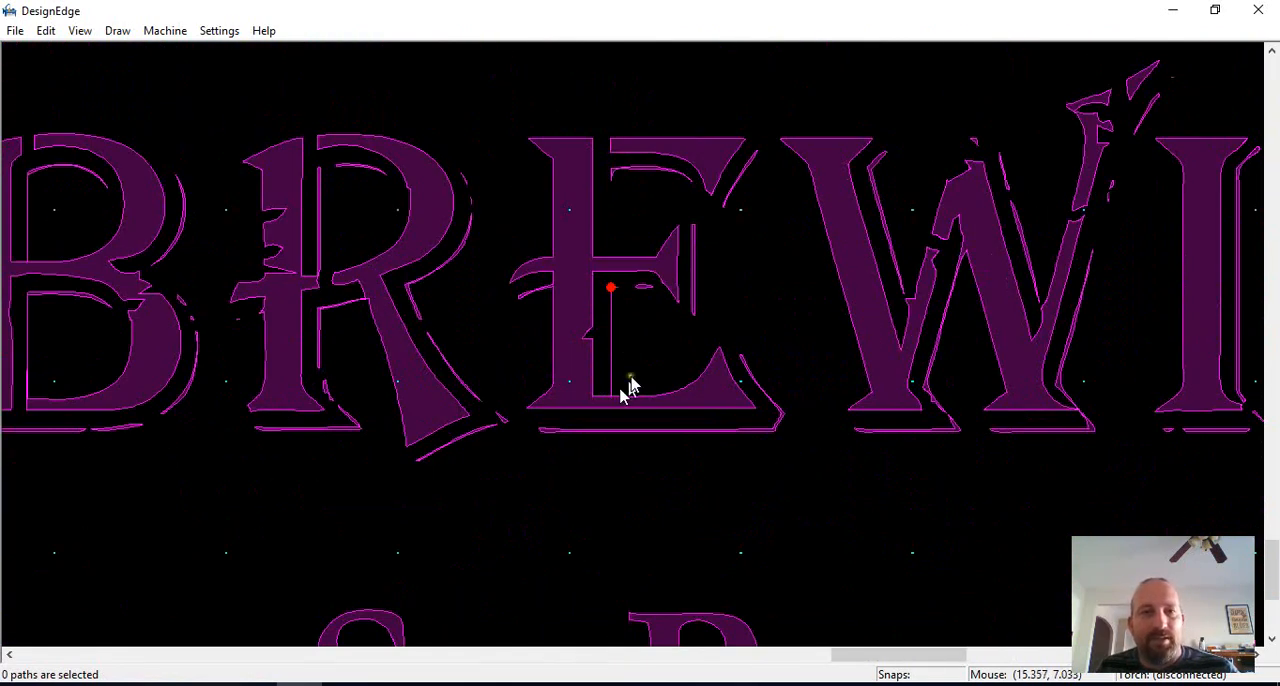
scroll(633, 389, up, 1)
click(588, 289)
scroll(592, 288, down, 1)
click(646, 343)
scroll(641, 339, up, 1)
scroll(633, 345, down, 1)
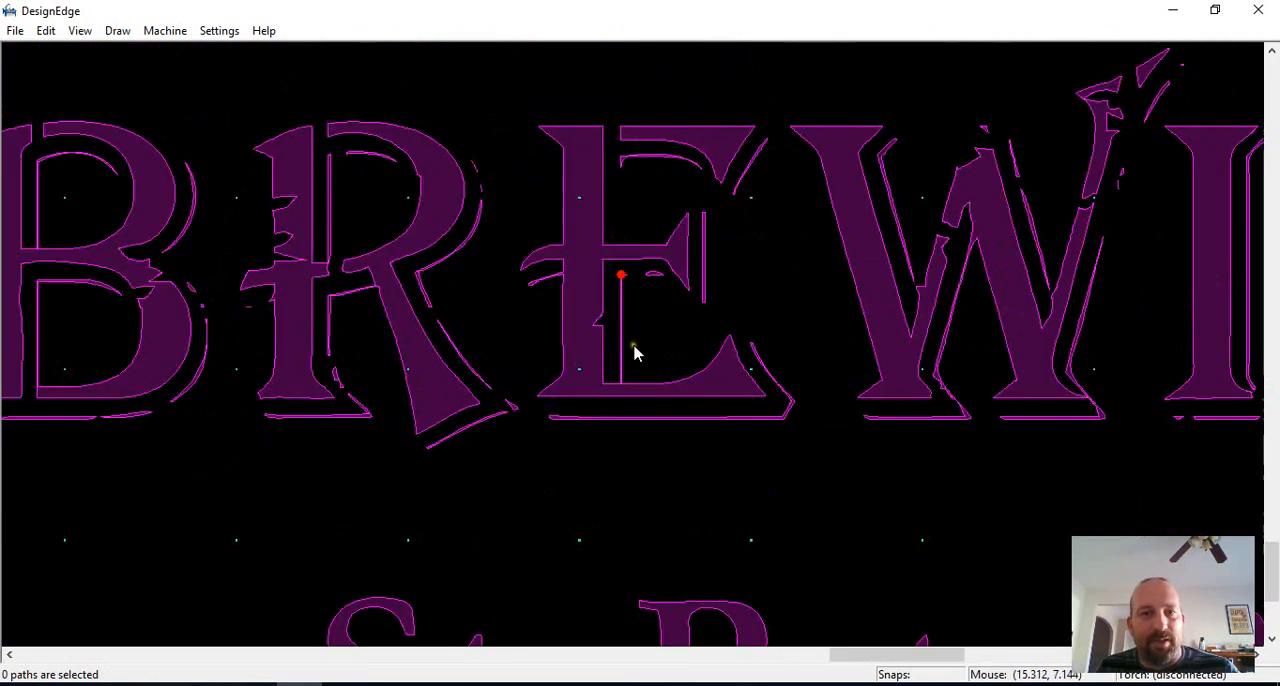
scroll(634, 348, up, 1)
scroll(640, 343, down, 4)
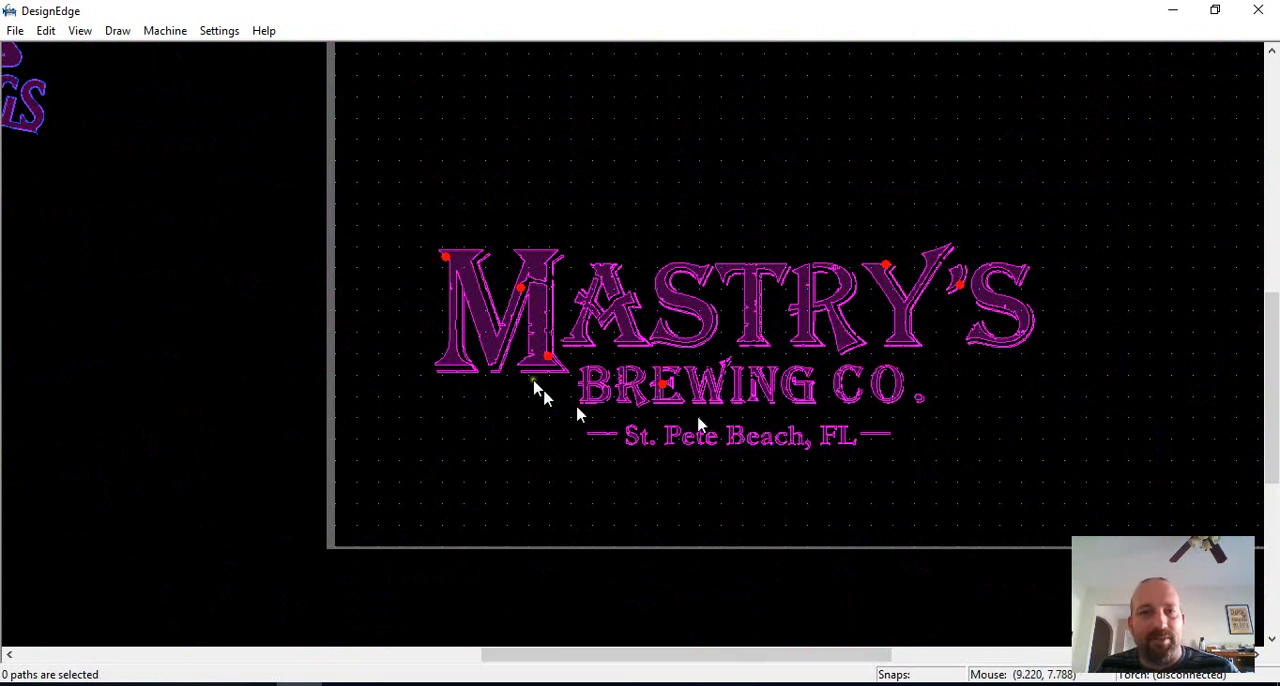
Step: Examine the flagged point on the notched edge inside the large M of MASTRY'S
scroll(512, 305, up, 1)
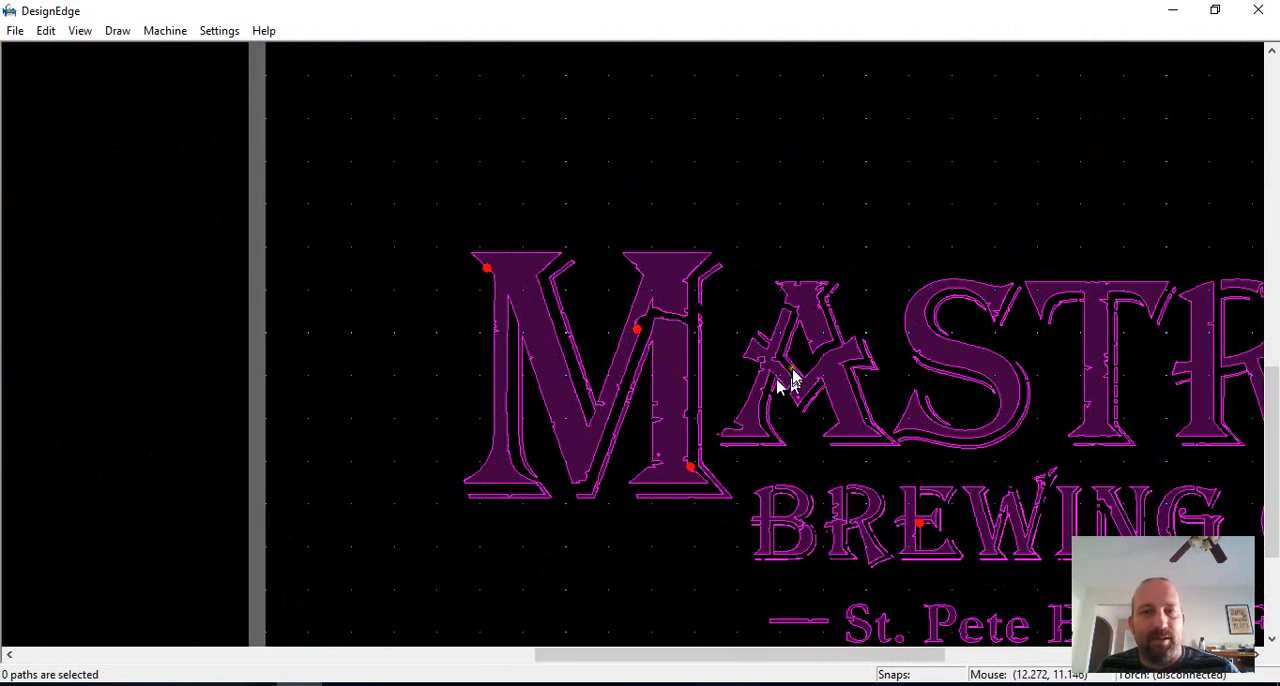
scroll(700, 340, up, 6)
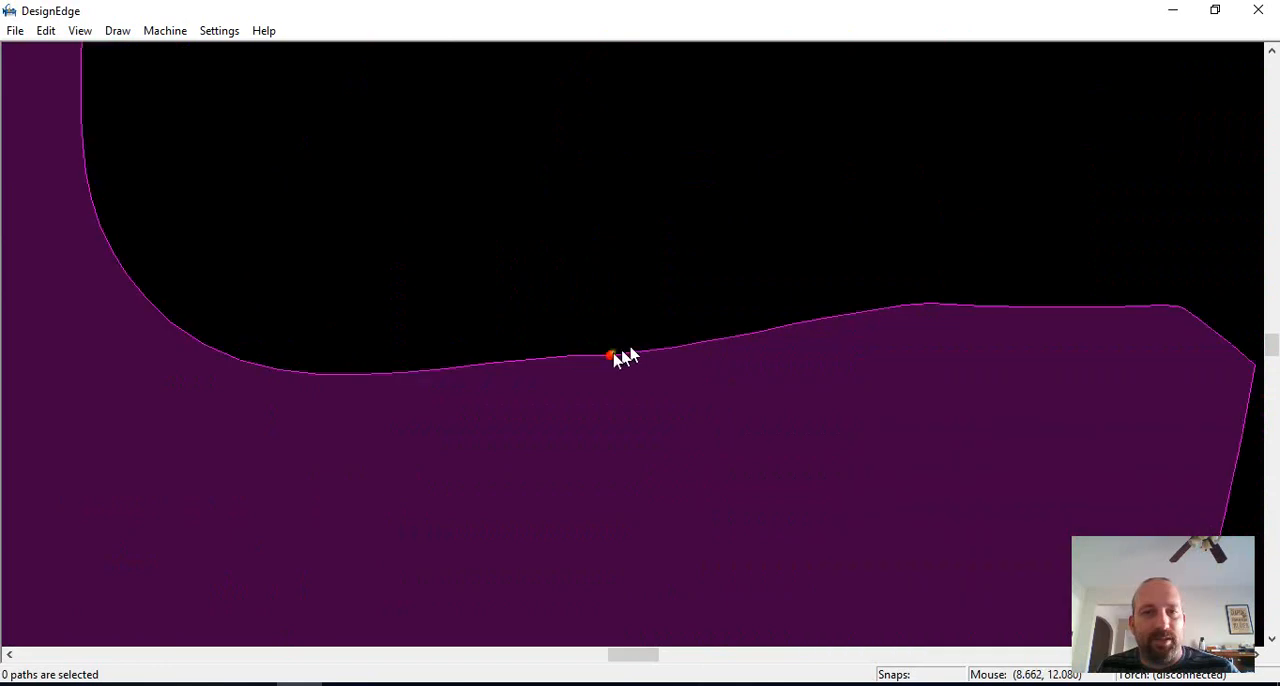
scroll(634, 345, up, 1)
click(634, 346)
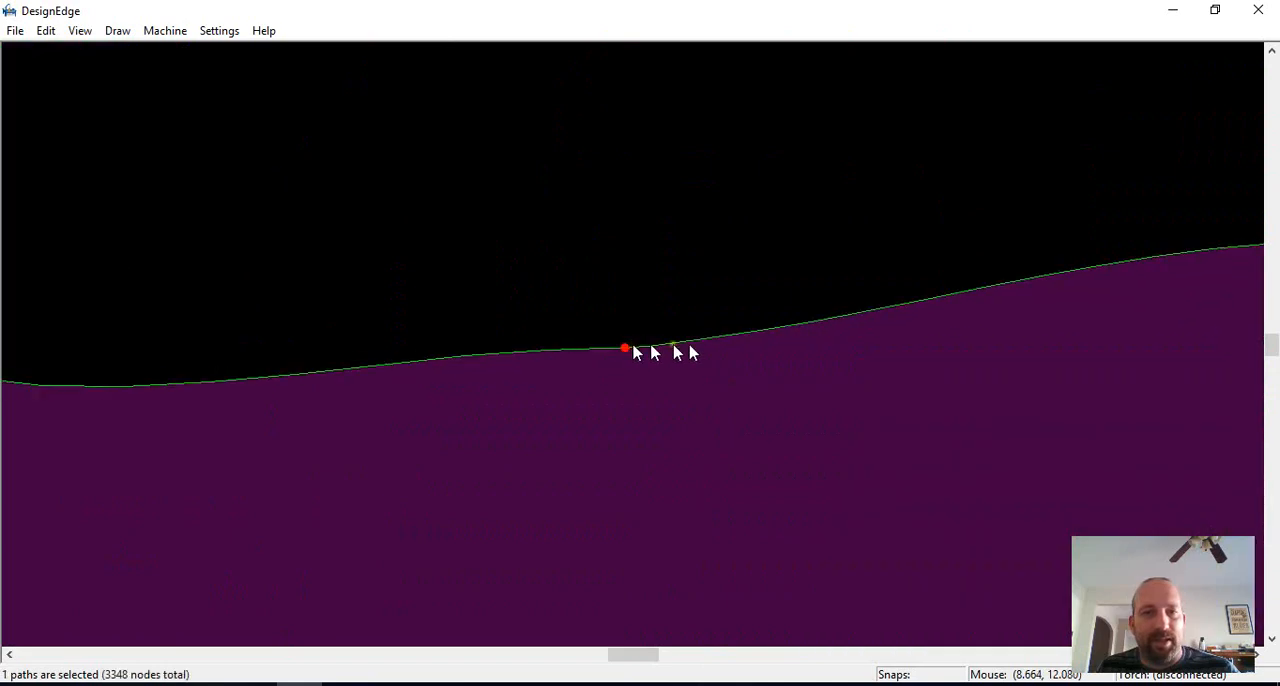
Step: Select all the Mastry's logo paths and smooth them to reduce their nodes
scroll(691, 343, down, 3)
scroll(706, 331, down, 5)
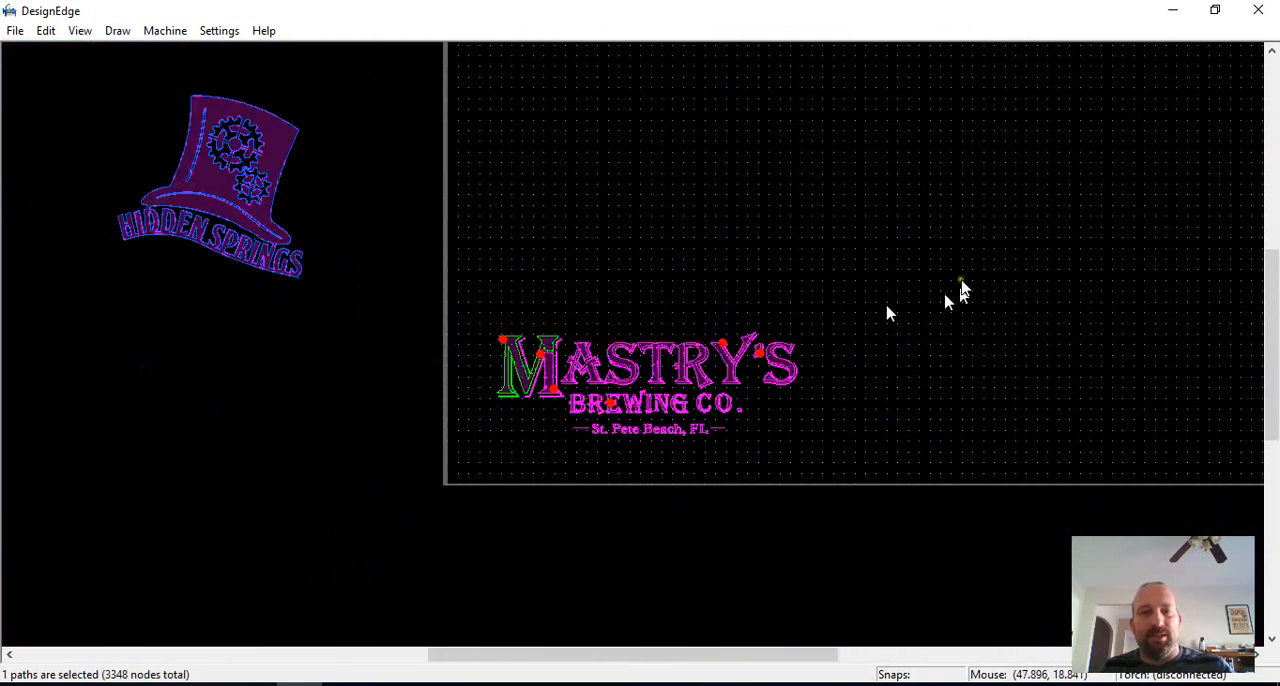
drag(957, 278, 354, 494)
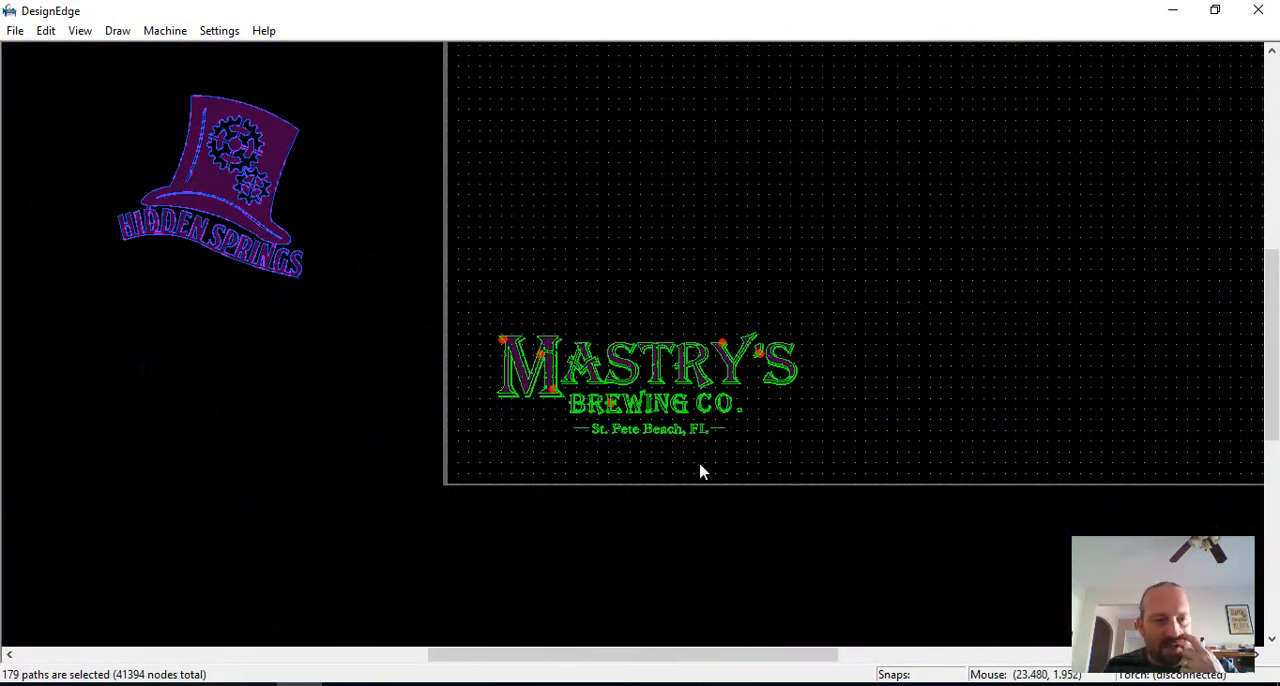
key(s)
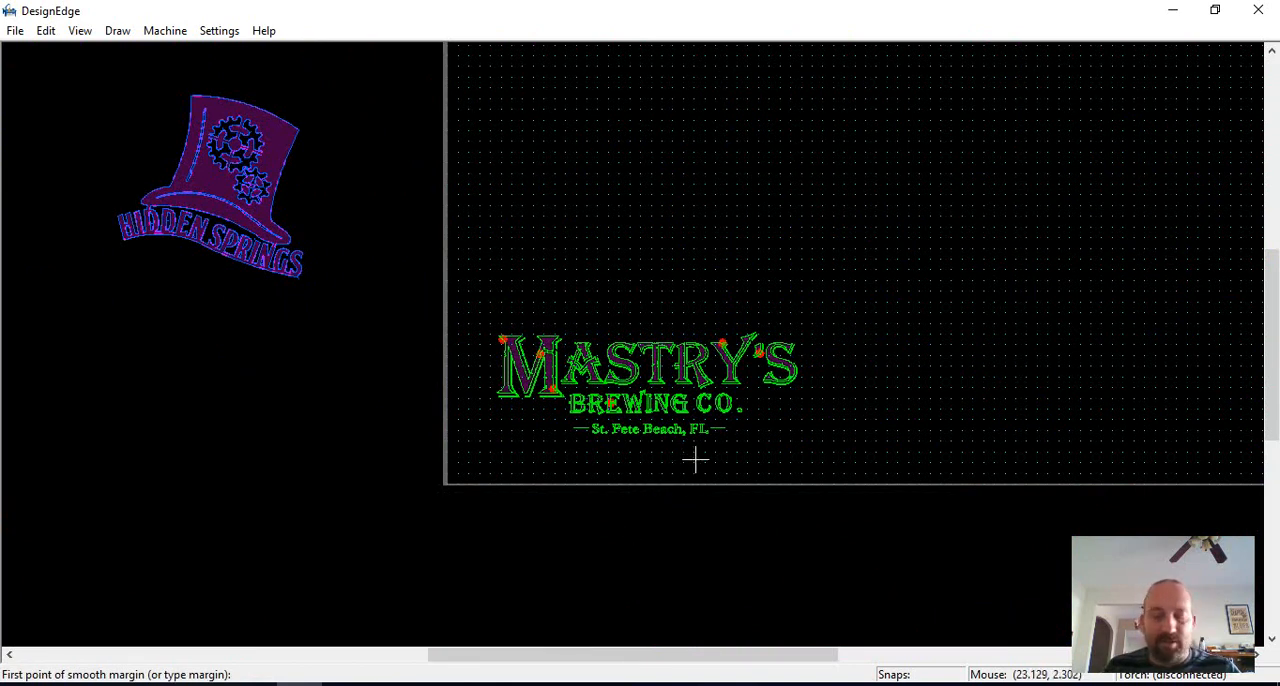
key(Return)
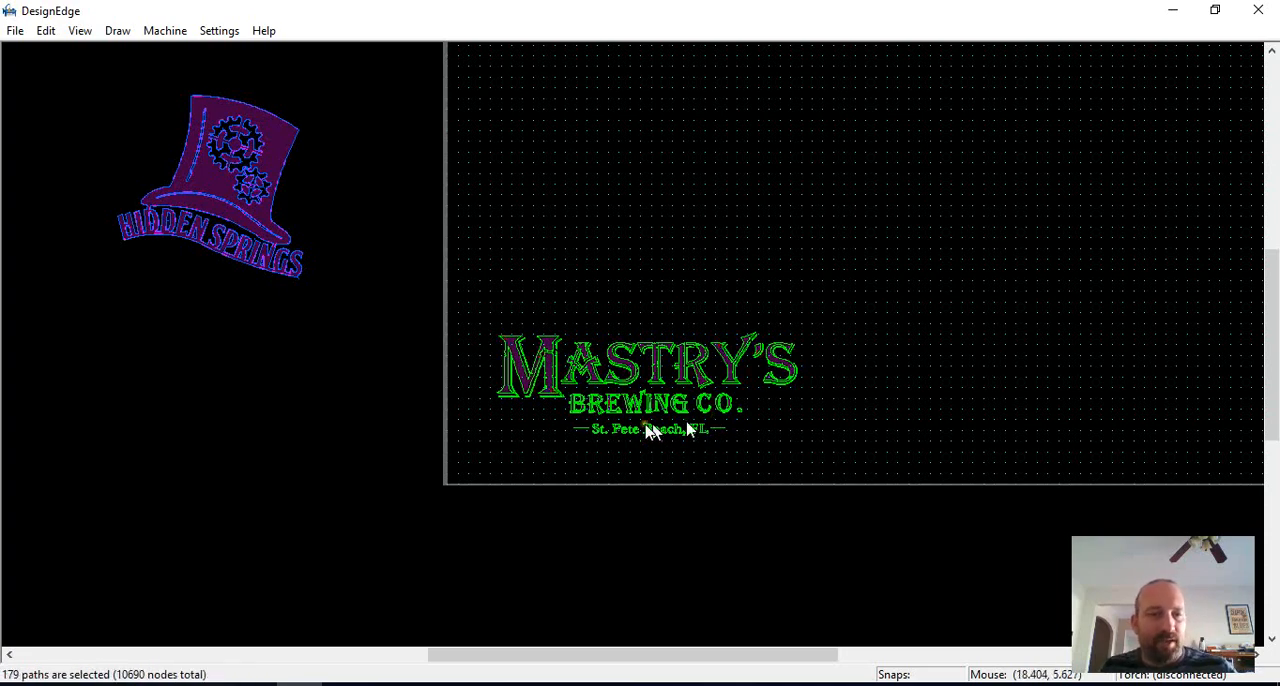
Step: Reselect all the smoothed Mastry's logo paths and inspect them for path errors
click(777, 446)
scroll(630, 355, up, 5)
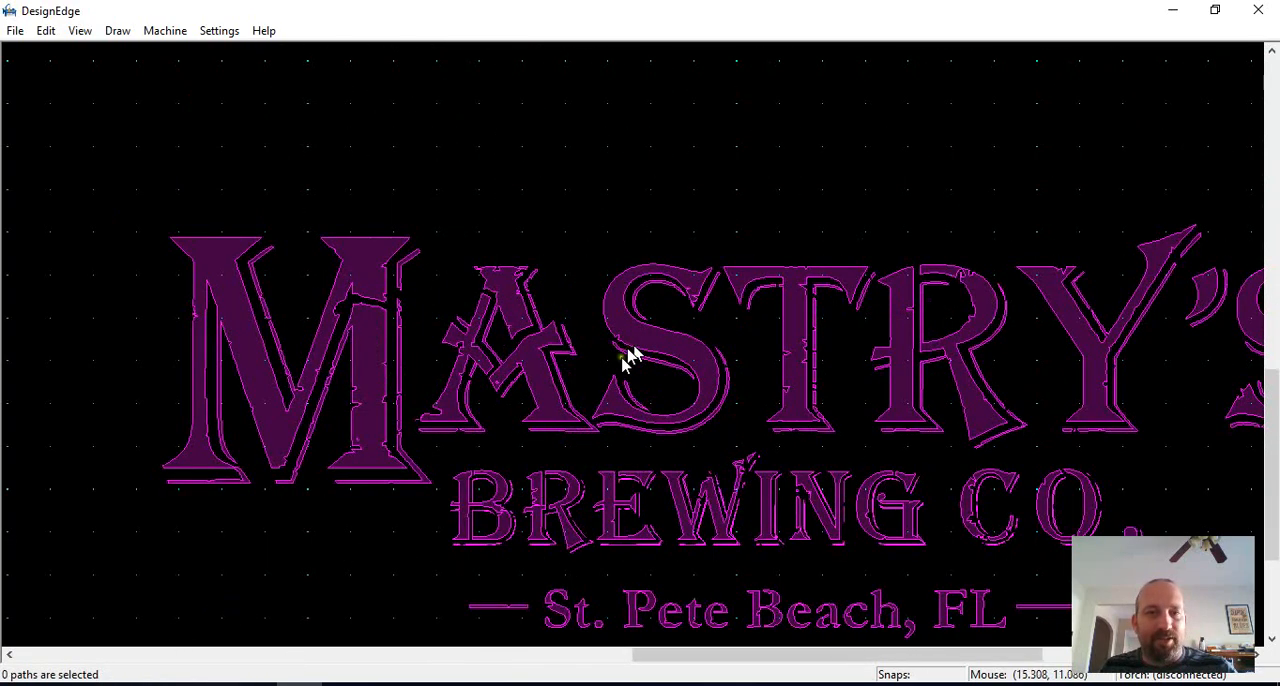
scroll(638, 339, down, 5)
drag(786, 264, 354, 526)
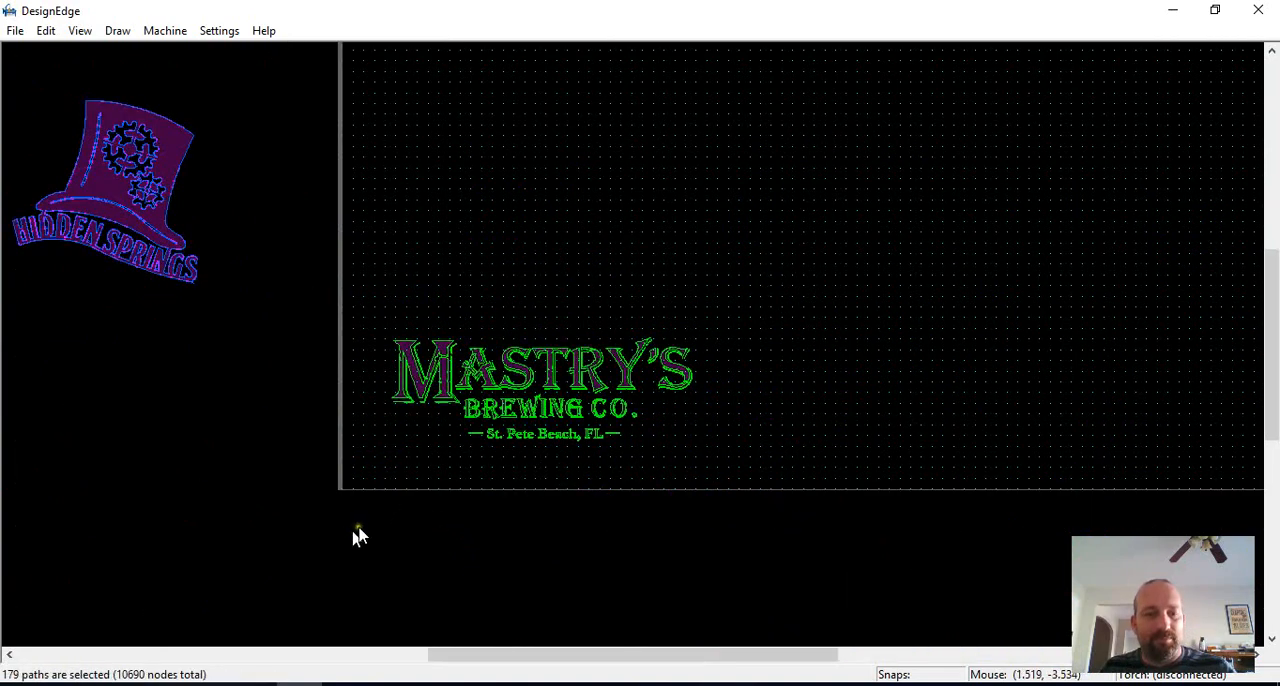
key(i)
key(Return)
Step: Trim the overlapping section at the flagged points of the thin shadow outline beside the N of BREWING
scroll(634, 352, up, 10)
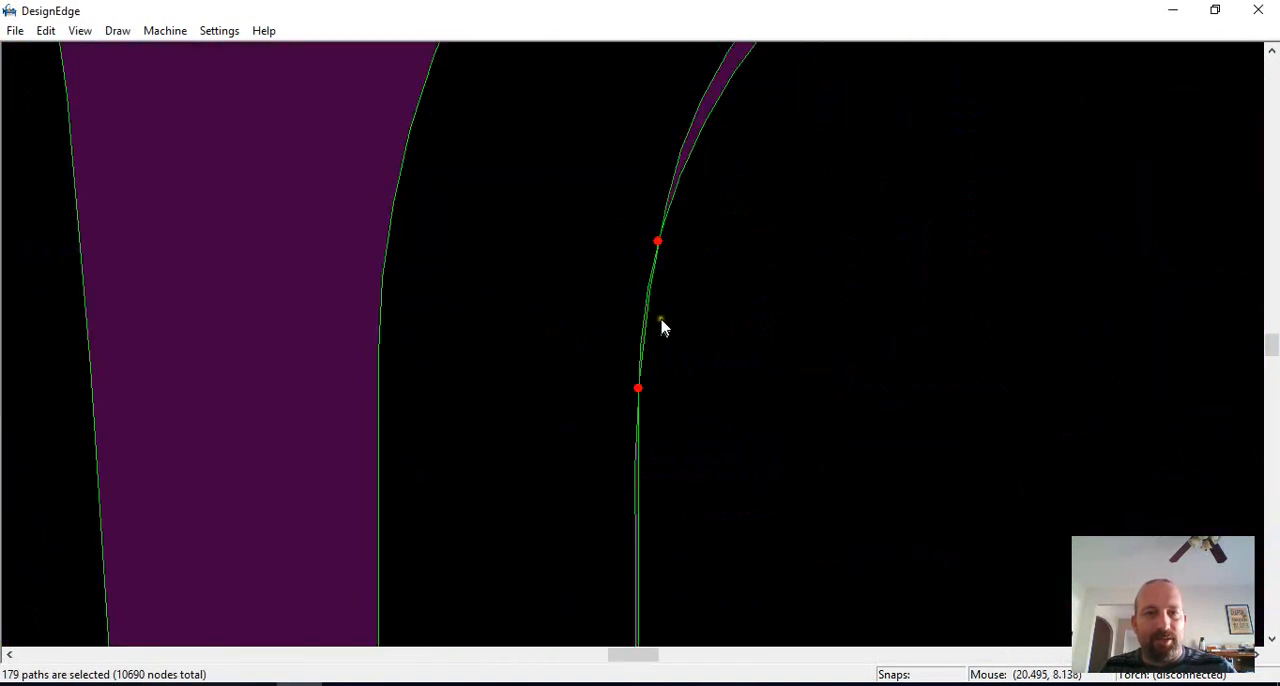
scroll(644, 338, up, 1)
key(t)
click(629, 340)
key(Escape)
scroll(699, 323, down, 1)
scroll(617, 322, up, 1)
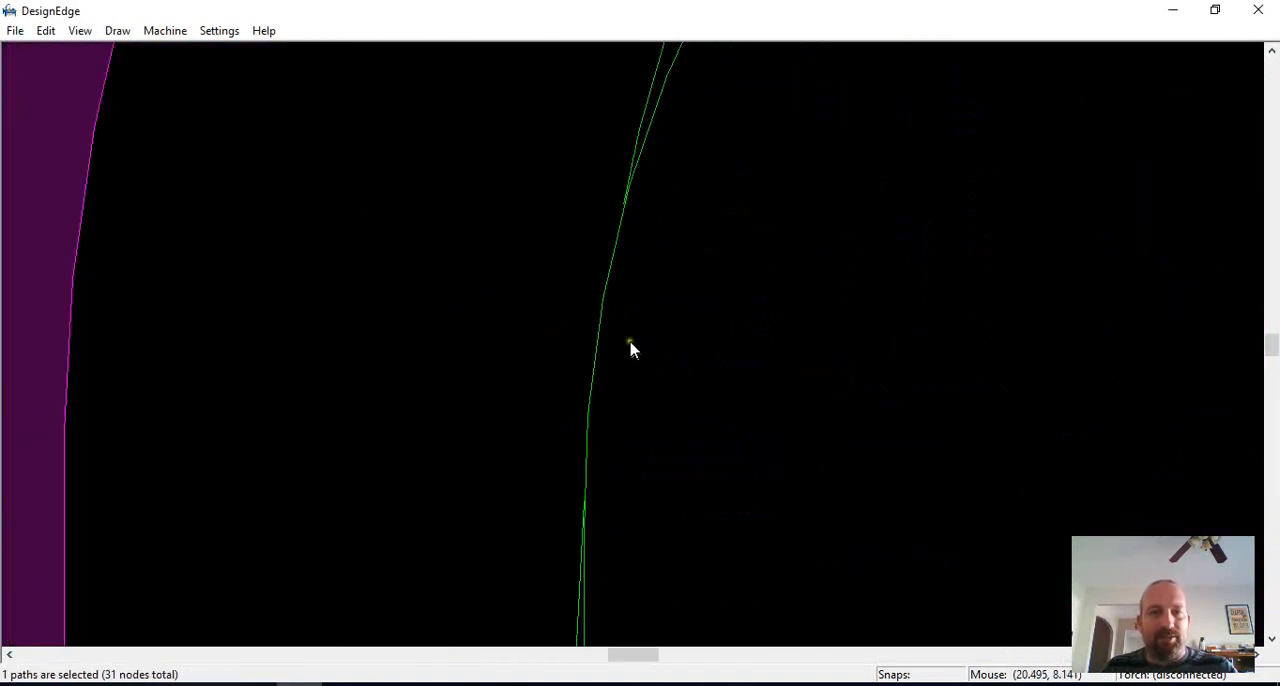
key(t)
click(598, 337)
key(Escape)
scroll(631, 349, down, 4)
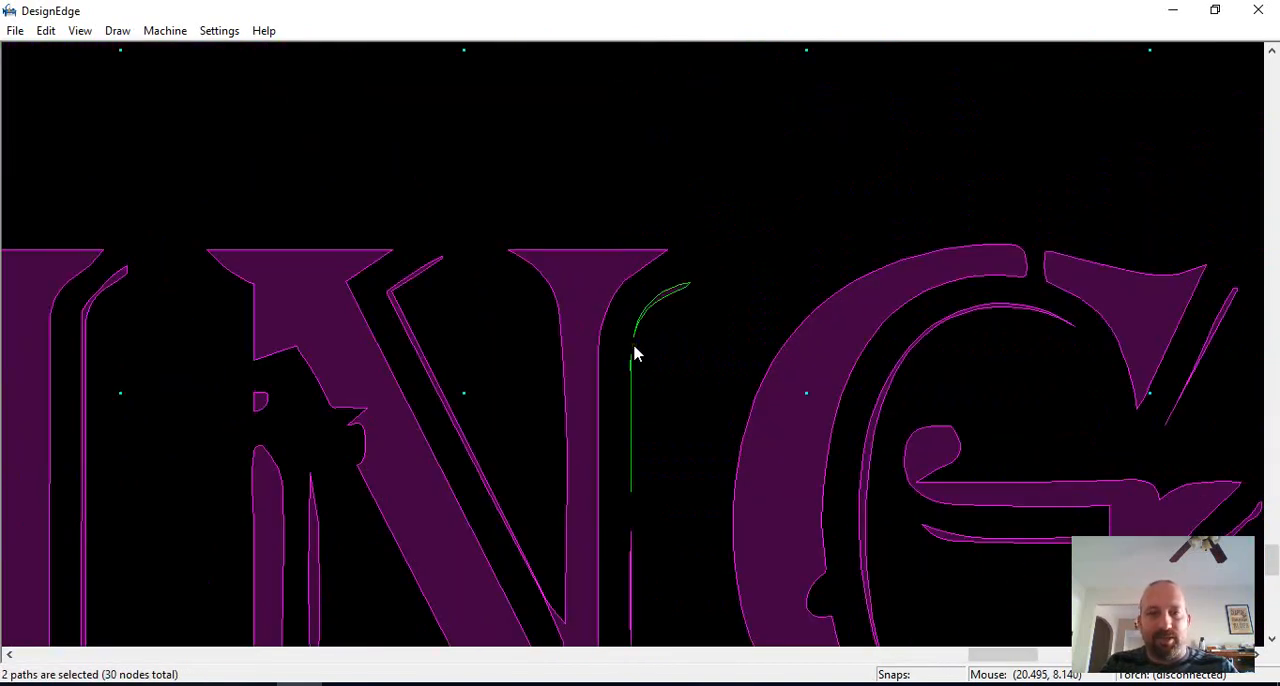
scroll(636, 354, down, 2)
scroll(630, 350, down, 4)
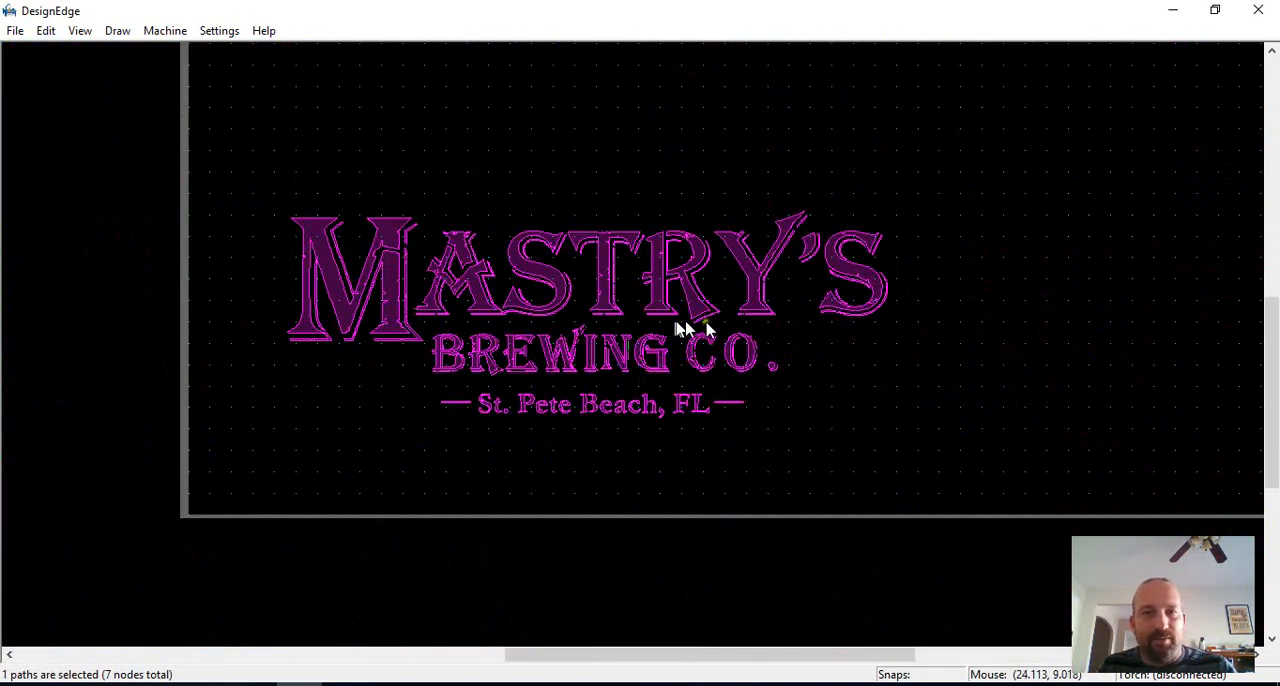
key(Escape)
Step: Trace a polyline along the Y's broken shadow in MASTRY'S, from its base across the upper gap to the tip fragment
scroll(640, 342, up, 6)
scroll(638, 346, up, 2)
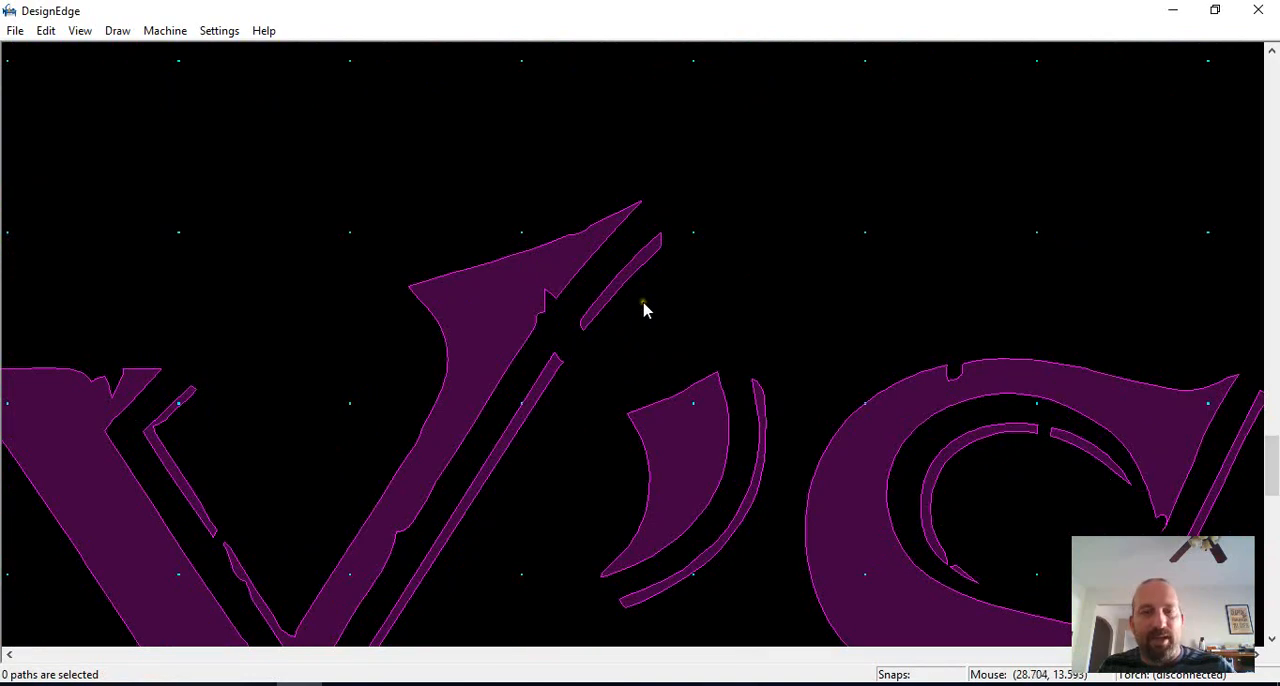
middle_drag(643, 310, 633, 352)
scroll(640, 340, down, 3)
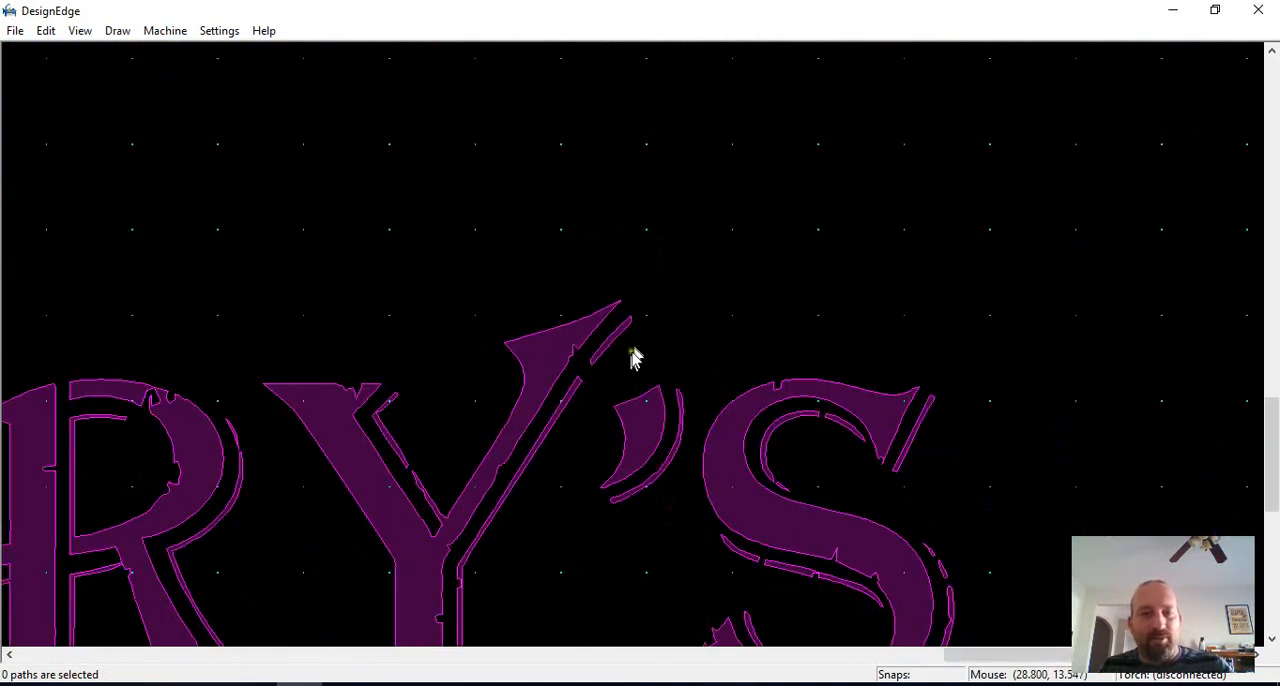
scroll(626, 355, up, 1)
scroll(578, 455, up, 1)
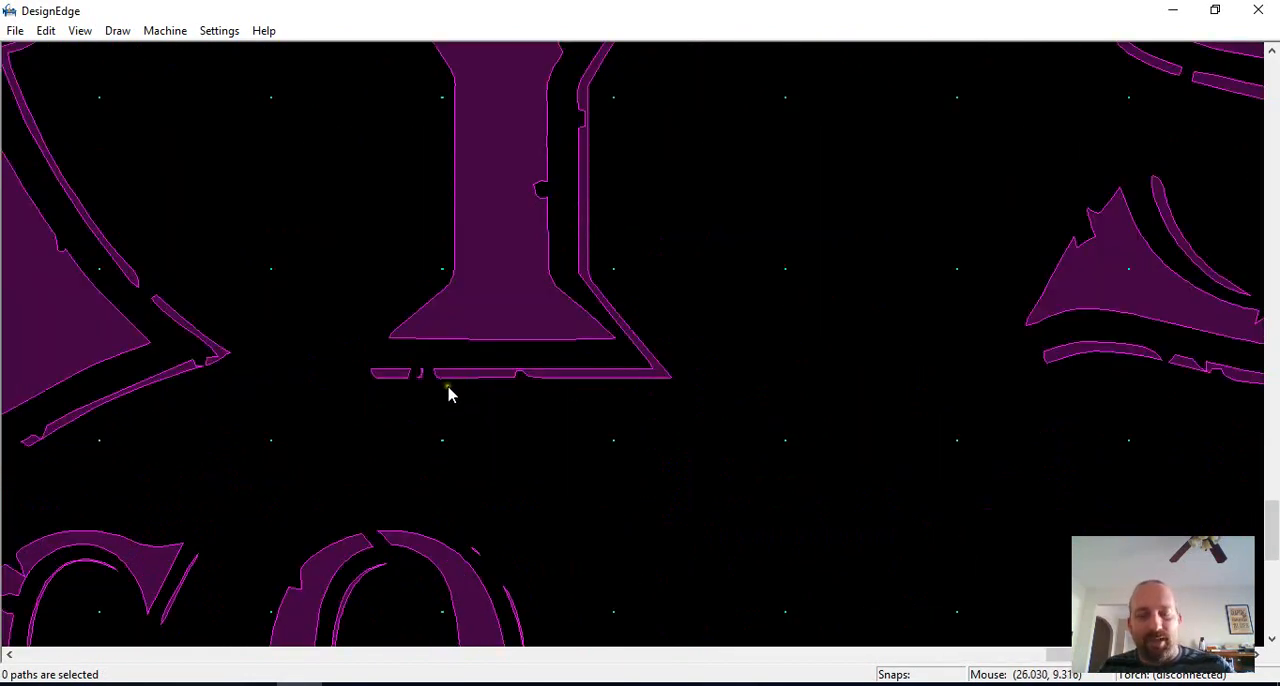
key(l)
click(375, 374)
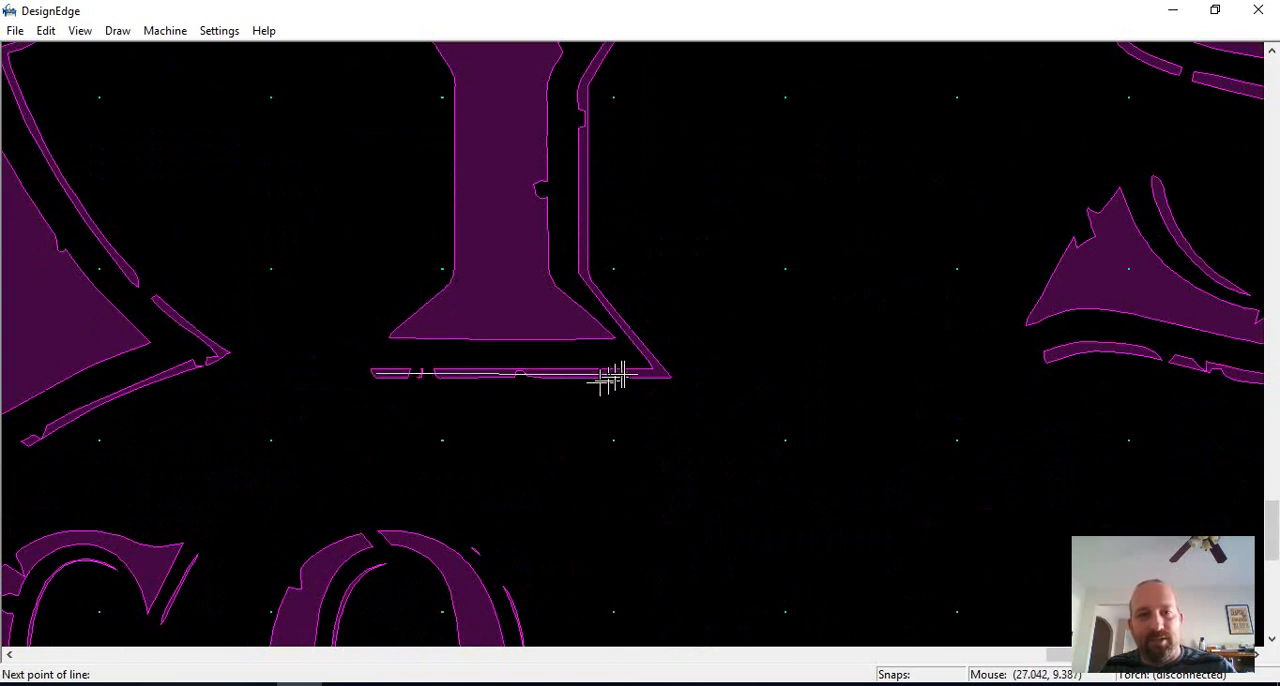
click(656, 373)
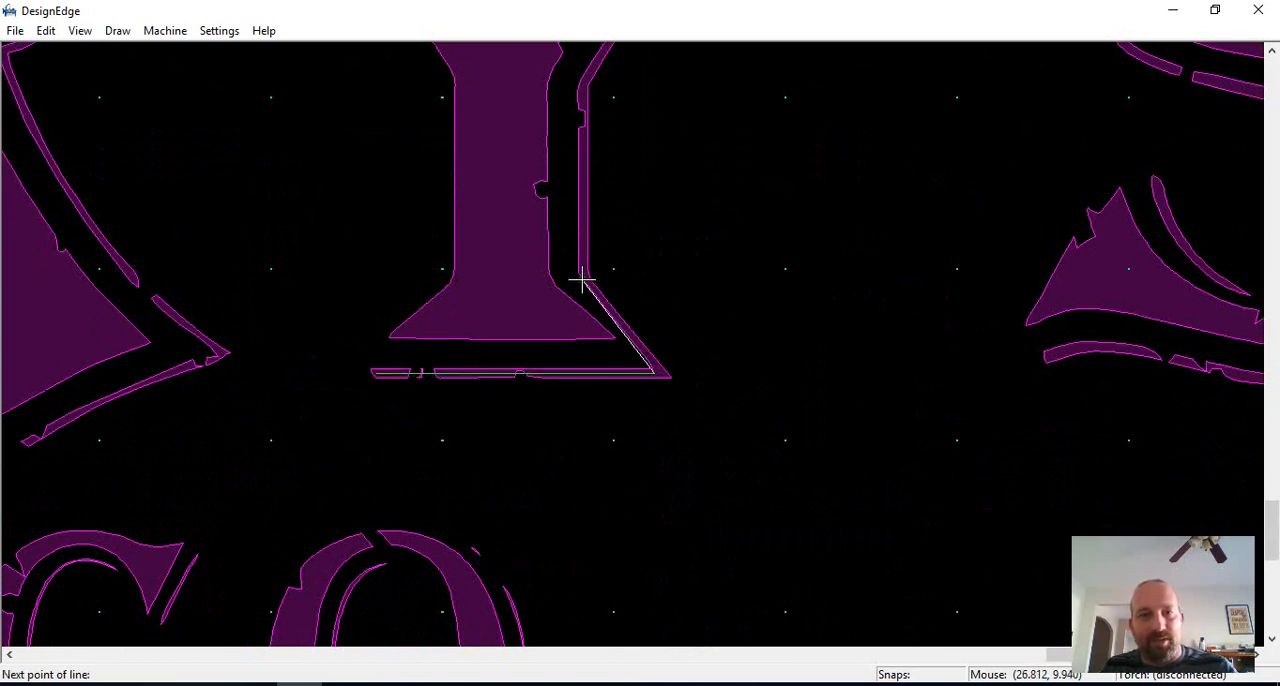
click(581, 277)
scroll(608, 176, down, 1)
scroll(628, 344, up, 1)
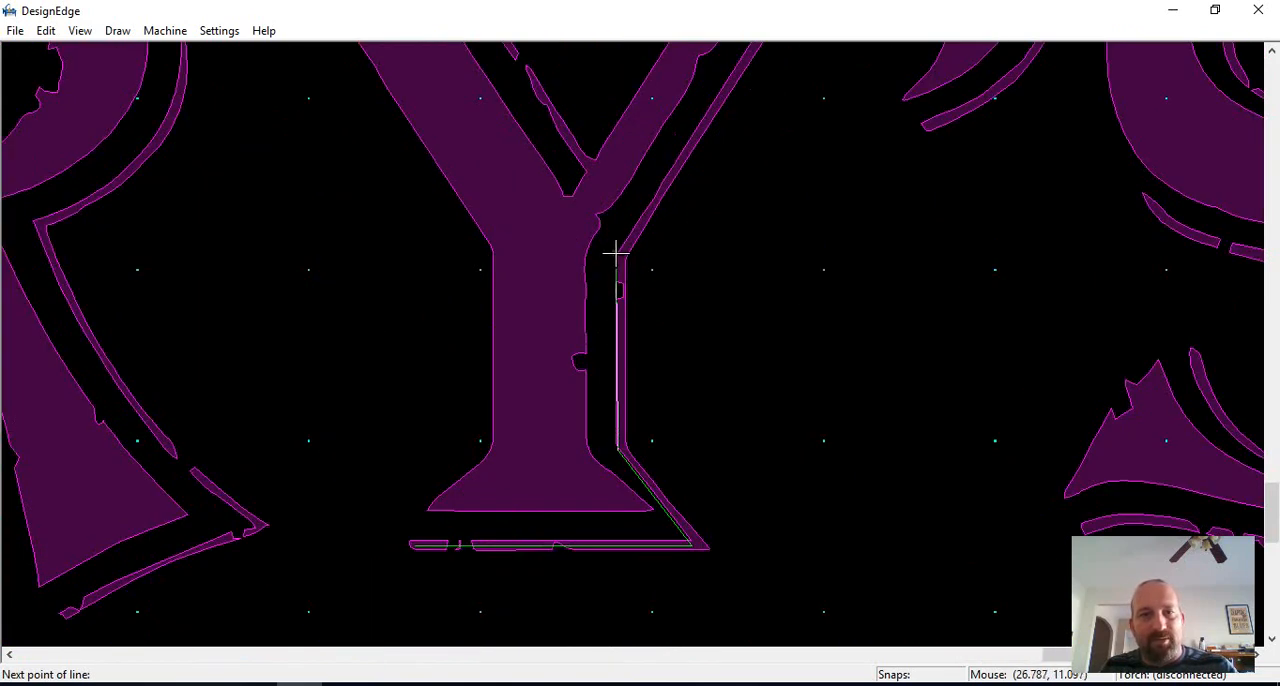
click(615, 253)
scroll(615, 250, down, 1)
scroll(640, 325, up, 1)
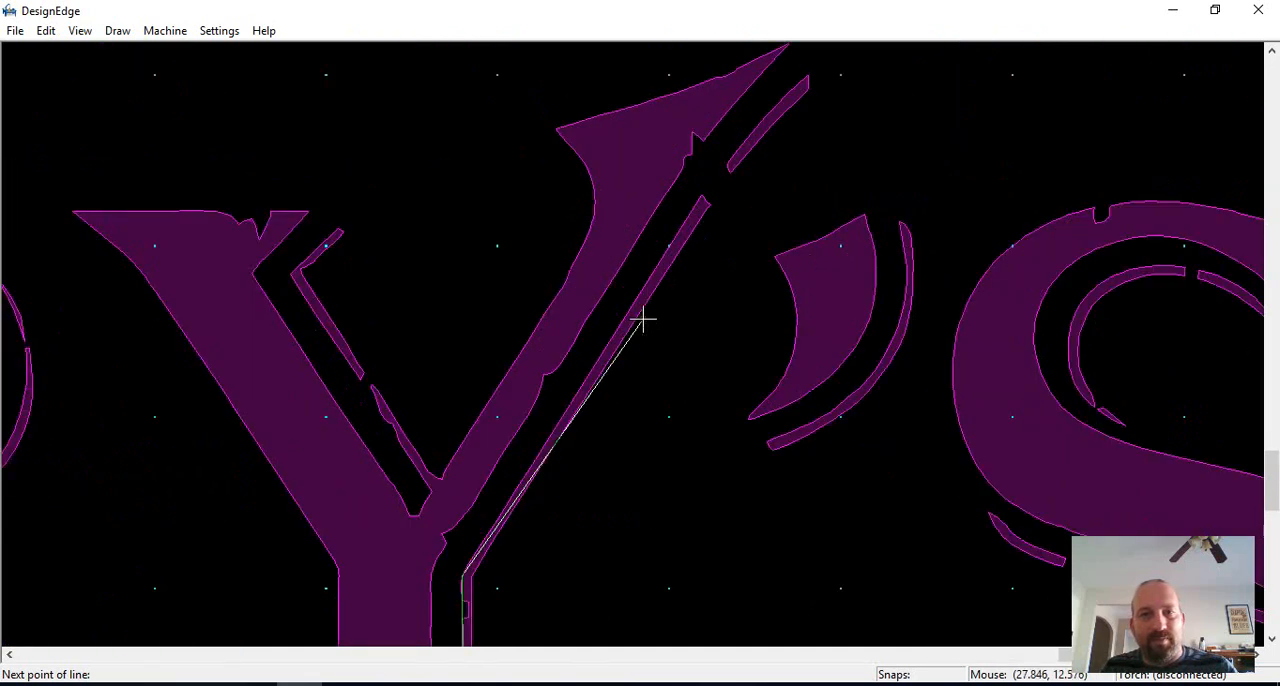
click(728, 170)
Step: Draw an arc from the polyline's upper end along the curved shadow fragment at the Y's tip
key(a)
click(728, 171)
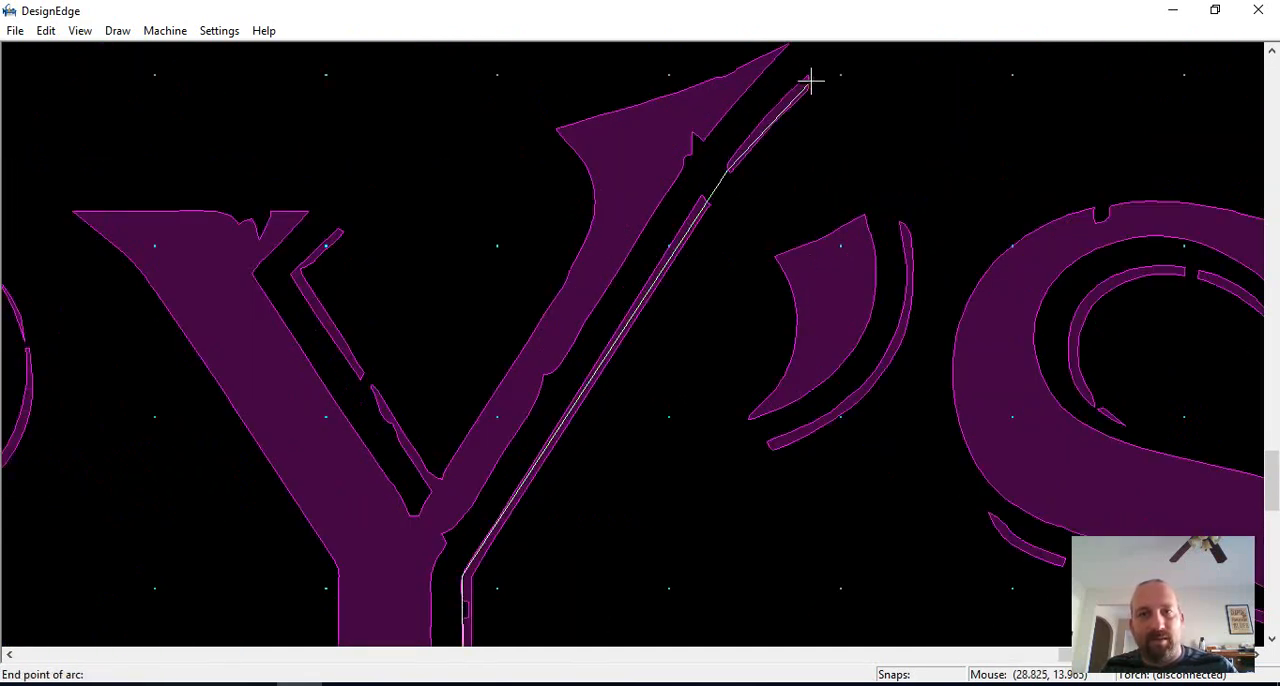
click(811, 80)
click(790, 100)
scroll(629, 363, down, 1)
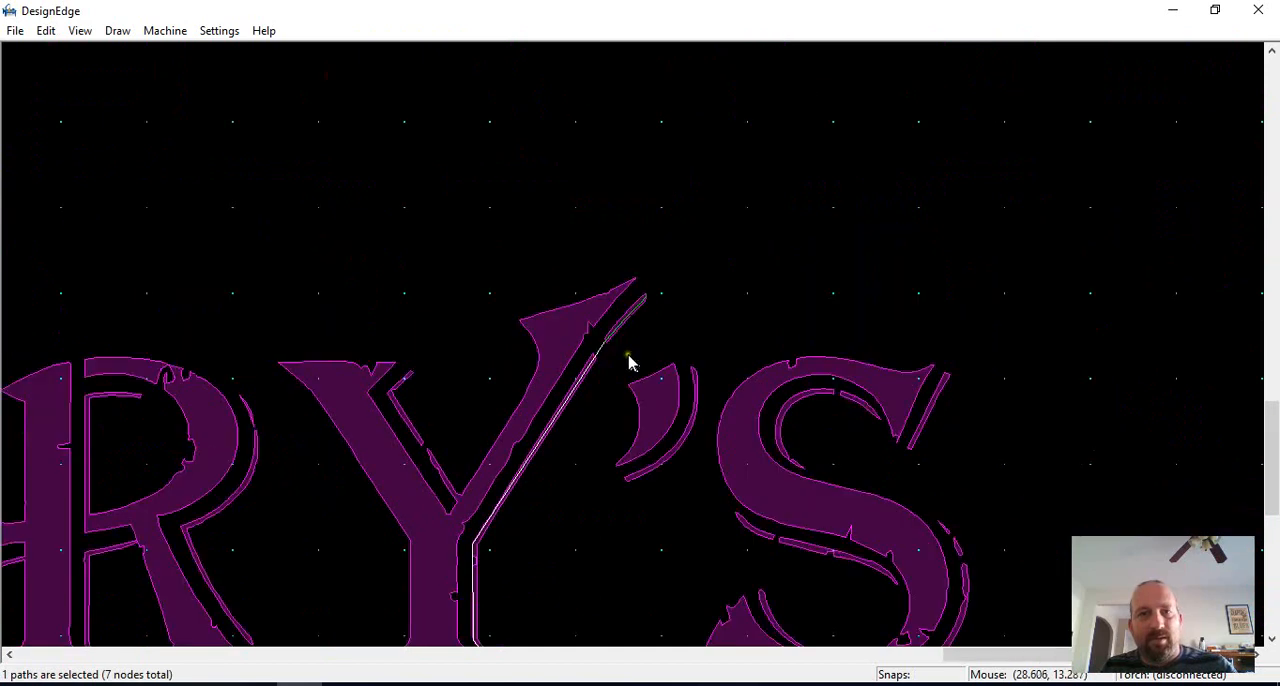
Step: Try to offset the traced shadow polyline outward without the arc at the Y's tip
scroll(592, 332, up, 1)
key(o)
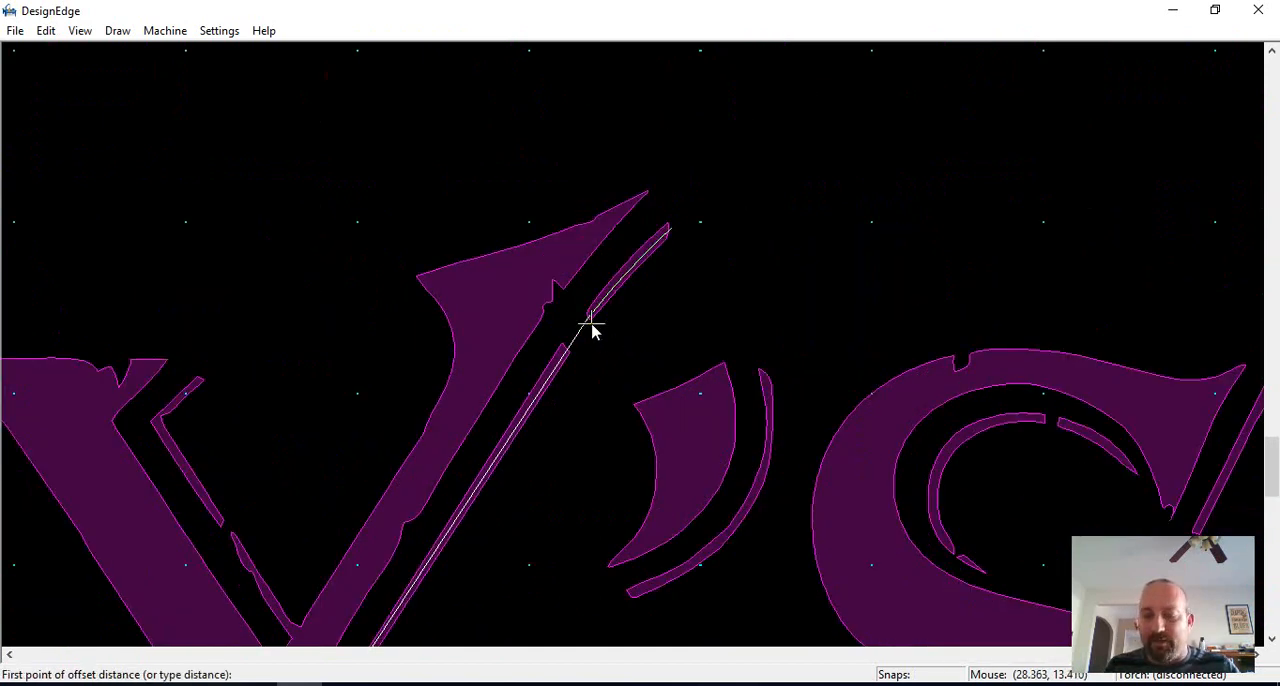
key(Return)
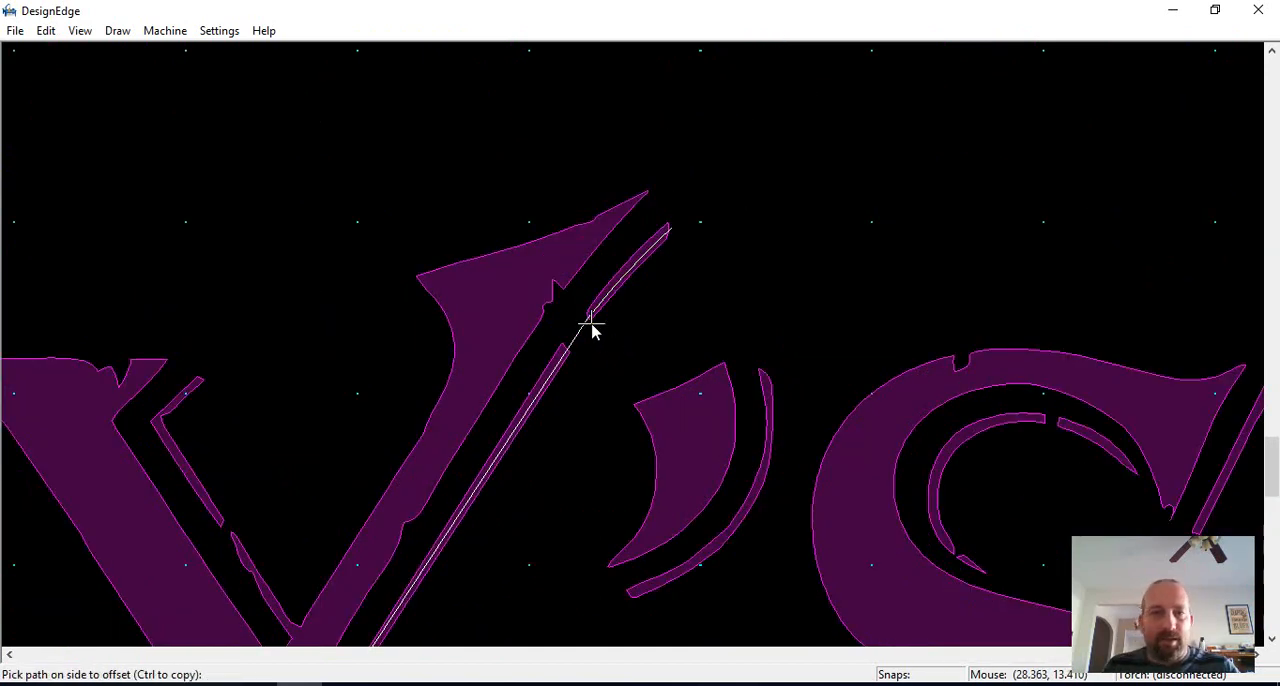
click(631, 378)
scroll(634, 350, down, 5)
scroll(643, 334, up, 8)
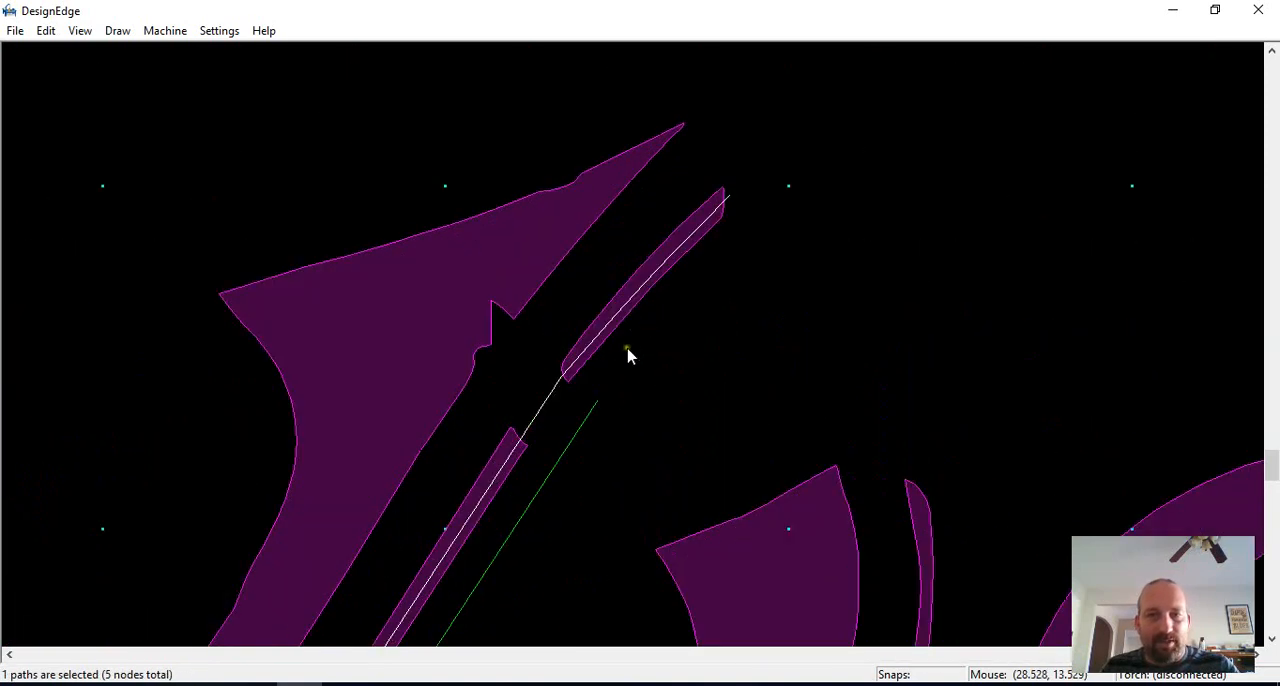
key(Delete)
Step: Connect the arc and polyline along the Y's shadow into one path and offset a copy outward
click(590, 352)
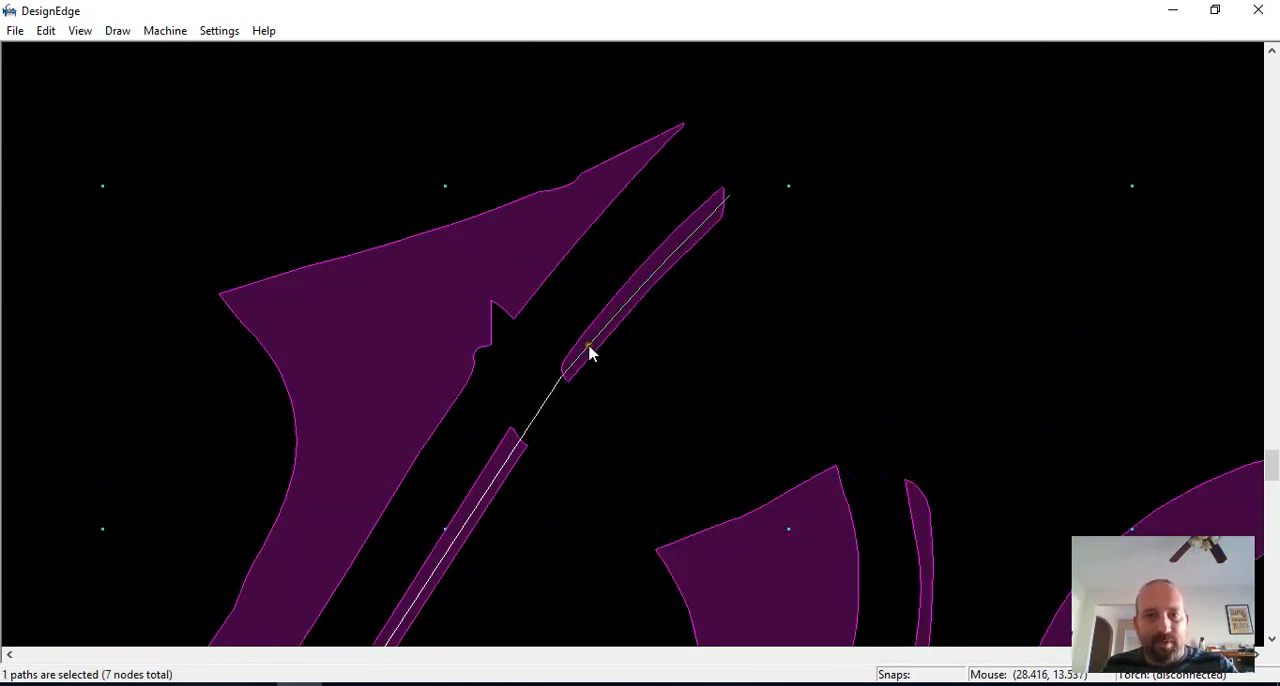
shift+click(571, 432)
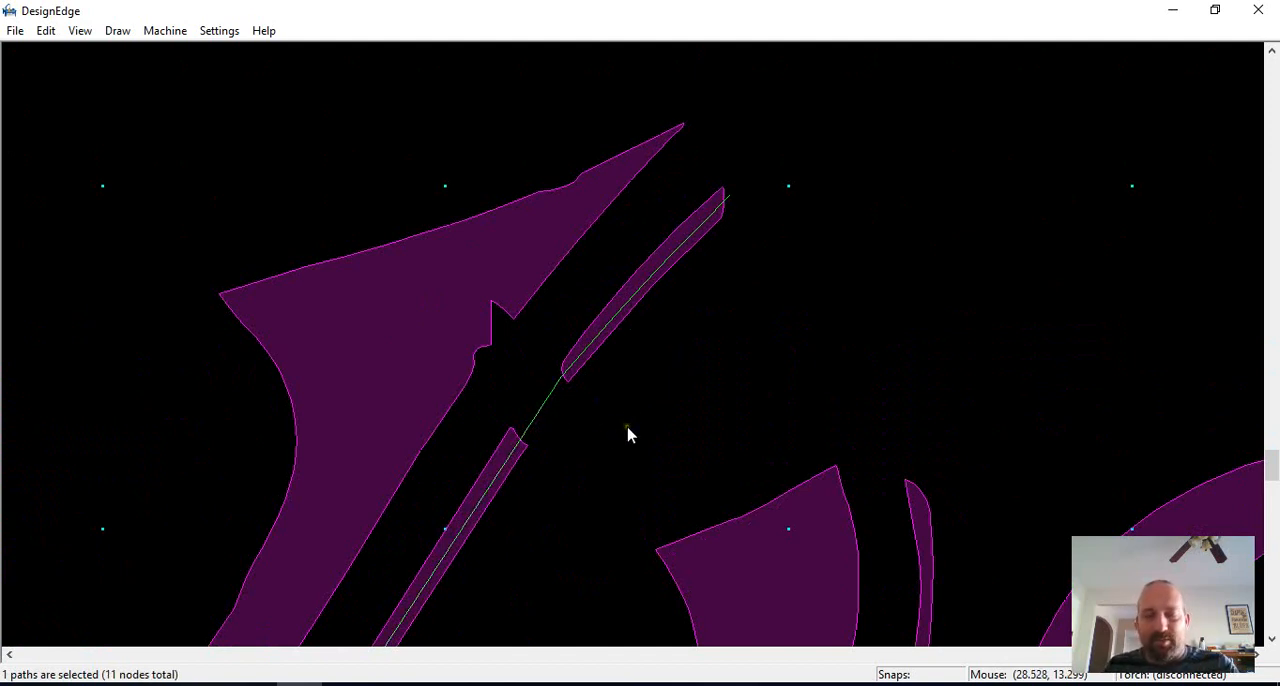
text(o.)
key(Return)
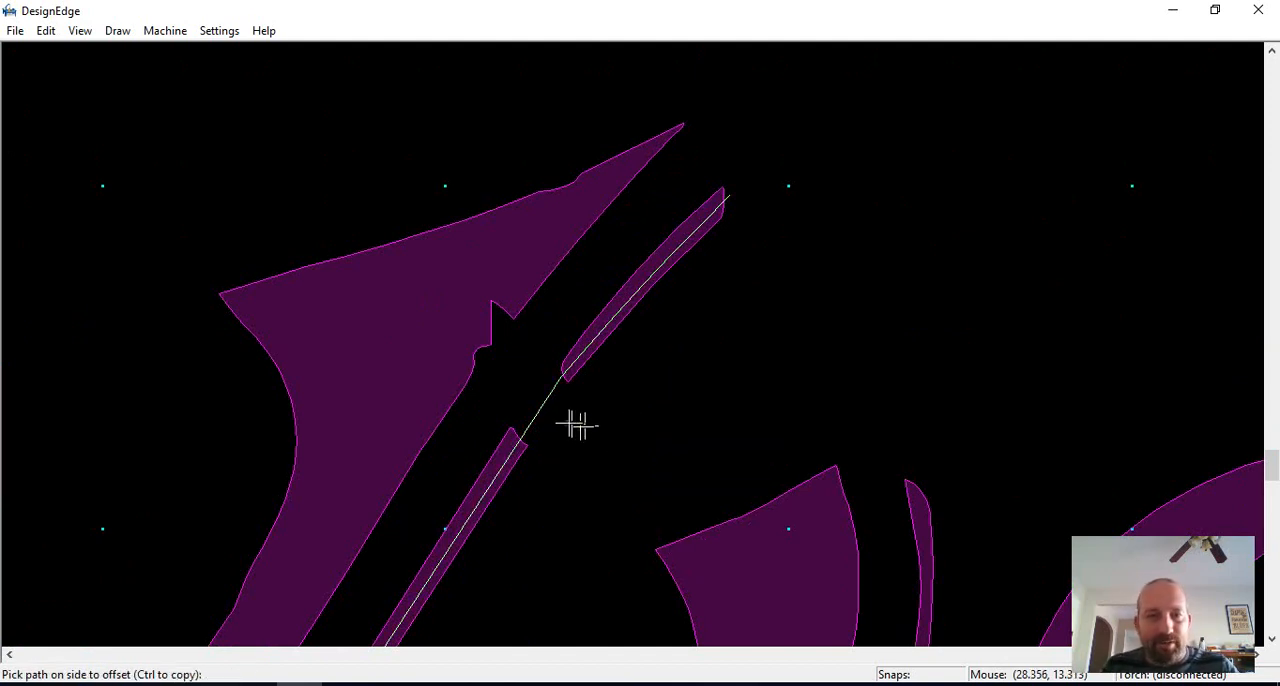
click(571, 386)
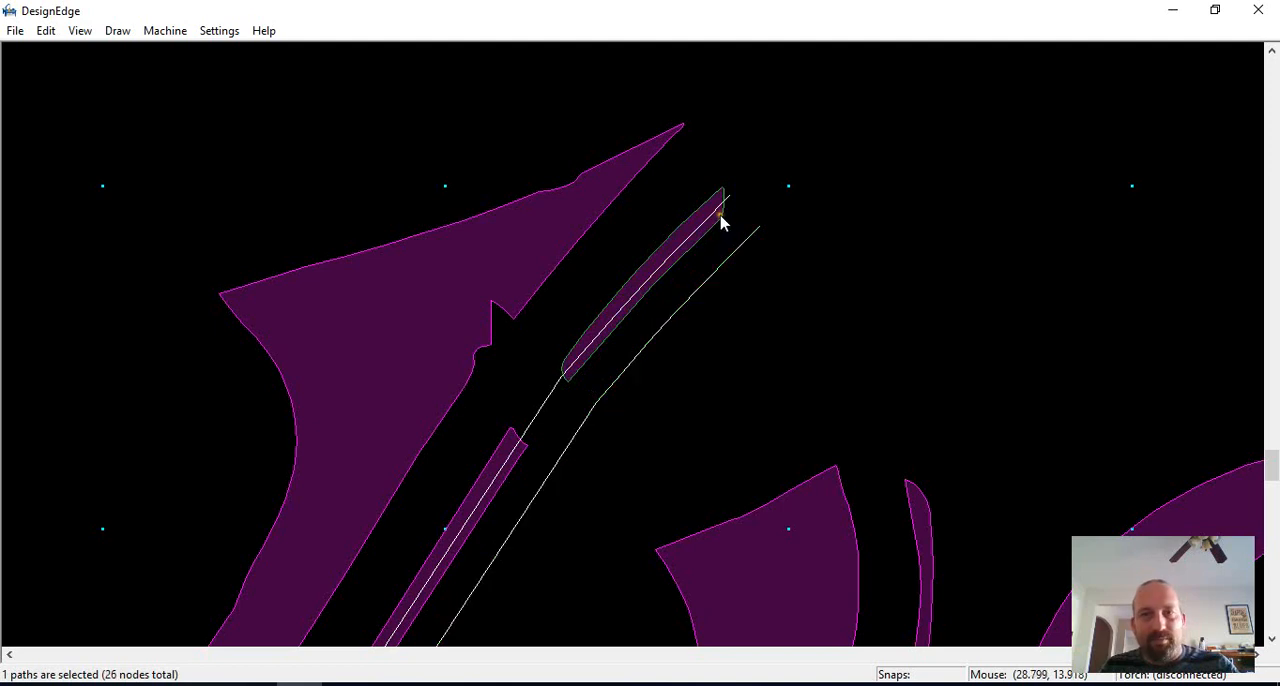
Step: Delete the old shadow fragment at the Y's tip and close the two traced lines' upper ends with a line
key(Delete)
click(810, 286)
key(l)
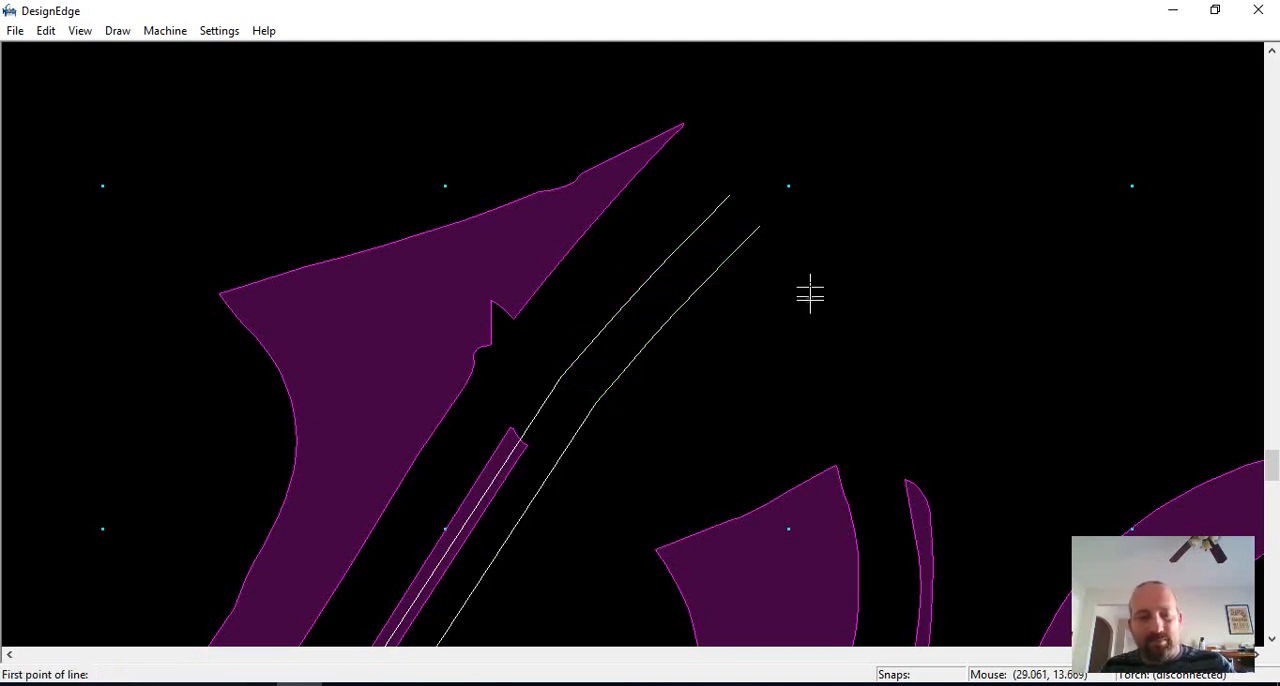
key(e)
click(724, 217)
key(e)
click(754, 239)
key(Return)
Step: Close the lower ends of the two traced shadow lines below the Y's base with an endpoint-to-endpoint line
scroll(710, 254, down, 3)
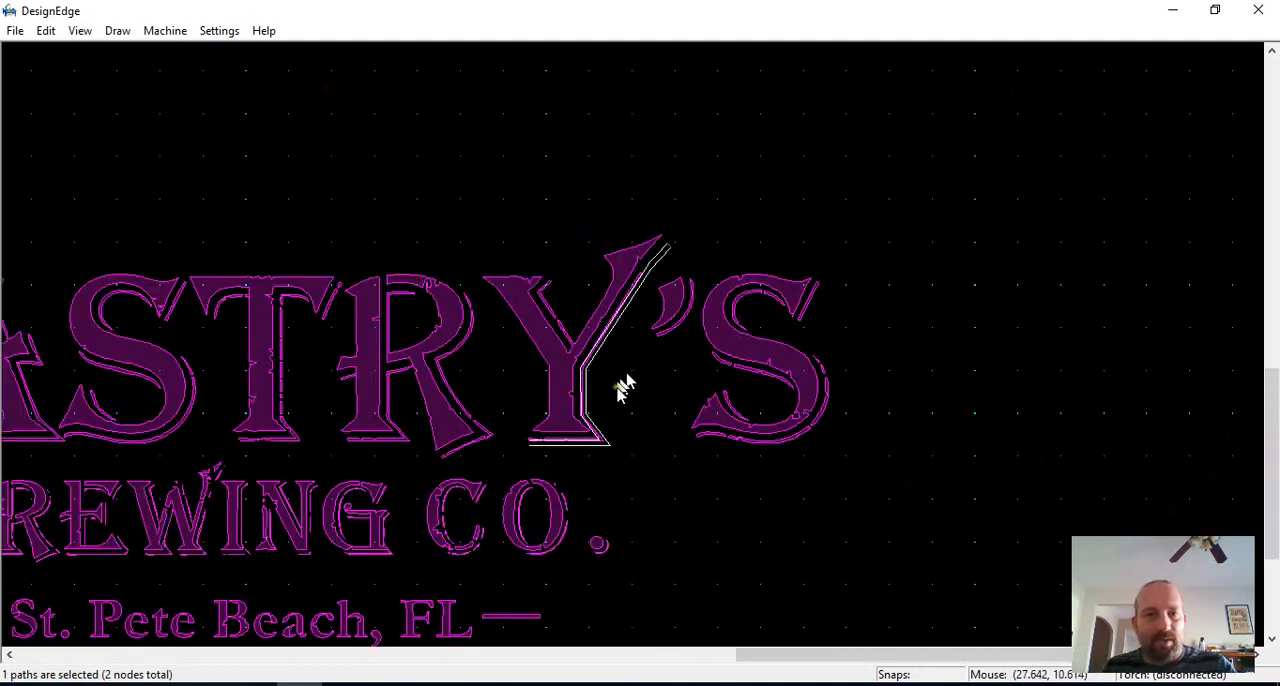
scroll(604, 450, up, 1)
scroll(614, 341, up, 3)
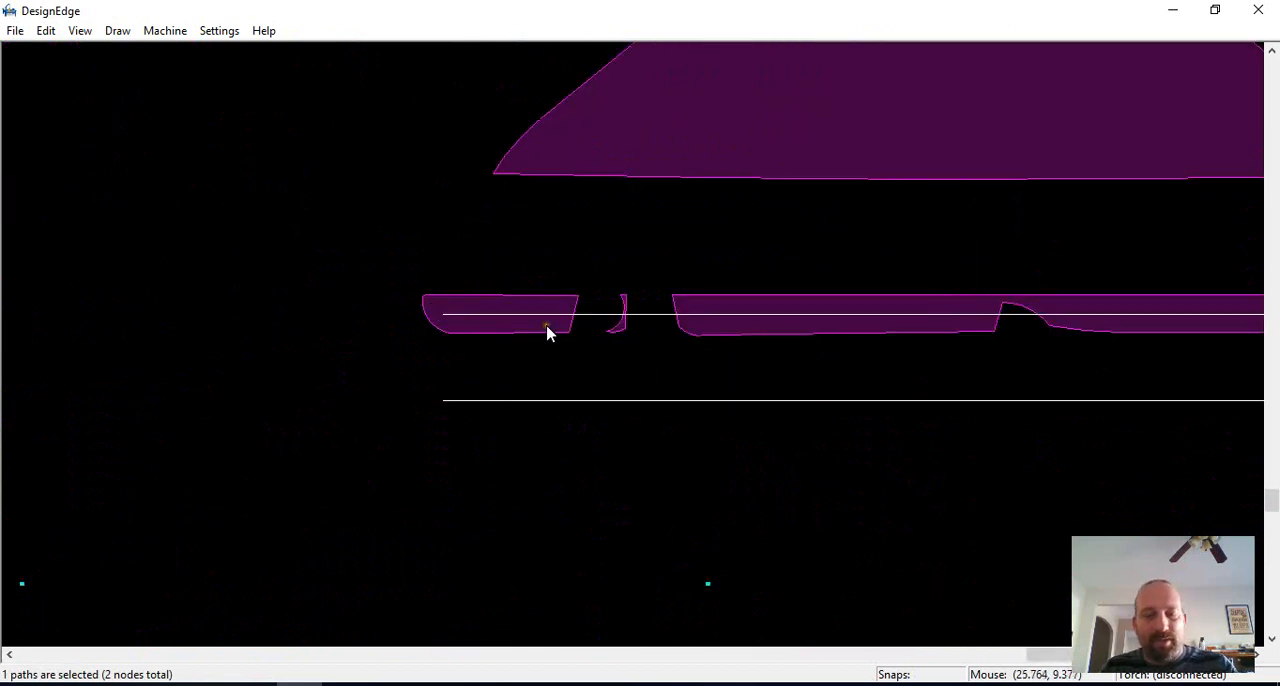
key(l)
key(e)
click(443, 314)
key(e)
click(444, 400)
key(Return)
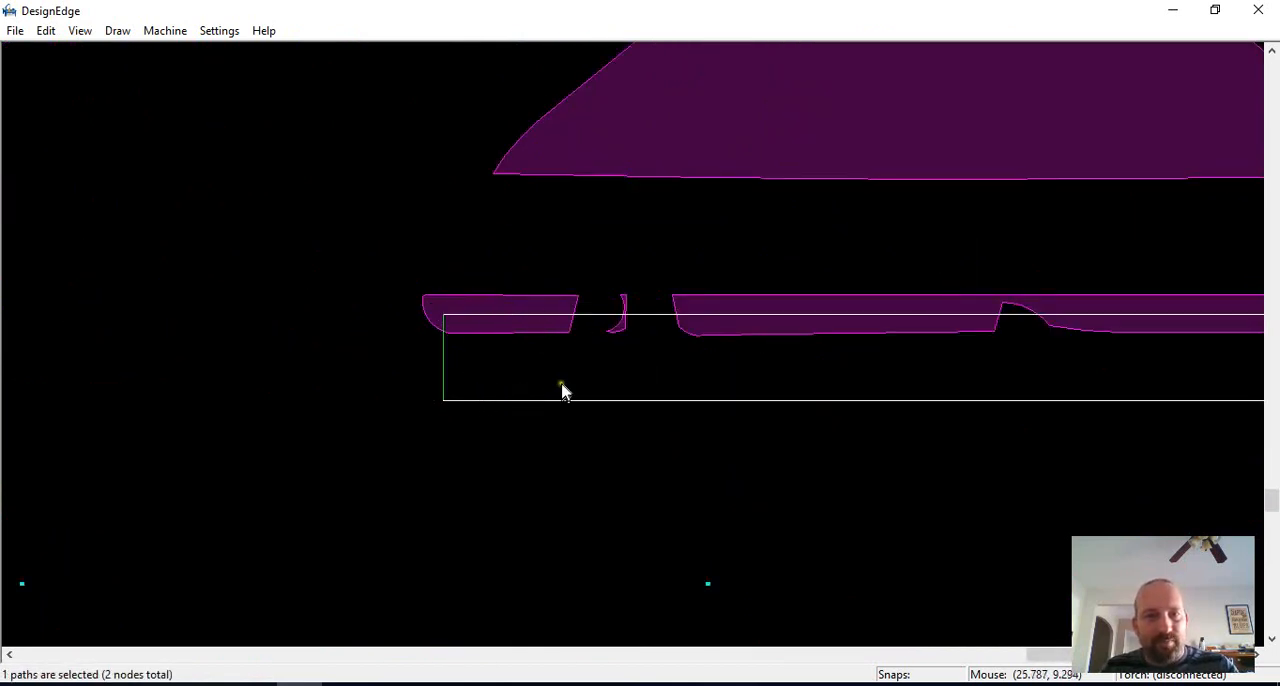
Step: Connect the traced lines and end caps into one closed shadow outline for the Y
key(Escape)
scroll(562, 385, down, 1)
click(643, 356)
key(c)
key(Escape)
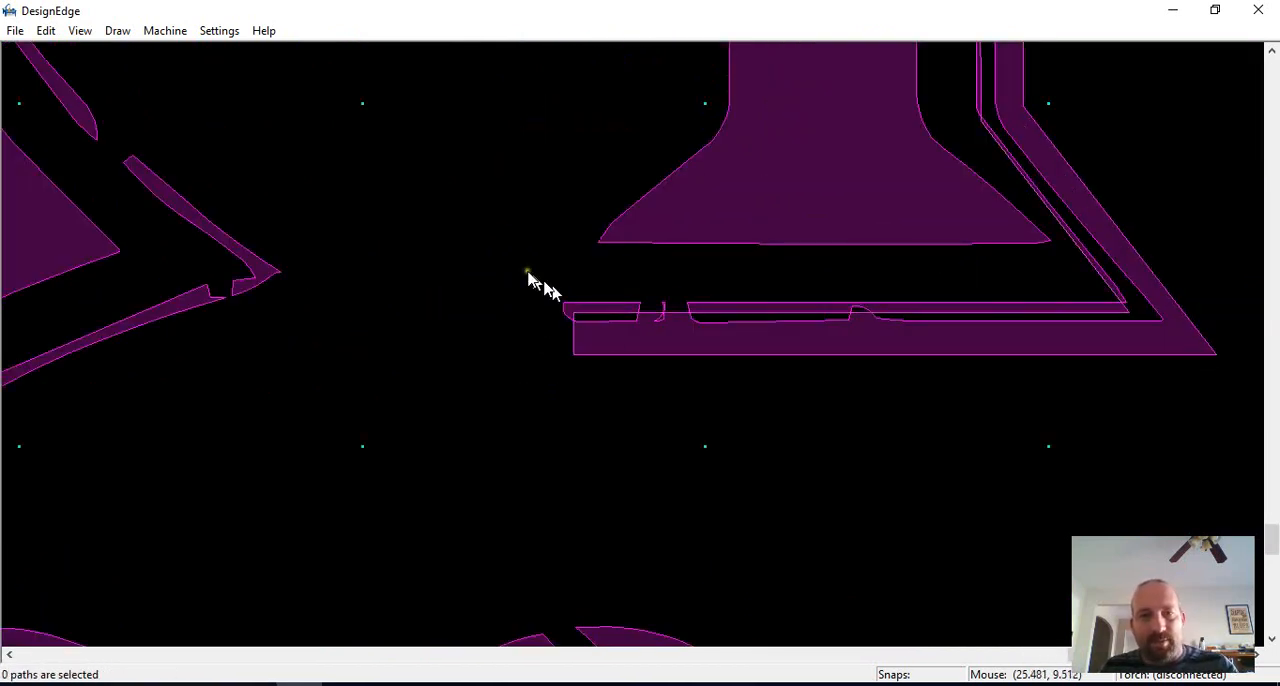
Step: Delete the old broken shadow fragments along the Y's base, keeping the redrawn closed shadow outline
drag(521, 268, 1117, 352)
scroll(1117, 351, down, 1)
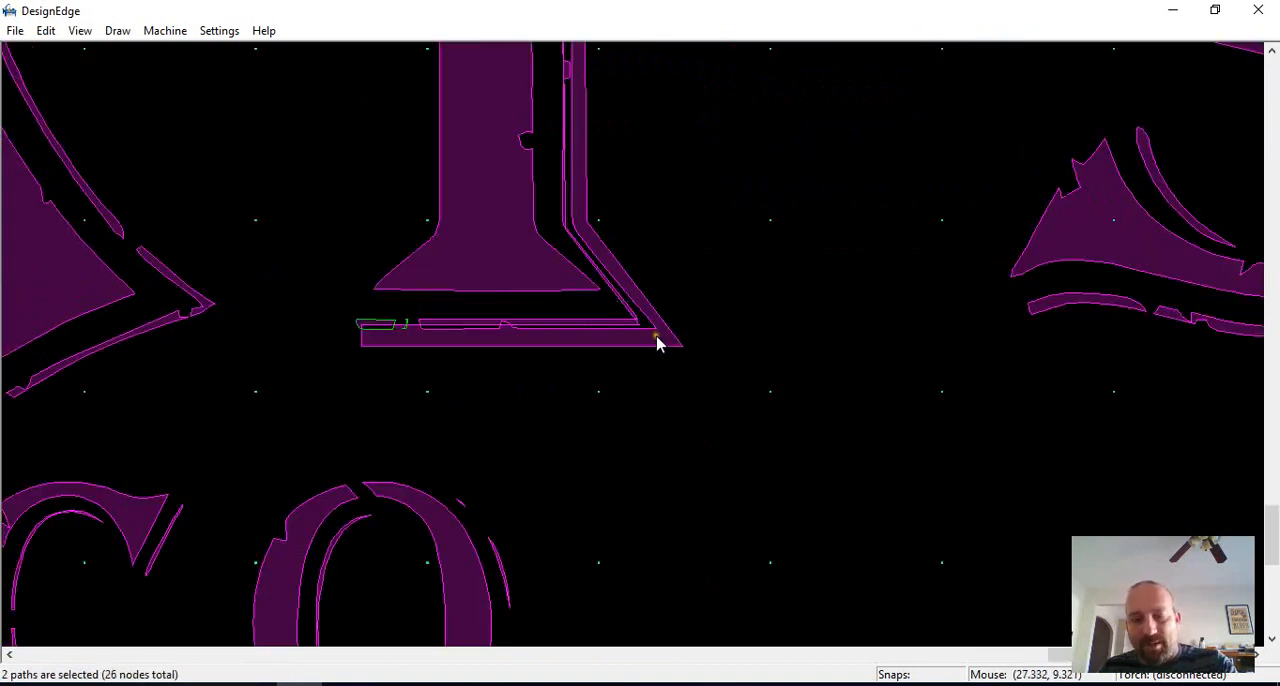
key(Delete)
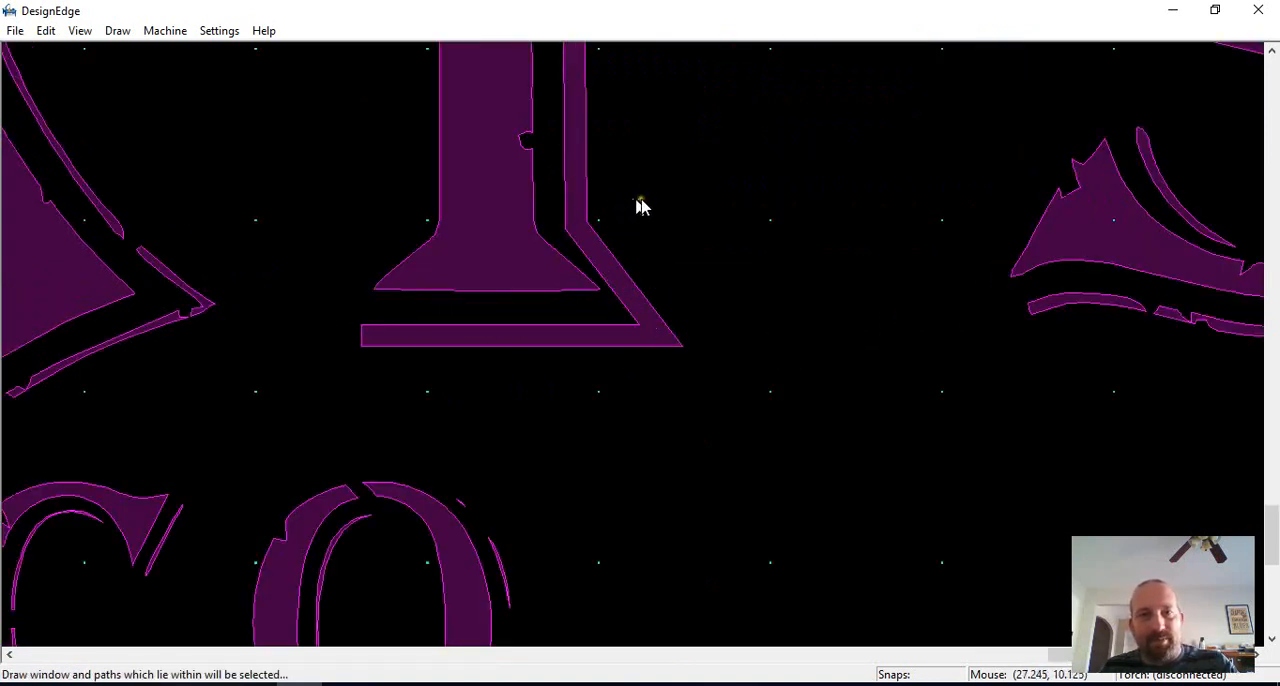
scroll(629, 343, down, 2)
scroll(629, 343, up, 1)
scroll(636, 352, up, 1)
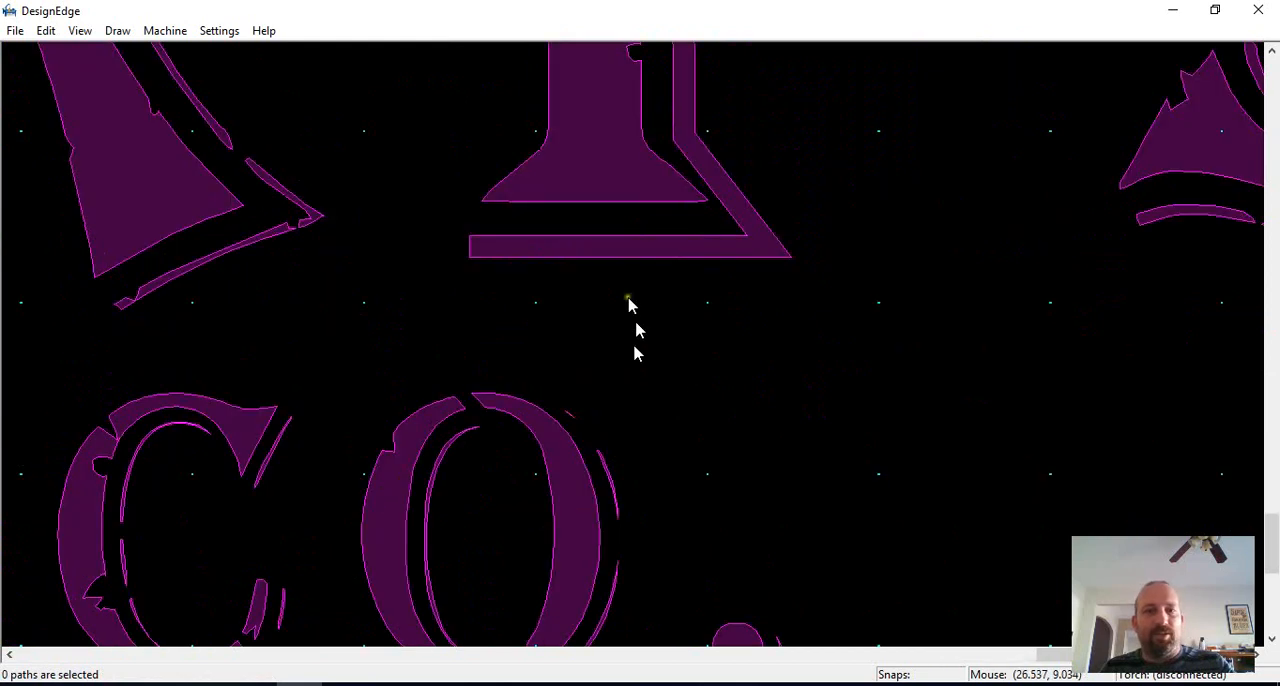
Step: Draw a short vertical line from the Y's base into the shadow below and offset a parallel copy to its right
key(l)
click(582, 184)
click(582, 243)
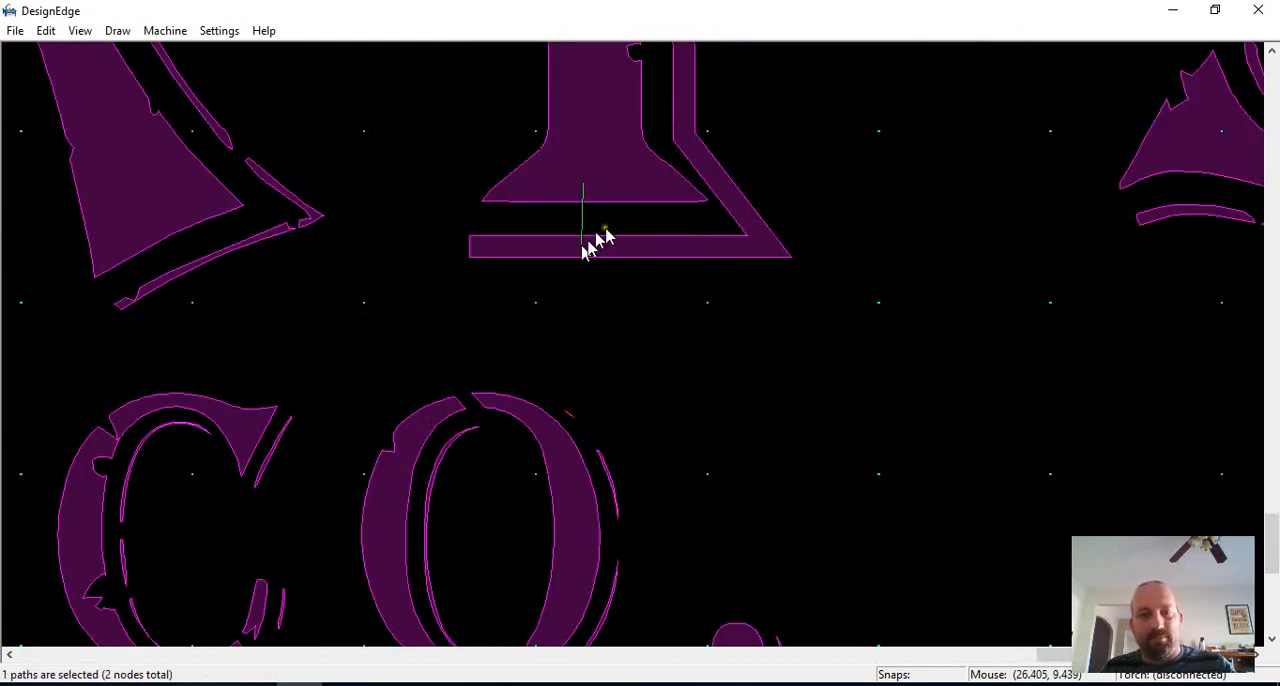
key(o)
key(Return)
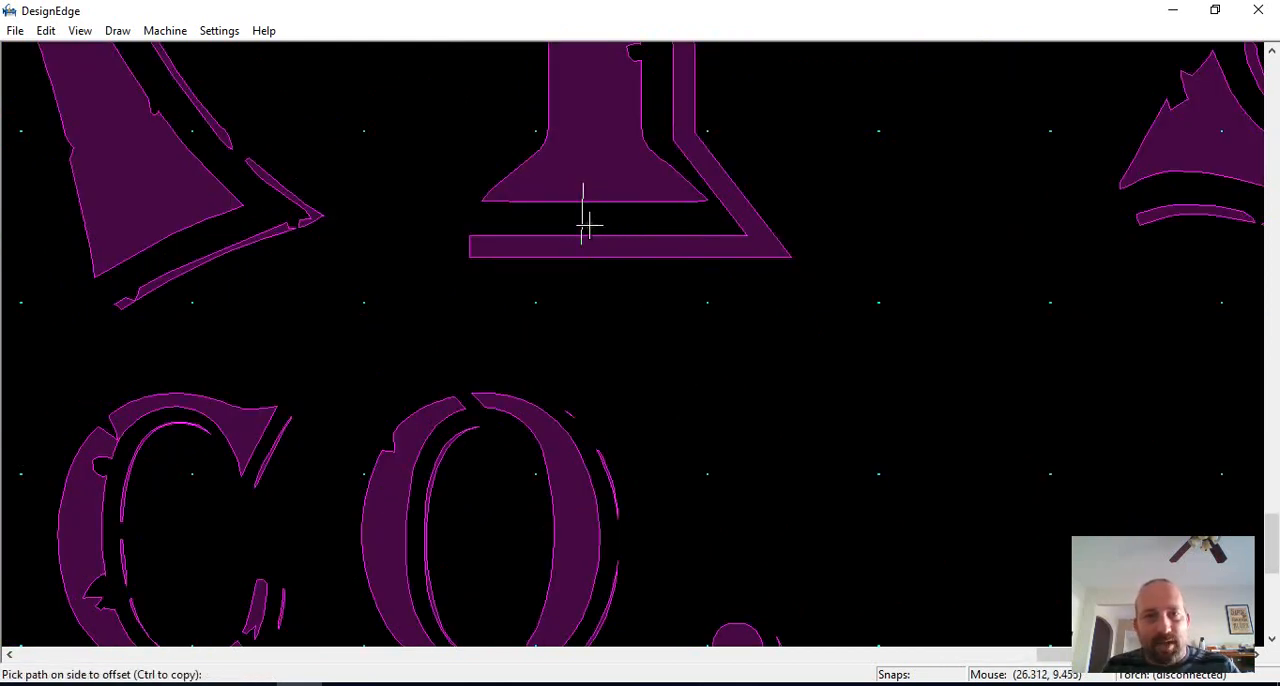
key(Escape)
Step: Trim the shadow outline, the Y's base edge and the overhanging line ends to form an open bridge between letter and shadow
key(t)
click(608, 237)
key(Escape)
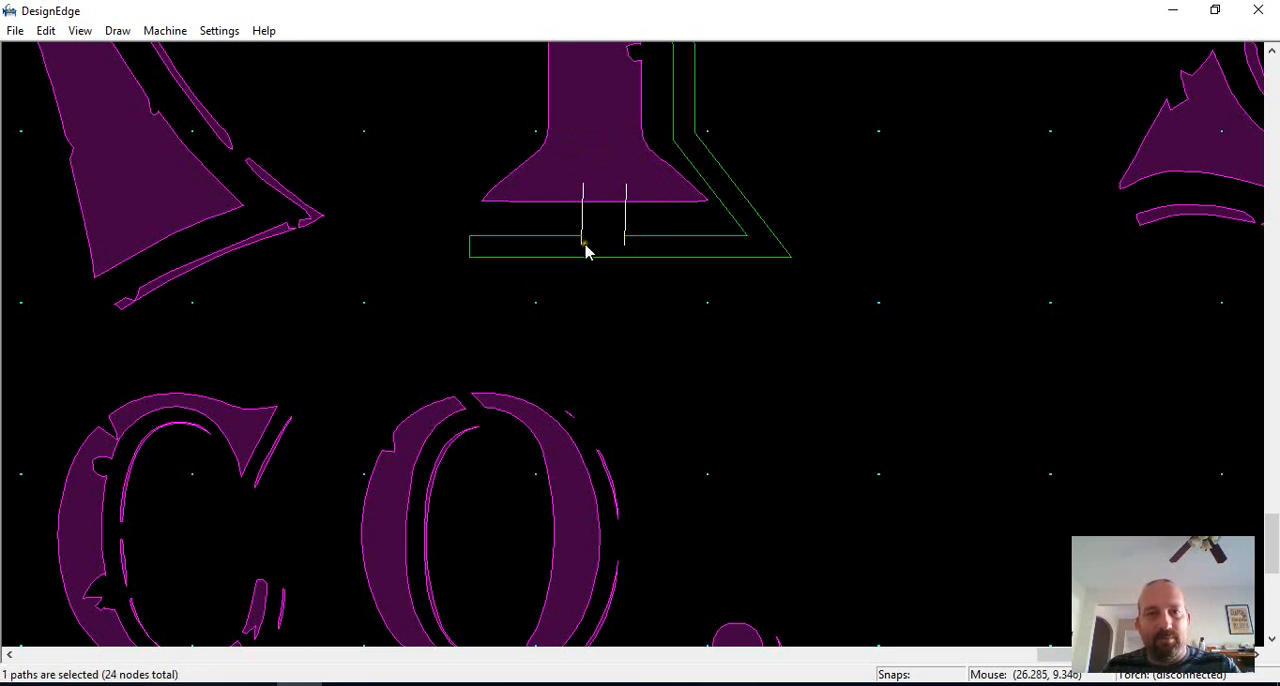
key(t)
click(622, 236)
click(605, 198)
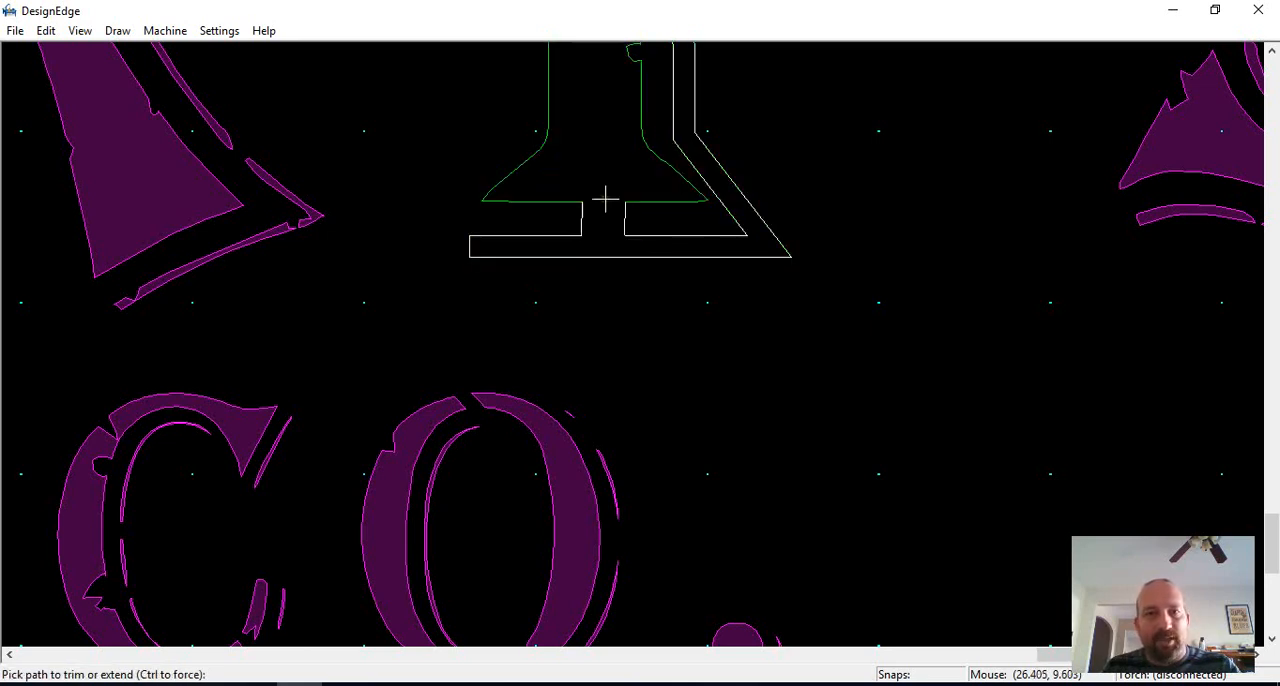
key(Escape)
click(821, 160)
scroll(821, 160, down, 2)
middle_drag(636, 337, 608, 408)
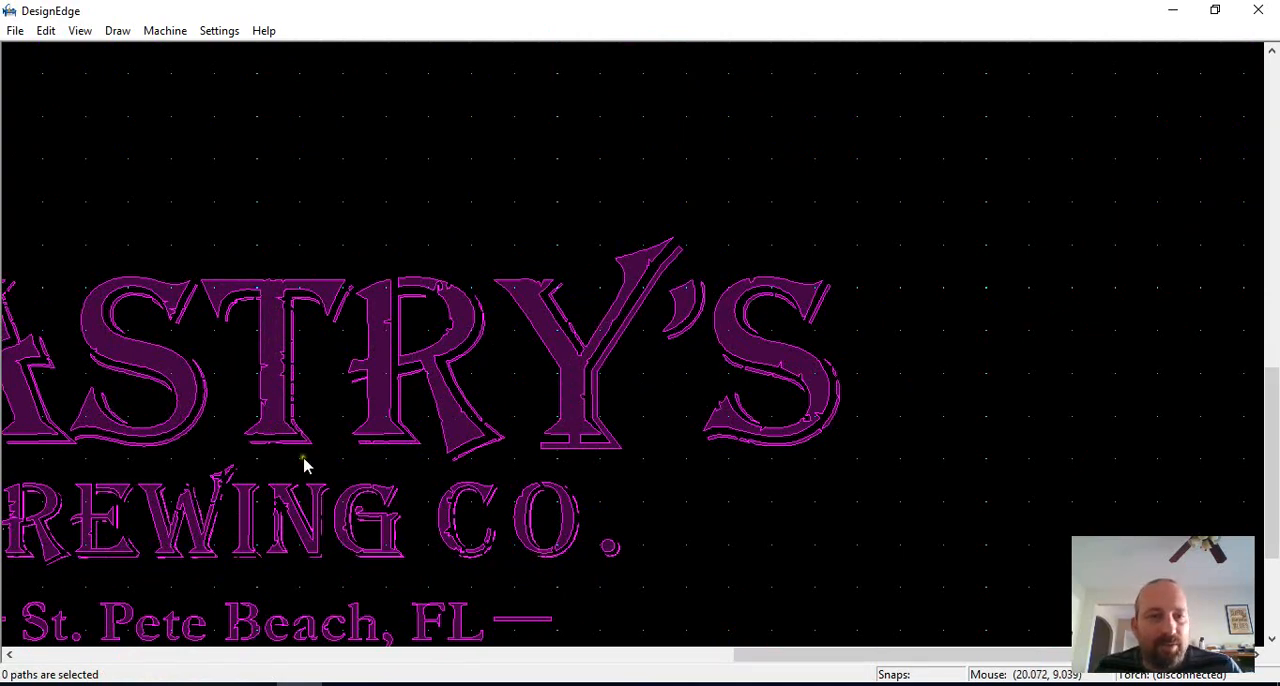
scroll(322, 552, down, 1)
scroll(580, 325, down, 1)
scroll(660, 340, up, 1)
scroll(628, 336, down, 1)
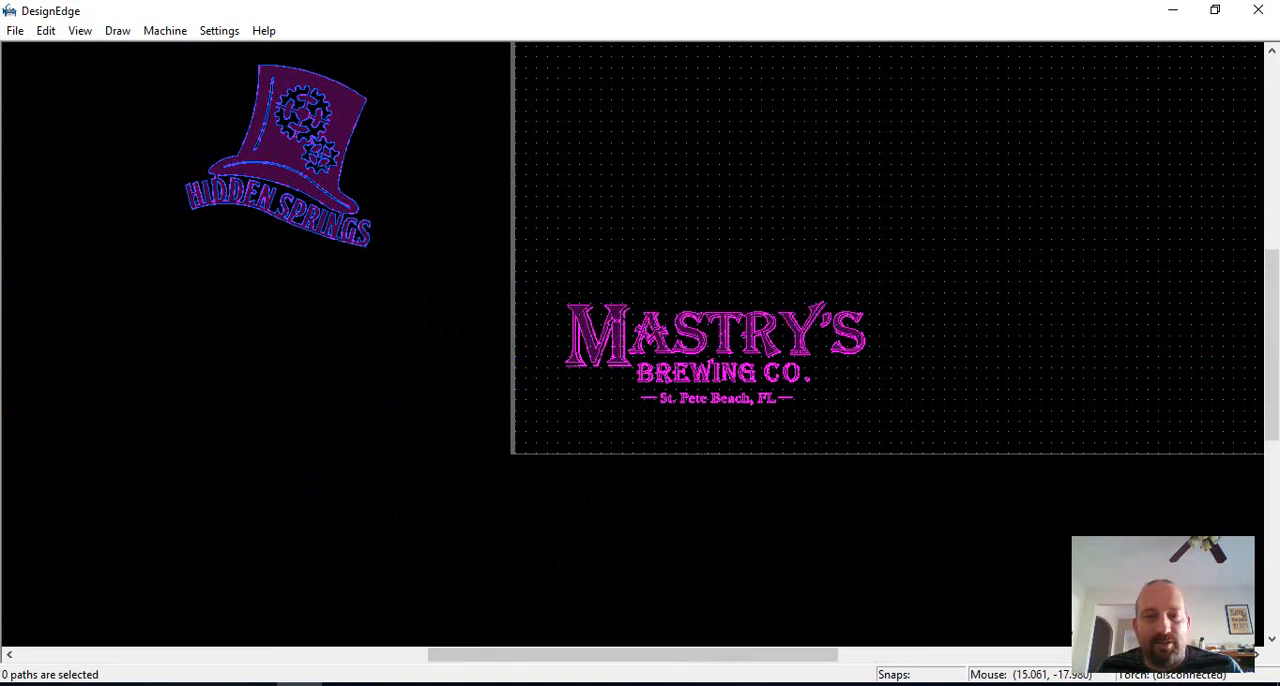
mouse_move(759, 684)
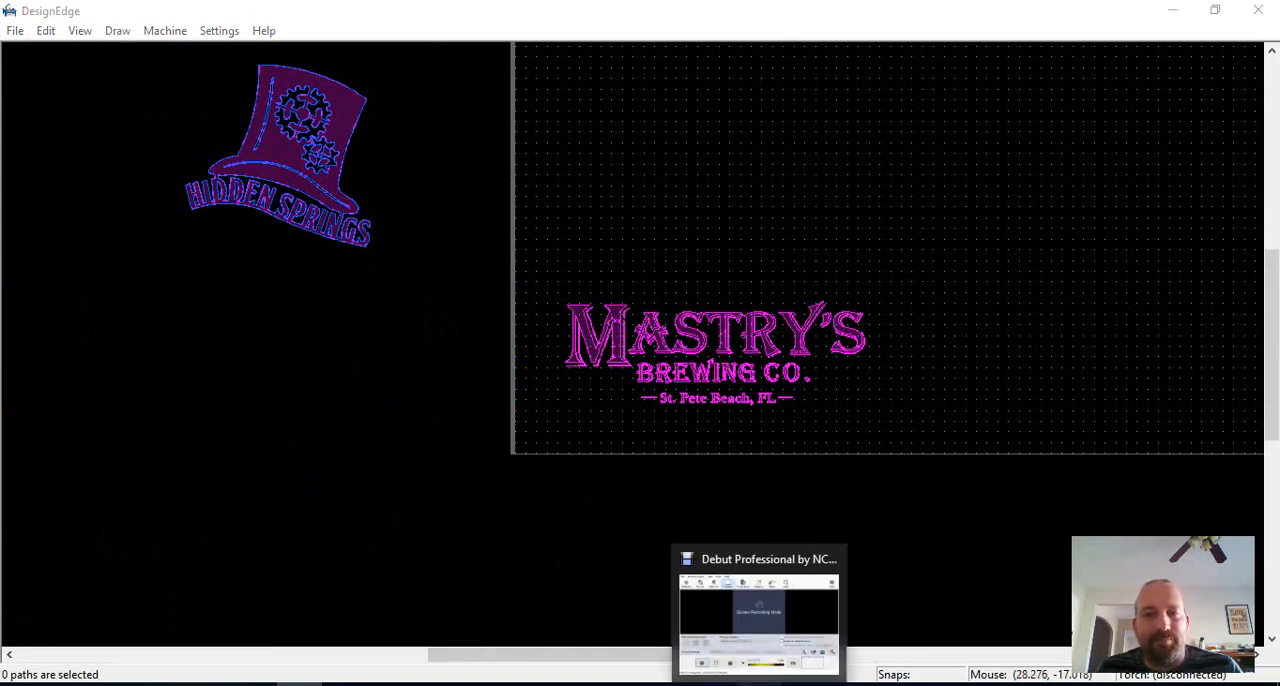